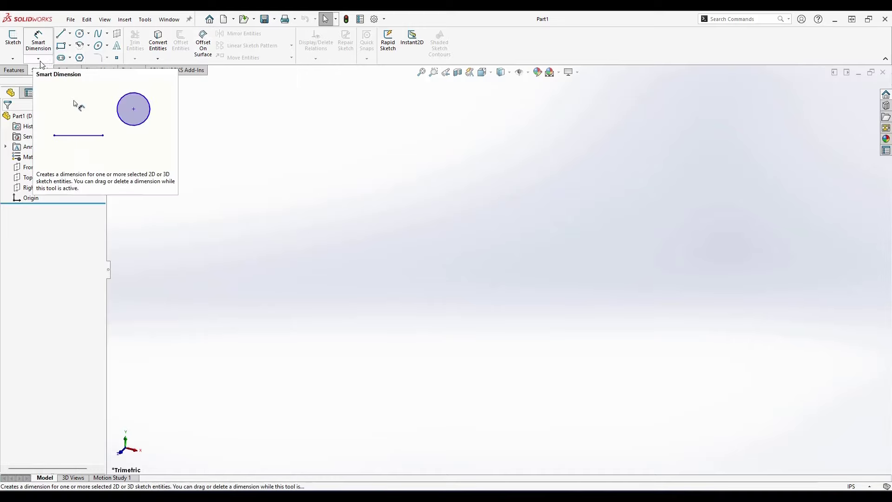
{"action": "left_click", "coordinate": [14, 71]}
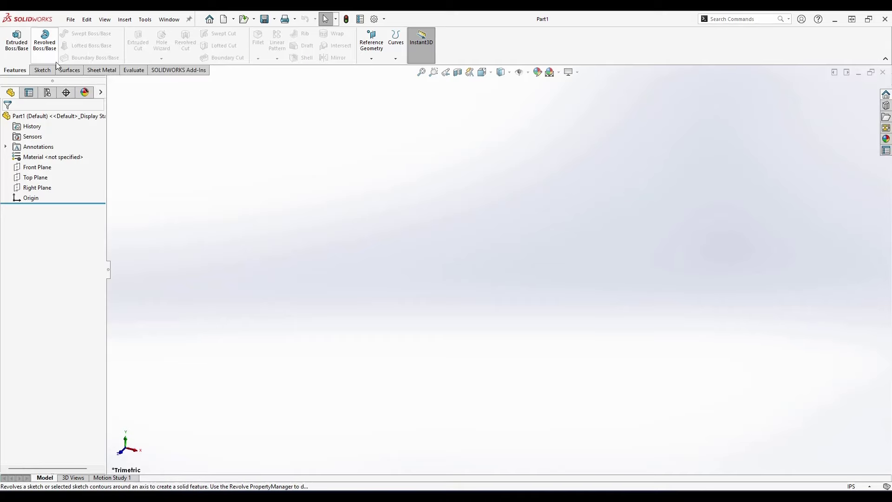
{"action": "left_click", "coordinate": [42, 70]}
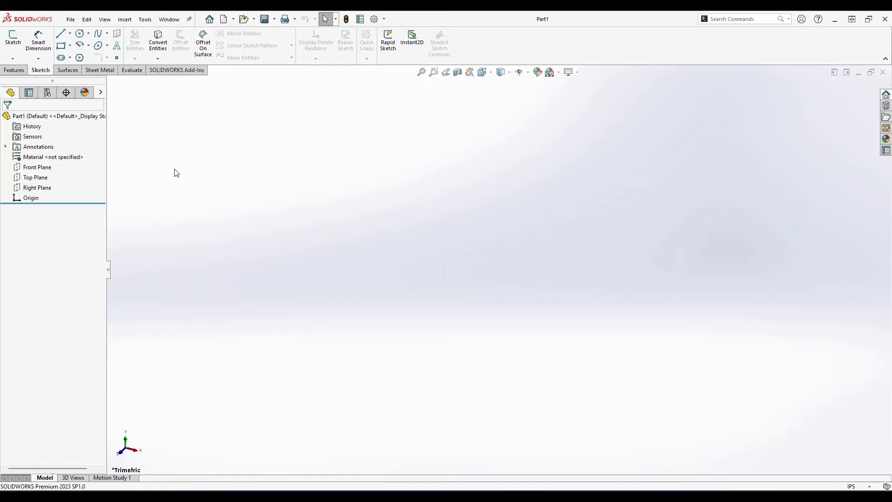
{"action": "left_click", "coordinate": [27, 173]}
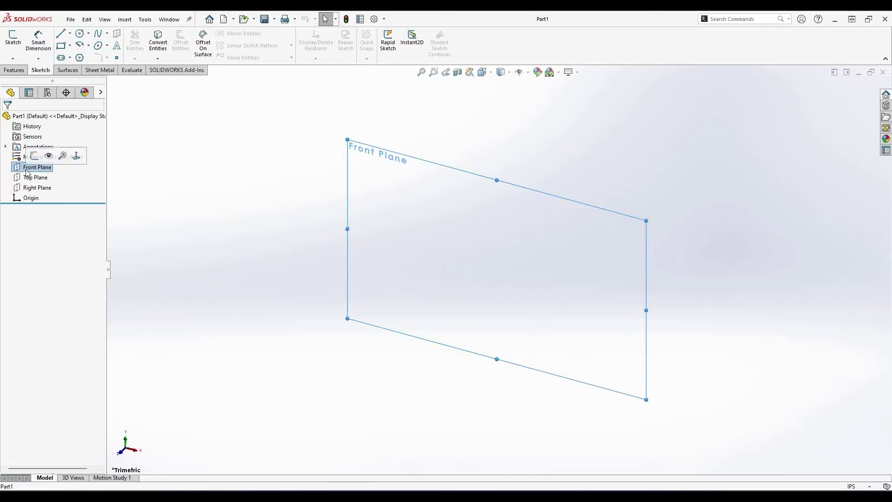
{"action": "left_click", "coordinate": [13, 38]}
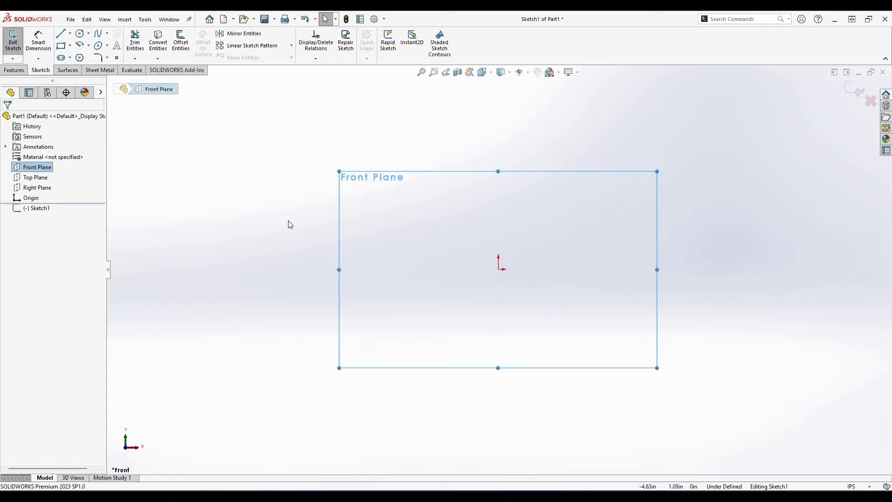
{"action": "left_click", "coordinate": [239, 274]}
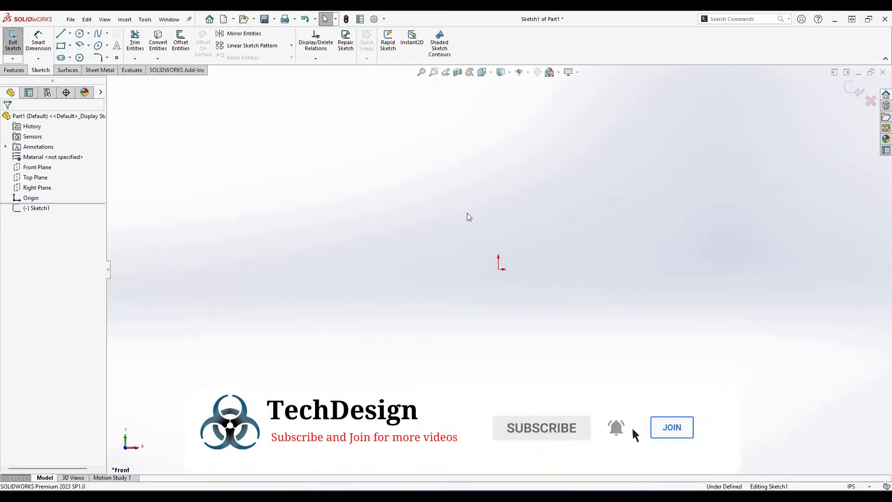
{"action": "left_click", "coordinate": [854, 93]}
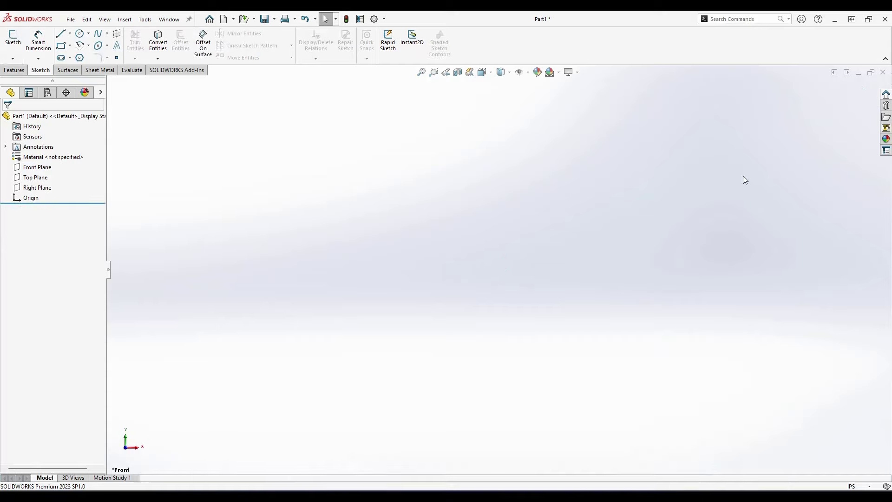
{"action": "left_click", "coordinate": [21, 47]}
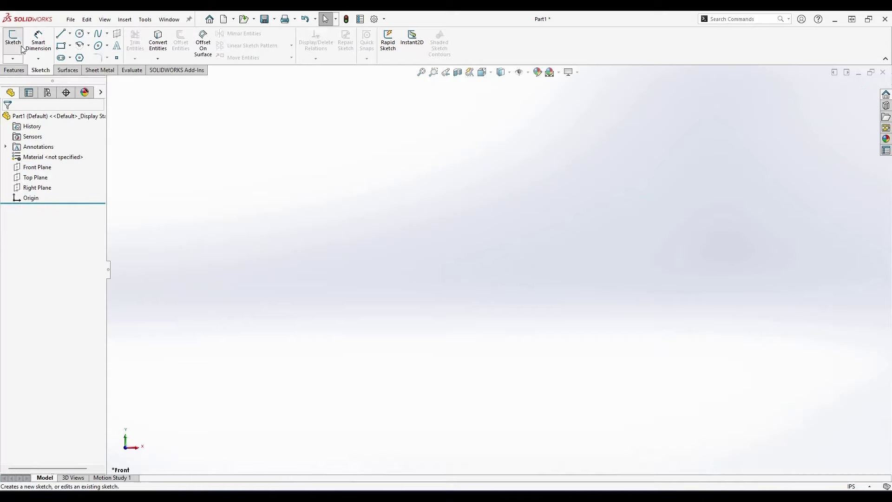
{"action": "left_click", "coordinate": [7, 119]}
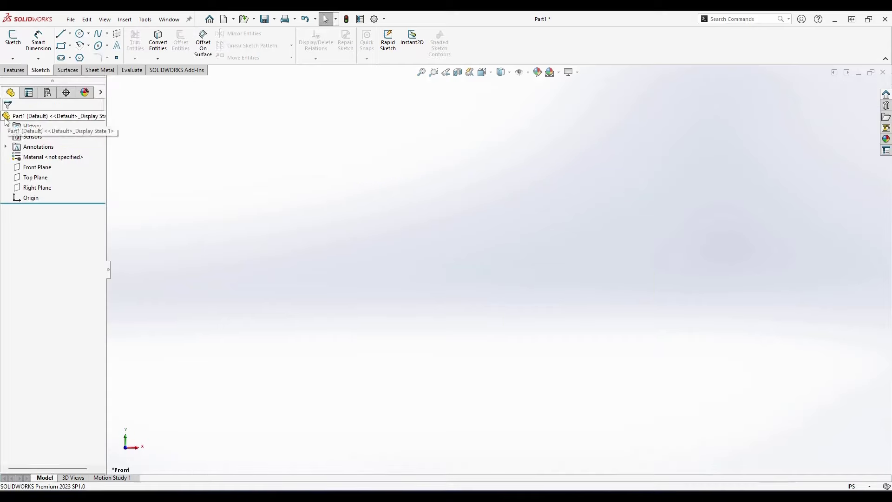
{"action": "left_click", "coordinate": [14, 49]}
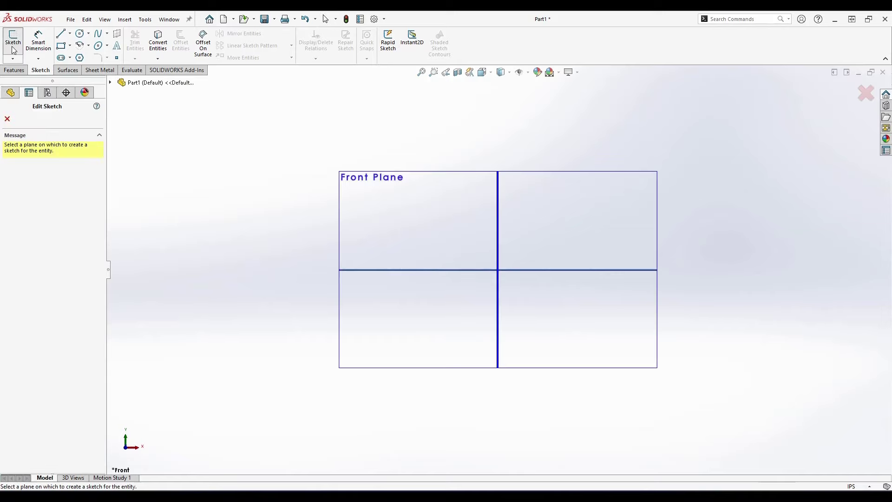
{"action": "left_click", "coordinate": [500, 223]}
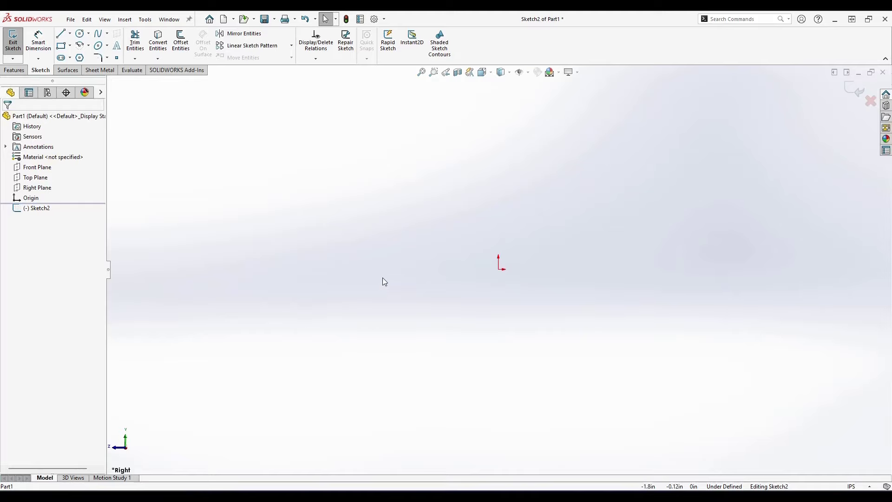
{"action": "left_click", "coordinate": [856, 90]}
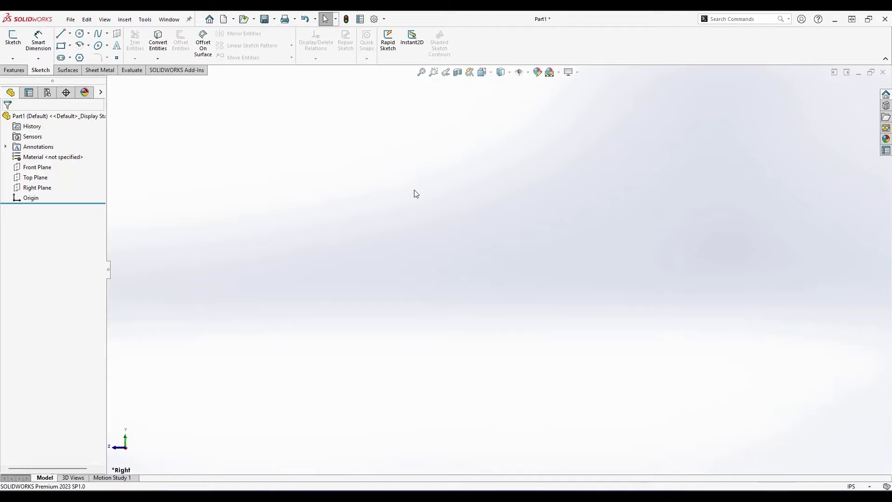
Make the Front, Top and Right planes visible in the model and orbit to view them in three dimensions.
{"action": "left_click", "coordinate": [44, 169]}
{"action": "left_click", "coordinate": [42, 189], "text": "shift"}
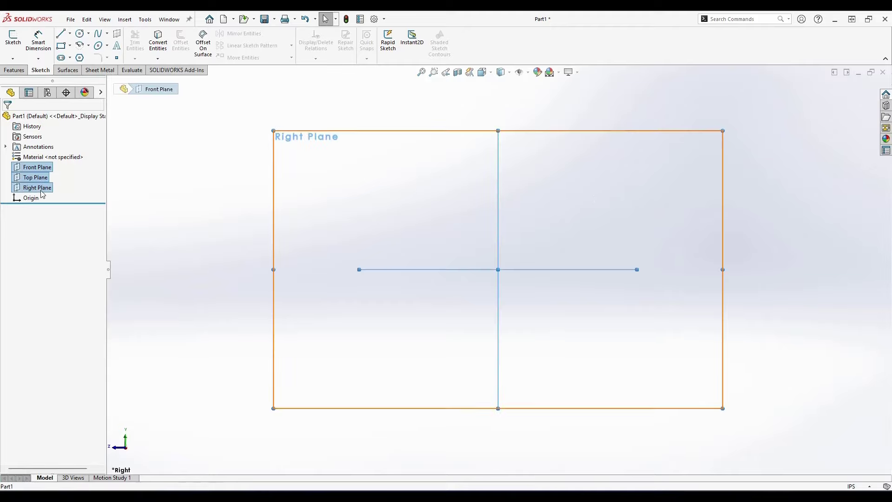
{"action": "right_click", "coordinate": [41, 190]}
{"action": "left_click", "coordinate": [50, 178]}
{"action": "middle_click_drag", "start_coordinate": [350, 222], "coordinate": [335, 246]}
{"action": "scroll", "coordinate": [335, 247], "scroll_direction": "up", "scroll_amount": 3}
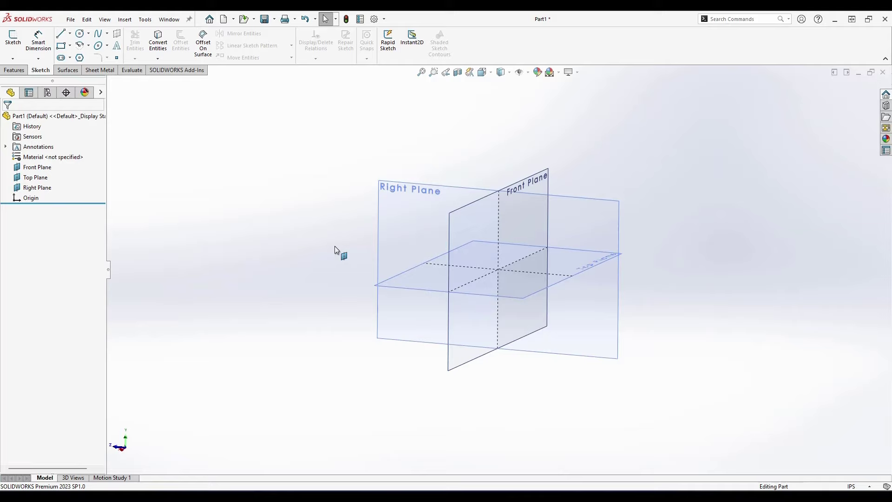
{"action": "left_click", "coordinate": [453, 218]}
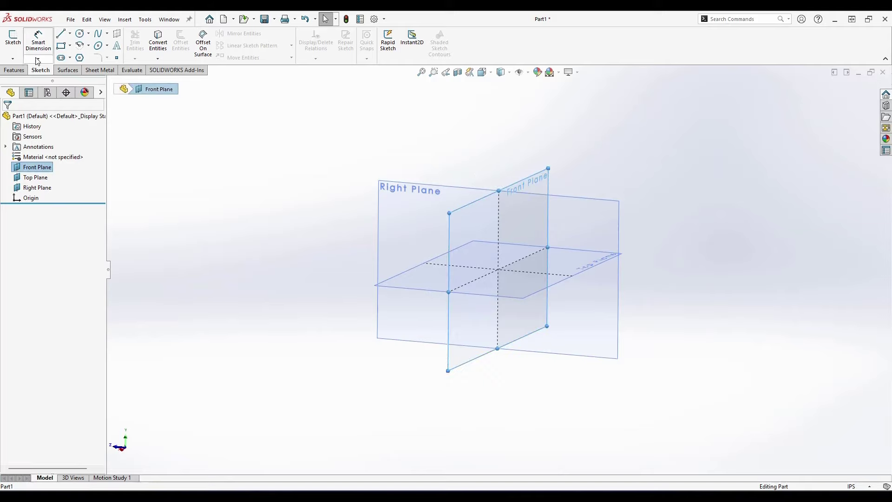
{"action": "left_click", "coordinate": [298, 157]}
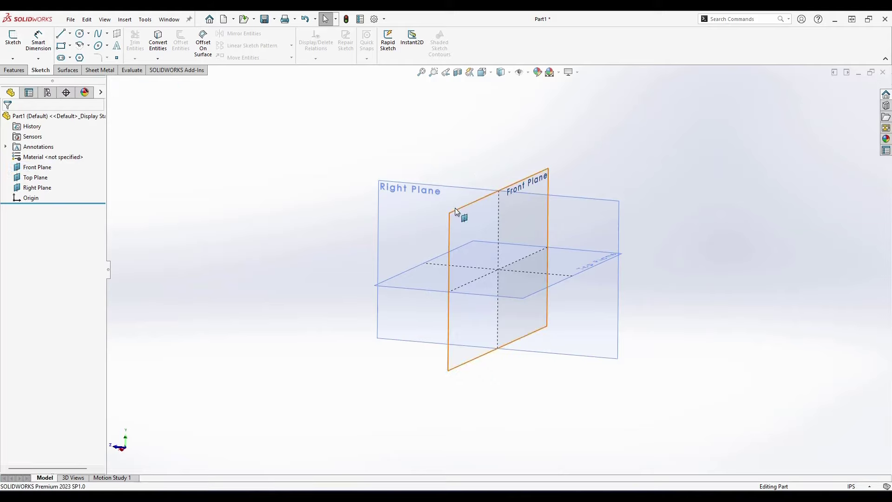
{"action": "left_click", "coordinate": [455, 208]}
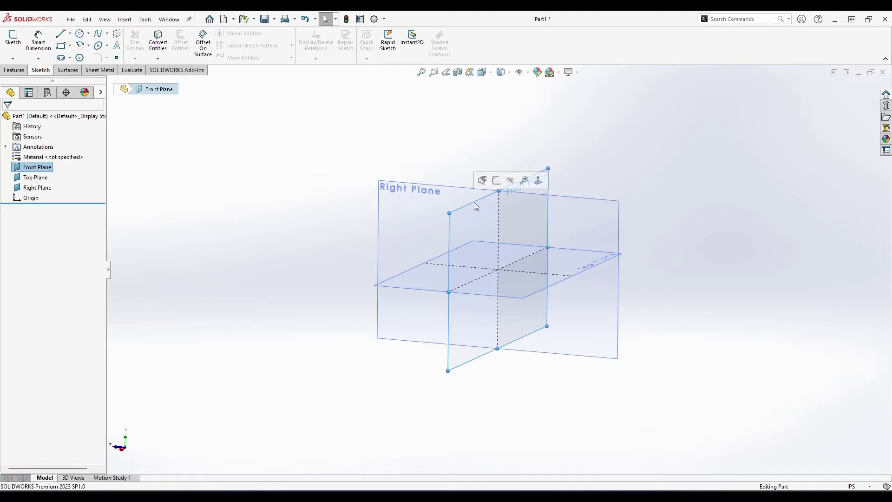
{"action": "left_click", "coordinate": [497, 180]}
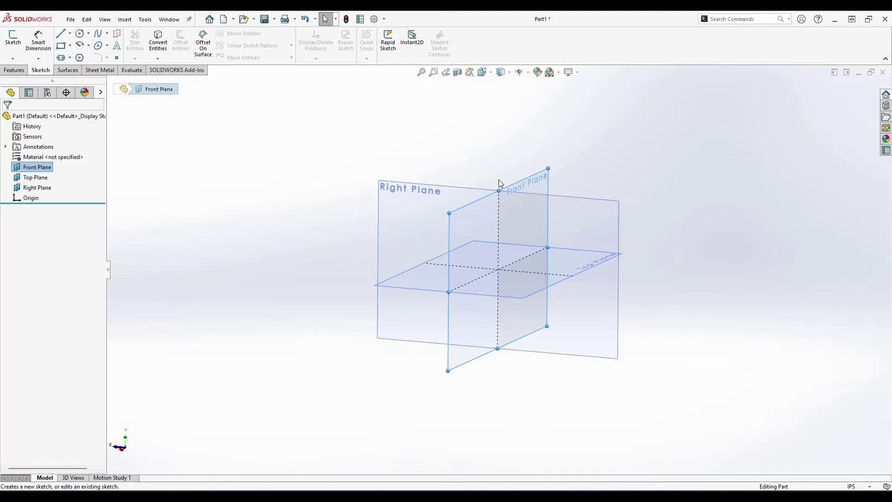
{"action": "left_click", "coordinate": [498, 179]}
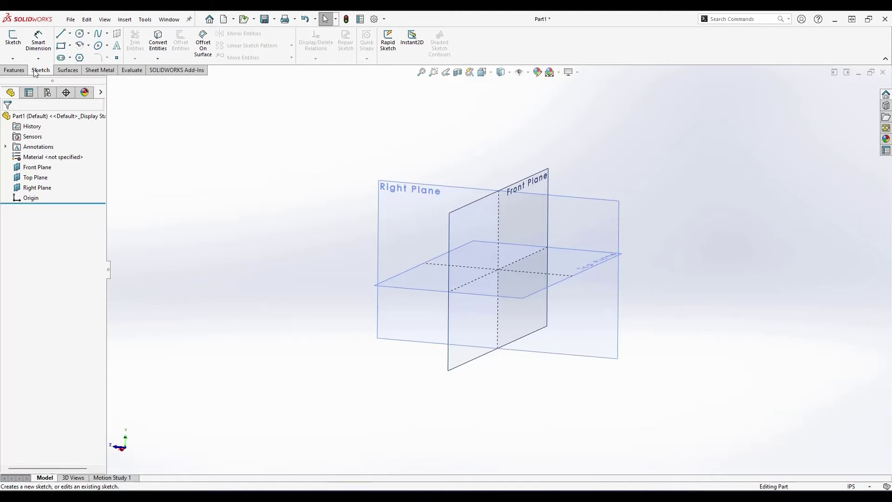
{"action": "left_click", "coordinate": [18, 39]}
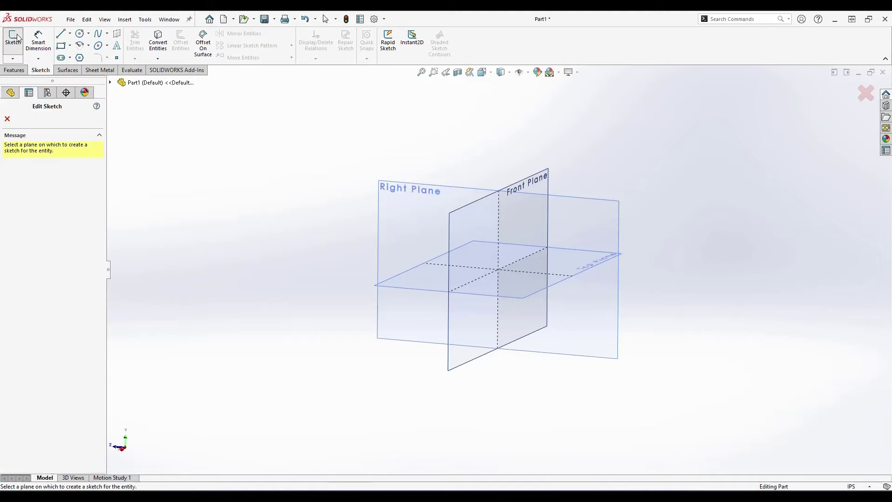
{"action": "left_click", "coordinate": [528, 179]}
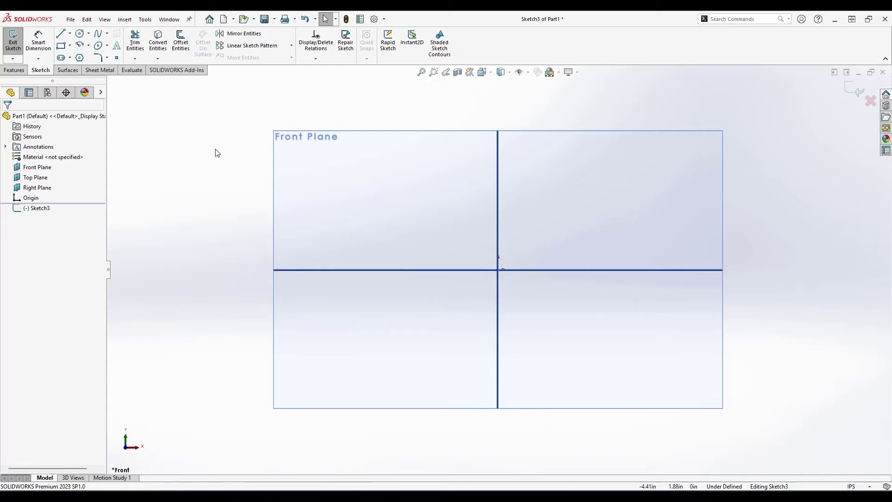
{"action": "left_click", "coordinate": [13, 48]}
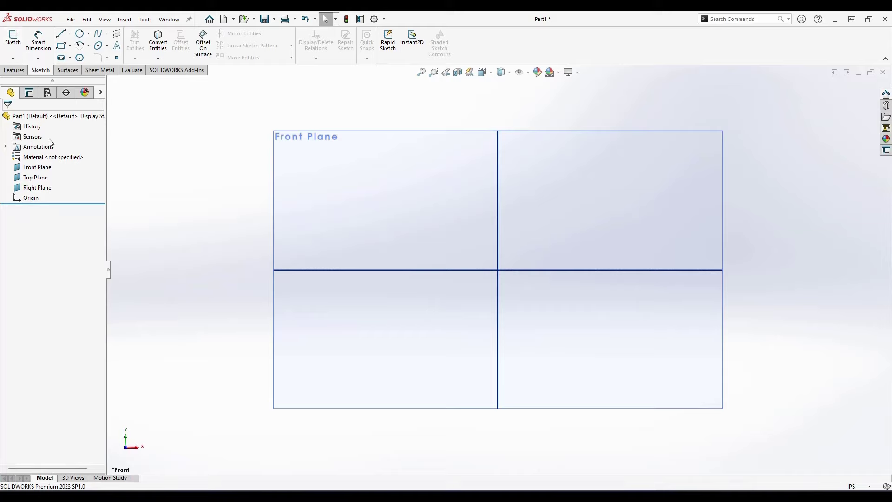
Start a new sketch on the Front Plane and look through the available sketch settings.
{"action": "left_click", "coordinate": [21, 50]}
{"action": "left_click", "coordinate": [299, 138]}
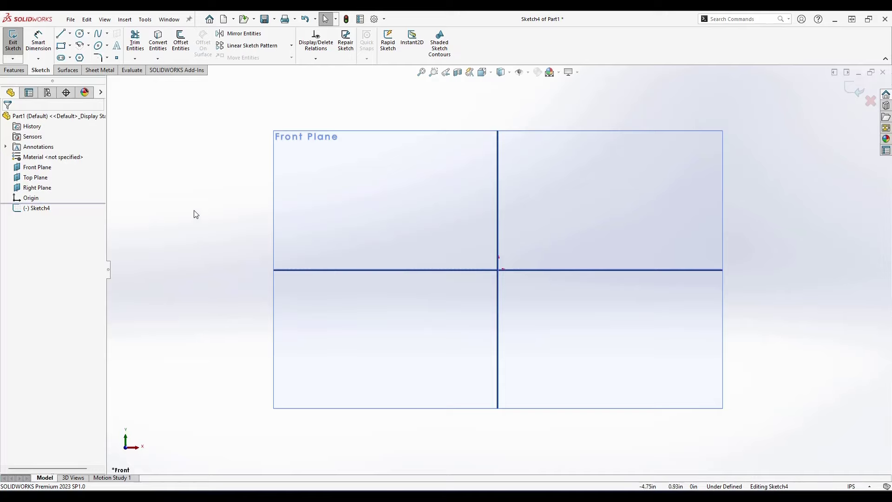
{"action": "left_click", "coordinate": [144, 20]}
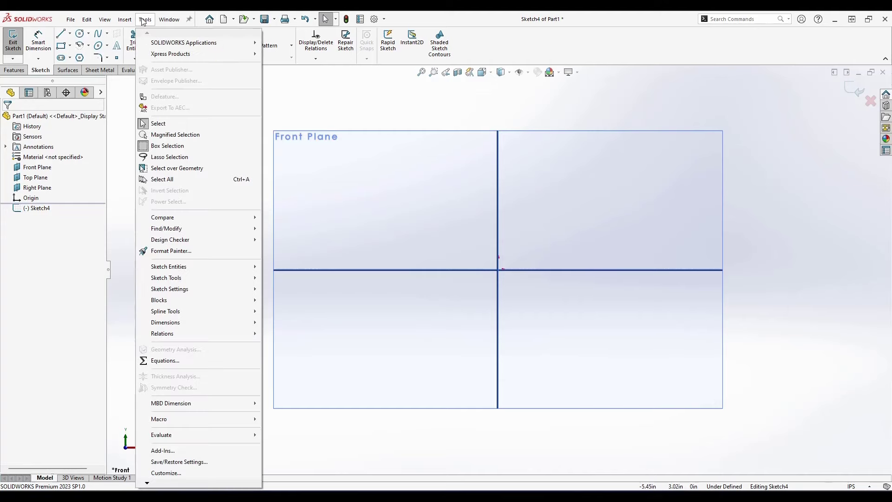
{"action": "mouse_move", "coordinate": [189, 292]}
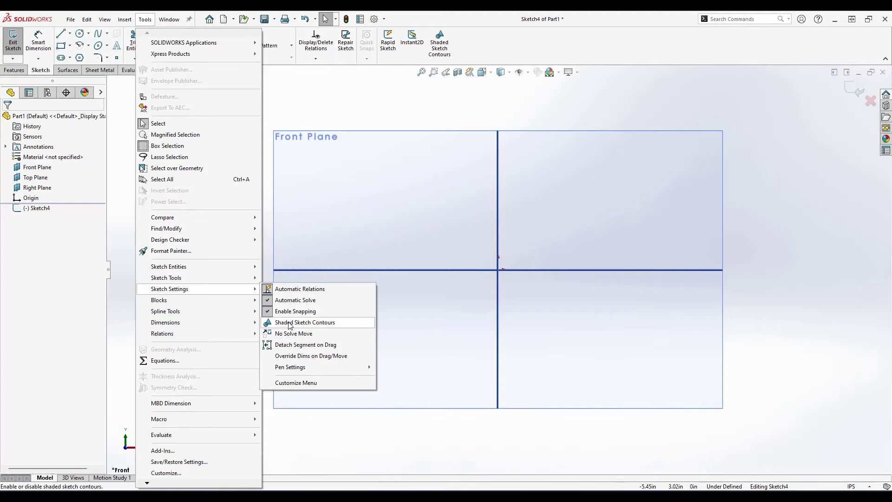
{"action": "left_click", "coordinate": [338, 111]}
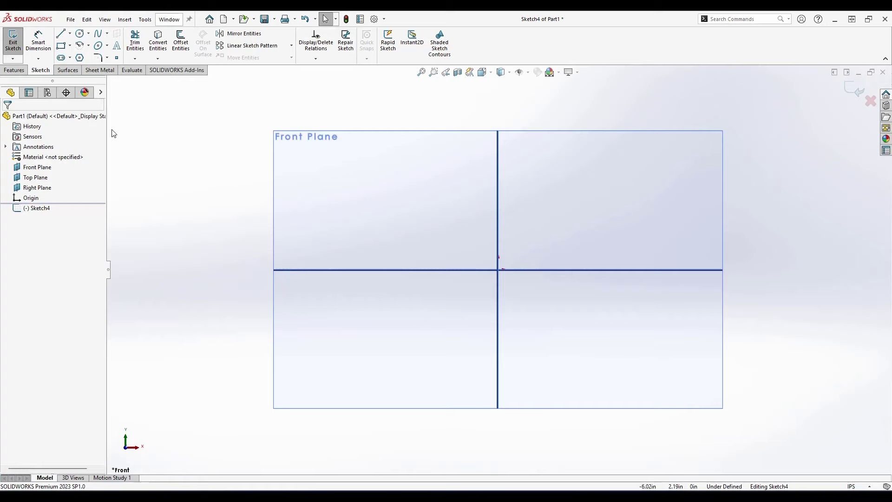
Sketch two separate, slightly inclined lines one above the other, up and to the left of the origin.
{"action": "left_click", "coordinate": [65, 38]}
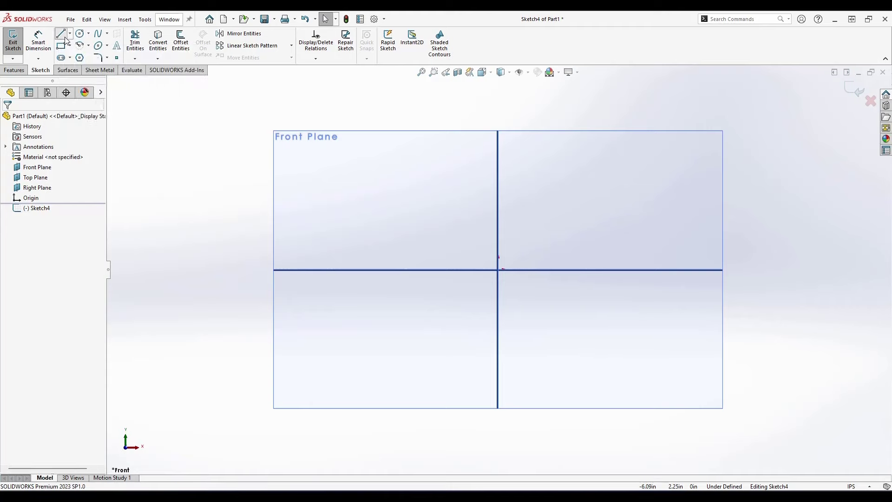
{"action": "left_click", "coordinate": [217, 241]}
{"action": "left_click", "coordinate": [441, 235]}
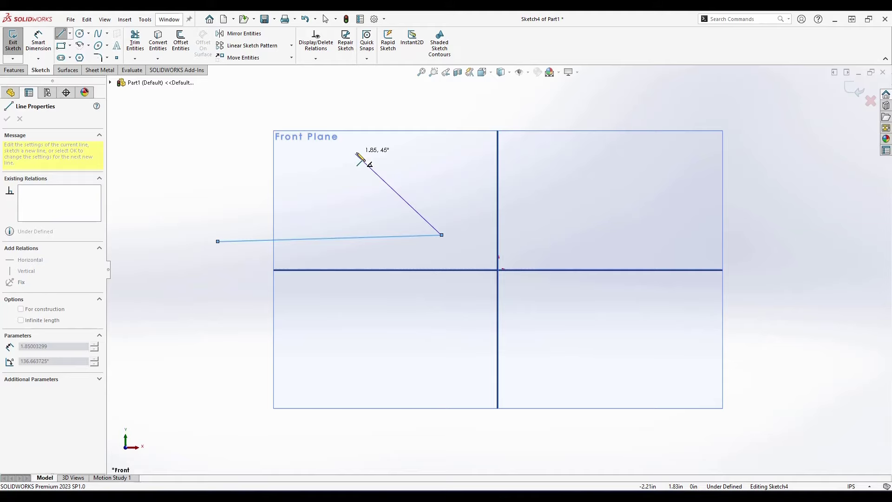
{"action": "key", "text": "Escape"}
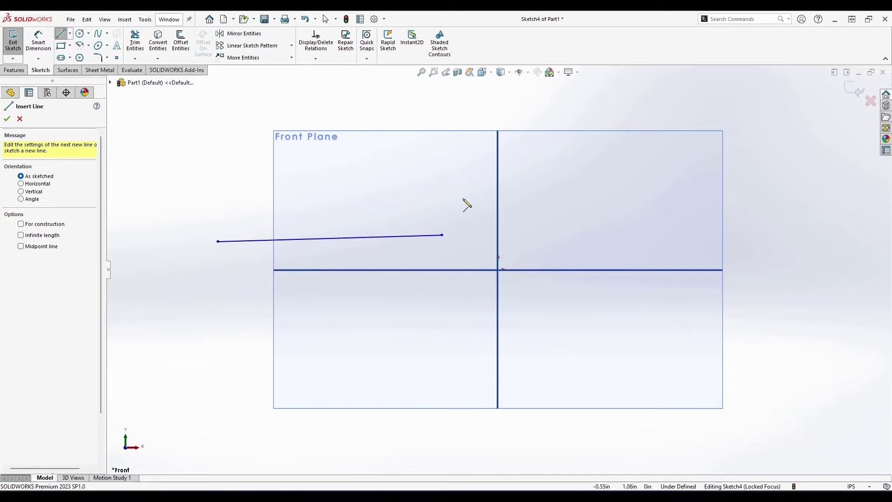
{"action": "left_click", "coordinate": [294, 204]}
{"action": "left_click", "coordinate": [451, 172]}
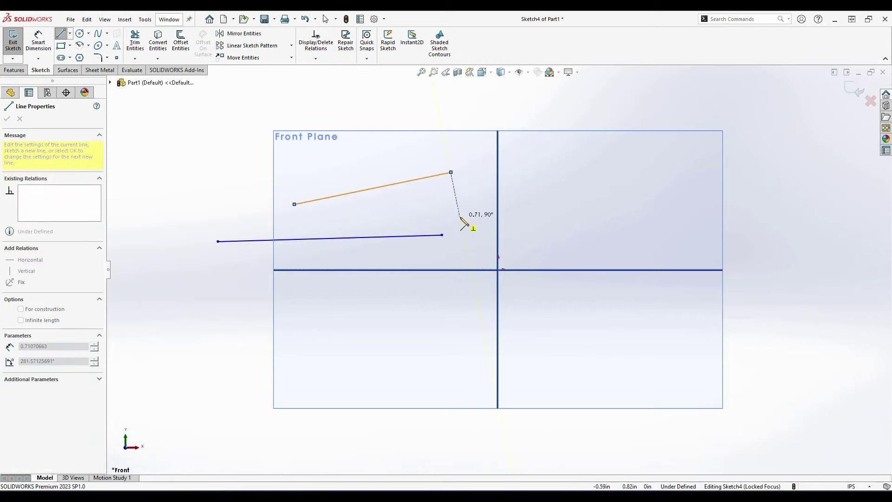
{"action": "key", "text": "Escape"}
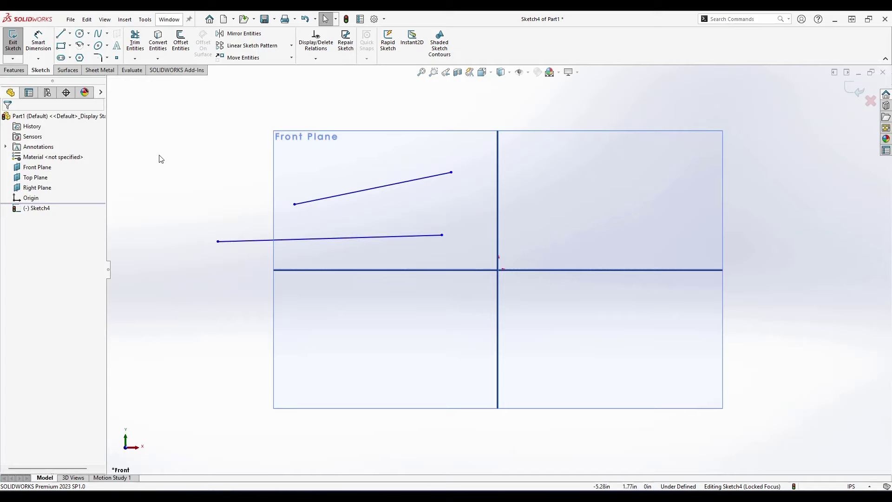
Sketch a line constrained to horizontal orientation, about 2.9 in long, up and to the right of the origin.
{"action": "left_click", "coordinate": [60, 33]}
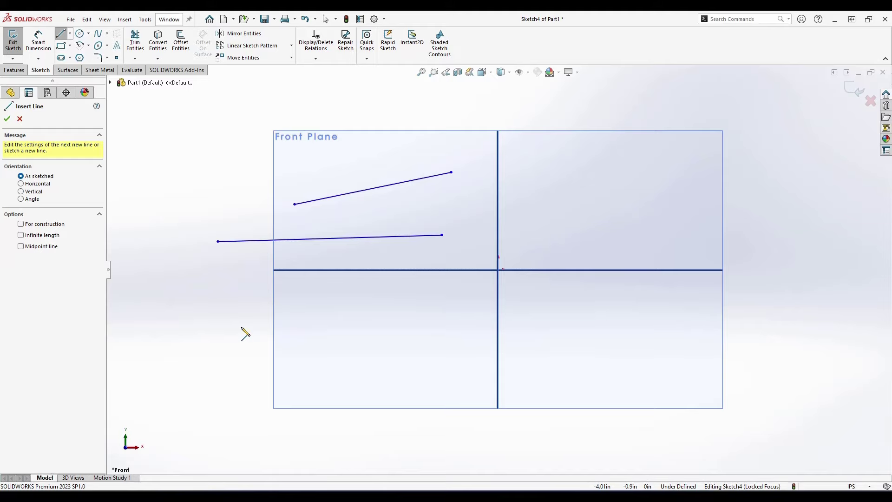
{"action": "left_click", "coordinate": [35, 184]}
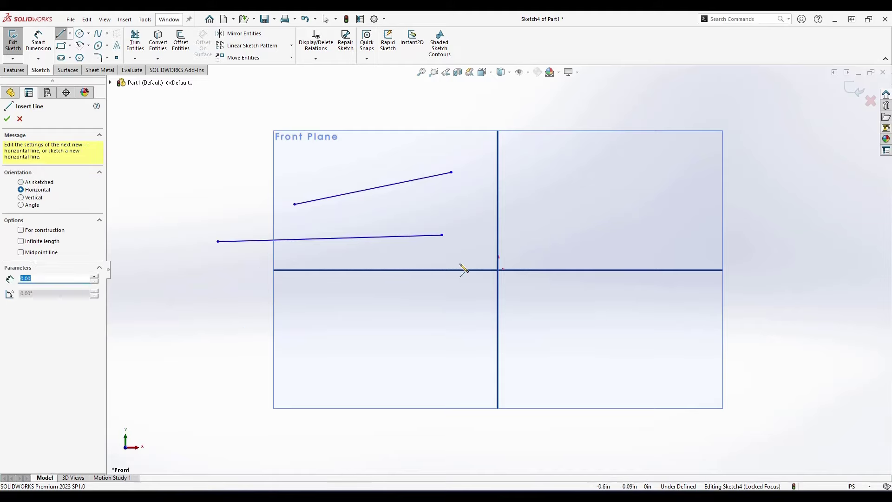
{"action": "left_click", "coordinate": [552, 180]}
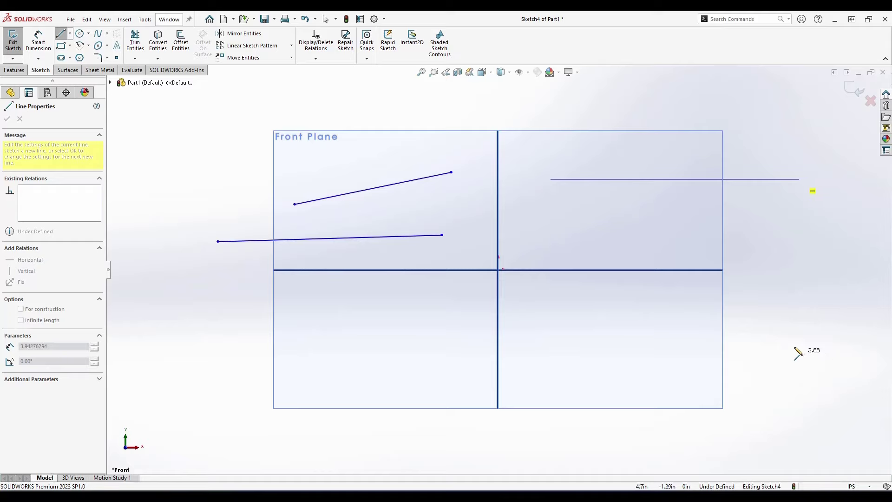
{"action": "double_click", "coordinate": [737, 329]}
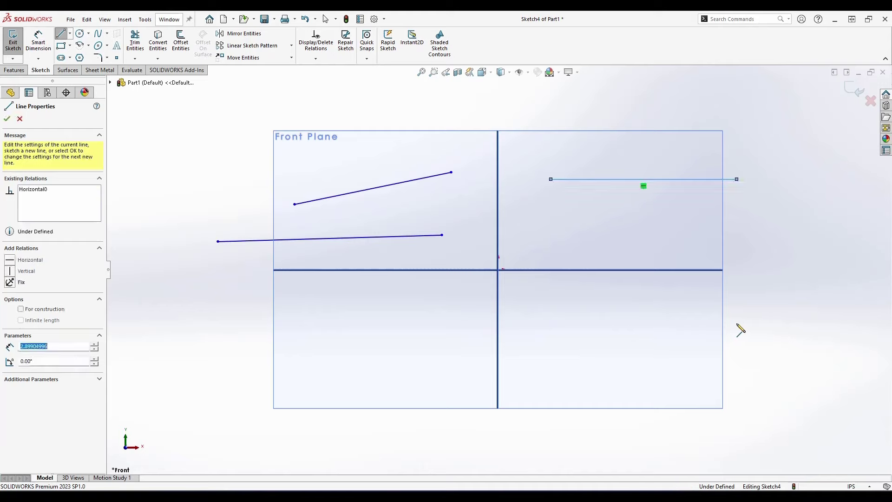
{"action": "left_click", "coordinate": [20, 119]}
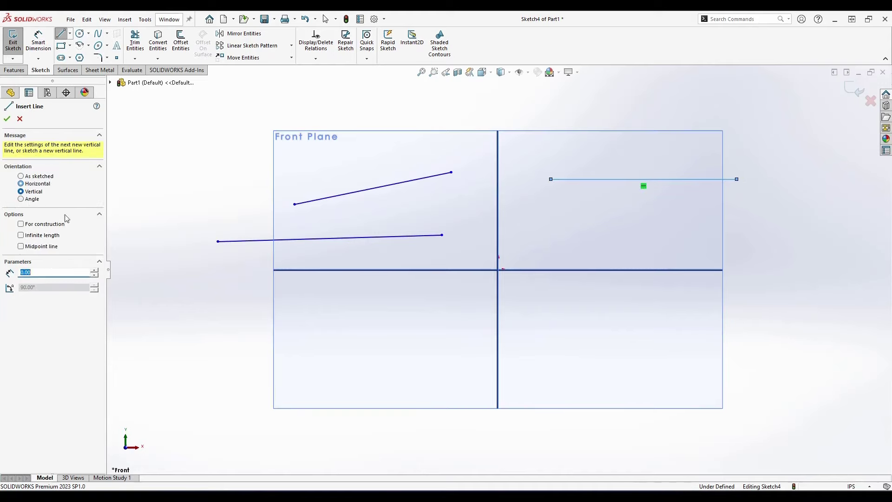
Sketch a line constrained to vertical orientation, down and to the right of the origin.
{"action": "left_click", "coordinate": [610, 372]}
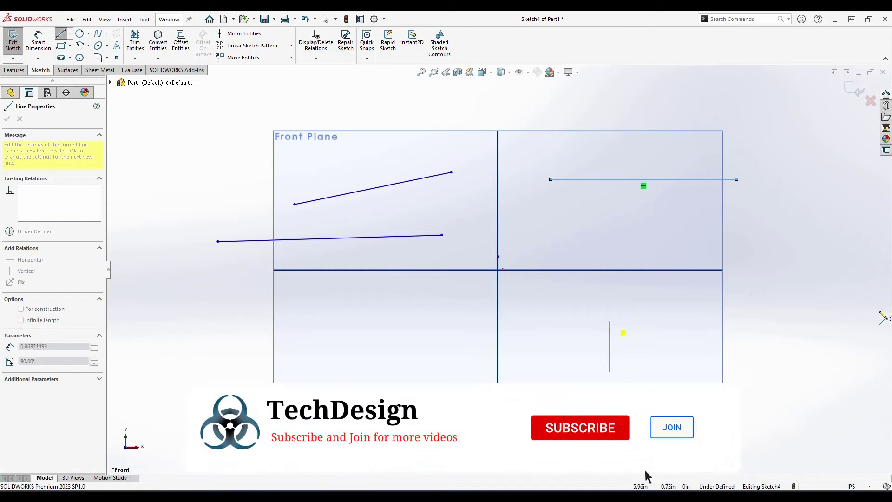
{"action": "left_click", "coordinate": [610, 308]}
{"action": "key", "text": "Escape"}
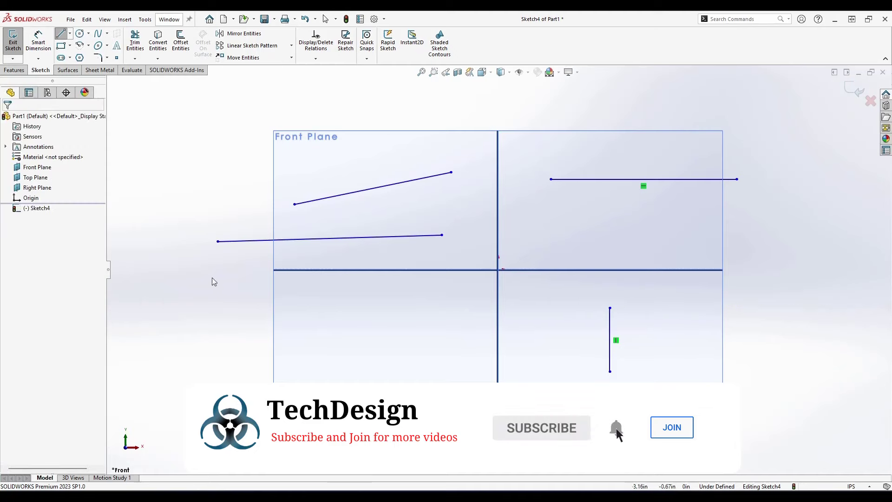
{"action": "key", "text": "Escape"}
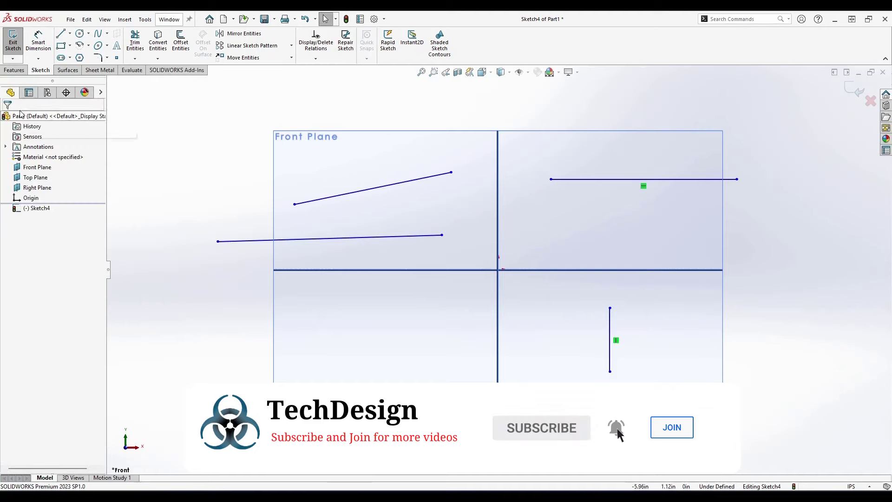
Sketch a line with angle orientation at 30°, about 3.2 in long, starting at the origin and rising to the right.
{"action": "left_click", "coordinate": [61, 34]}
{"action": "left_click", "coordinate": [37, 201]}
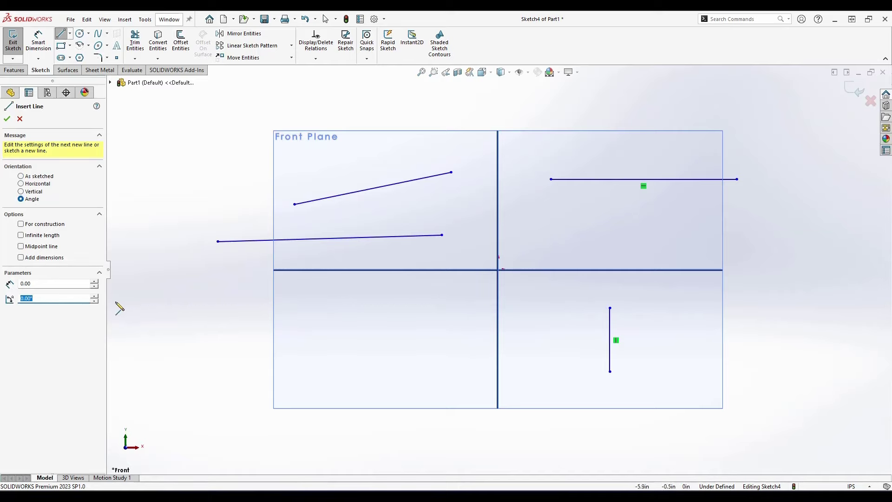
{"action": "type", "text": "30"}
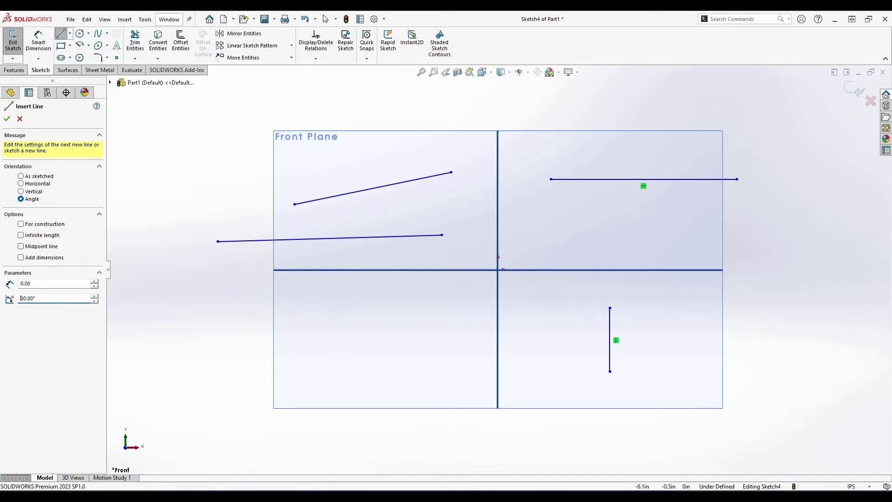
{"action": "left_click", "coordinate": [498, 270]}
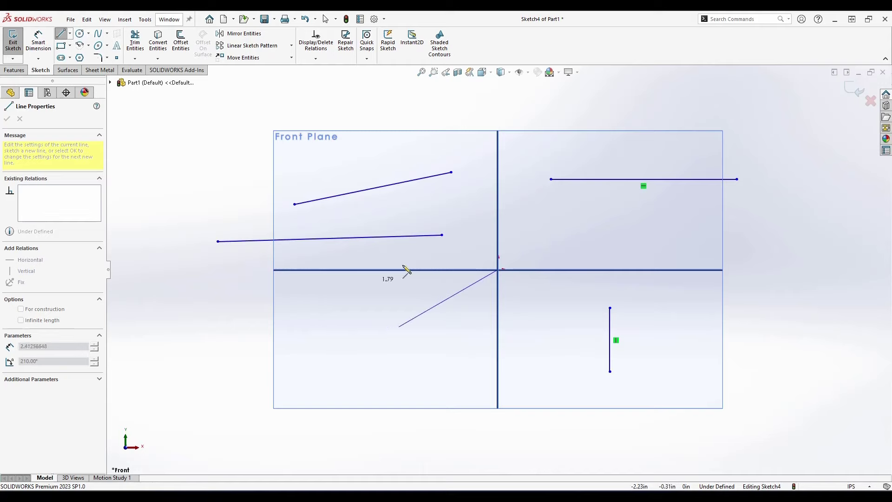
{"action": "left_click", "coordinate": [675, 167]}
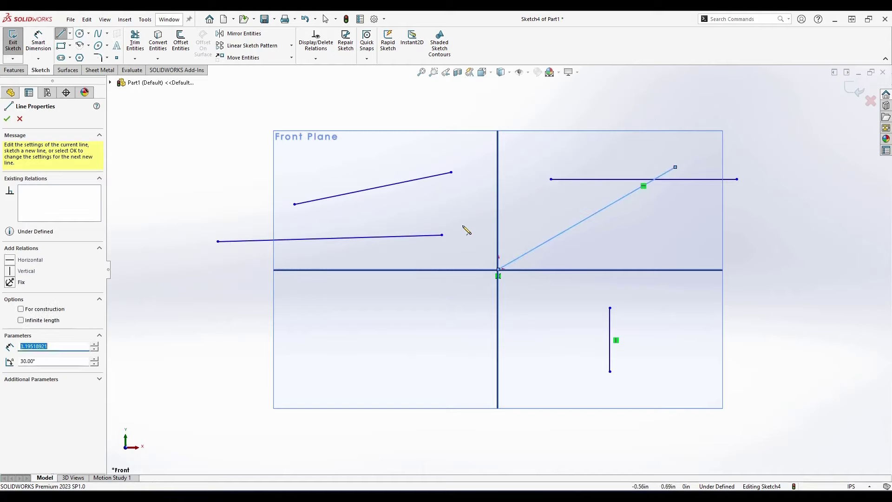
{"action": "key", "text": "Escape"}
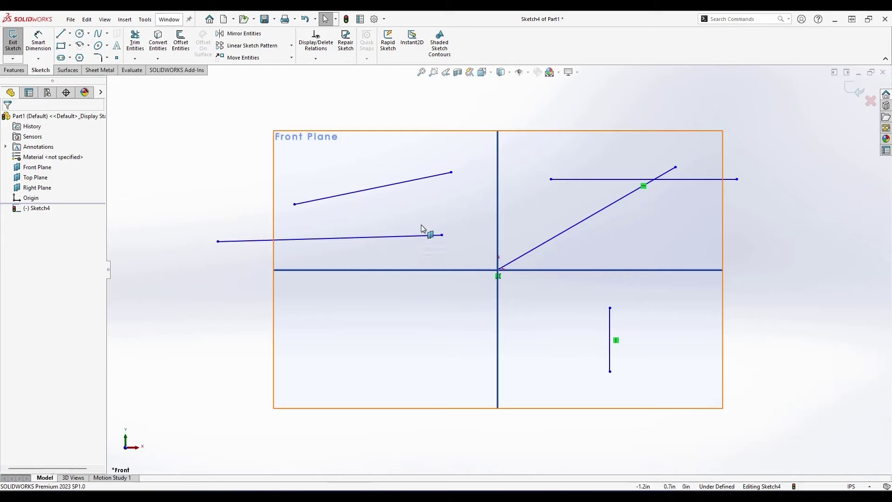
Delete all the lines in the sketch.
{"action": "key", "text": "ctrl+a"}
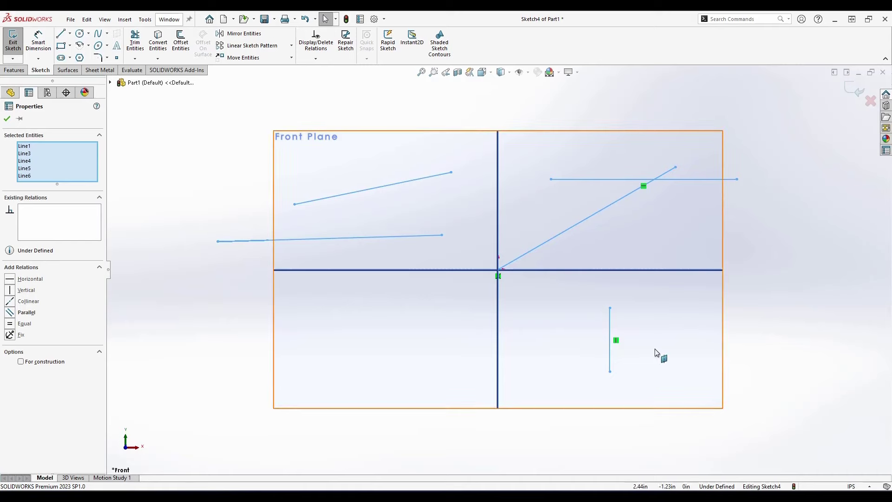
{"action": "key", "text": "Delete"}
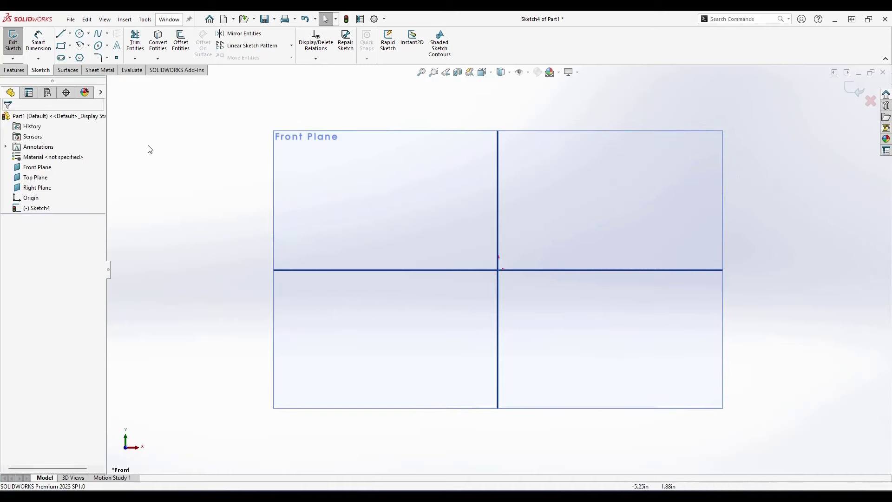
Sketch a vertical centerline about 2.03 in long, left of the origin, rising from the Top Plane's edge.
{"action": "left_click", "coordinate": [69, 34]}
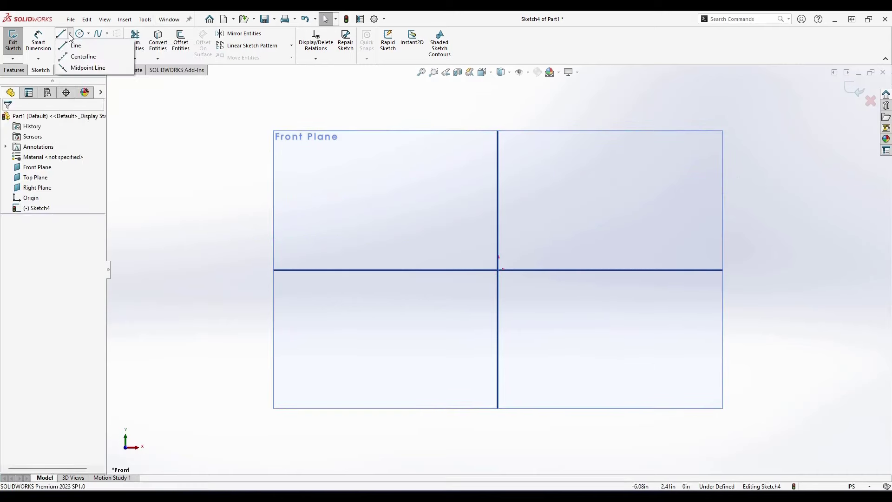
{"action": "left_click", "coordinate": [73, 57]}
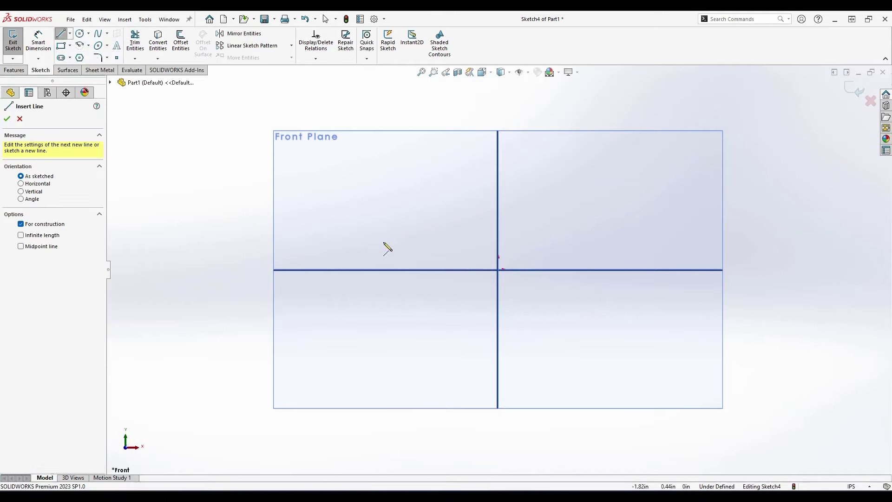
{"action": "left_click", "coordinate": [388, 269]}
{"action": "left_click", "coordinate": [388, 140]}
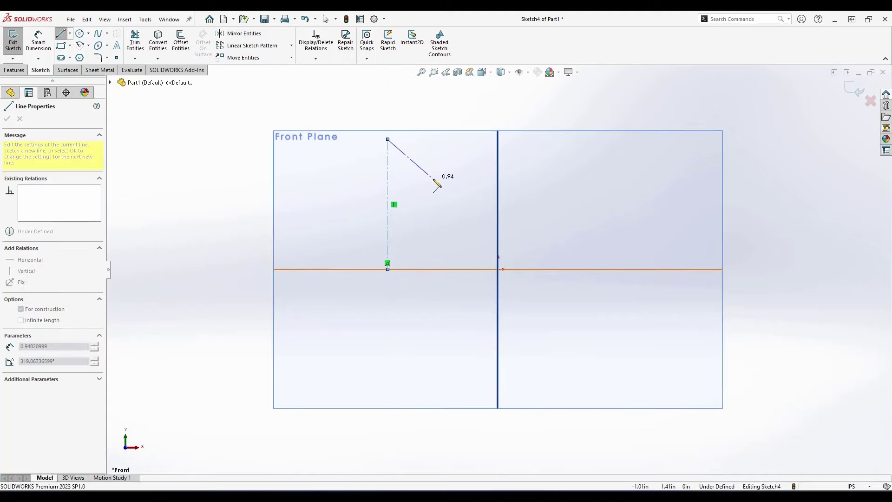
{"action": "key", "text": "Escape"}
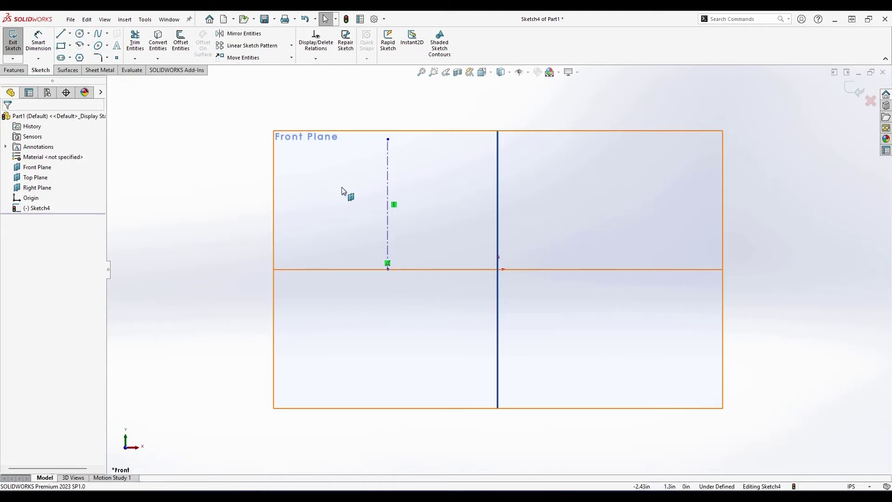
Sketch a horizontal midpoint line centred on the origin, about 8.57 in long.
{"action": "left_click", "coordinate": [70, 33]}
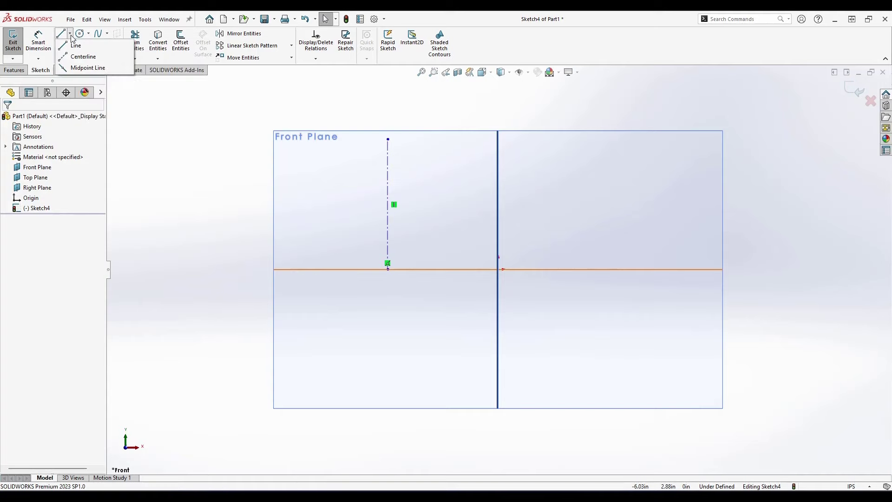
{"action": "left_click", "coordinate": [88, 68]}
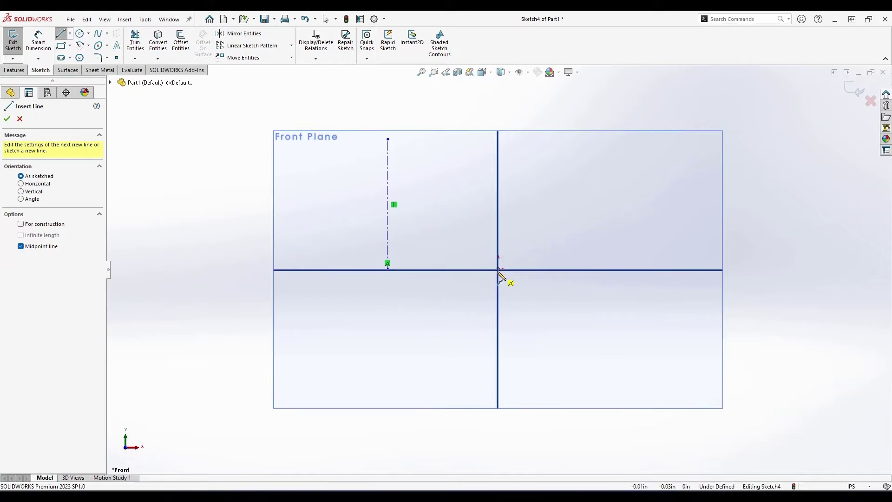
{"action": "left_click", "coordinate": [499, 271]}
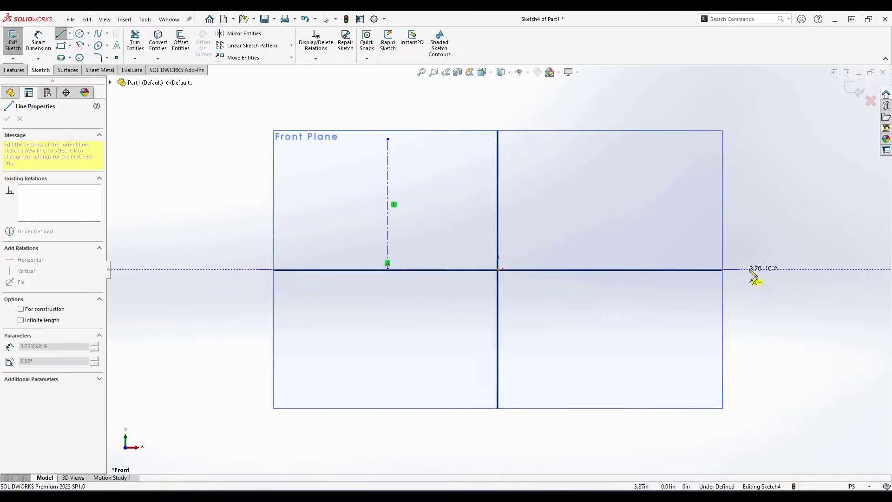
{"action": "left_click", "coordinate": [774, 269]}
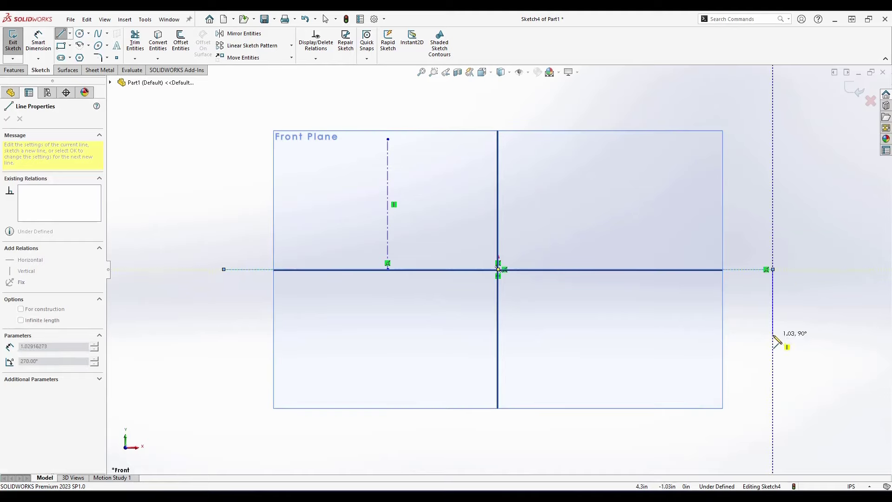
{"action": "key", "text": "Escape"}
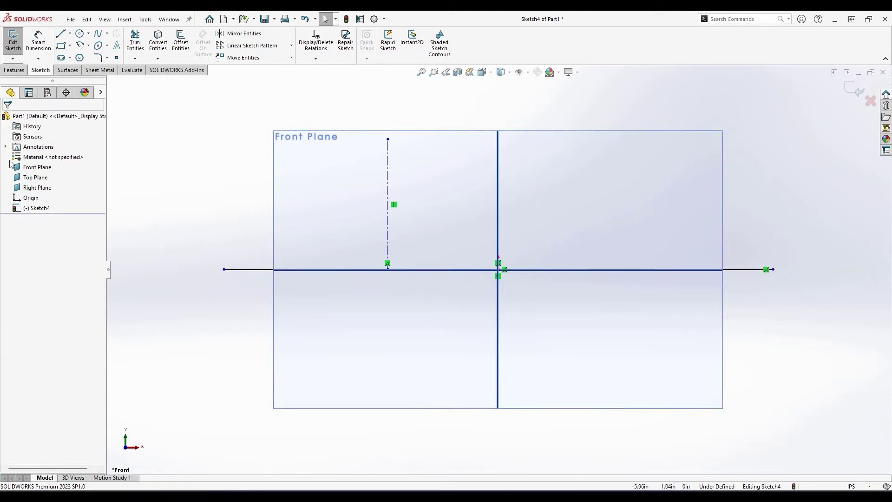
Hide the Front, Top and Right planes.
{"action": "left_click", "coordinate": [28, 168]}
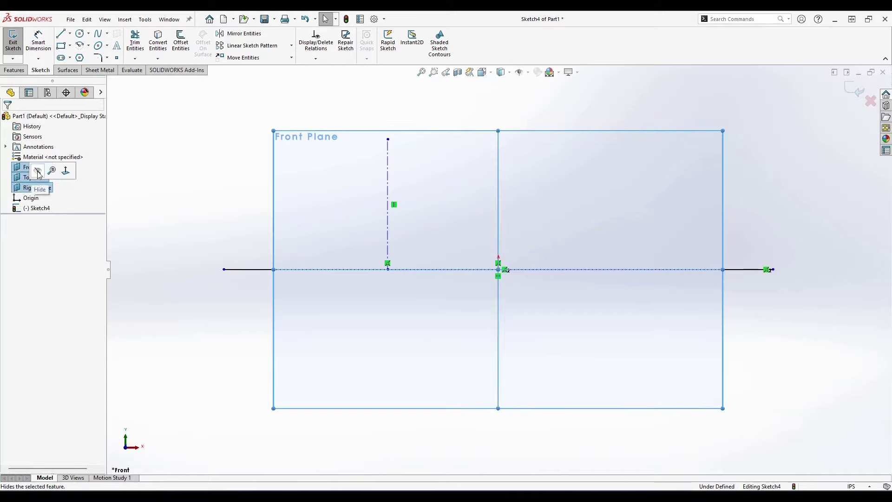
{"action": "left_click", "coordinate": [170, 277]}
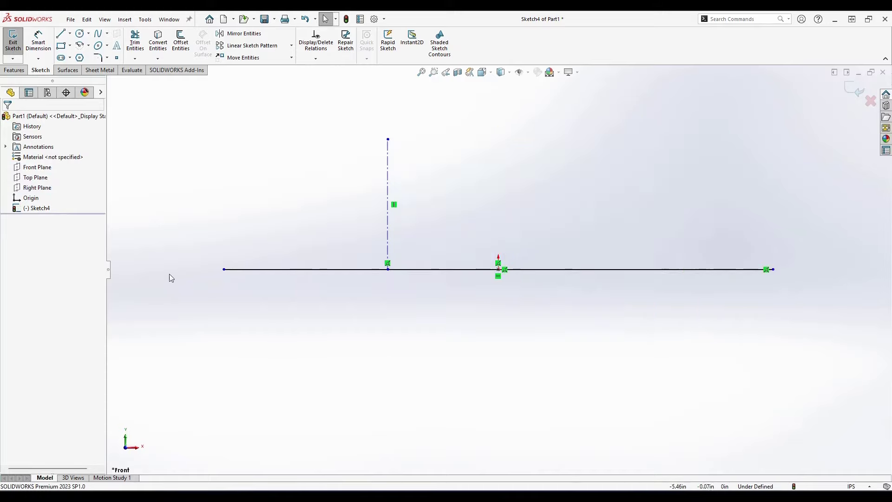
Delete the horizontal midpoint line and the vertical centerline from the sketch.
{"action": "left_click", "coordinate": [511, 275]}
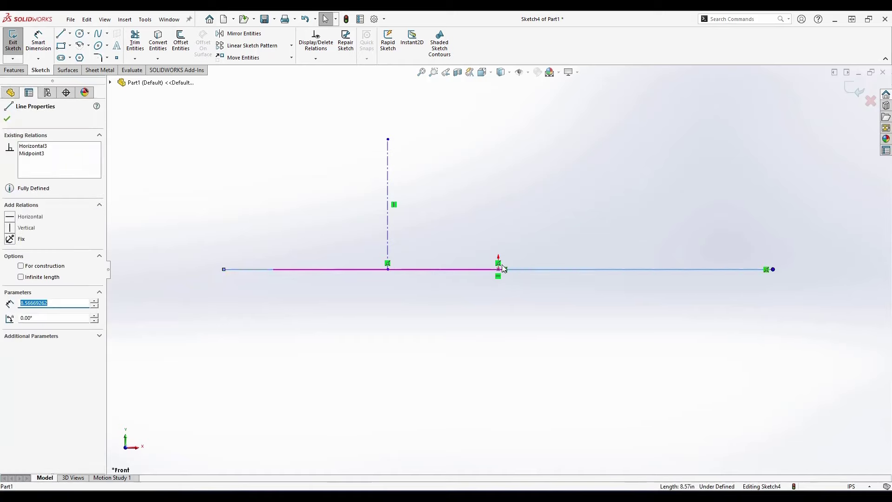
{"action": "left_click", "coordinate": [409, 271]}
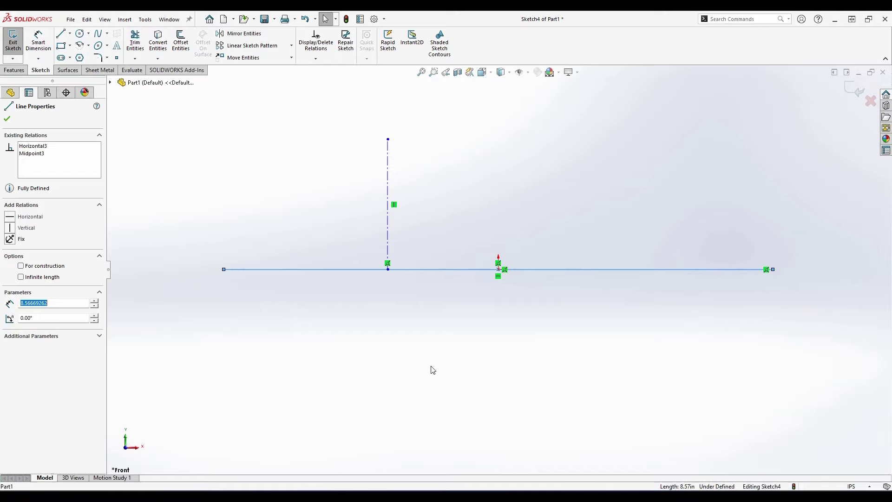
{"action": "key", "text": "Delete"}
{"action": "left_click", "coordinate": [387, 203]}
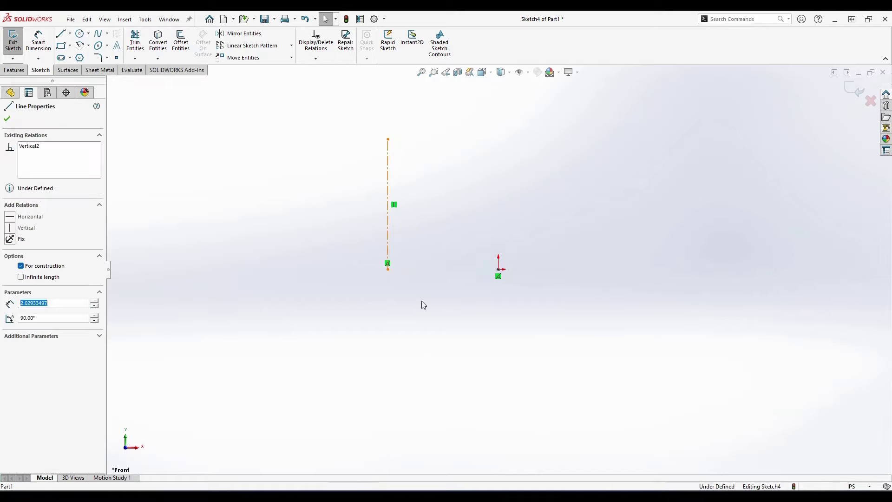
{"action": "key", "text": "Delete"}
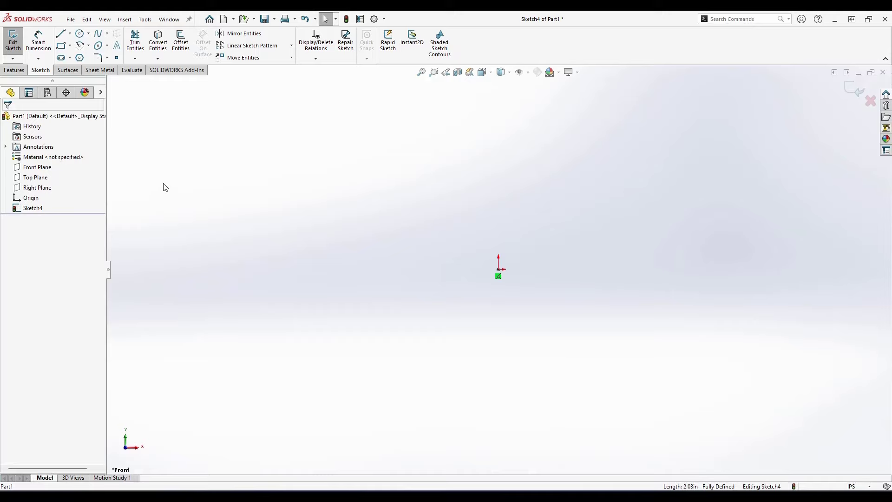
Sketch a center-based circle at the origin with a radius of about 1.46 in.
{"action": "left_click", "coordinate": [81, 34]}
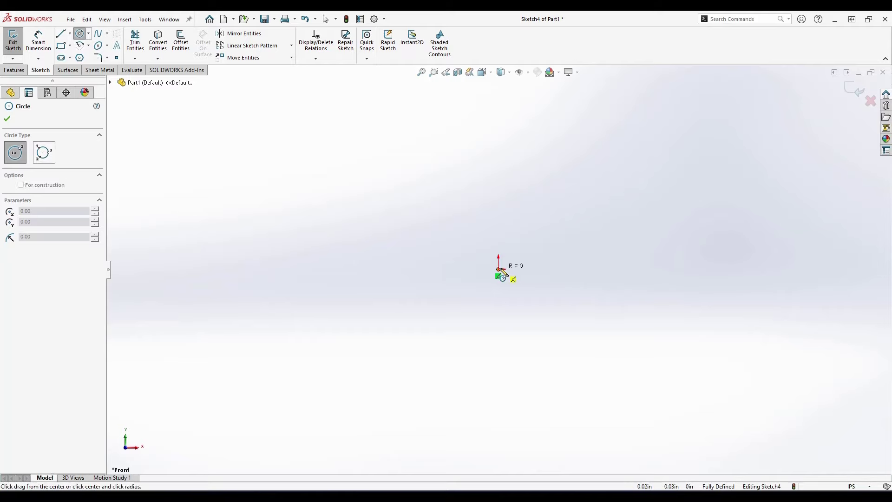
{"action": "left_click_drag", "start_coordinate": [502, 273], "coordinate": [417, 316]}
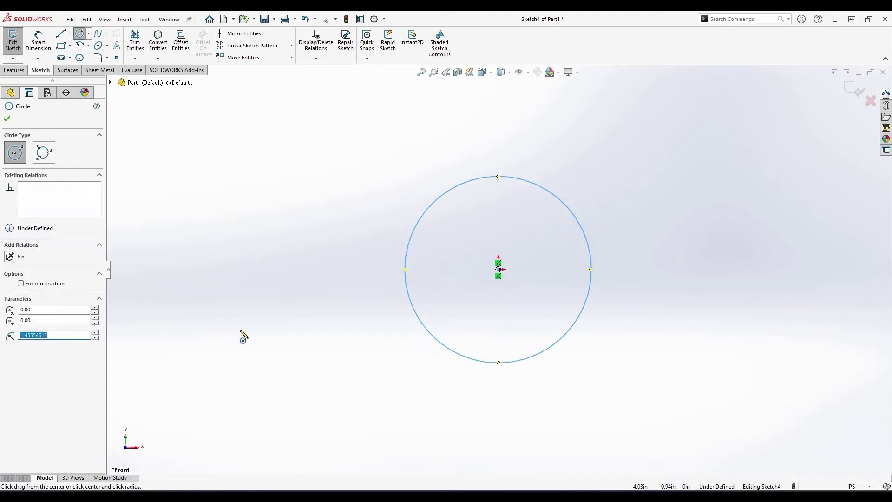
{"action": "key", "text": "Escape"}
{"action": "key", "text": "Escape"}
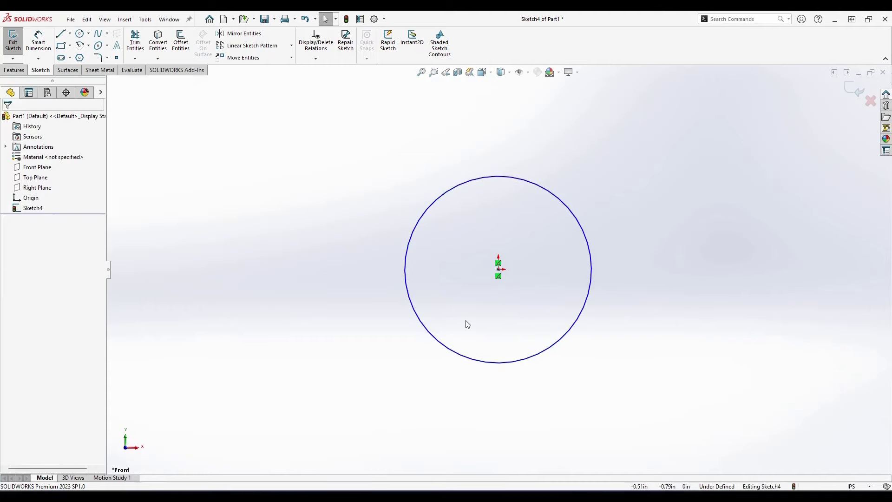
Sketch a three-point perimeter circle with a radius of about 1.36 in, up and to the left of the origin circle.
{"action": "scroll", "coordinate": [488, 279], "scroll_direction": "up", "scroll_amount": 1}
{"action": "scroll", "coordinate": [488, 279], "scroll_direction": "down", "scroll_amount": 1}
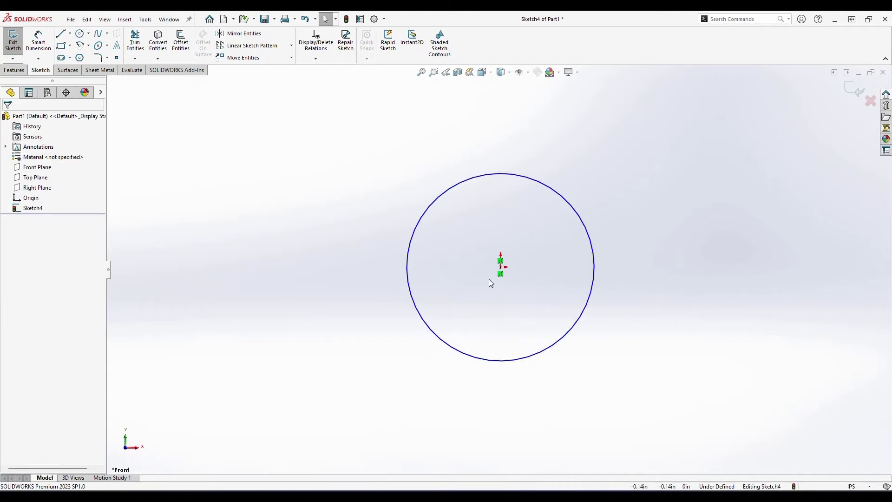
{"action": "scroll", "coordinate": [488, 278], "scroll_direction": "up", "scroll_amount": 1}
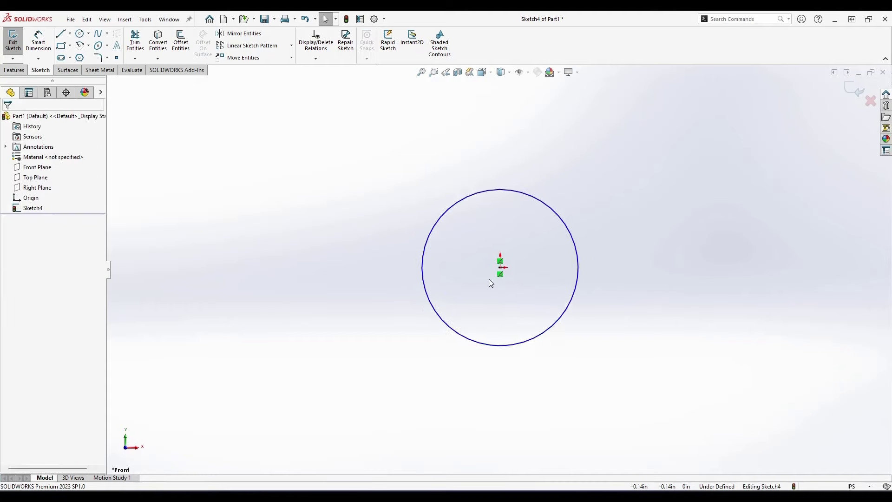
{"action": "left_click", "coordinate": [80, 33]}
{"action": "left_click", "coordinate": [41, 153]}
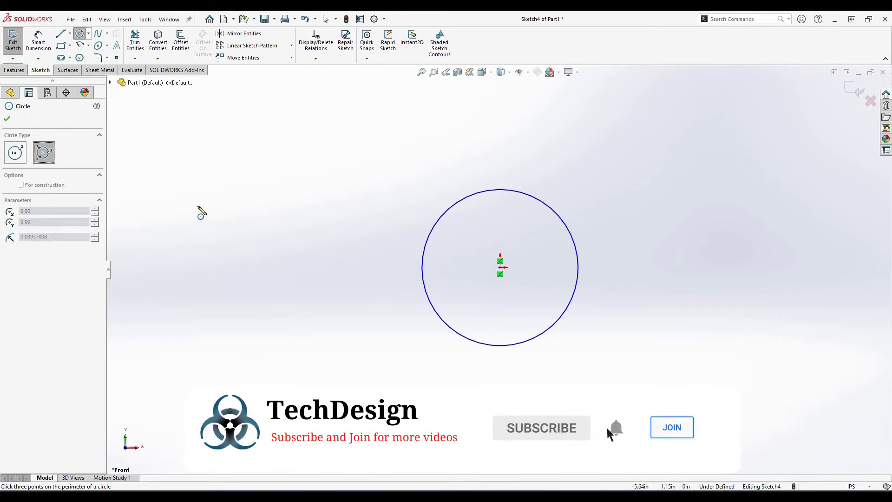
{"action": "left_click", "coordinate": [198, 206]}
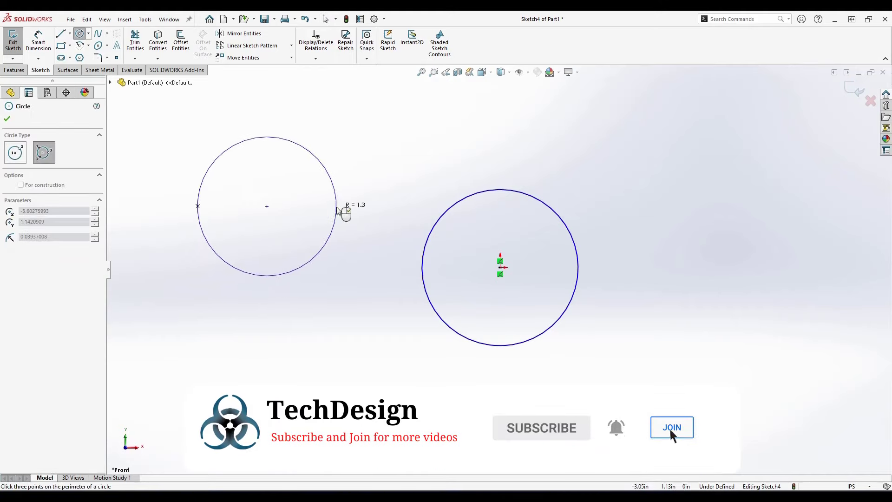
{"action": "left_click", "coordinate": [336, 206]}
{"action": "left_click", "coordinate": [271, 300]}
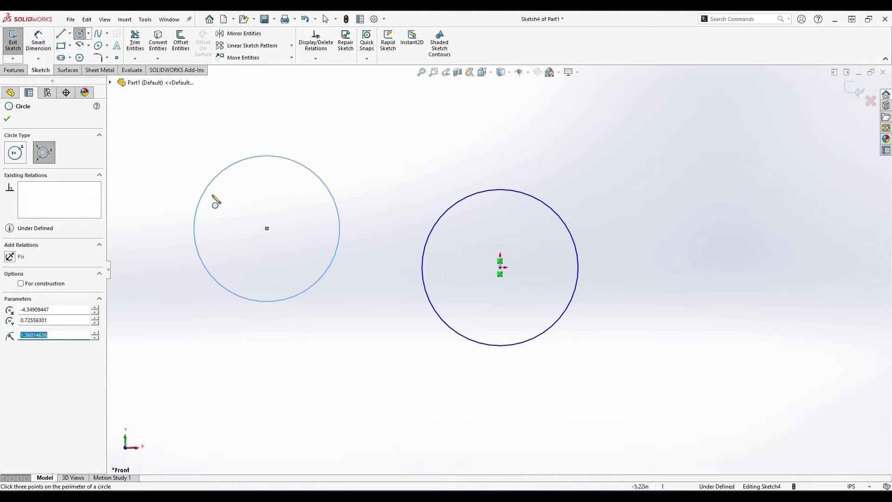
{"action": "key", "text": "Escape"}
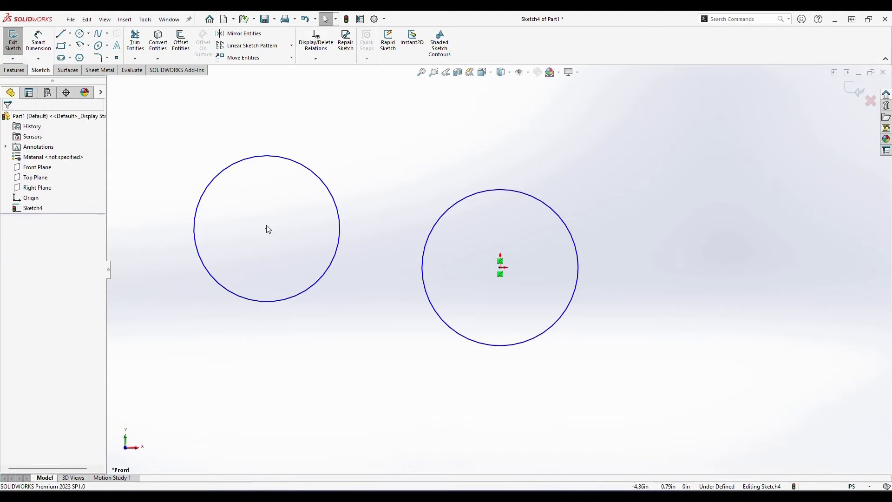
{"action": "key", "text": "f"}
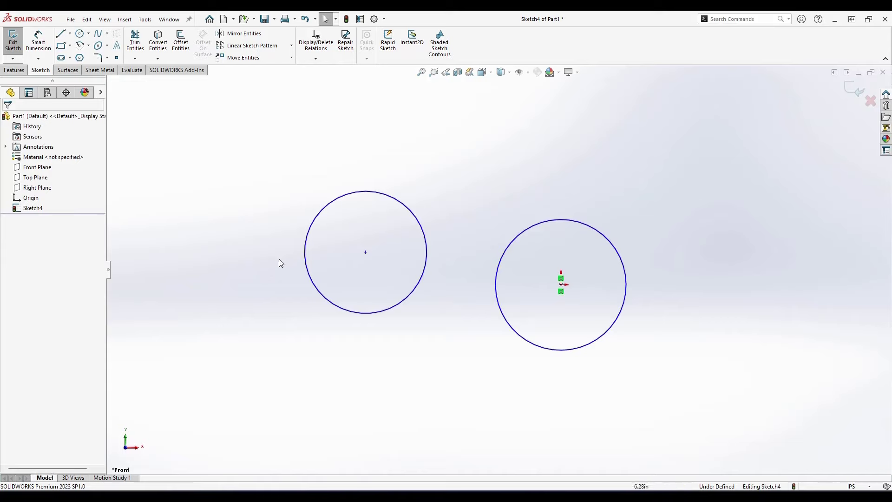
Sketch a corner rectangle about 2.86 in wide and 2.76 in high, up and to the left of both circles.
{"action": "key", "text": "z"}
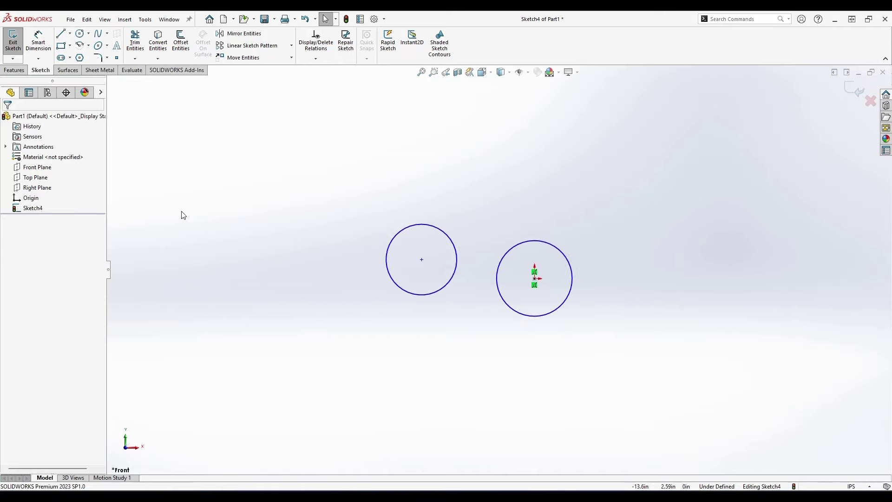
{"action": "left_click", "coordinate": [62, 47]}
{"action": "left_click", "coordinate": [232, 166]}
{"action": "left_click", "coordinate": [308, 237]}
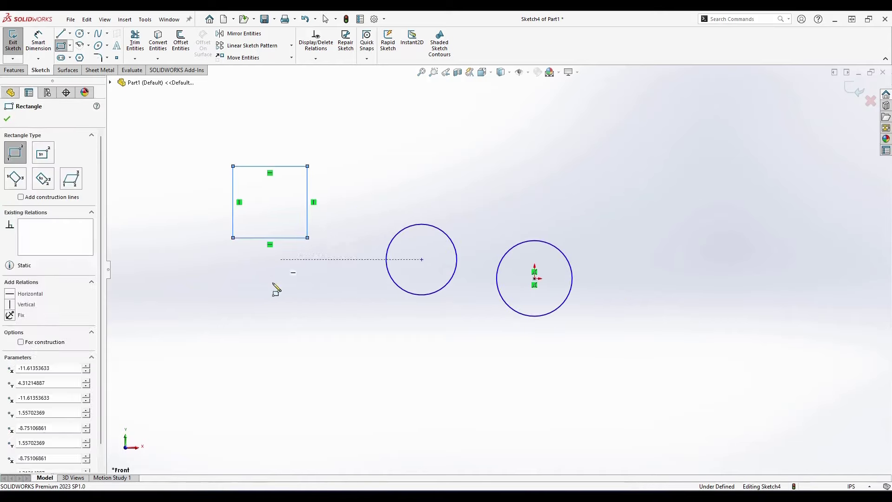
{"action": "key", "text": "Escape"}
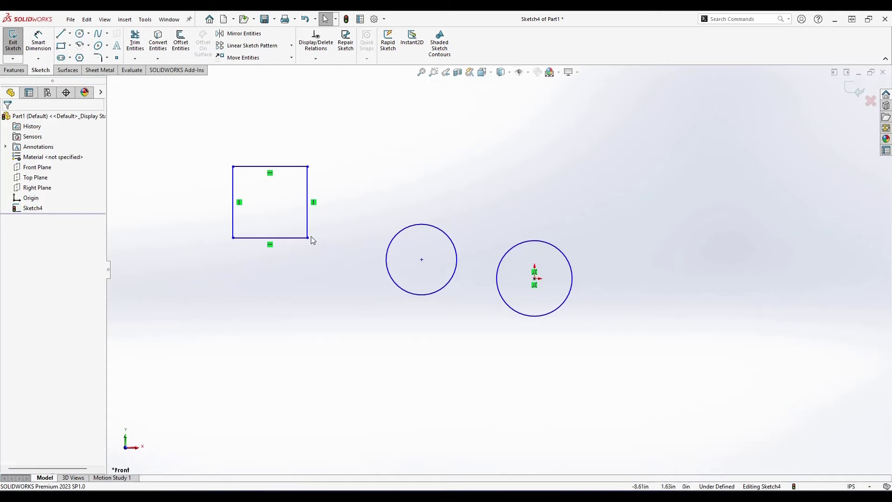
Sketch a perimeter circle with a radius of about 1.99 in through three corners of the rectangle.
{"action": "left_click", "coordinate": [79, 34]}
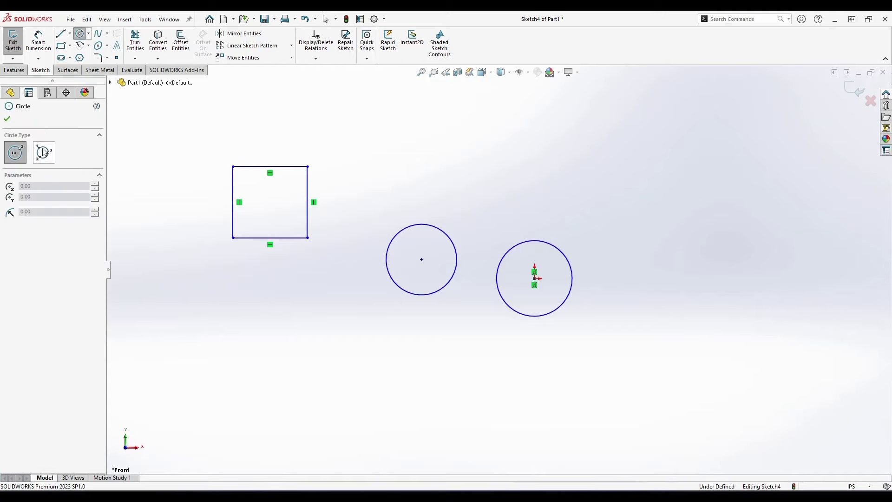
{"action": "left_click", "coordinate": [44, 156]}
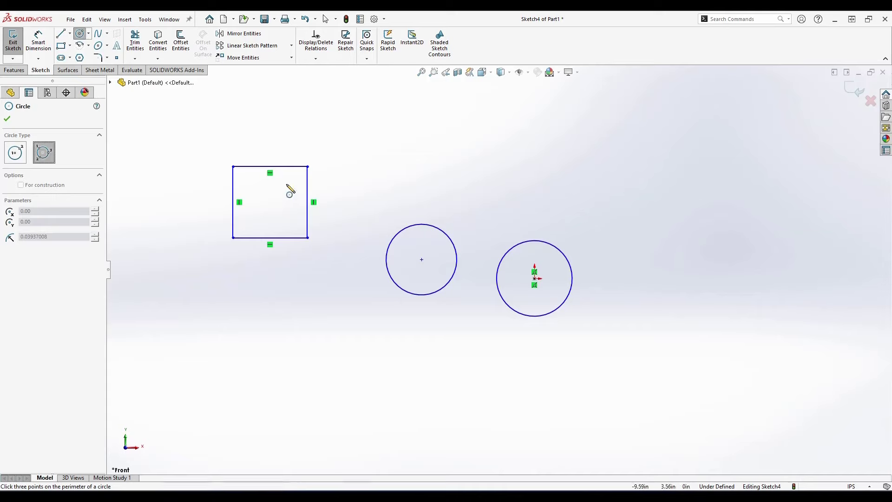
{"action": "left_click", "coordinate": [308, 166]}
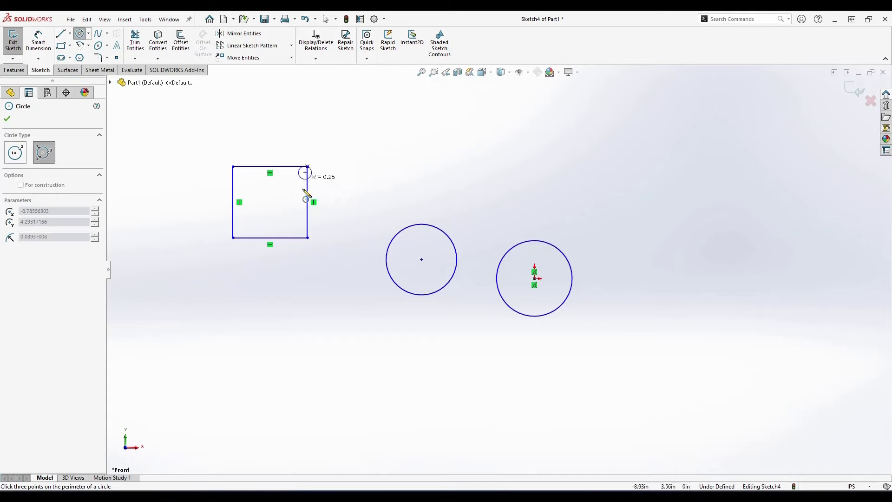
{"action": "left_click", "coordinate": [302, 239]}
{"action": "left_click", "coordinate": [234, 238]}
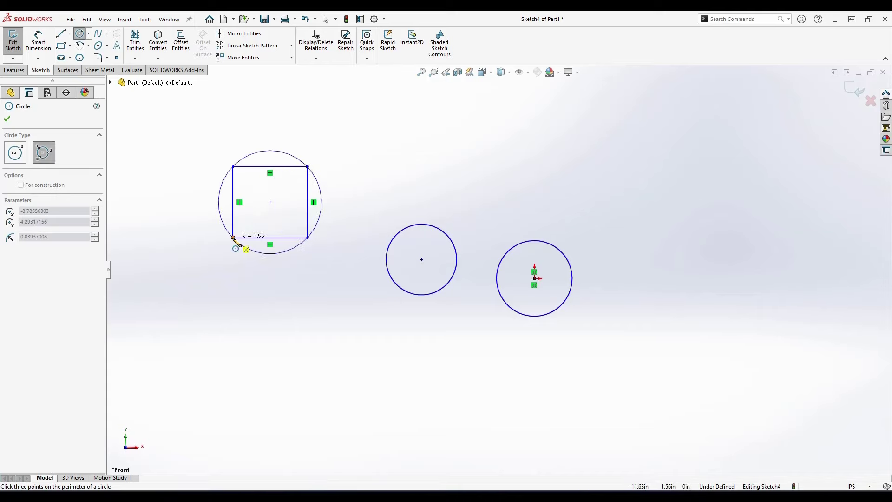
{"action": "key", "text": "Escape"}
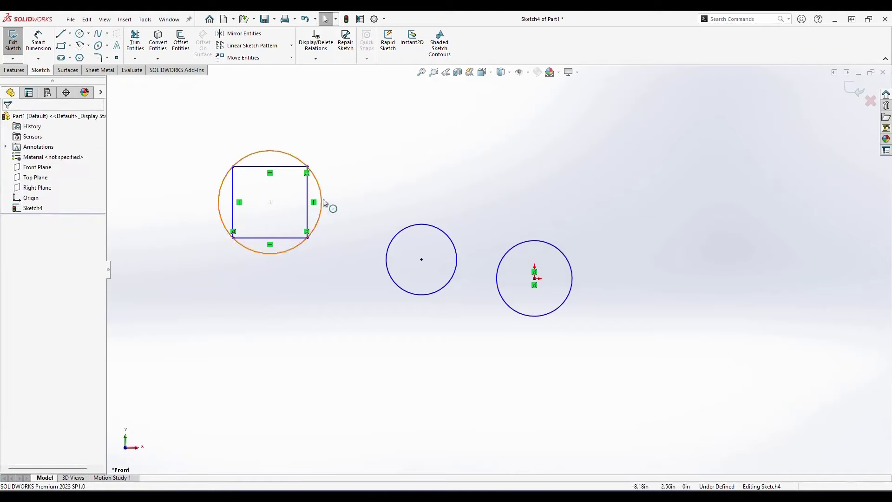
Delete the rectangle and all three circles from the sketch.
{"action": "mouse_move", "coordinate": [190, 133]}
{"action": "left_mouse_down"}
{"action": "mouse_move", "coordinate": [426, 267]}
{"action": "mouse_move", "coordinate": [601, 351]}
{"action": "left_mouse_up"}
{"action": "key", "text": "Delete"}
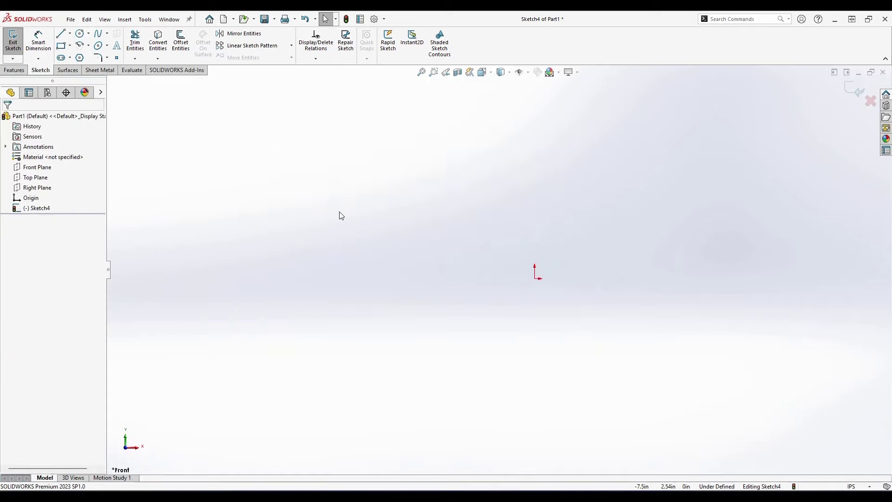
{"action": "left_click", "coordinate": [88, 34]}
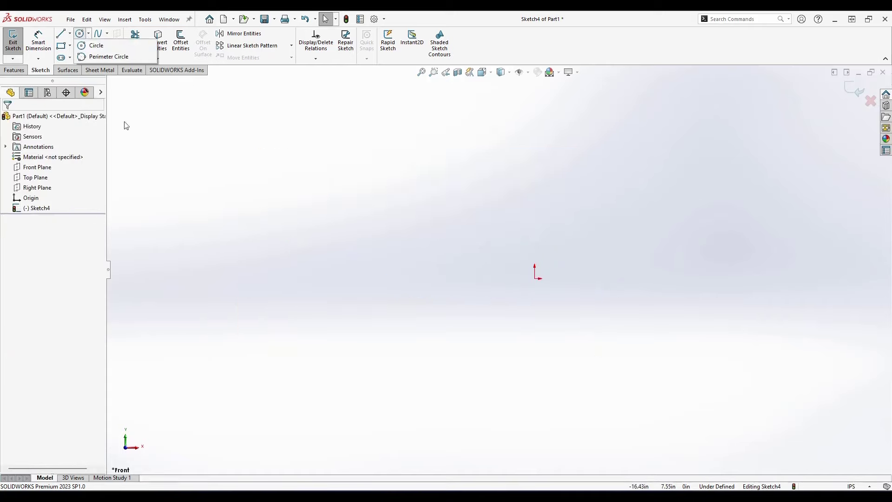
{"action": "left_click", "coordinate": [125, 126]}
Sketch a wavy four-point spline that starts left of the origin, passes above and below it, and ends at the upper right.
{"action": "left_click", "coordinate": [99, 41]}
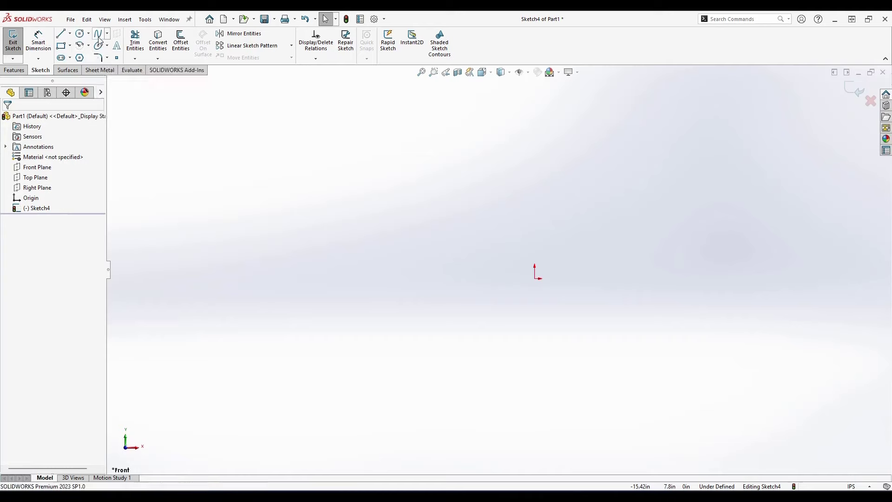
{"action": "left_click", "coordinate": [99, 41]}
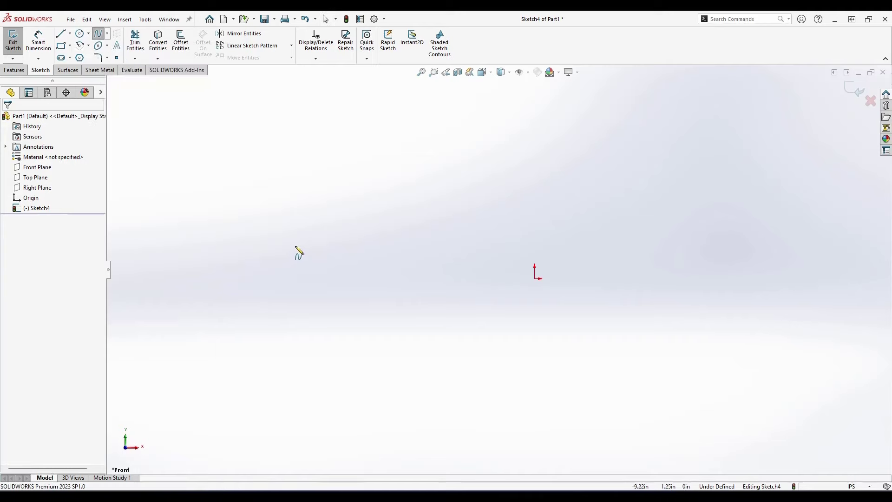
{"action": "left_click", "coordinate": [296, 246]}
{"action": "left_click", "coordinate": [461, 201]}
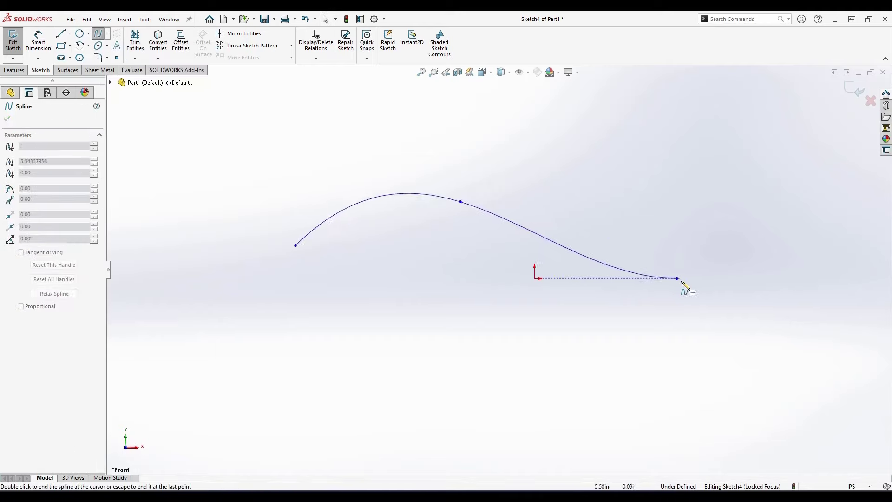
{"action": "left_click", "coordinate": [677, 278]}
{"action": "left_click", "coordinate": [781, 191]}
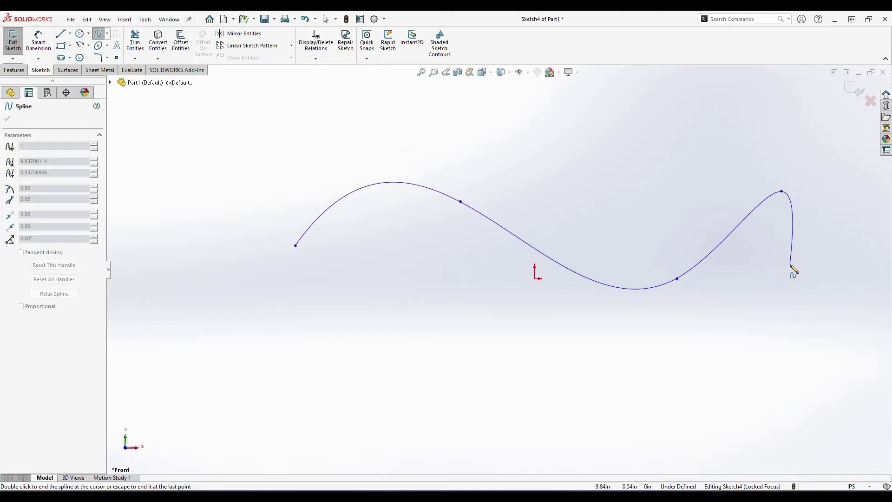
{"action": "key", "text": "Escape"}
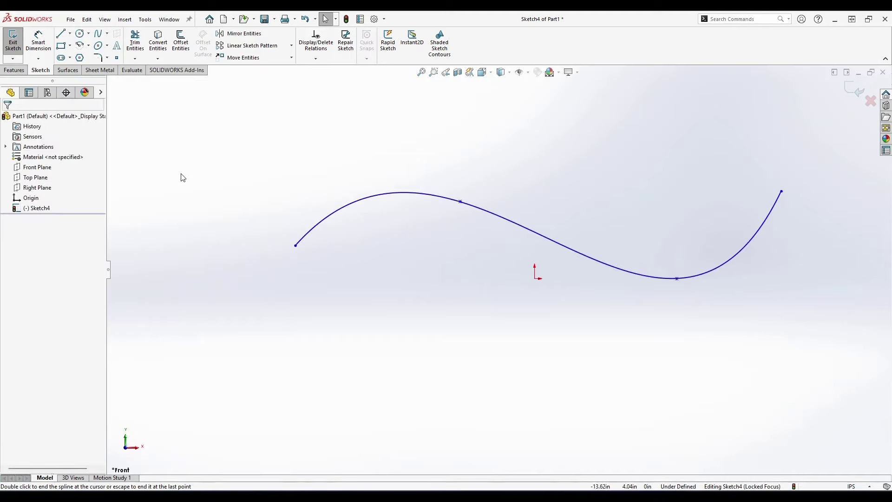
Reshape the spline with the tangency handle at its second point, and delete the whole spline.
{"action": "left_click", "coordinate": [460, 201]}
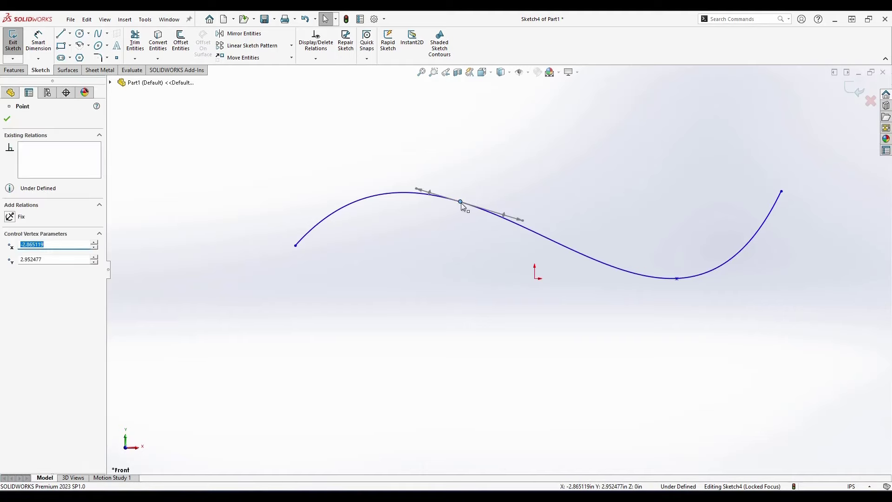
{"action": "mouse_move", "coordinate": [417, 190]}
{"action": "left_mouse_down"}
{"action": "mouse_move", "coordinate": [496, 237]}
{"action": "mouse_move", "coordinate": [426, 183]}
{"action": "mouse_move", "coordinate": [430, 223]}
{"action": "mouse_move", "coordinate": [347, 213]}
{"action": "mouse_move", "coordinate": [508, 201]}
{"action": "mouse_move", "coordinate": [410, 203]}
{"action": "left_mouse_up"}
{"action": "left_click", "coordinate": [436, 242]}
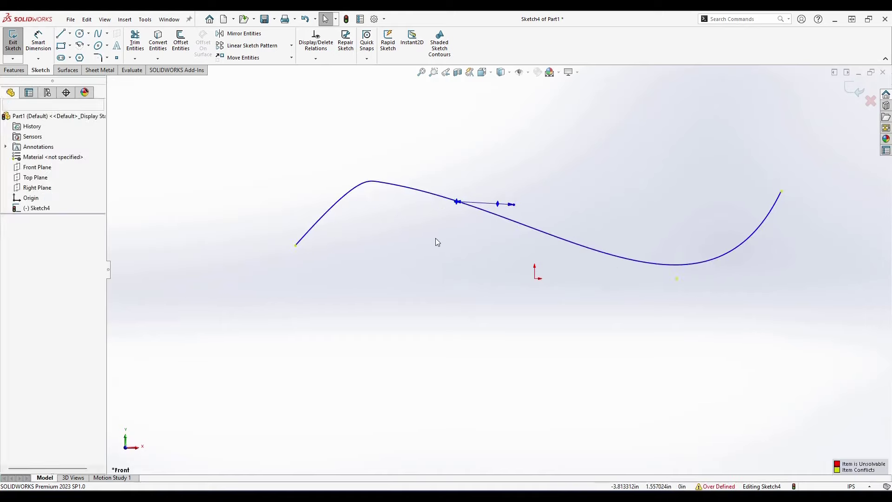
{"action": "key", "text": "ctrl+a"}
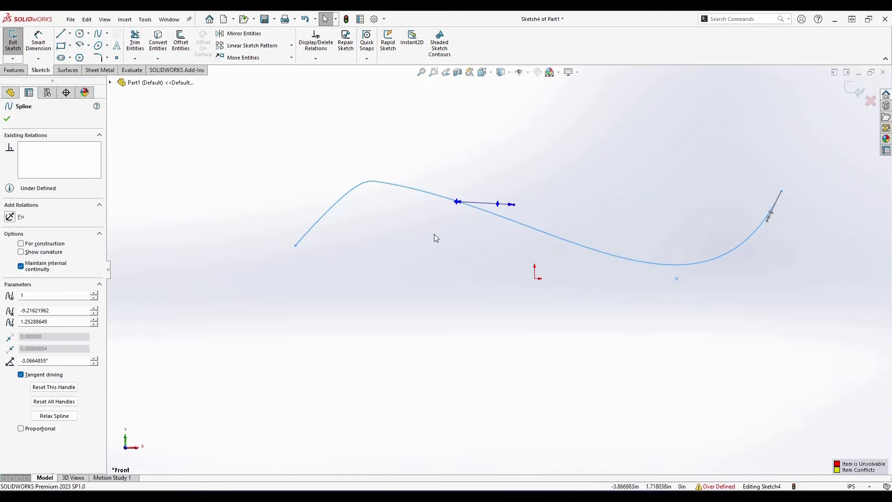
{"action": "key", "text": "Delete"}
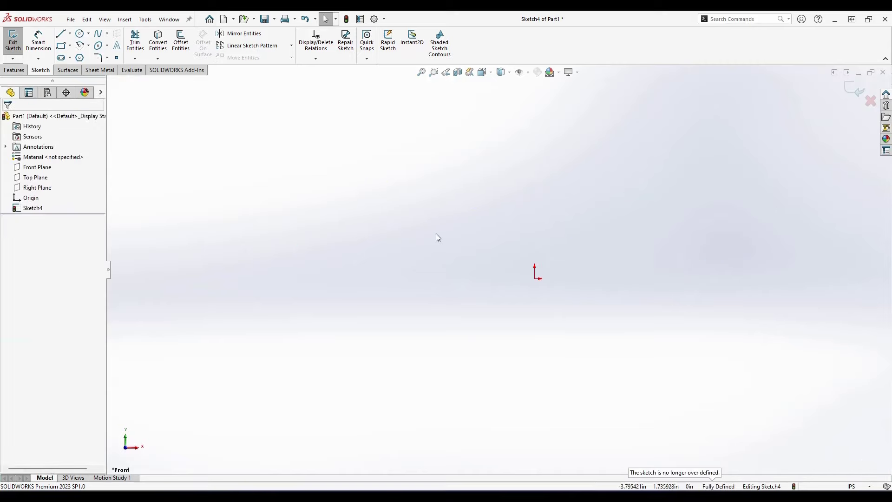
Sketch a style spline with four control vertices in a zigzag, the third one just below and right of the origin.
{"action": "left_click", "coordinate": [106, 34]}
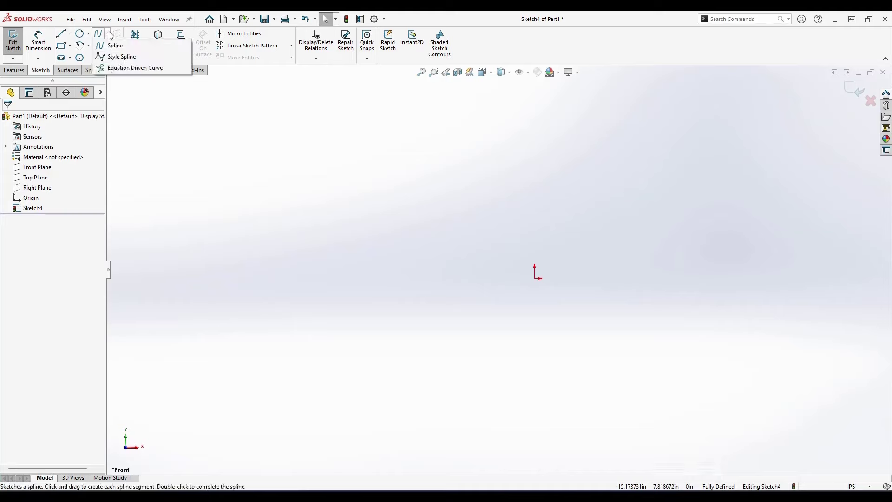
{"action": "left_click", "coordinate": [117, 62]}
{"action": "left_click", "coordinate": [225, 237]}
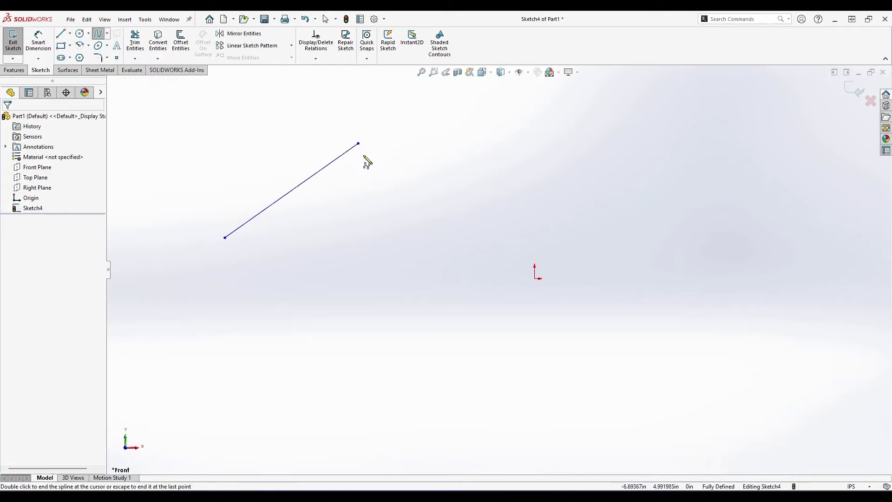
{"action": "left_click", "coordinate": [358, 143]}
{"action": "left_click", "coordinate": [571, 290]}
{"action": "left_click", "coordinate": [744, 106]}
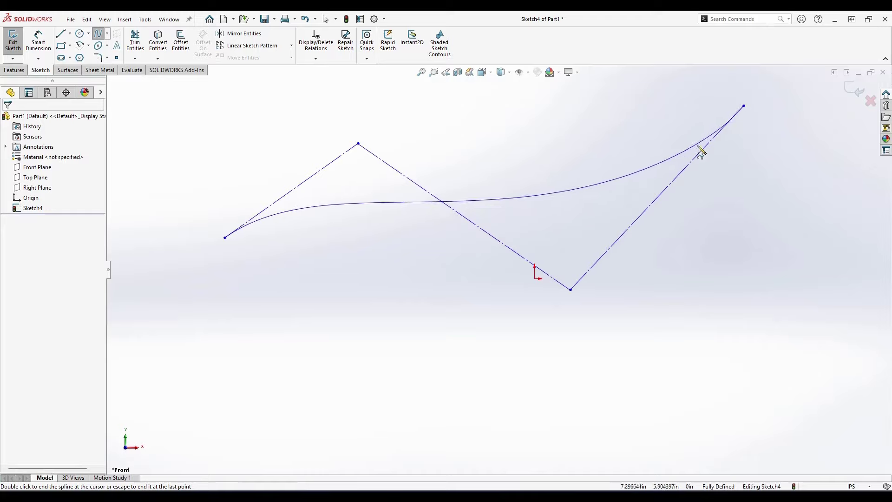
{"action": "key", "text": "Escape"}
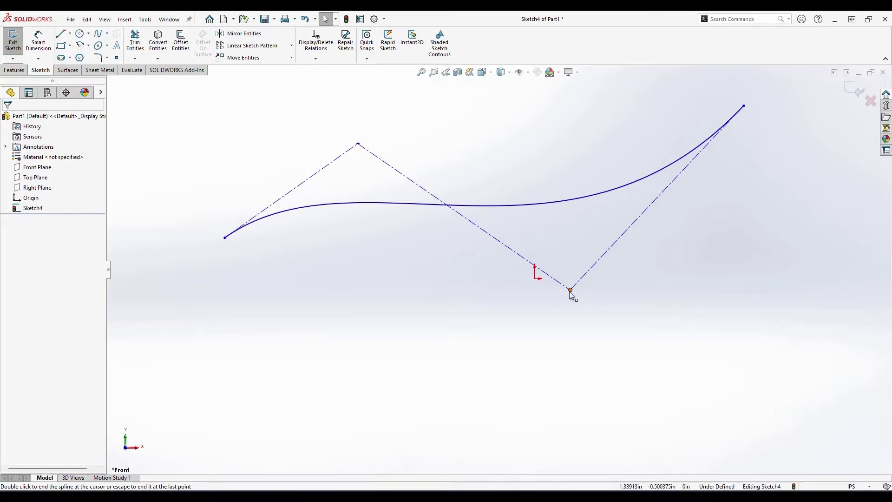
Move the style spline's third control vertex down to about X 0.14, Y -4.87 in, and delete the whole spline.
{"action": "left_click_drag", "start_coordinate": [571, 290], "coordinate": [540, 406]}
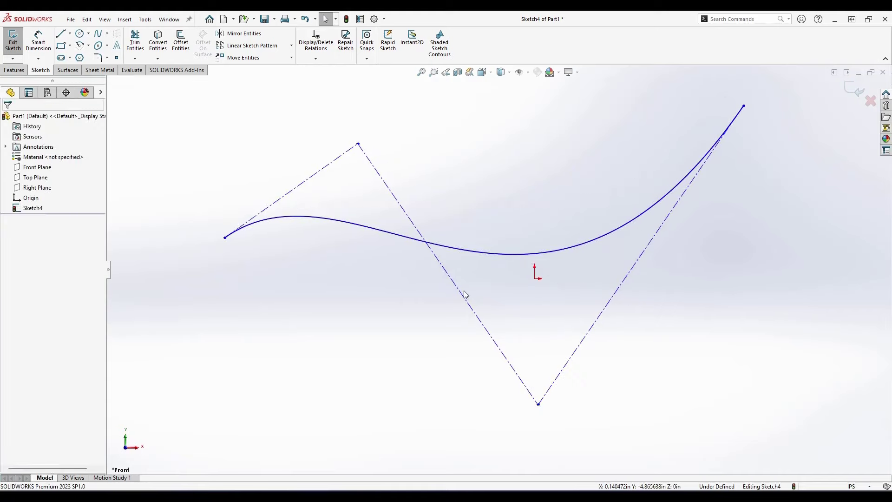
{"action": "left_click", "coordinate": [465, 293]}
{"action": "key", "text": "ctrl+a"}
{"action": "key", "text": "Delete"}
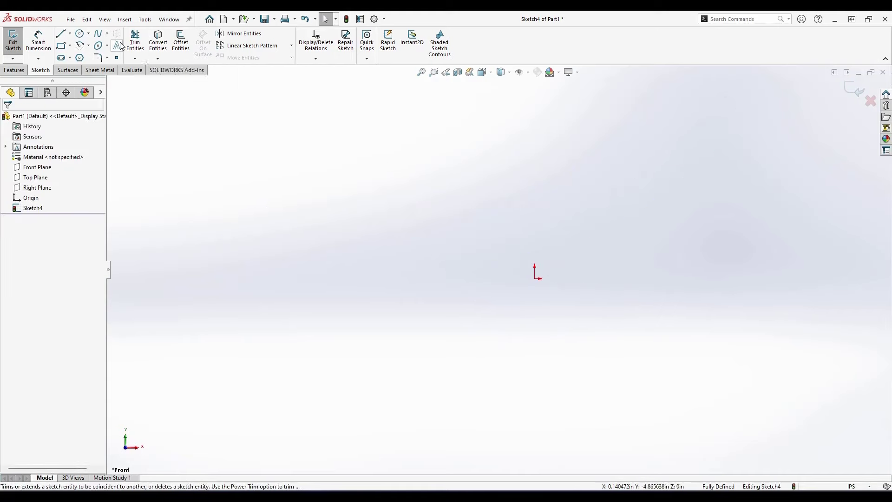
Sketch a corner rectangle about 7.23 in wide and 6.53 in high with its right side near the origin, and delete it.
{"action": "left_click", "coordinate": [65, 46]}
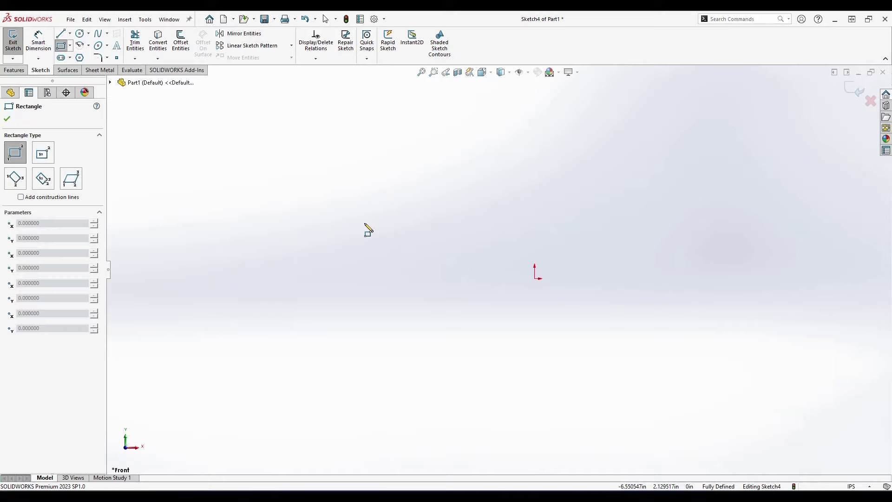
{"action": "left_click", "coordinate": [351, 206]}
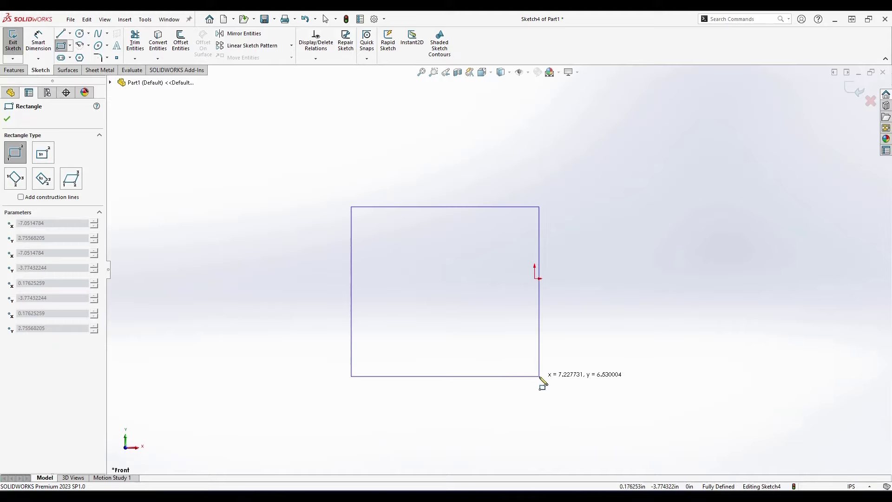
{"action": "left_click", "coordinate": [540, 377]}
{"action": "key", "text": "Escape"}
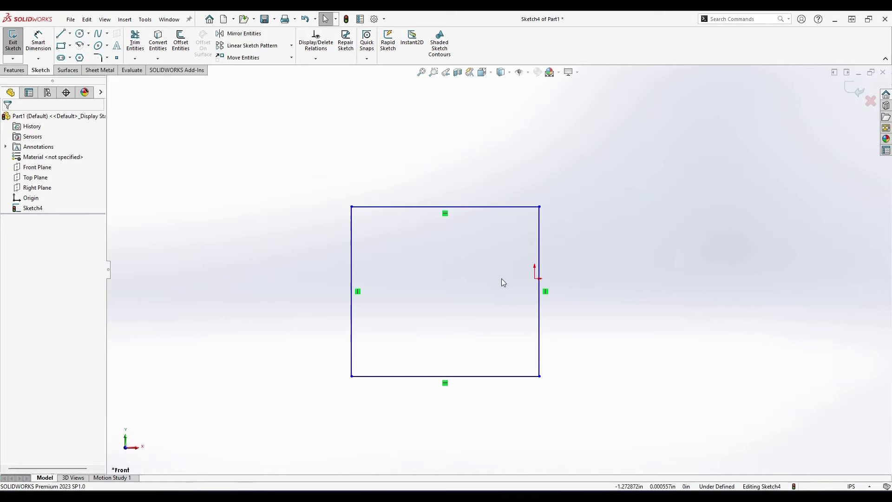
{"action": "key", "text": "ctrl+a"}
{"action": "key", "text": "Delete"}
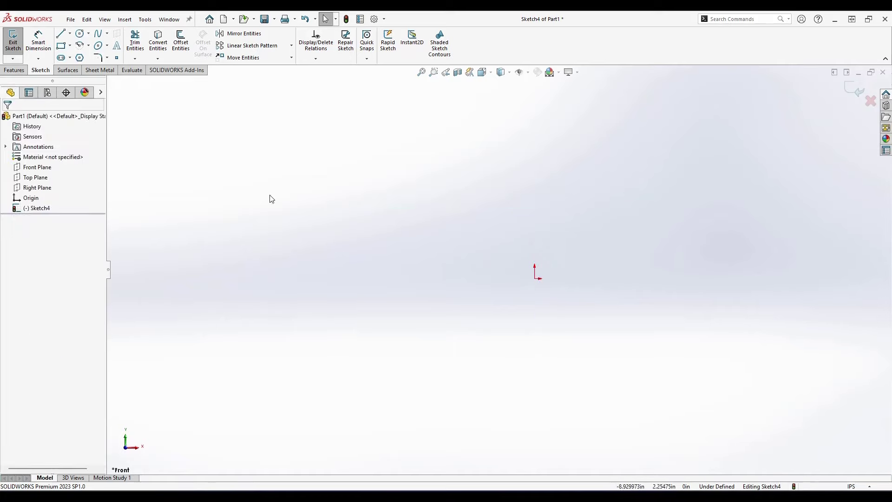
Sketch a center rectangle at the origin, about 10.44 in wide and 9.45 in high, with construction lines from midpoints.
{"action": "left_click", "coordinate": [64, 50]}
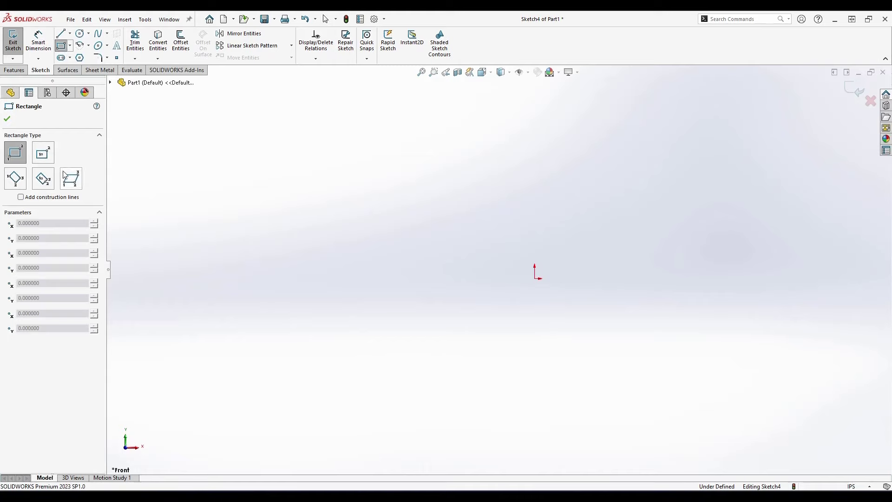
{"action": "left_click", "coordinate": [45, 157]}
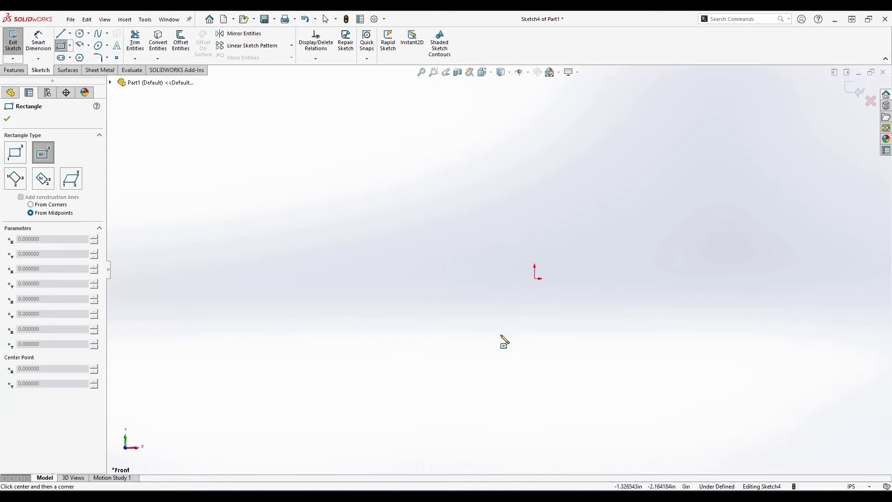
{"action": "left_click", "coordinate": [535, 279]}
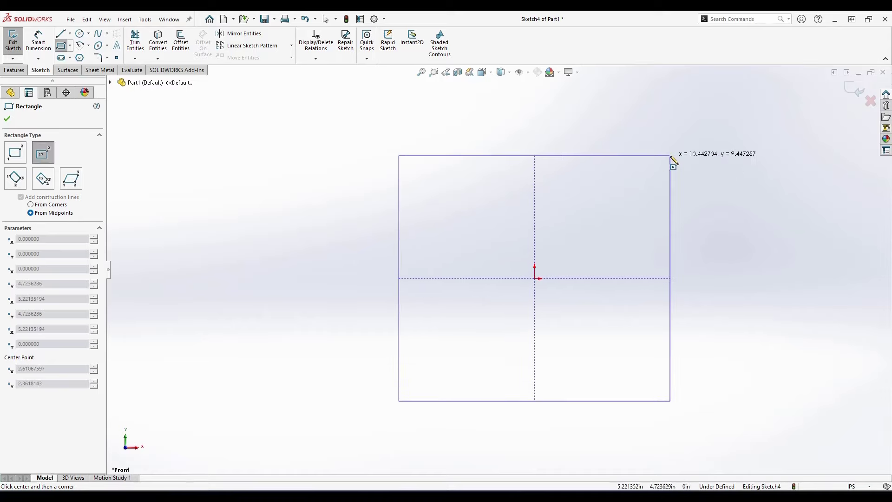
{"action": "left_click", "coordinate": [670, 156]}
{"action": "key", "text": "Escape"}
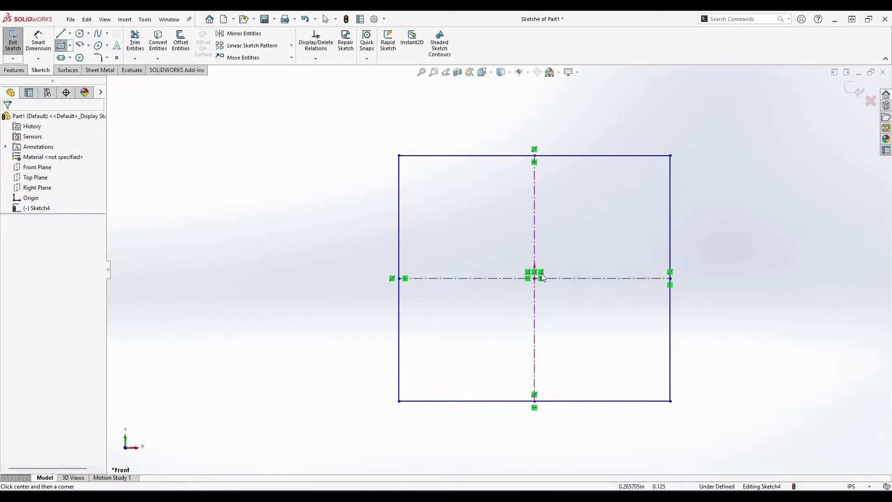
{"action": "key", "text": "Escape"}
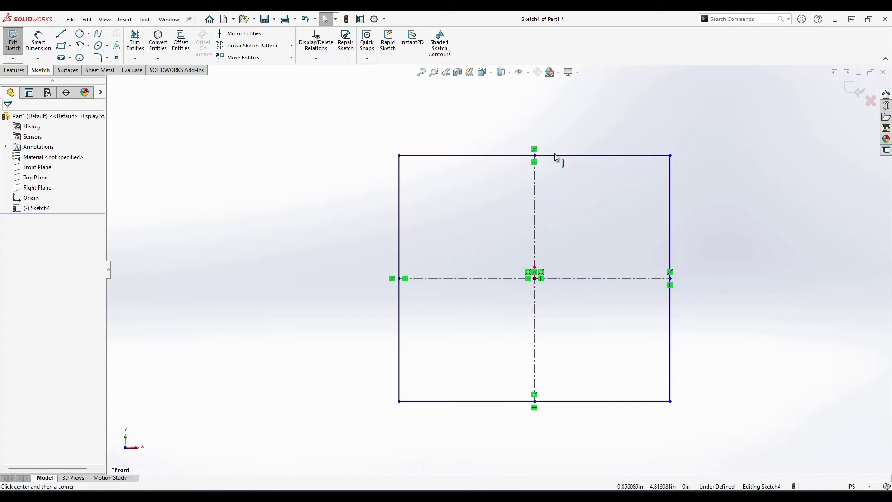
Delete the center rectangle and sketch a 3-point corner rectangle from the origin, about 5.94 in wide, extending up and to the right.
{"action": "key", "text": "ctrl+a"}
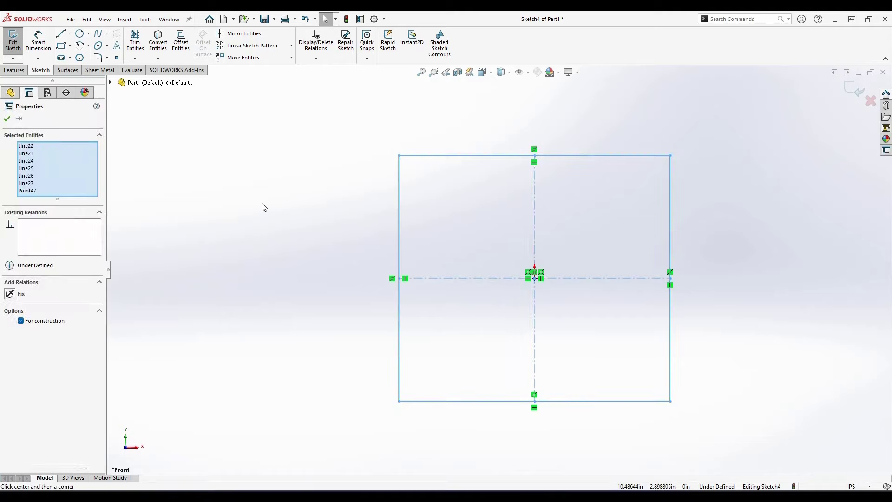
{"action": "key", "text": "Delete"}
{"action": "left_click", "coordinate": [60, 45]}
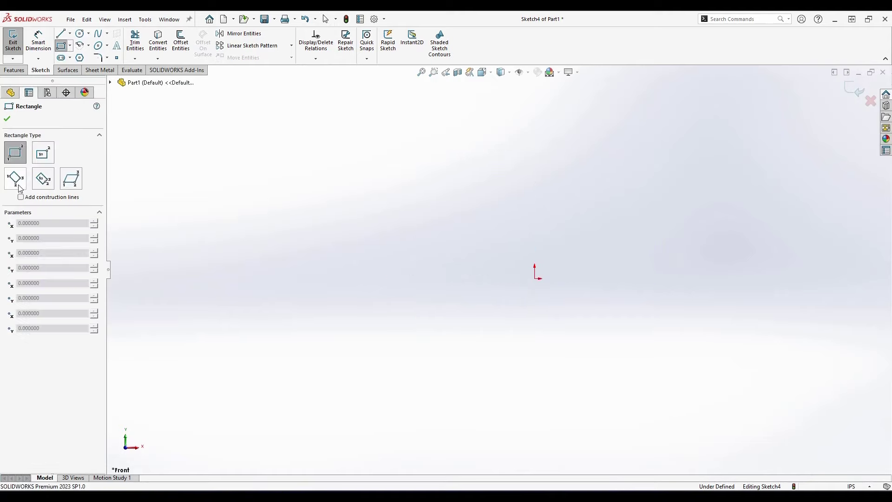
{"action": "left_click", "coordinate": [16, 179]}
{"action": "left_click", "coordinate": [535, 277]}
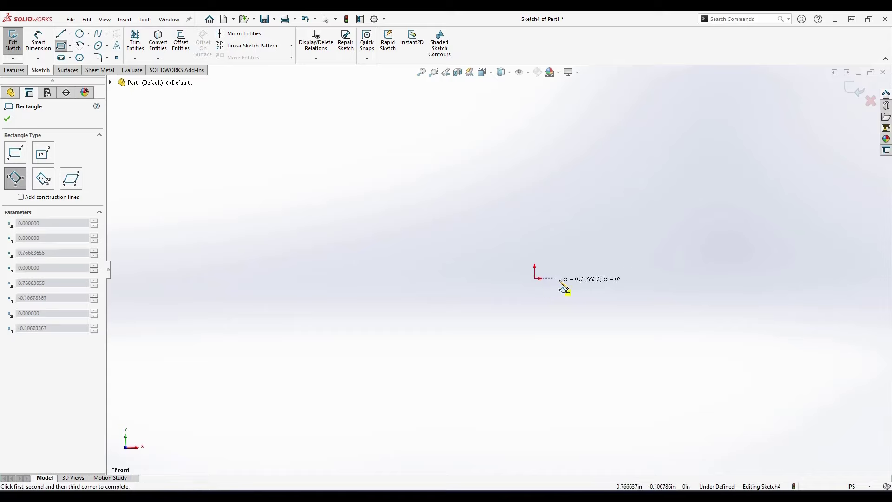
{"action": "left_click", "coordinate": [689, 278]}
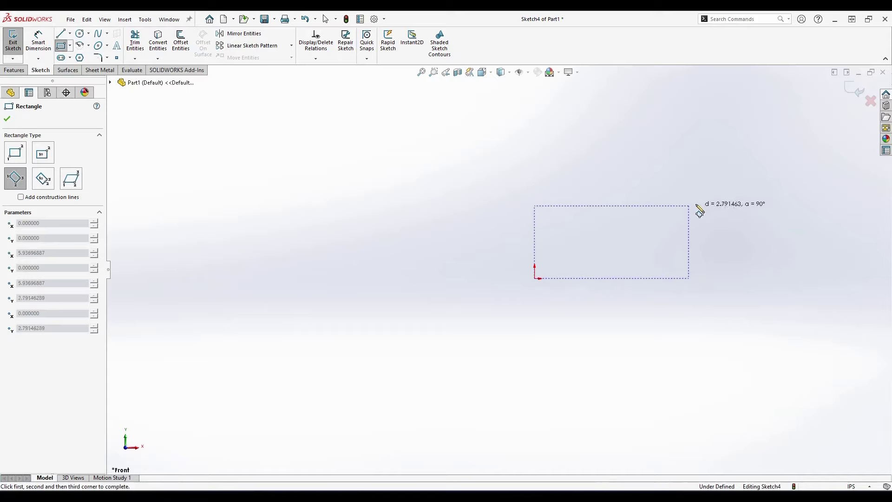
{"action": "left_click", "coordinate": [701, 181]}
{"action": "key", "text": "Escape"}
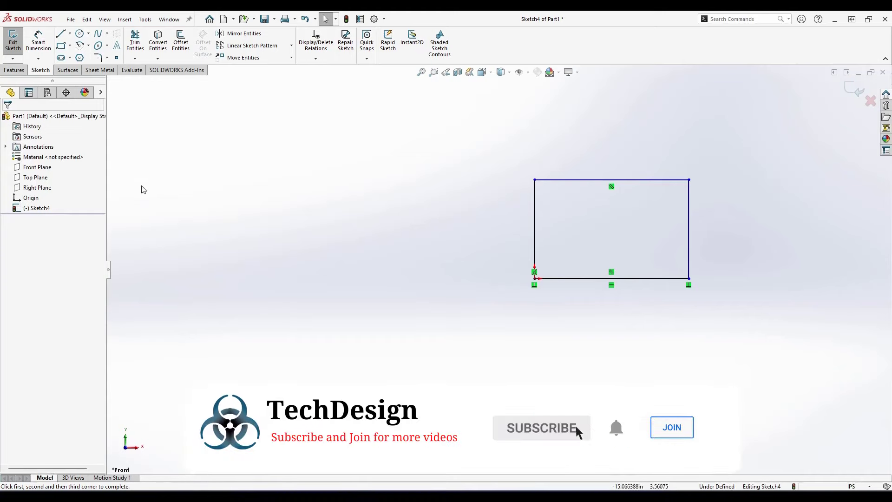
Sketch a 3-point center rectangle at the origin, about 9.31 in wide and 5.08 in high with corner construction lines, and delete both rectangles.
{"action": "left_click", "coordinate": [60, 45]}
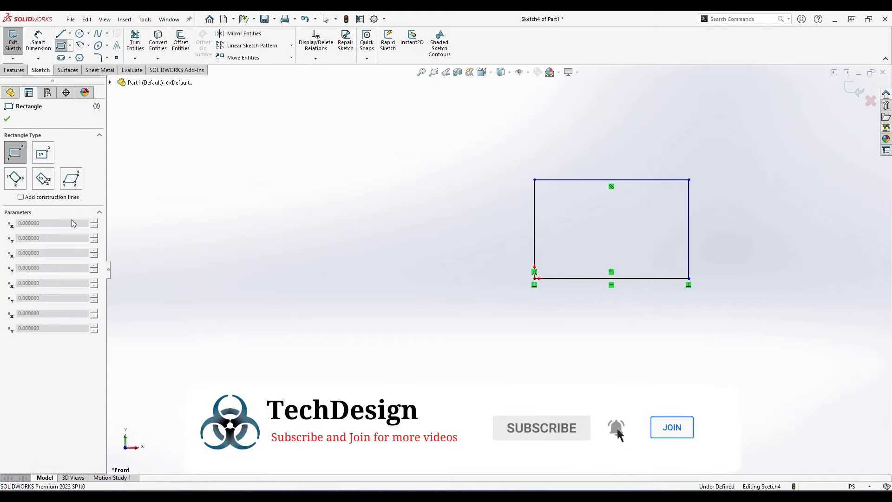
{"action": "left_click", "coordinate": [45, 185]}
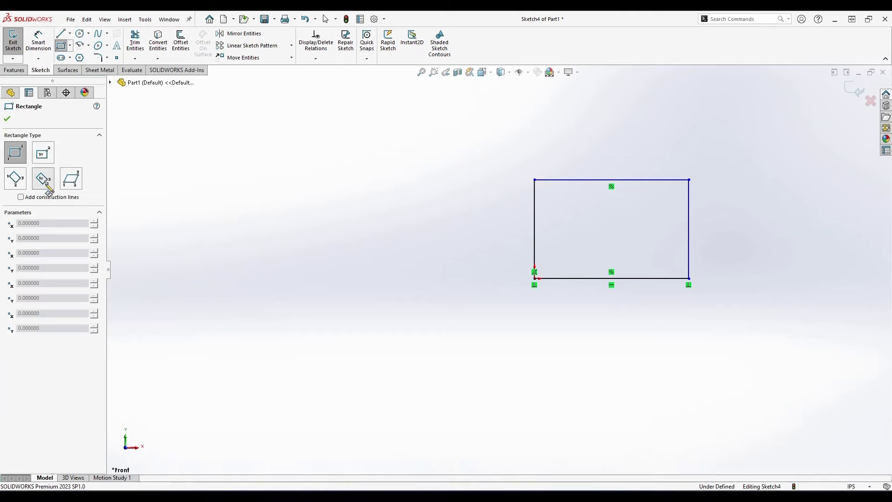
{"action": "left_click", "coordinate": [535, 279]}
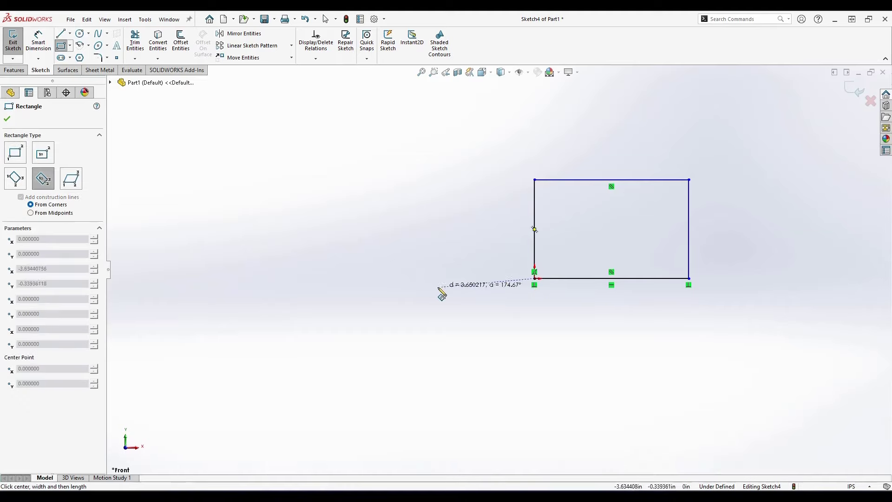
{"action": "left_click", "coordinate": [414, 279]}
{"action": "left_click", "coordinate": [413, 212]}
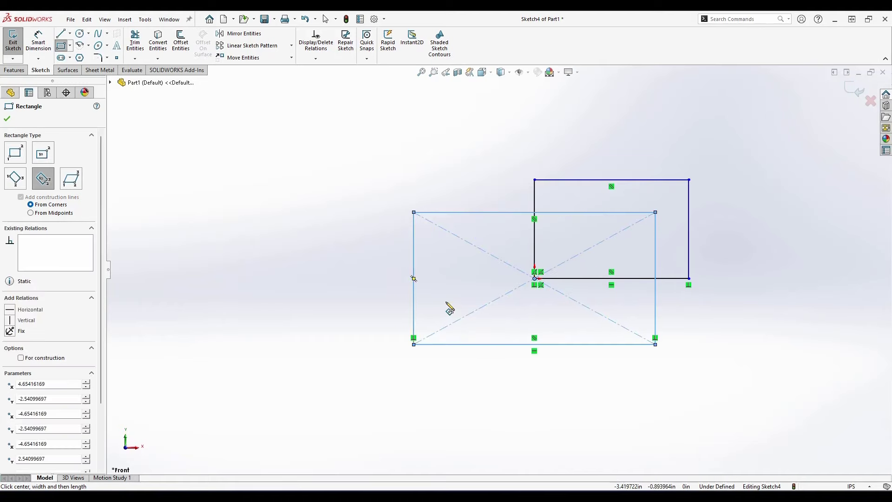
{"action": "key", "text": "Escape"}
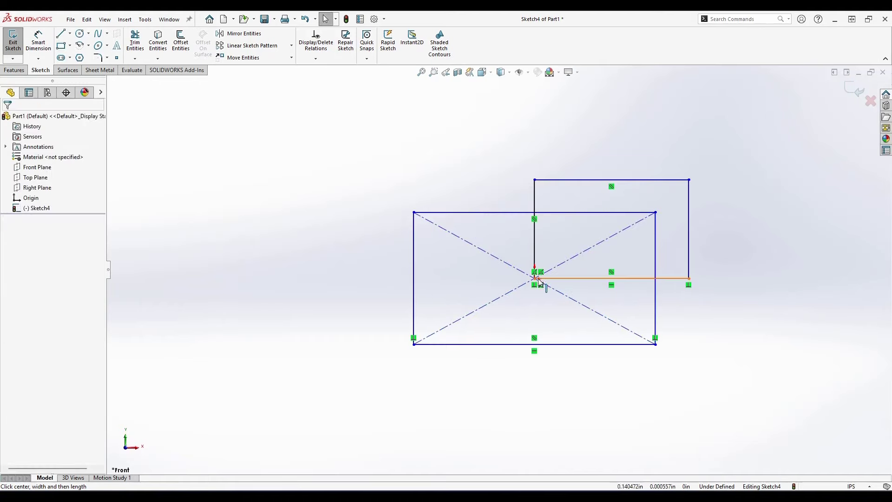
{"action": "double_click", "coordinate": [415, 212]}
{"action": "key", "text": "Delete"}
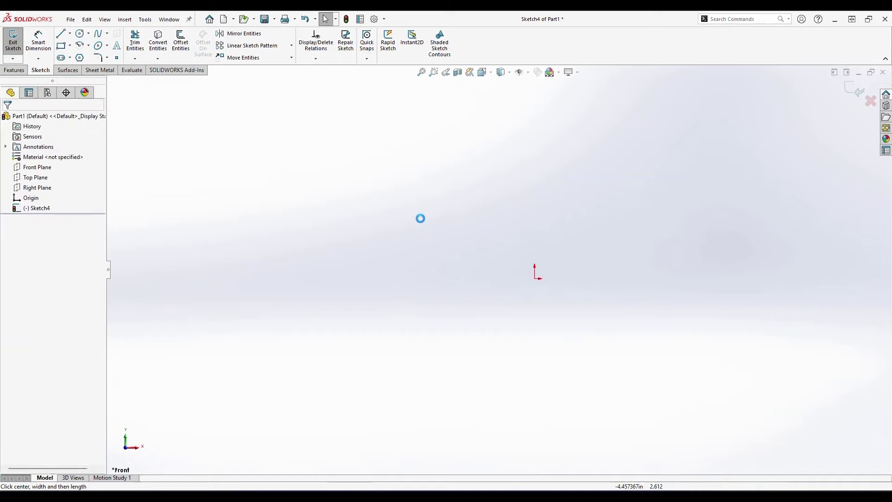
Sketch a right-leaning parallelogram from the origin with a base of about 5.26 in and a height of about 3.78 in, and delete it.
{"action": "left_click", "coordinate": [60, 45]}
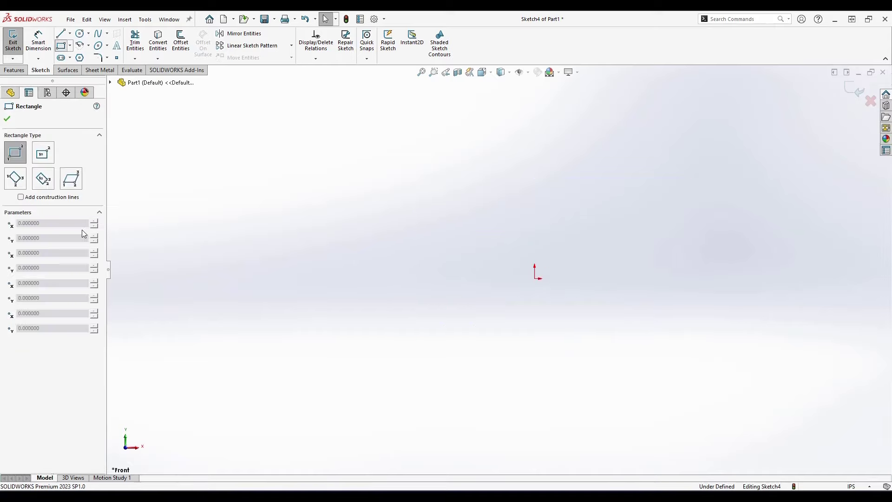
{"action": "left_click", "coordinate": [71, 179]}
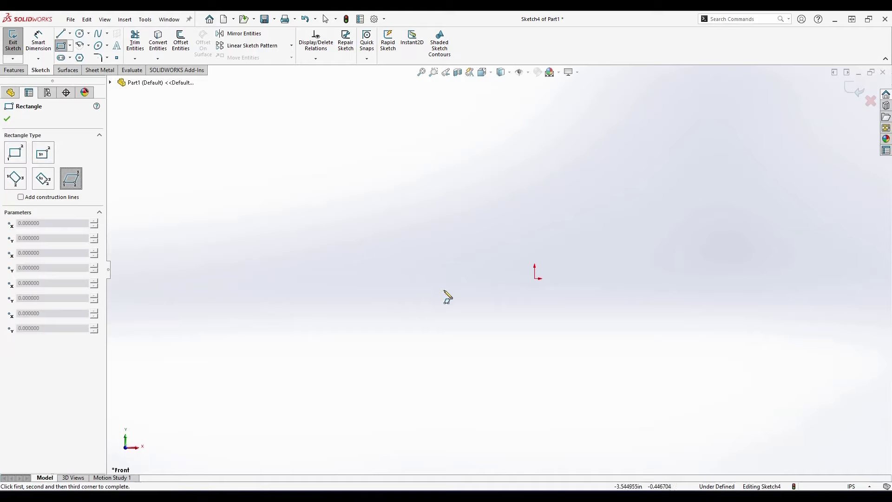
{"action": "left_click", "coordinate": [535, 278]}
{"action": "left_click", "coordinate": [672, 278]}
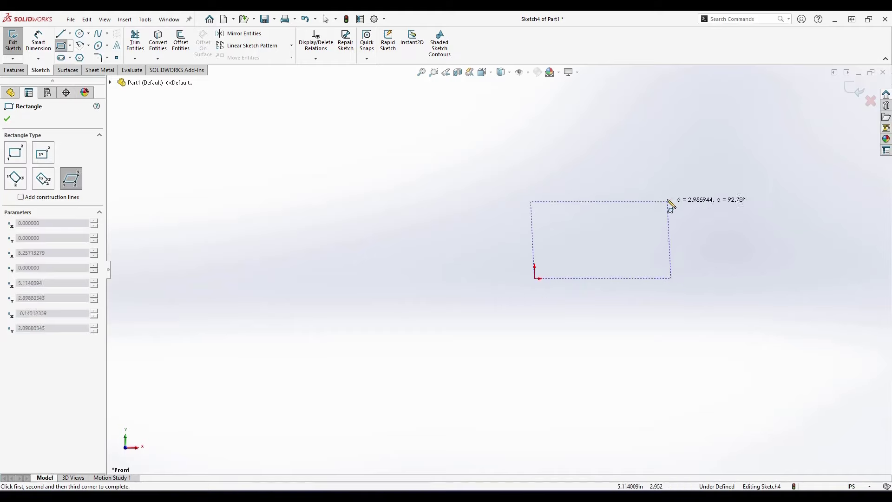
{"action": "left_click", "coordinate": [720, 181]}
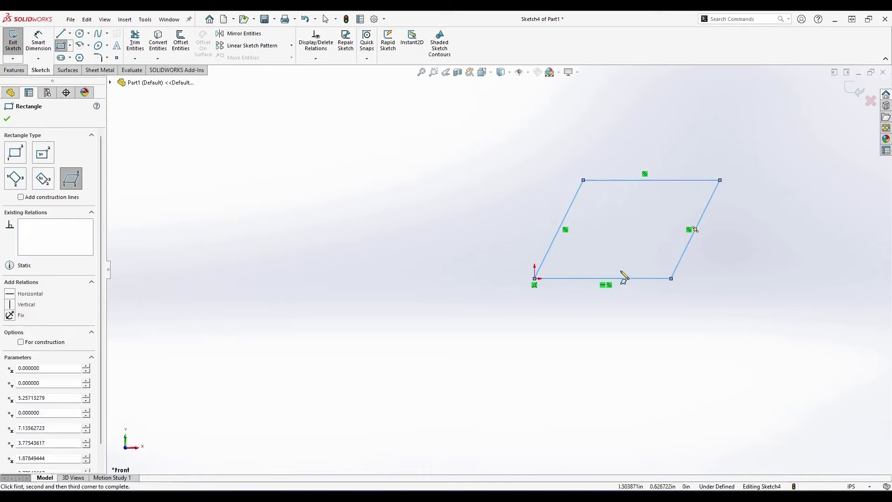
{"action": "key", "text": "Escape"}
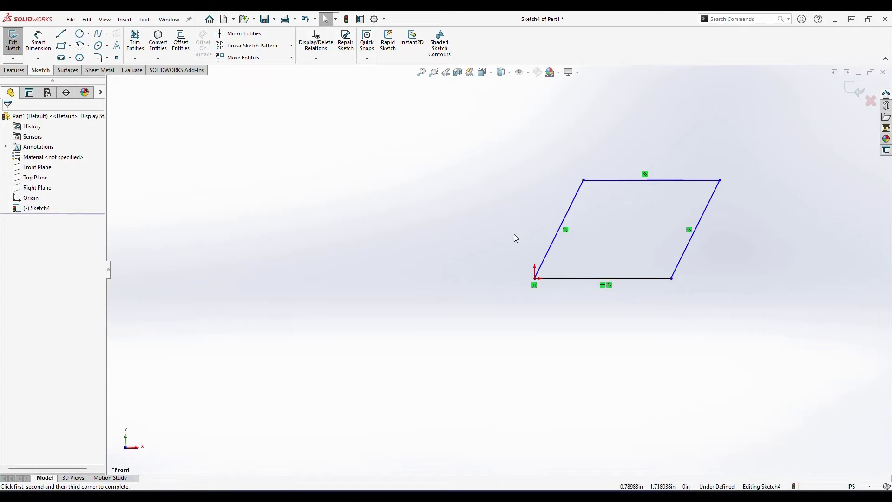
{"action": "key", "text": "ctrl+a"}
{"action": "key", "text": "Delete"}
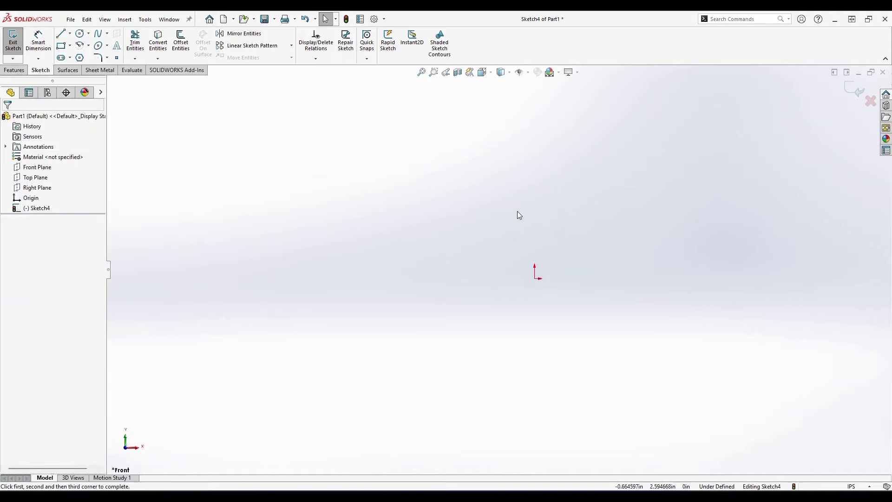
Sketch a centerpoint arc up and left of the origin, with a radius of about 4.86 in and a sweep of about 70.7°.
{"action": "left_click", "coordinate": [82, 48]}
{"action": "left_click", "coordinate": [303, 247]}
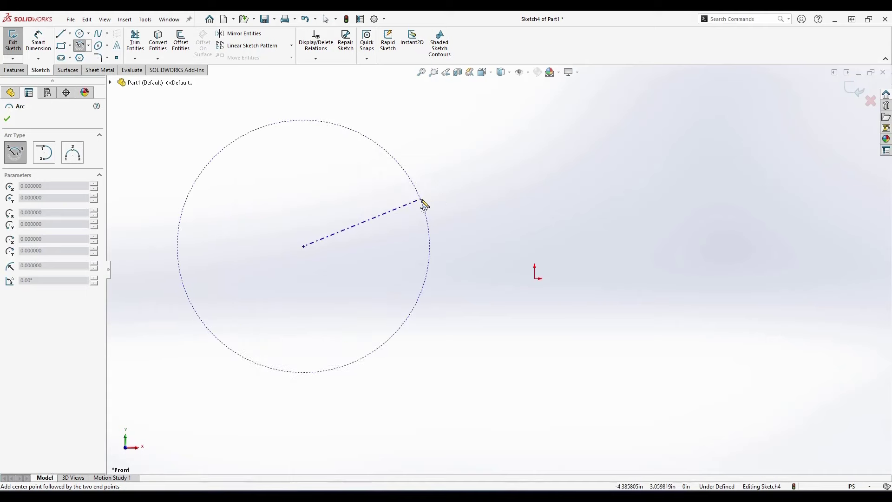
{"action": "left_click", "coordinate": [422, 200]}
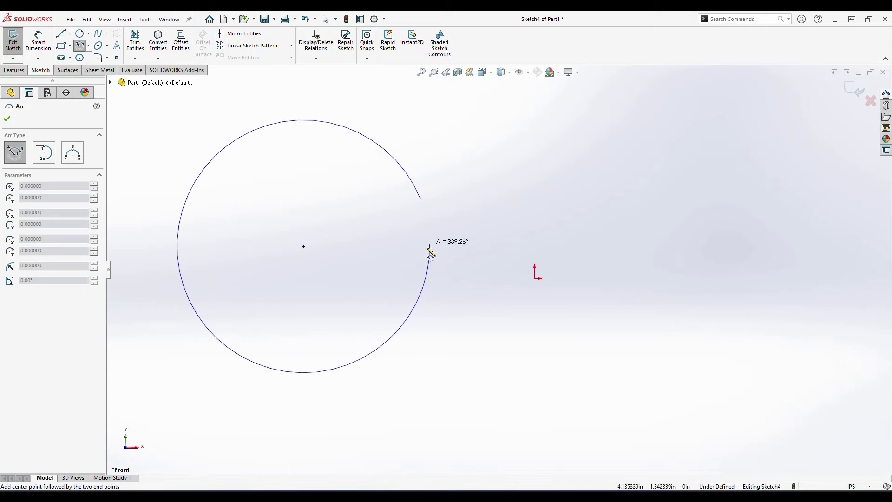
{"action": "left_click", "coordinate": [300, 151]}
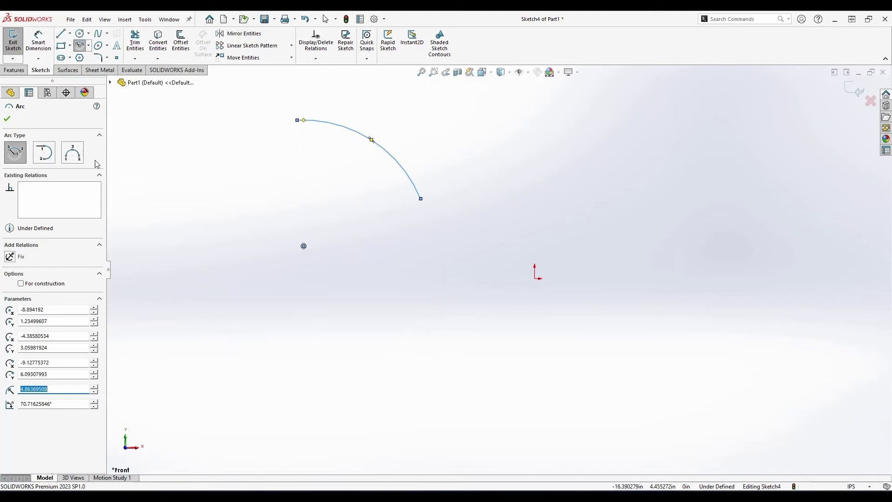
Sketch an upward-bulging 3-point arc right of the origin, with a radius of about 5.06 in and a sweep of about 122.5°.
{"action": "left_click", "coordinate": [79, 158]}
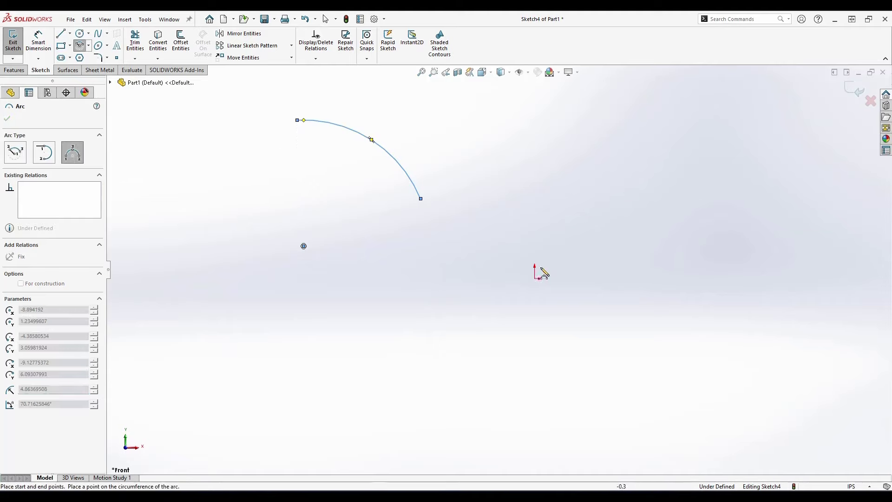
{"action": "left_click", "coordinate": [543, 252]}
{"action": "left_click", "coordinate": [770, 209]}
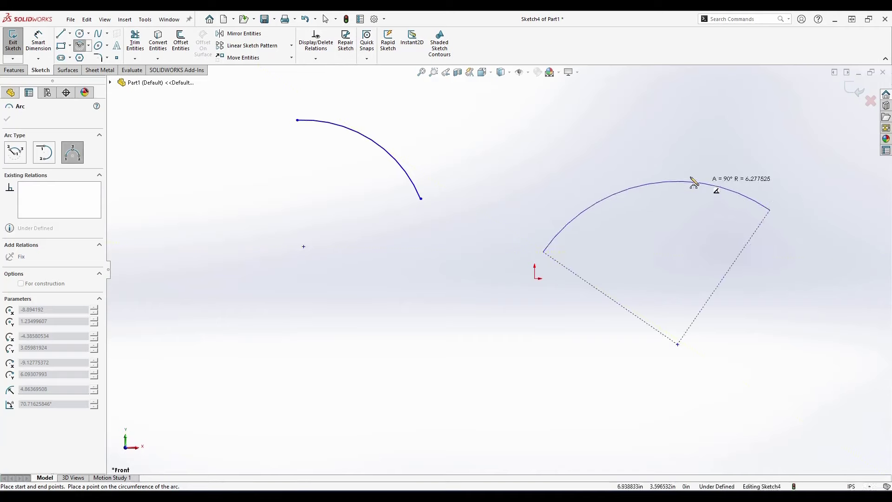
{"action": "left_click", "coordinate": [644, 164]}
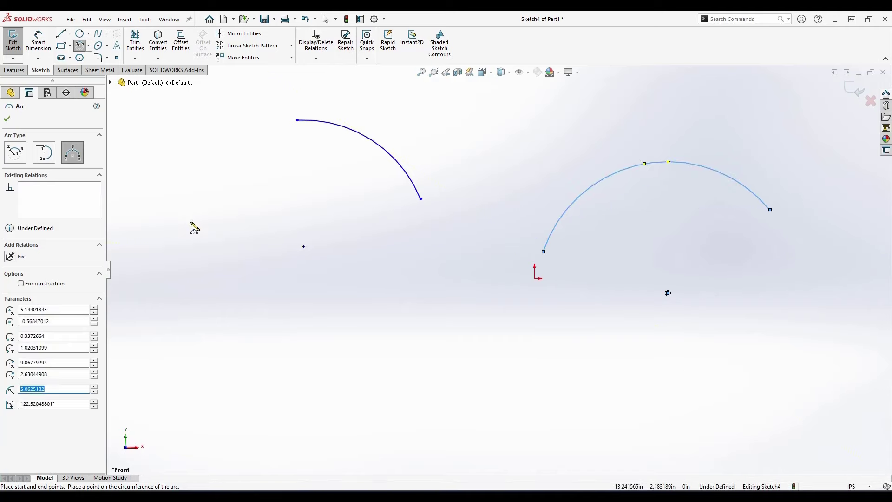
Sketch a tangent arc from the centerpoint arc's lower end, curving underneath and up to the right.
{"action": "left_click", "coordinate": [46, 160]}
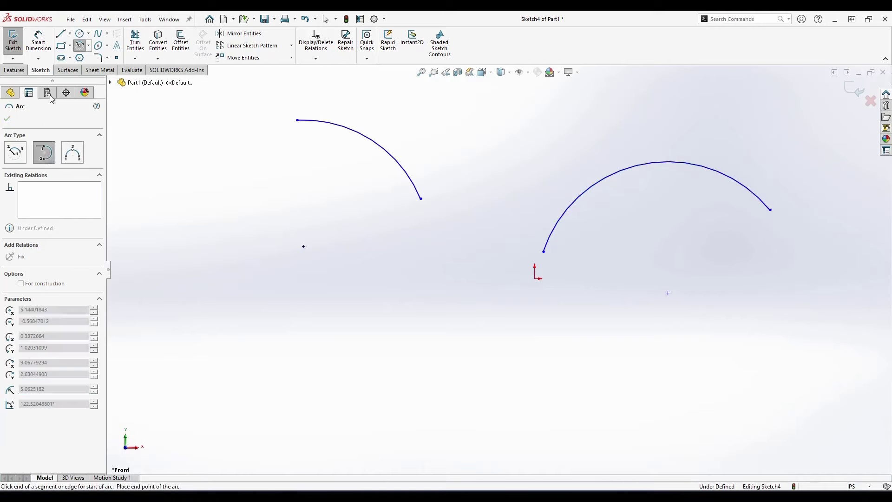
{"action": "left_click", "coordinate": [421, 200]}
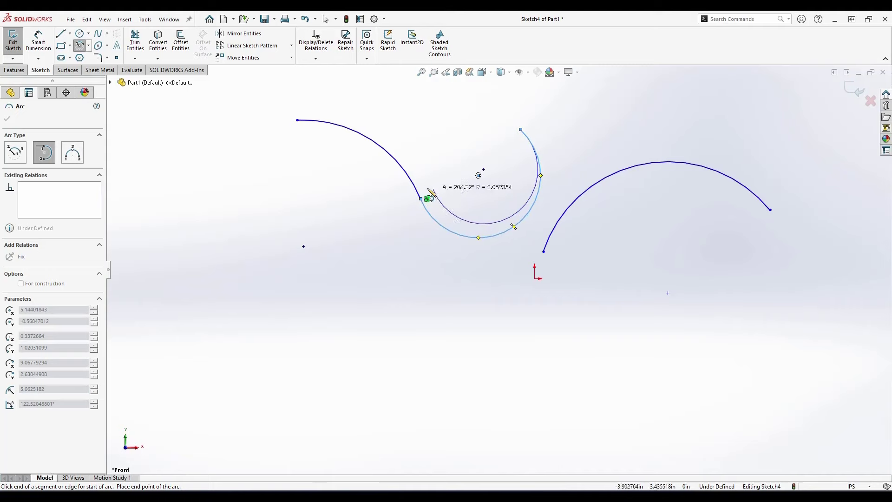
{"action": "key", "text": "Escape"}
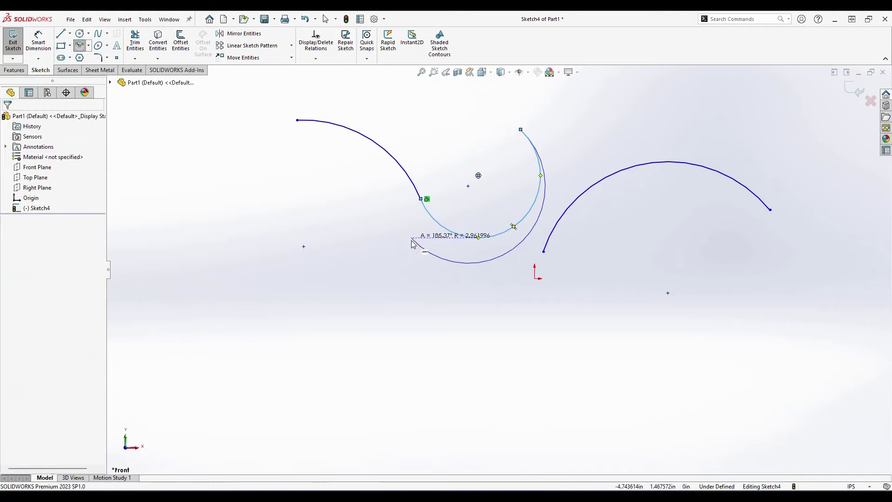
Sketch a single line sloping down to the right, below and left of the centerpoint arc.
{"action": "left_click", "coordinate": [62, 35]}
{"action": "left_click", "coordinate": [217, 167]}
{"action": "left_click", "coordinate": [347, 265]}
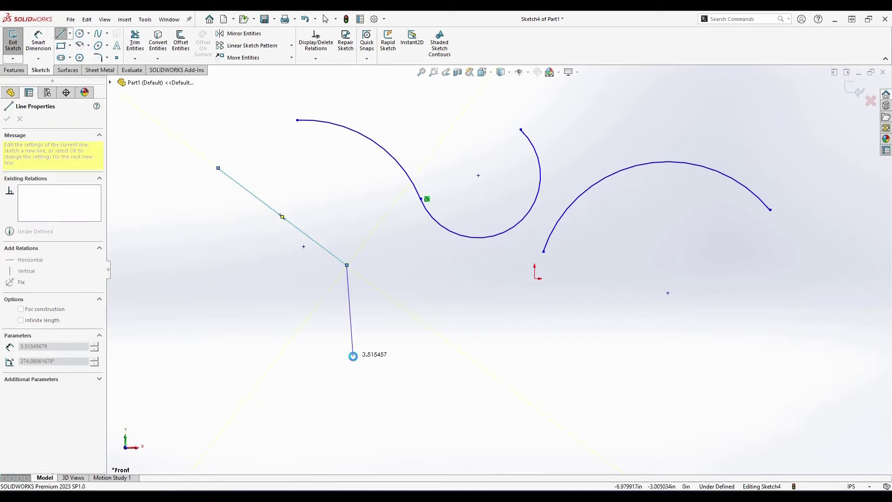
{"action": "key", "text": "Escape"}
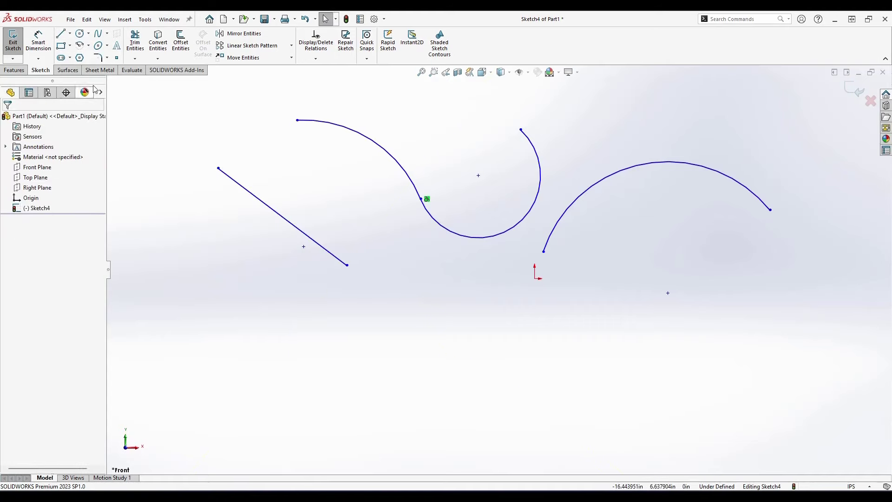
Sketch a tangent arc from the line's lower end, curling down and back to the left, and delete all the sketch entities.
{"action": "left_click", "coordinate": [79, 45]}
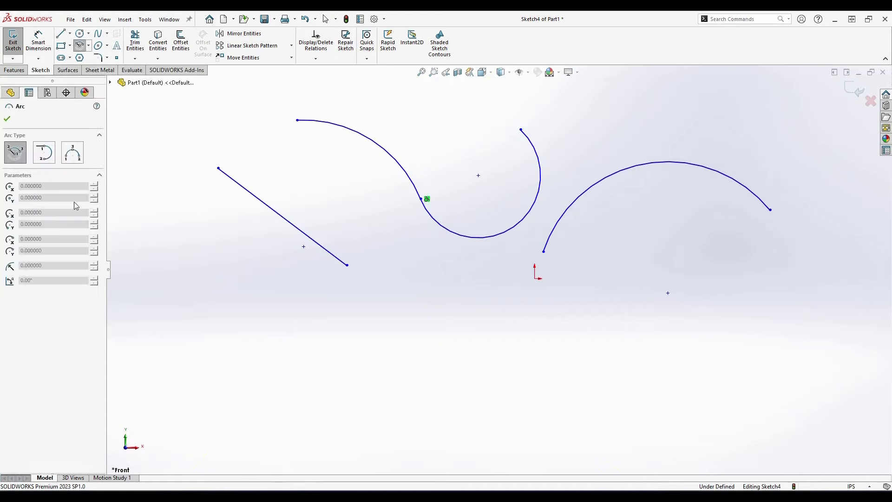
{"action": "left_click", "coordinate": [45, 154]}
{"action": "left_click", "coordinate": [346, 265]}
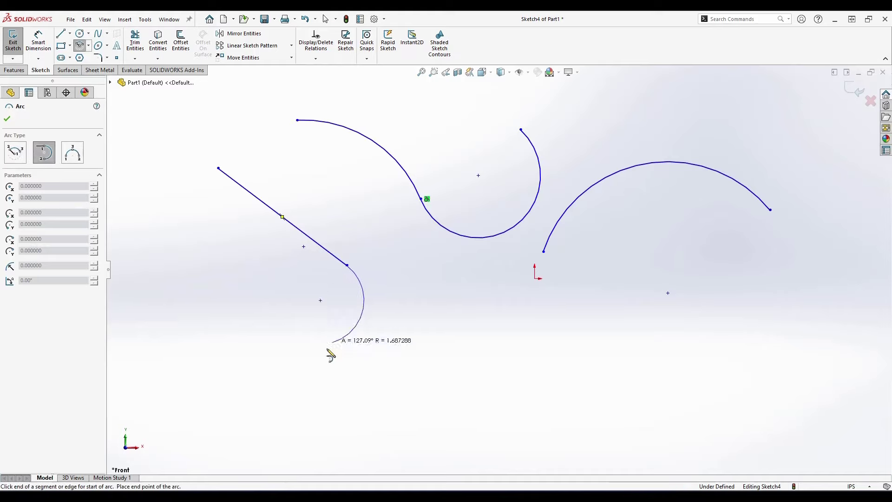
{"action": "left_click", "coordinate": [249, 359]}
{"action": "key", "text": "Escape"}
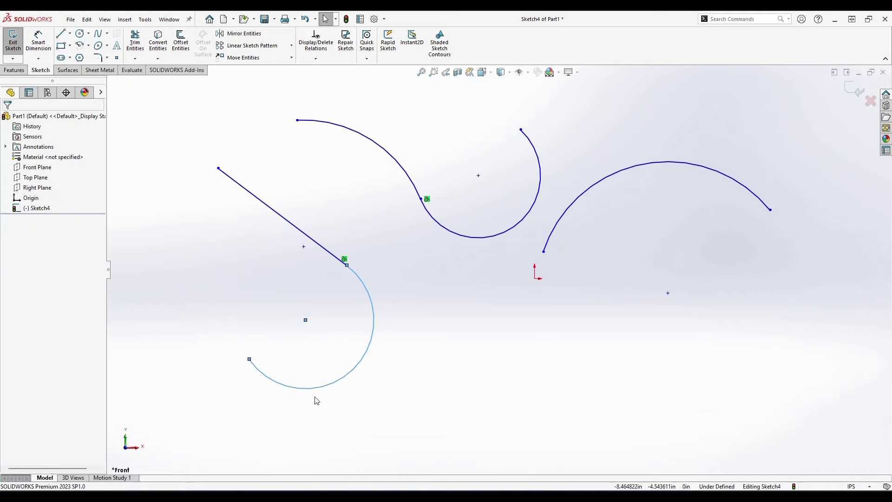
{"action": "left_click", "coordinate": [316, 400]}
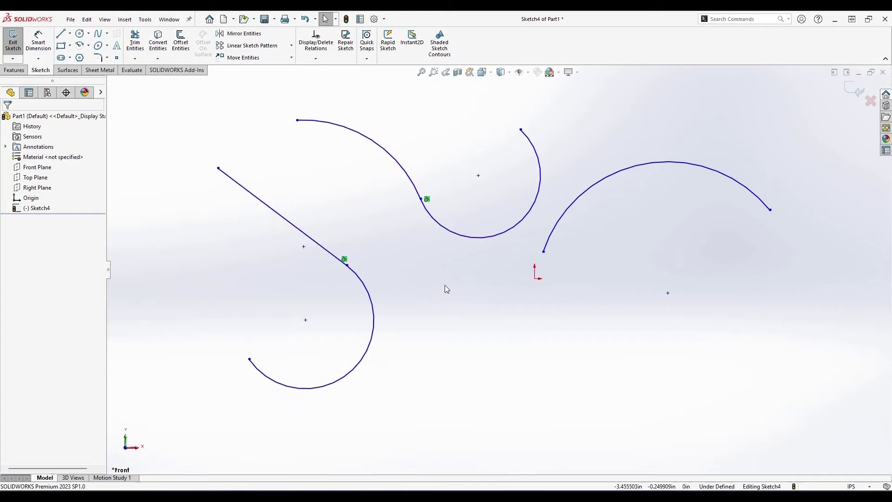
{"action": "key", "text": "ctrl+a"}
{"action": "key", "text": "Delete"}
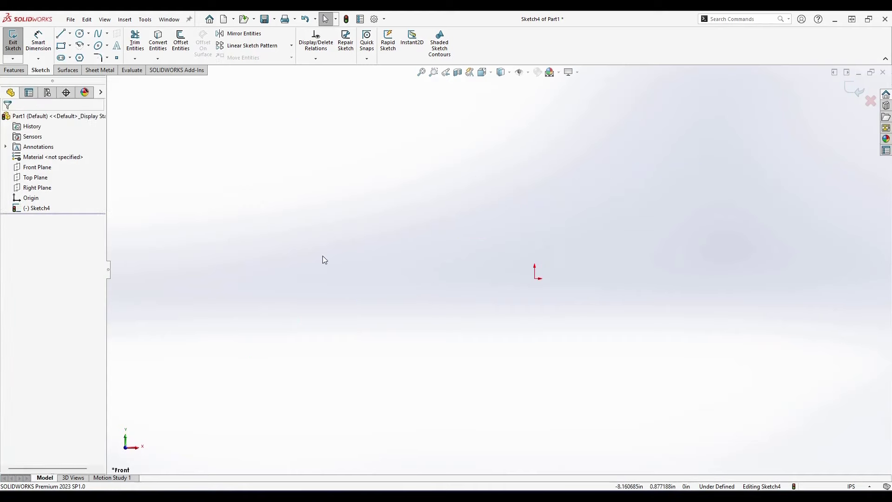
Sketch a horizontal ellipse centred on the origin, with radii of about 4.40 in and 1.90 in.
{"action": "left_click", "coordinate": [101, 46]}
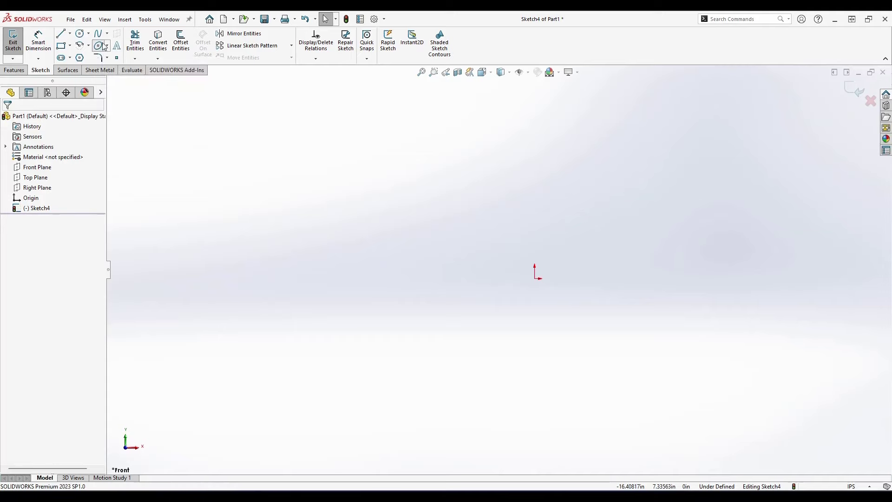
{"action": "left_click", "coordinate": [535, 278]}
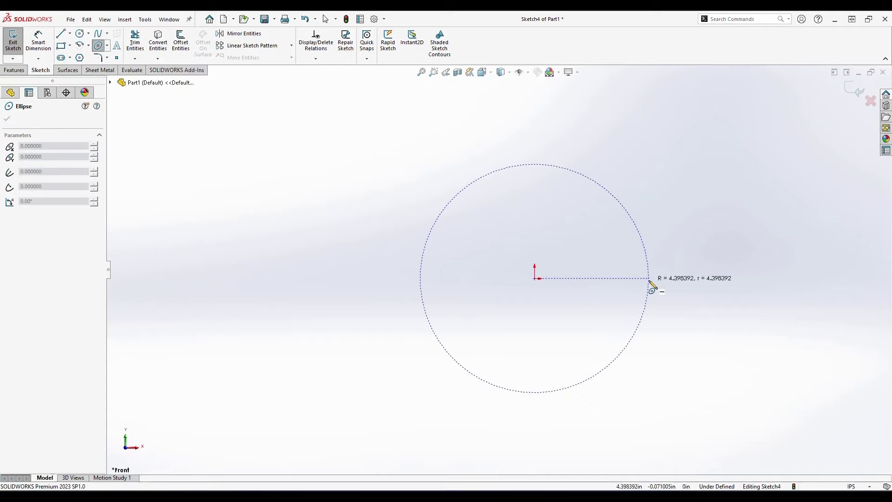
{"action": "left_click", "coordinate": [649, 279]}
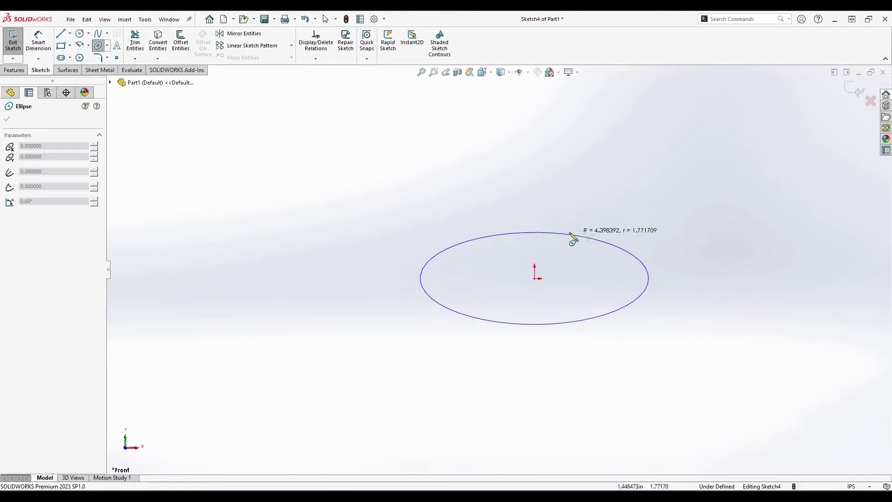
{"action": "left_click", "coordinate": [539, 231]}
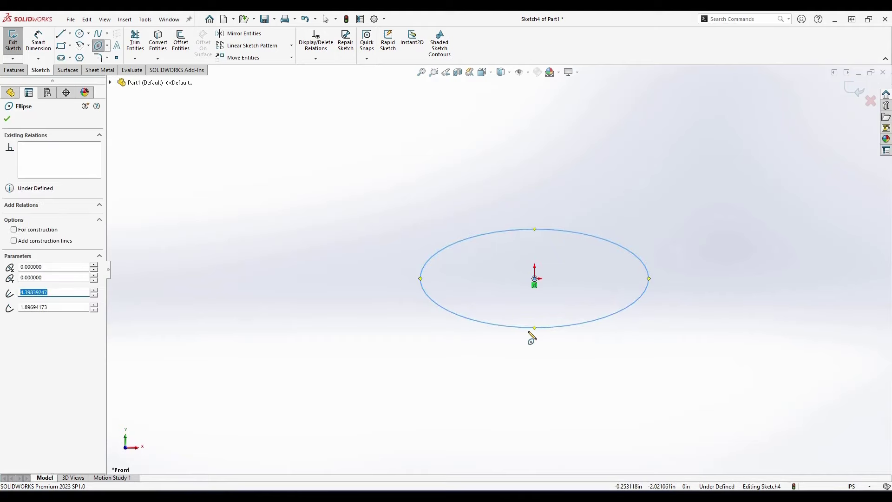
{"action": "key", "text": "Escape"}
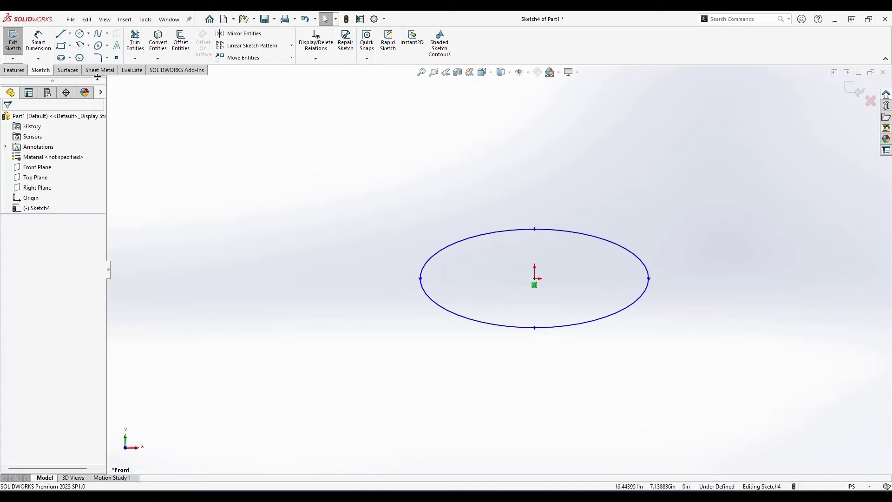
View the ellipse tool variants without starting one, and delete the ellipse around the origin.
{"action": "left_click", "coordinate": [108, 46]}
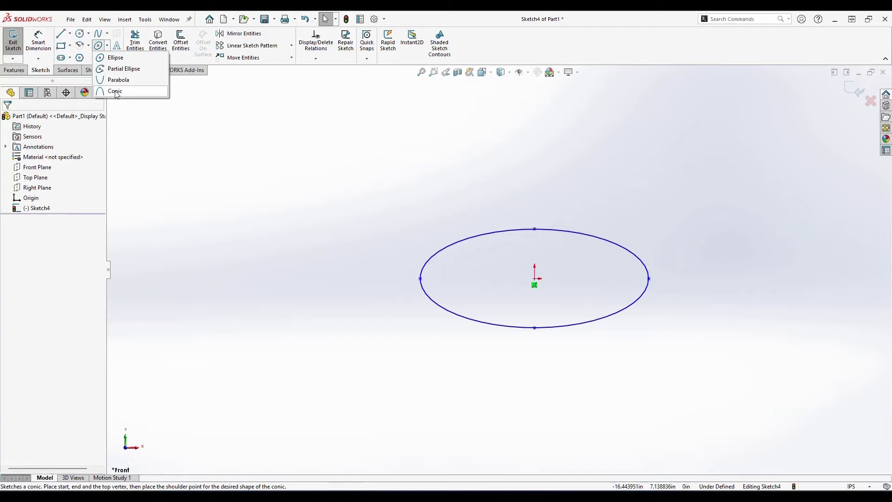
{"action": "key", "text": "Escape"}
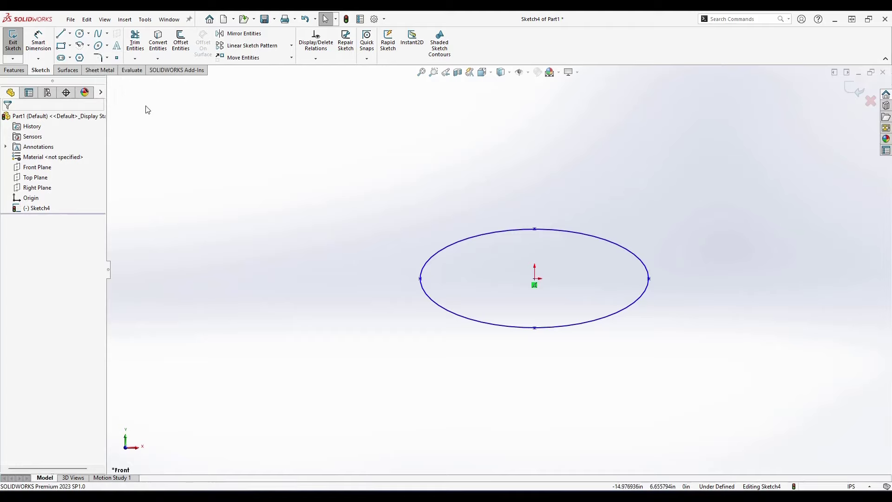
{"action": "left_click_drag", "start_coordinate": [248, 155], "coordinate": [804, 351]}
{"action": "key", "text": "Delete"}
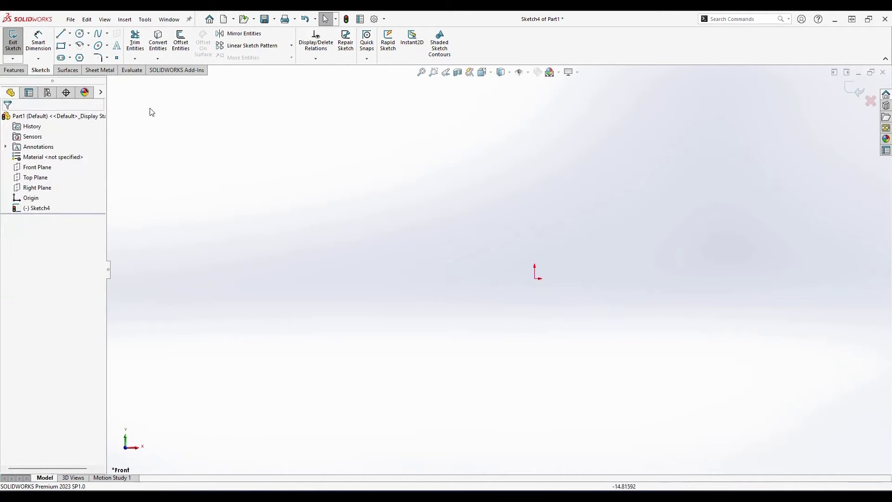
Sketch a straight slot running horizontally right from the origin, about 6.74 in between centres and 2.43 in wide.
{"action": "left_click", "coordinate": [62, 58]}
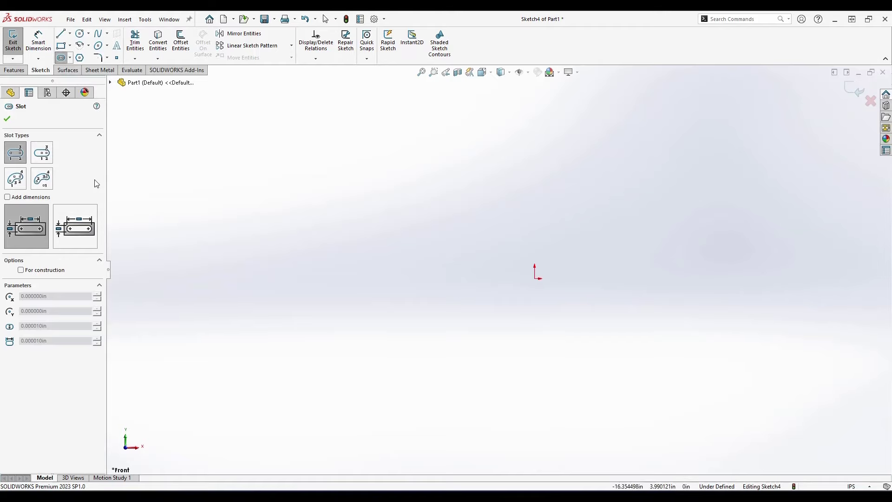
{"action": "left_click", "coordinate": [535, 278]}
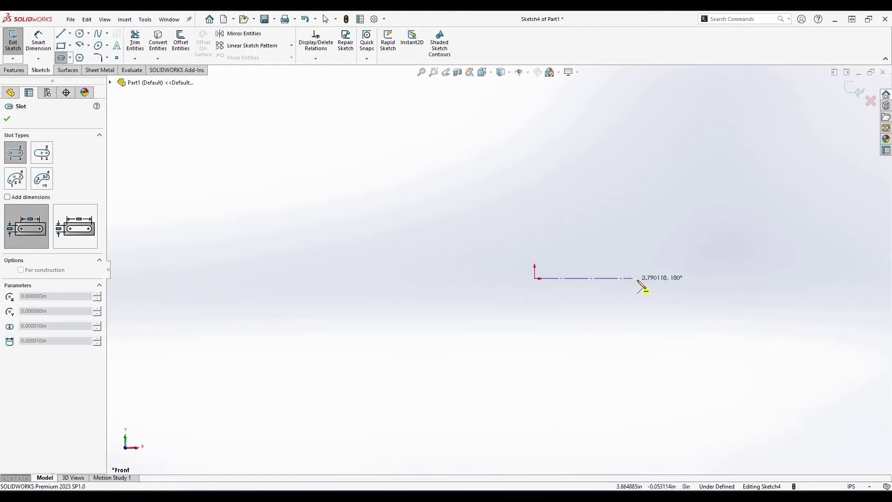
{"action": "left_click", "coordinate": [710, 278]}
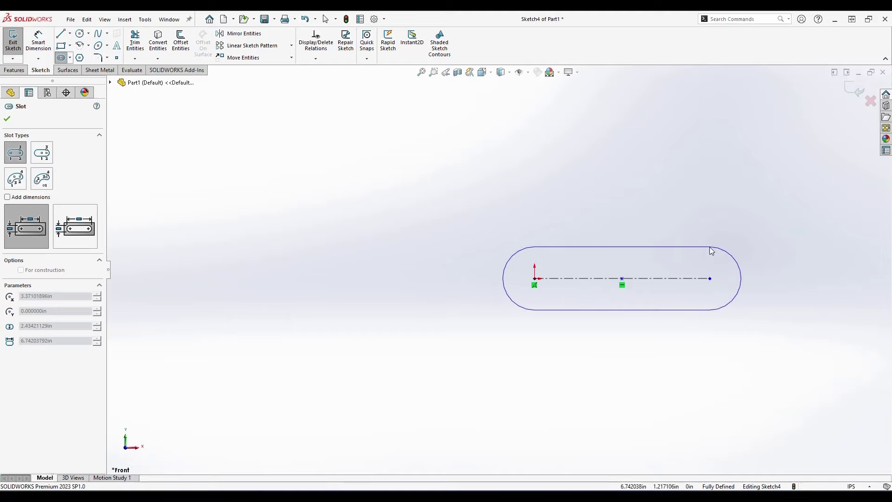
{"action": "left_click", "coordinate": [710, 247]}
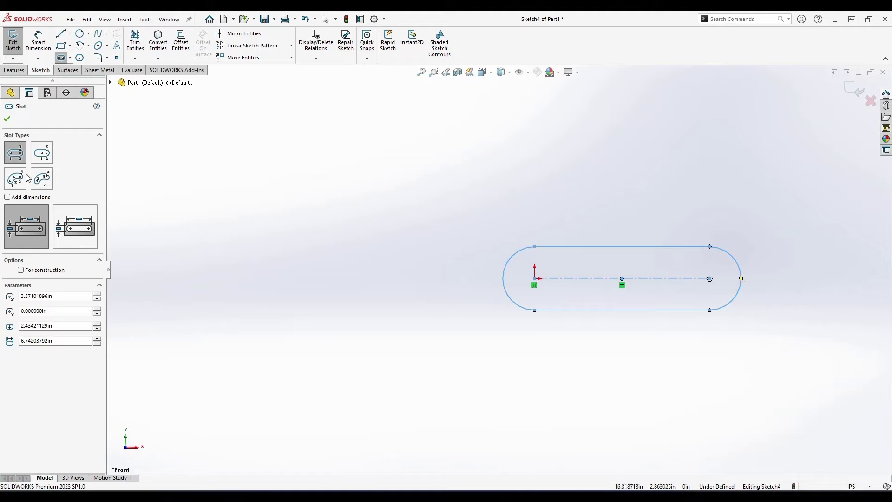
Leave the slot tool and delete the straight slot that starts at the origin.
{"action": "left_click", "coordinate": [40, 158]}
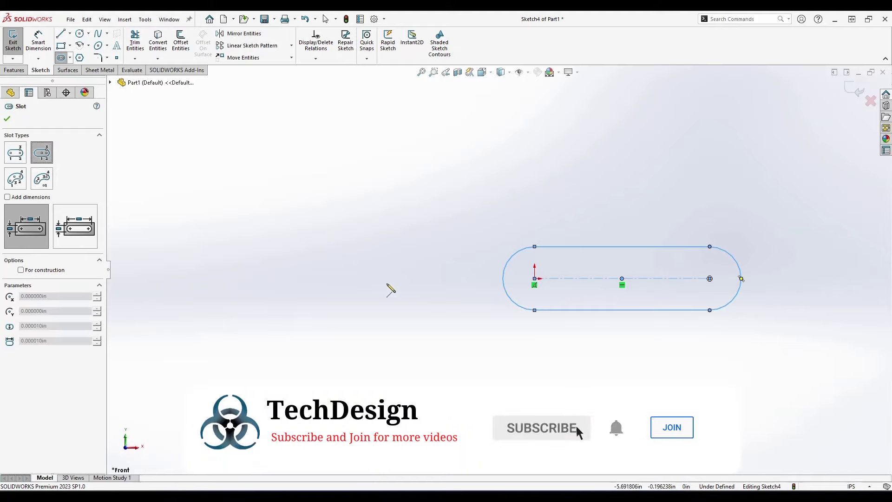
{"action": "key", "text": "Escape"}
{"action": "left_click_drag", "start_coordinate": [434, 209], "coordinate": [874, 386]}
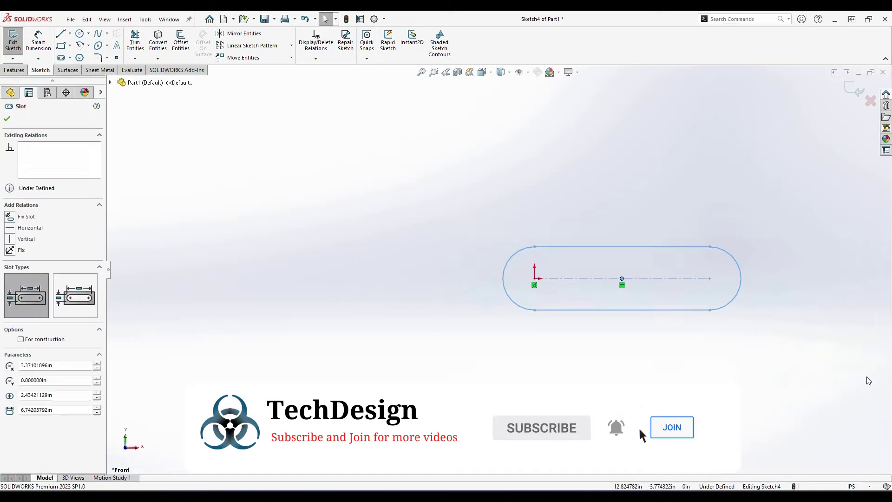
{"action": "key", "text": "Delete"}
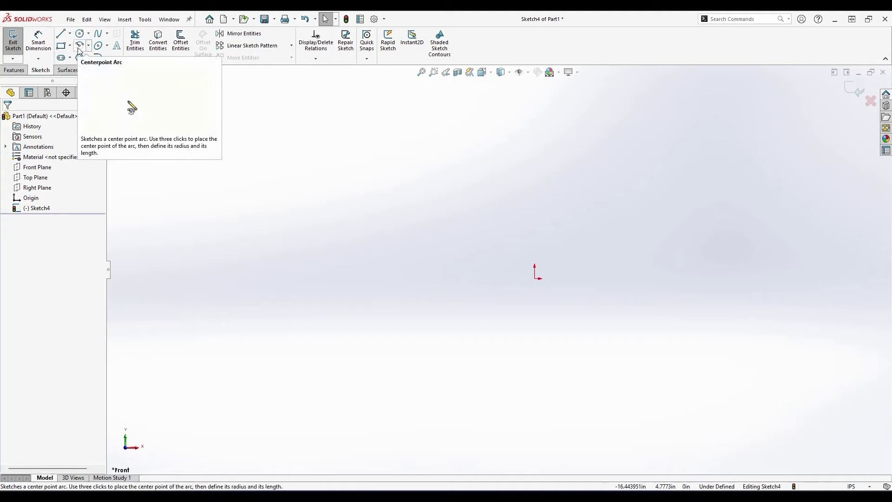
Sketch a horizontal centerpoint straight slot centred on the origin, about 8.22 in between end centres and 2.94 in wide.
{"action": "left_click", "coordinate": [66, 60]}
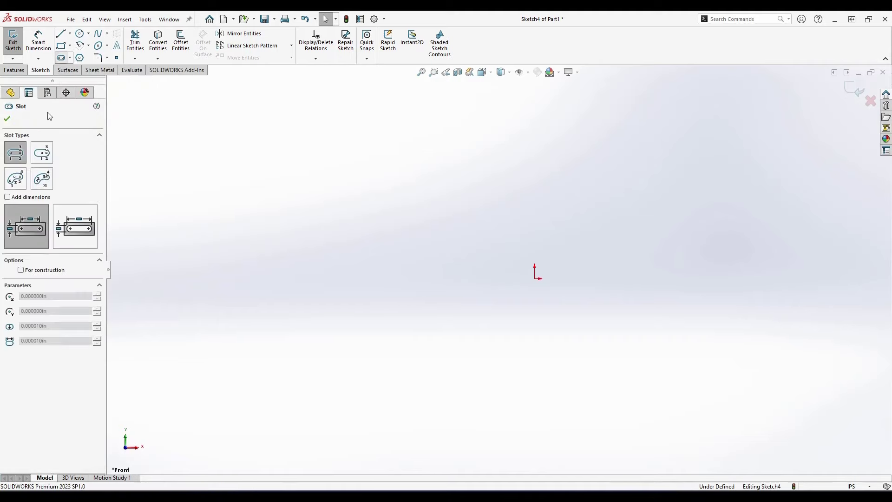
{"action": "left_click", "coordinate": [43, 158]}
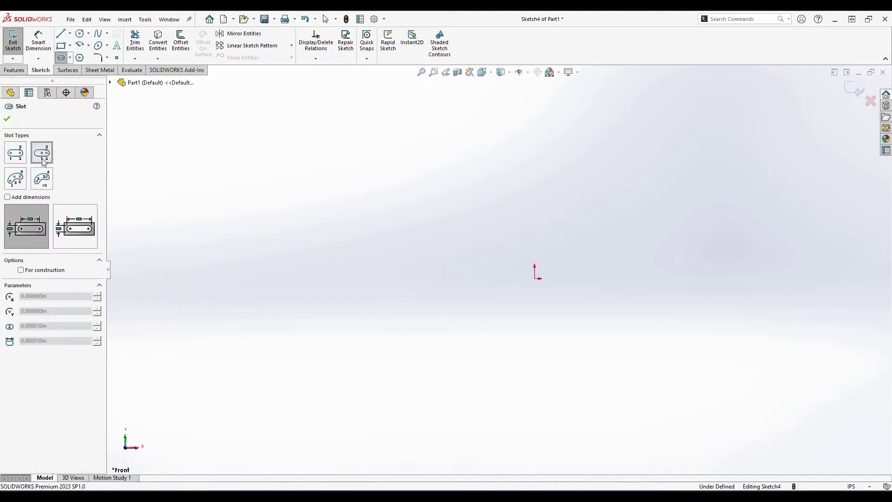
{"action": "left_click", "coordinate": [535, 278]}
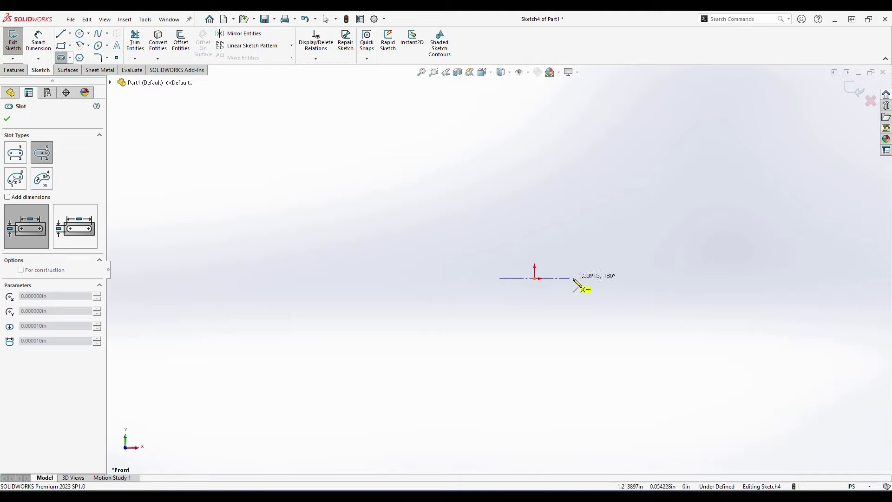
{"action": "left_click", "coordinate": [642, 278]}
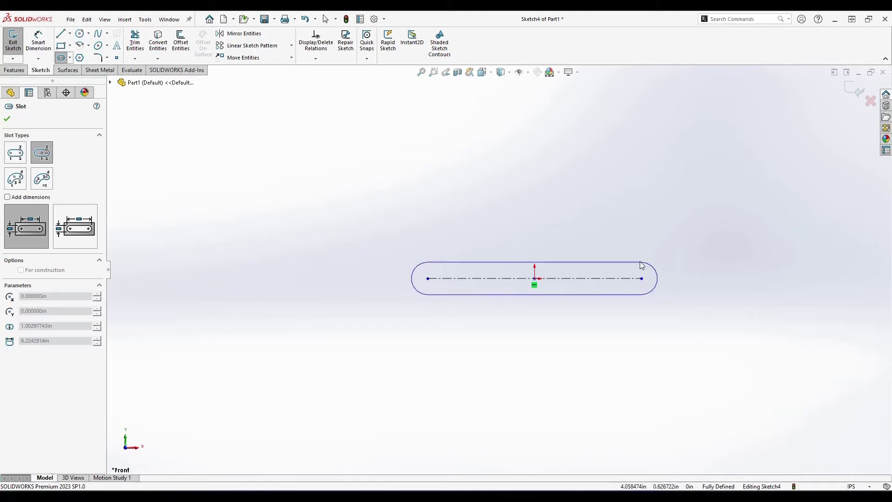
{"action": "left_click", "coordinate": [636, 241]}
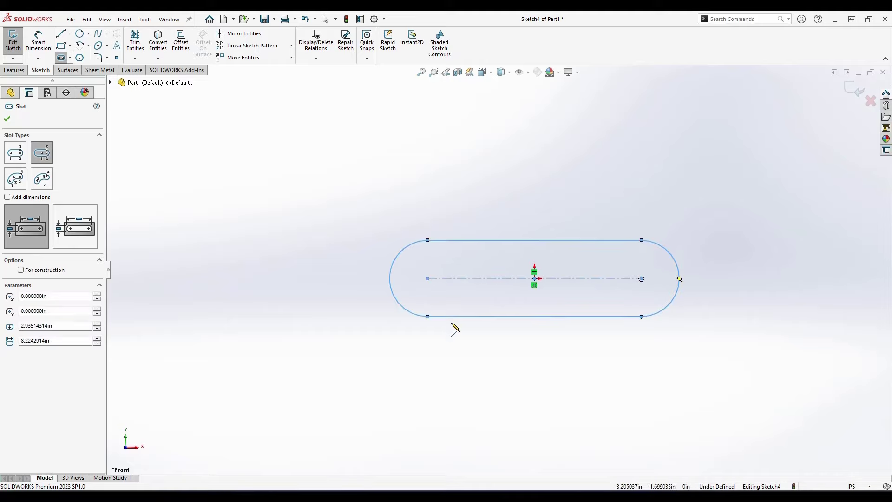
{"action": "key", "text": "Escape"}
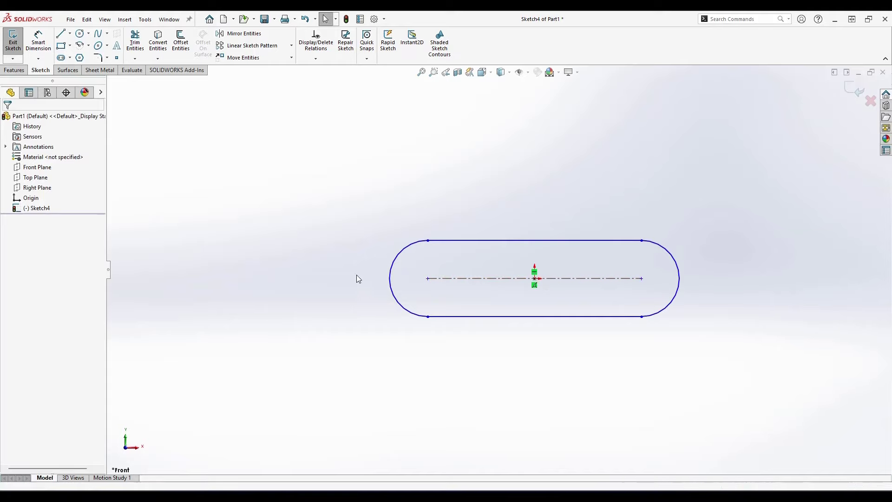
Sketch an upward-bulging 3-point arc slot above and left of the straight slot, with about 5.66 in radius, 90° sweep and 1.51 in width.
{"action": "left_click", "coordinate": [61, 58]}
{"action": "left_click", "coordinate": [18, 179]}
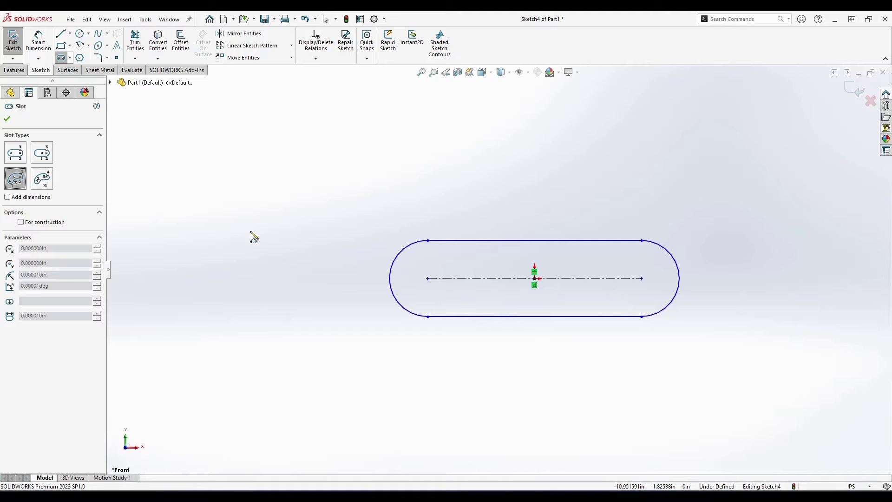
{"action": "left_click", "coordinate": [253, 221]}
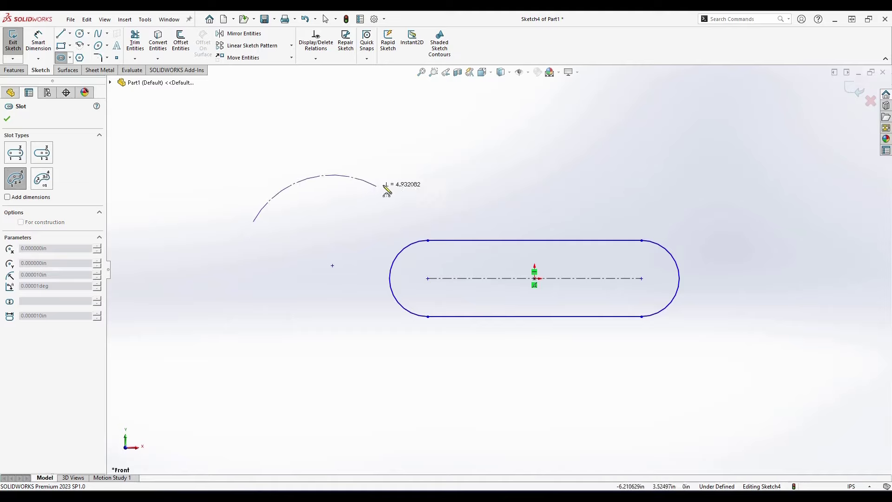
{"action": "left_click", "coordinate": [454, 168]}
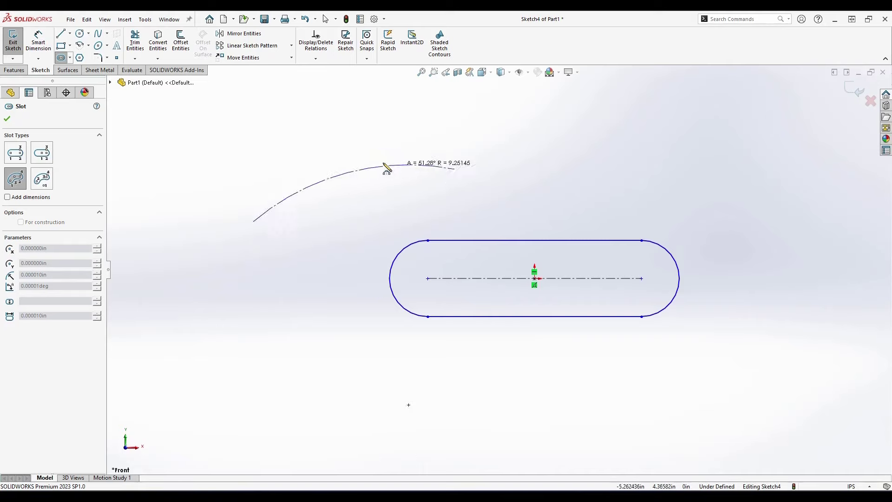
{"action": "left_click", "coordinate": [330, 159]}
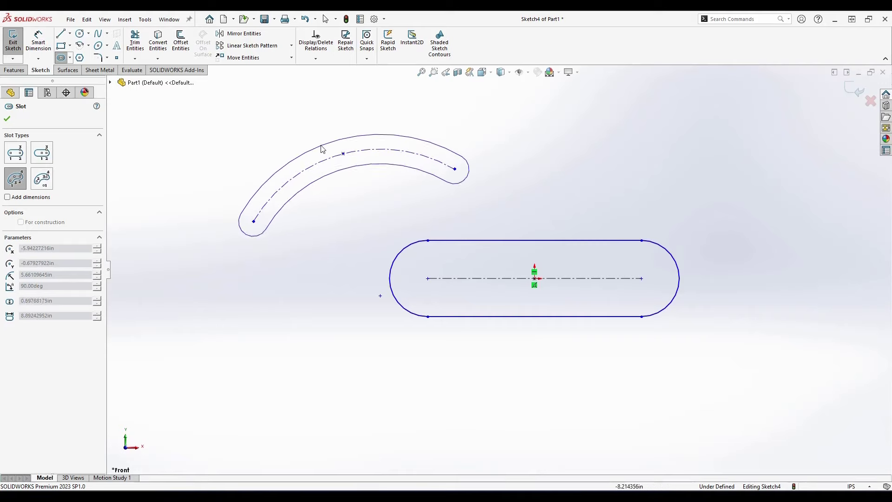
{"action": "left_click", "coordinate": [321, 145]}
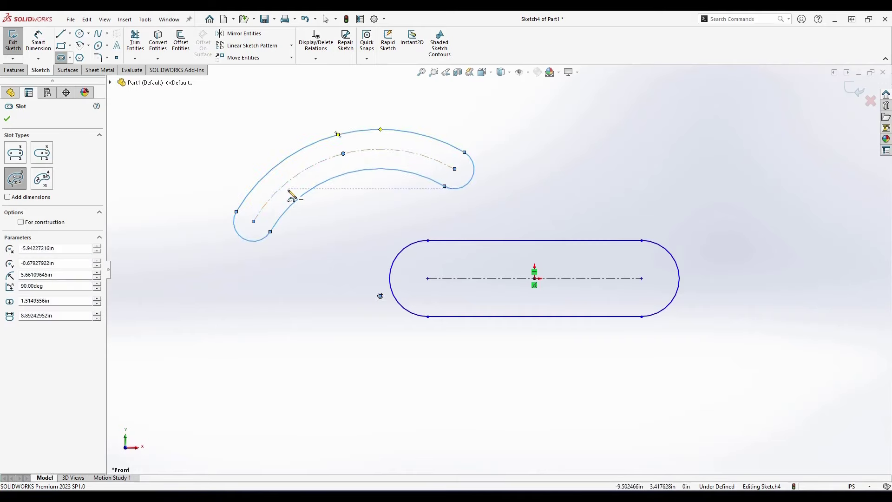
{"action": "key", "text": "Escape"}
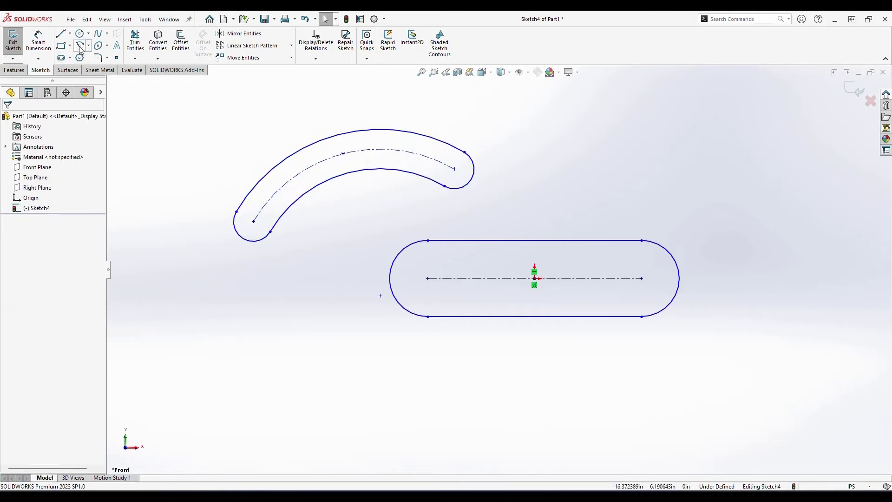
Sketch a centerpoint arc slot left of the other slots, curving below its centre with about 5.64 in radius and 90° sweep, and delete all sketch entities.
{"action": "left_click", "coordinate": [67, 59]}
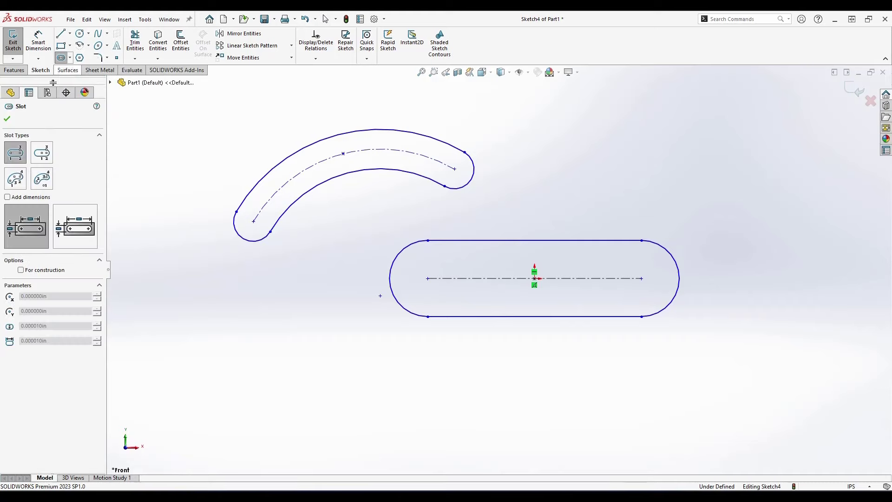
{"action": "left_click", "coordinate": [41, 179]}
{"action": "scroll", "coordinate": [285, 234], "scroll_direction": "down", "scroll_amount": 2}
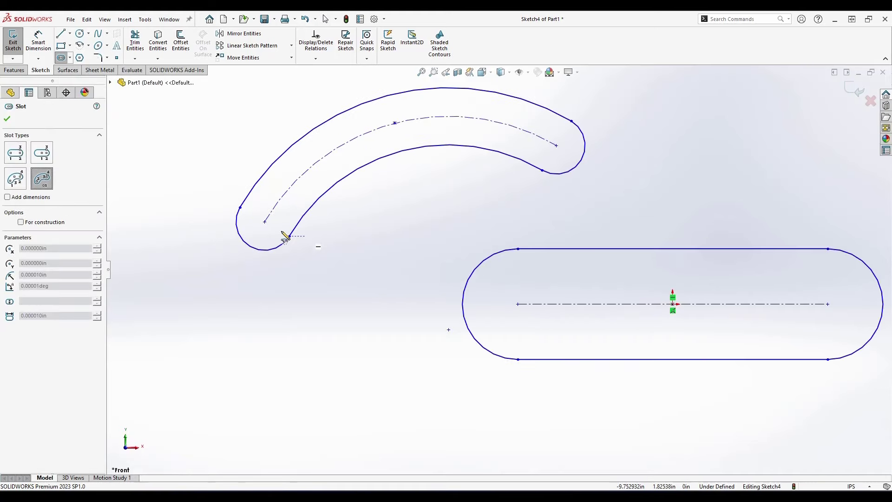
{"action": "scroll", "coordinate": [285, 236], "scroll_direction": "up", "scroll_amount": 2}
{"action": "scroll", "coordinate": [285, 237], "scroll_direction": "up", "scroll_amount": 2}
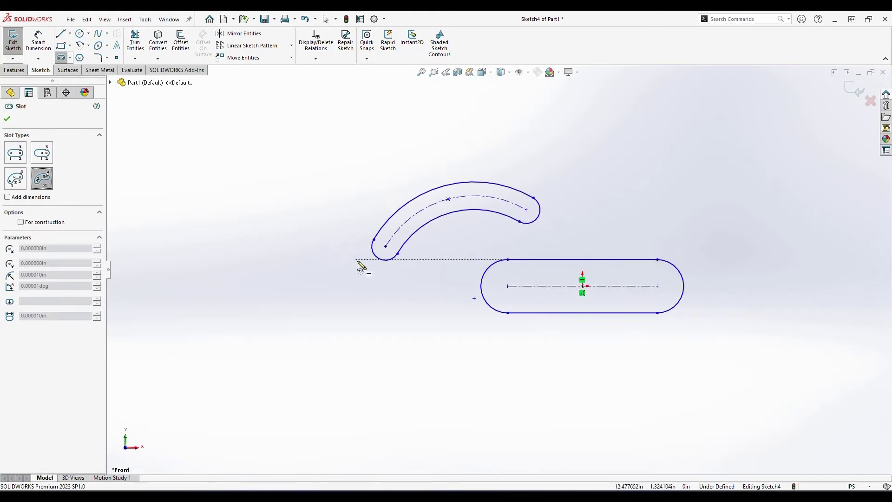
{"action": "left_click", "coordinate": [267, 247]}
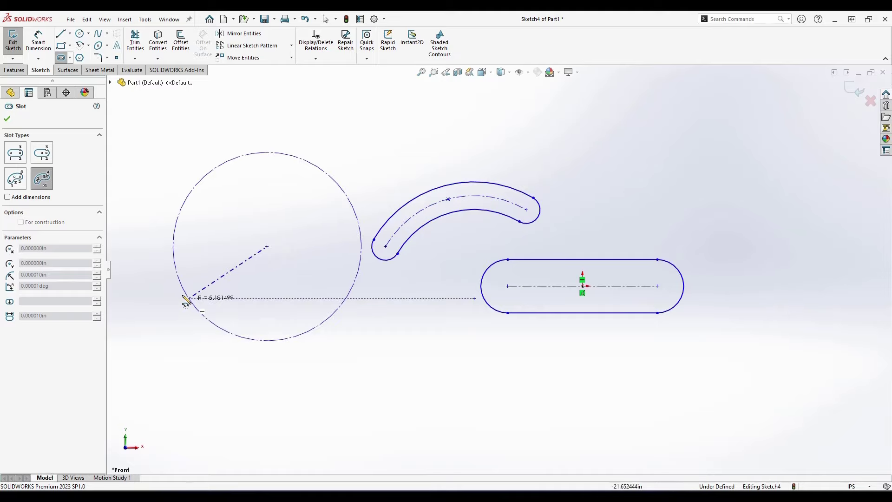
{"action": "left_click", "coordinate": [168, 266]}
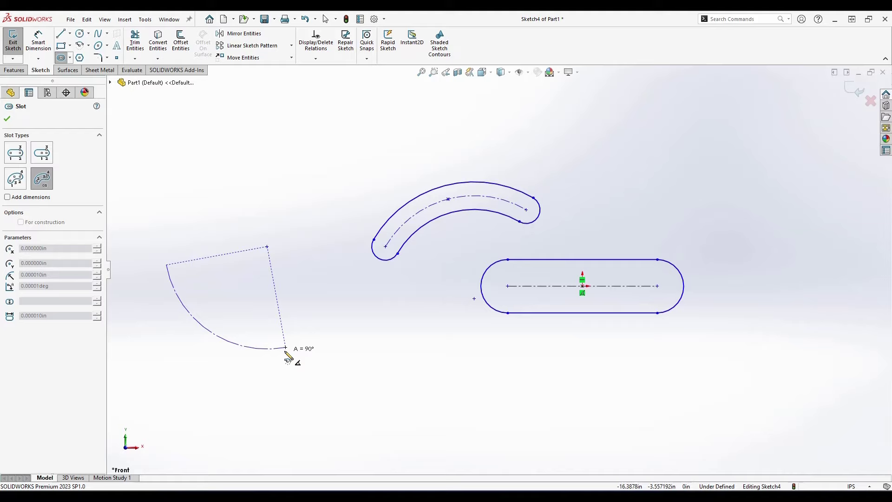
{"action": "left_click", "coordinate": [286, 349]}
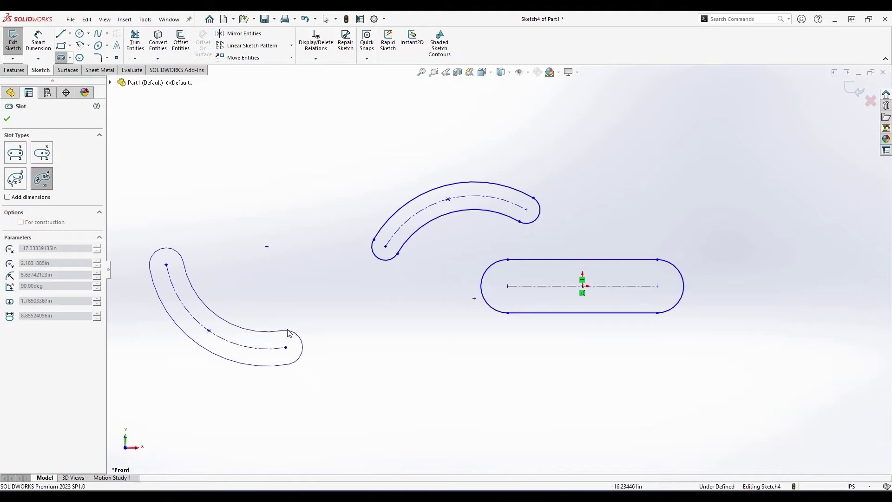
{"action": "left_click", "coordinate": [289, 330]}
{"action": "key", "text": "Escape"}
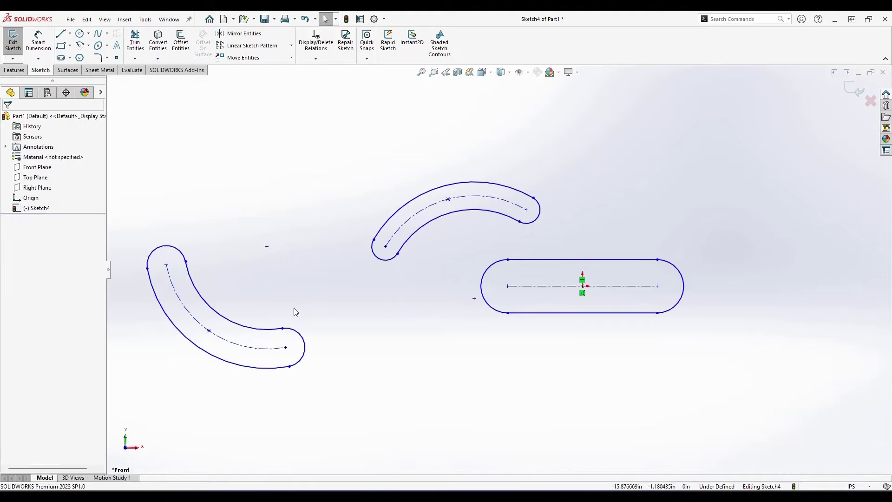
{"action": "key", "text": "ctrl+a"}
{"action": "key", "text": "Delete"}
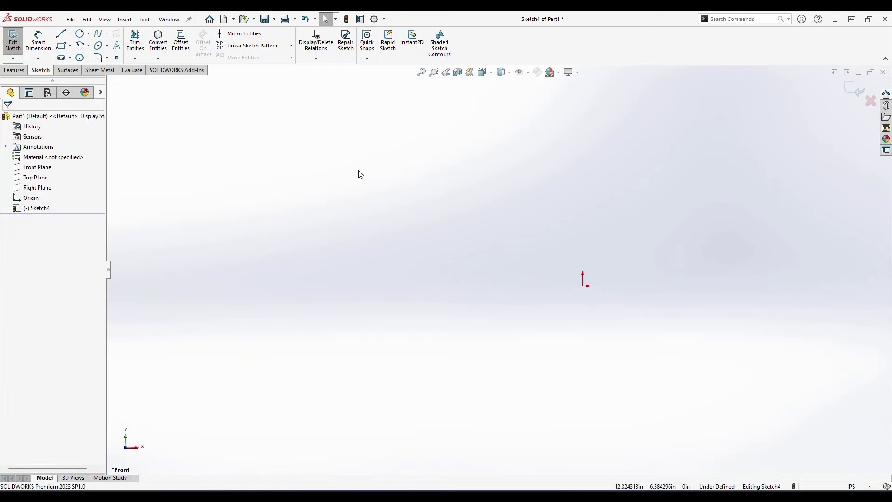
Sketch a six-sided polygon centred on the origin with an inscribed circle about 10.55 in in diameter, and delete it.
{"action": "left_click", "coordinate": [82, 59]}
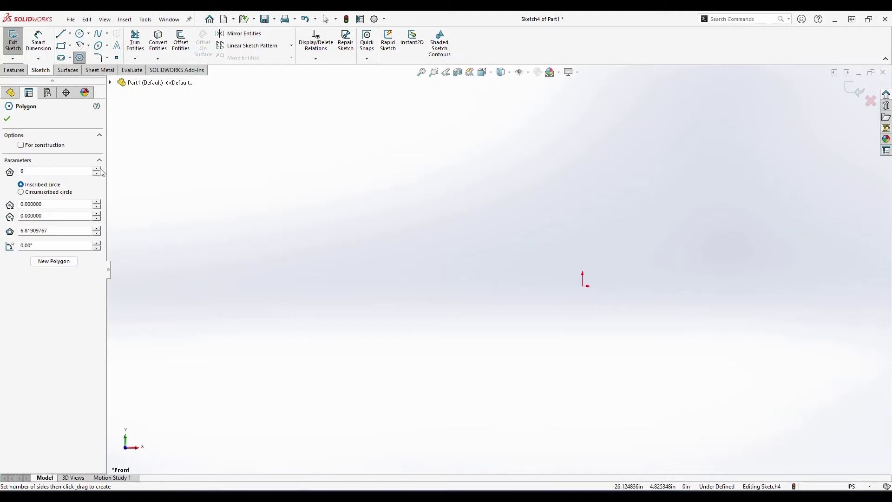
{"action": "left_click_drag", "start_coordinate": [584, 285], "coordinate": [473, 286]}
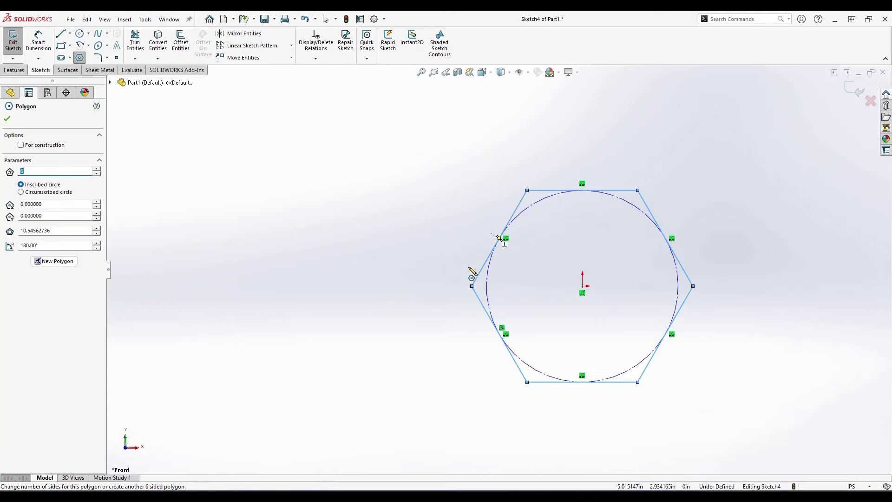
{"action": "key", "text": "Escape"}
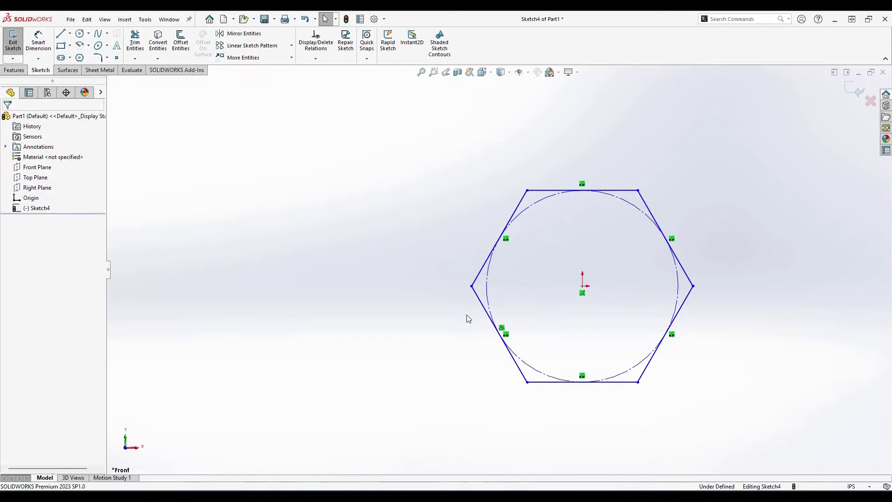
{"action": "scroll", "coordinate": [426, 278], "scroll_direction": "up", "scroll_amount": 2}
{"action": "left_click_drag", "start_coordinate": [426, 159], "coordinate": [697, 387]}
{"action": "key", "text": "Delete"}
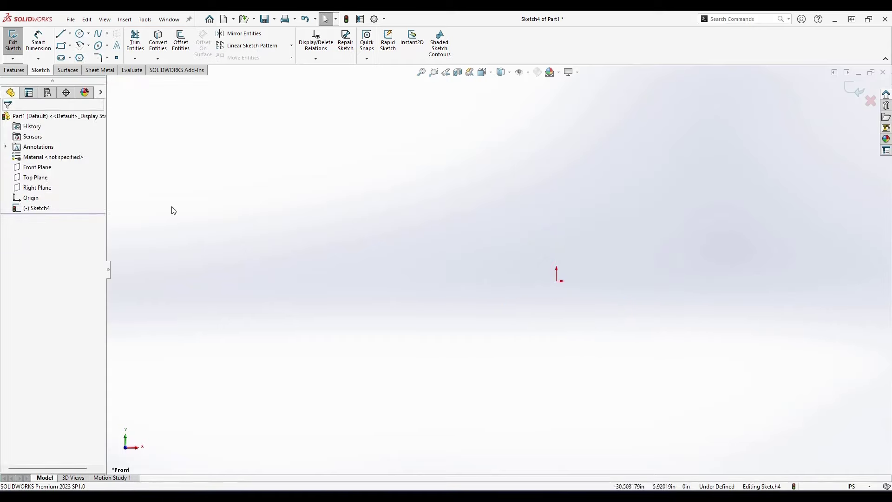
Sketch a corner rectangle about 15.23 by 7.83 in ending at the origin, and a second about 5.00 by 7.10 in to its right.
{"action": "left_click", "coordinate": [107, 58]}
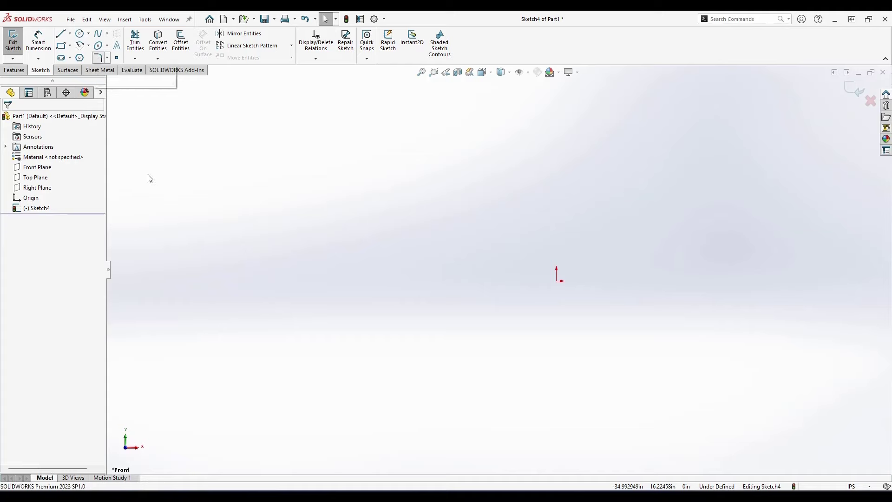
{"action": "left_click", "coordinate": [60, 45]}
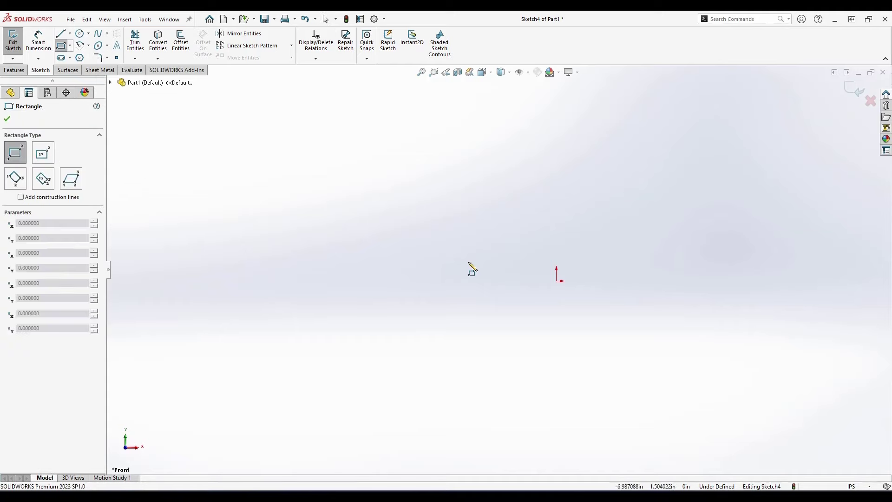
{"action": "left_click", "coordinate": [364, 182]}
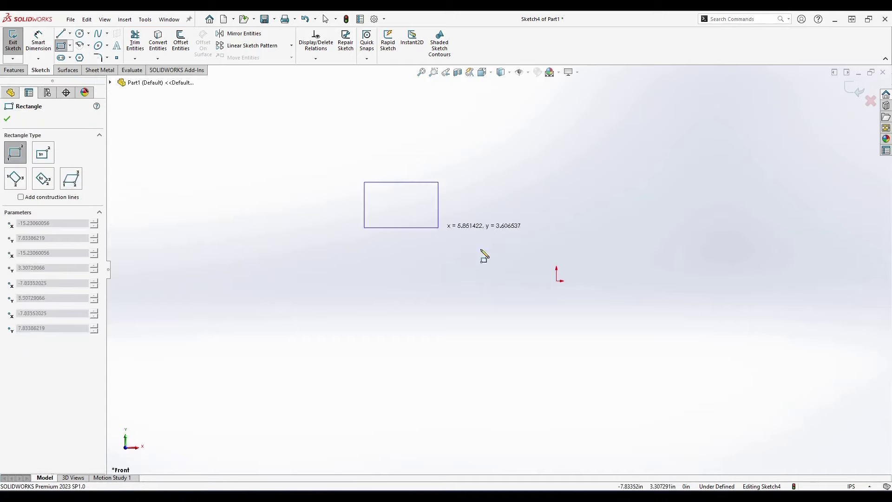
{"action": "left_click", "coordinate": [556, 280]}
{"action": "left_click", "coordinate": [749, 214]}
{"action": "left_click", "coordinate": [687, 304]}
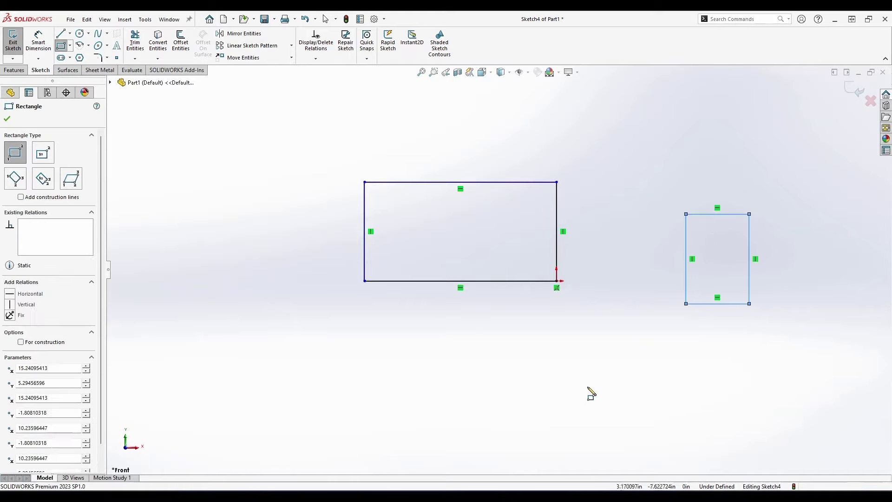
{"action": "key", "text": "Escape"}
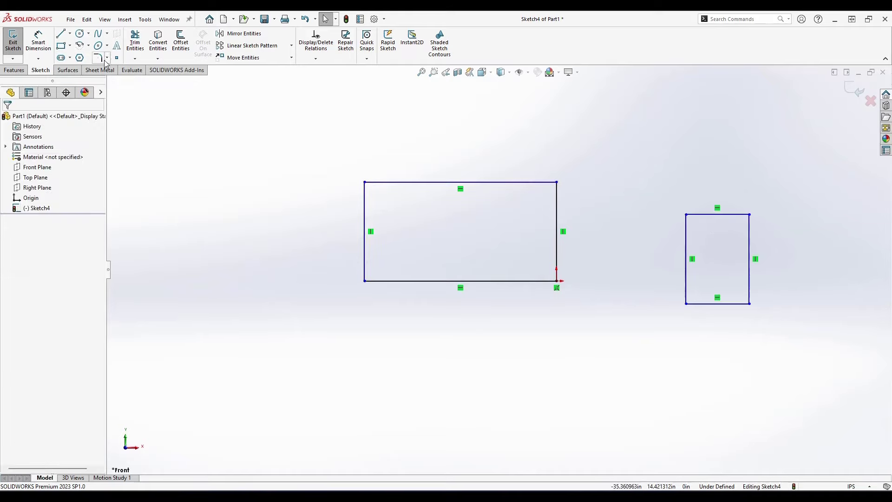
Apply a 0.1 in sketch fillet to the upper-left corner of the large rectangle.
{"action": "left_click", "coordinate": [107, 58]}
{"action": "key", "text": "Escape"}
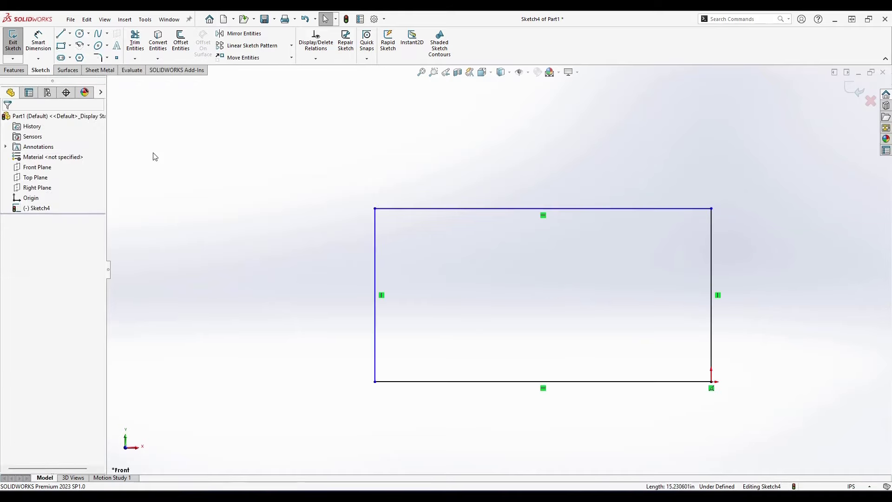
{"action": "left_click", "coordinate": [99, 58]}
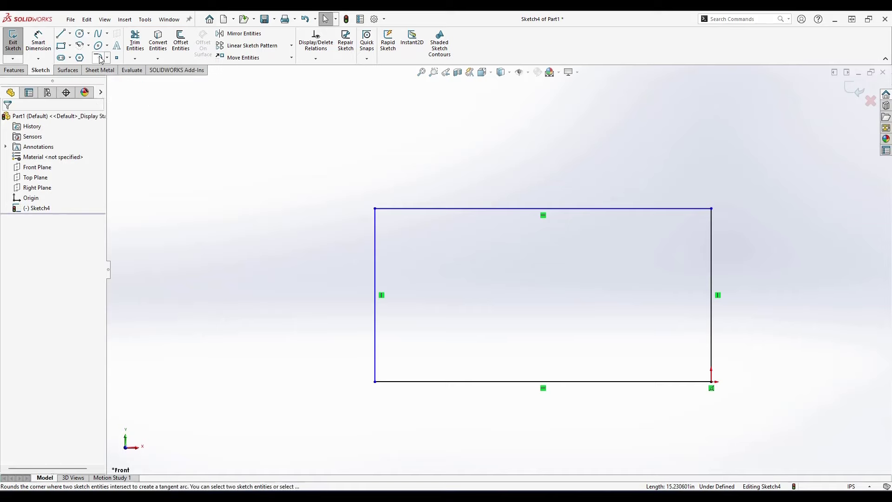
{"action": "left_click", "coordinate": [375, 228]}
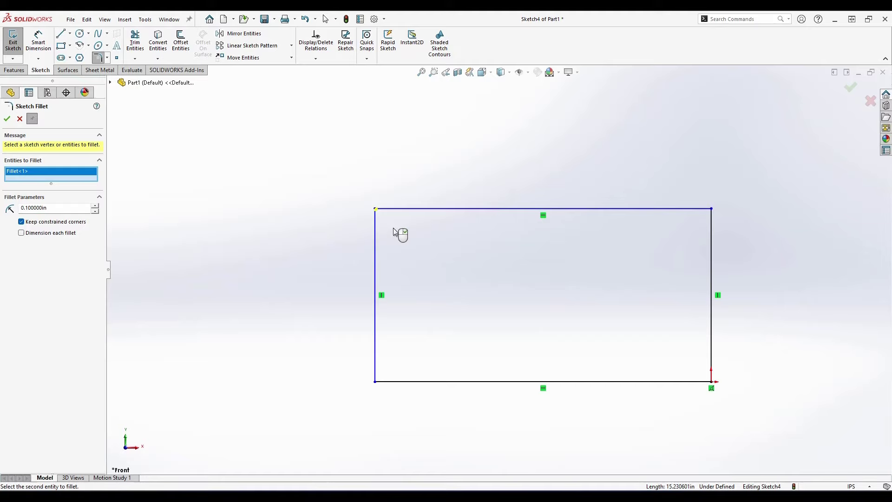
{"action": "left_click", "coordinate": [377, 209]}
{"action": "scroll", "coordinate": [385, 231], "scroll_direction": "down", "scroll_amount": 5}
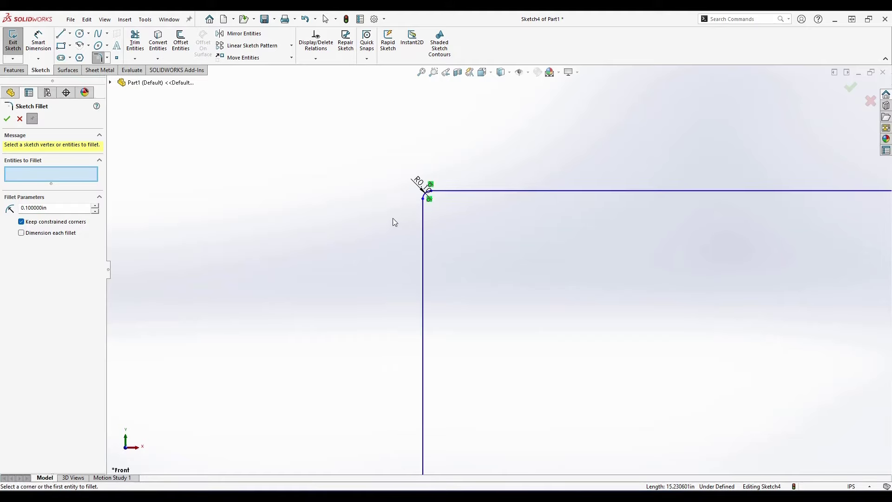
{"action": "scroll", "coordinate": [229, 159], "scroll_direction": "up", "scroll_amount": 16}
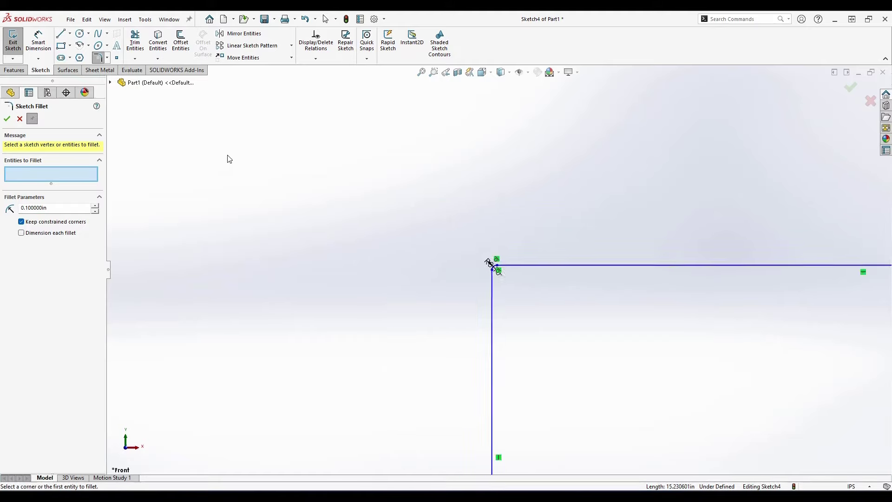
{"action": "scroll", "coordinate": [490, 346], "scroll_direction": "down", "scroll_amount": 4}
{"action": "scroll", "coordinate": [490, 346], "scroll_direction": "up", "scroll_amount": 4}
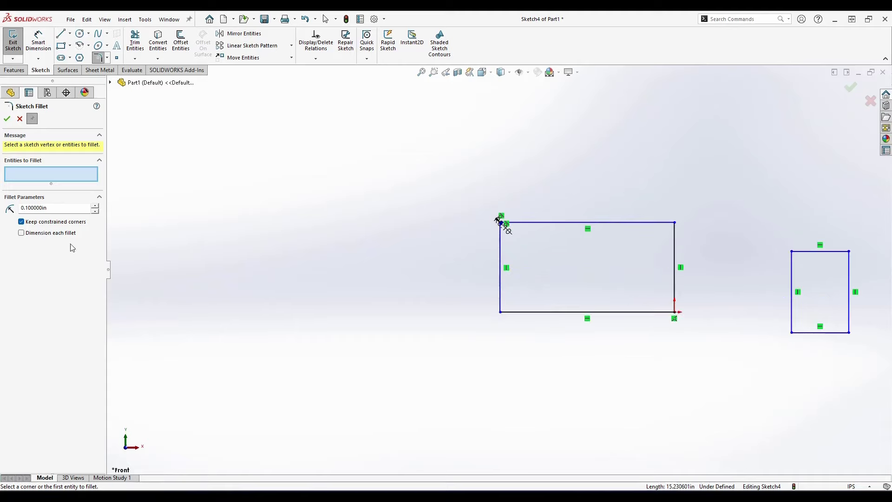
Set the fillet radius to 2 in and round the lower-left corner of the large rectangle.
{"action": "double_click", "coordinate": [52, 207]}
{"action": "type", "text": "2"}
{"action": "key", "text": "Return"}
{"action": "scroll", "coordinate": [598, 337], "scroll_direction": "down", "scroll_amount": 3}
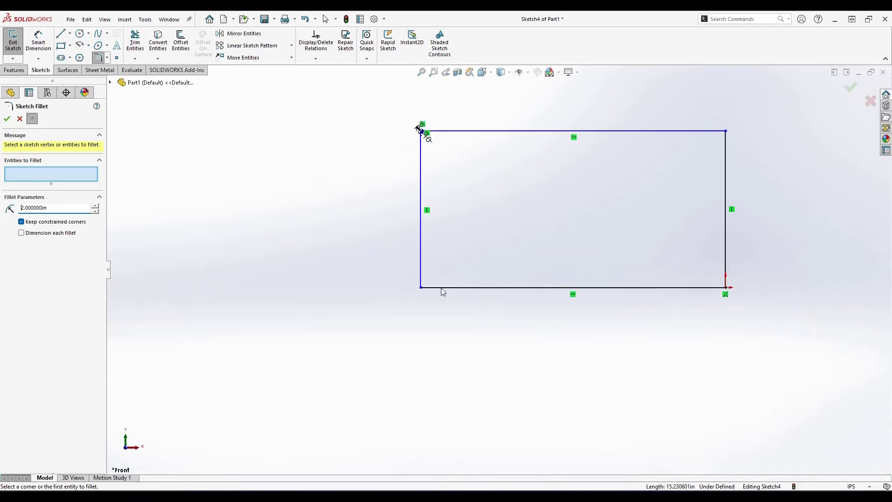
{"action": "left_click", "coordinate": [440, 287]}
{"action": "left_click", "coordinate": [424, 257]}
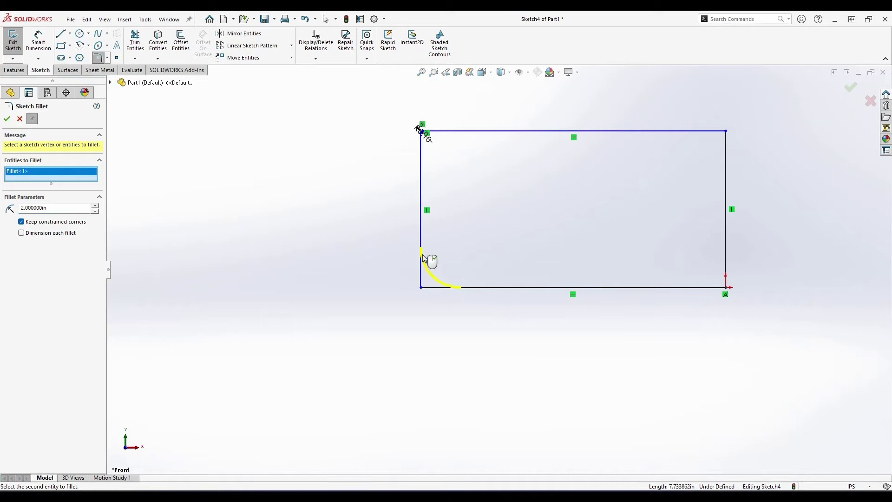
{"action": "right_click", "coordinate": [435, 267]}
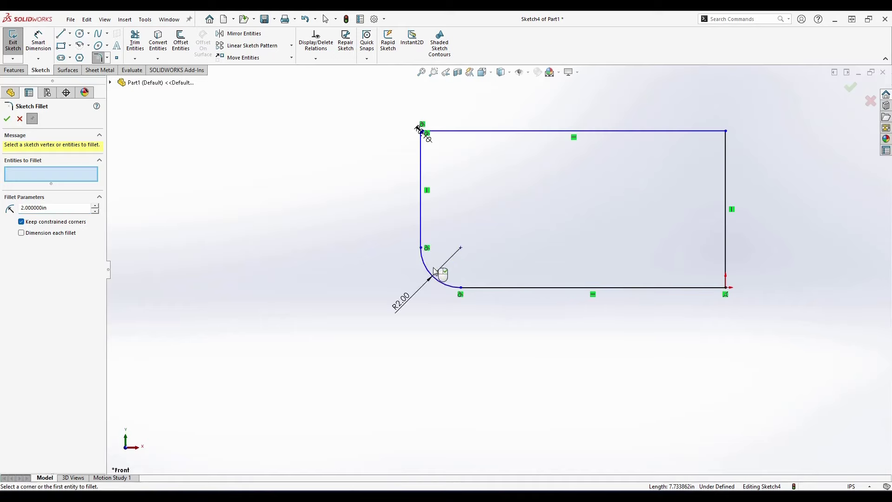
Round the large rectangle's lower-right corner at the origin with the 2 in fillet and leave the fillet tool.
{"action": "left_click", "coordinate": [702, 287]}
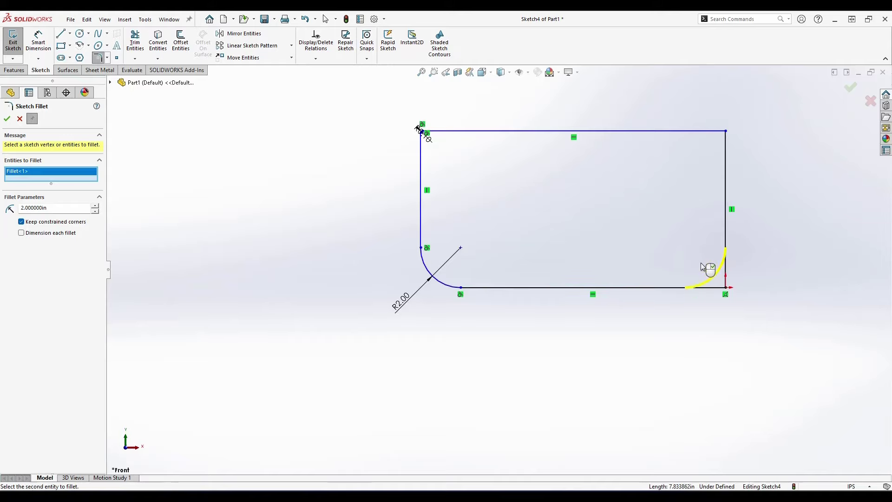
{"action": "right_click", "coordinate": [705, 265]}
{"action": "scroll", "coordinate": [610, 272], "scroll_direction": "up", "scroll_amount": 2}
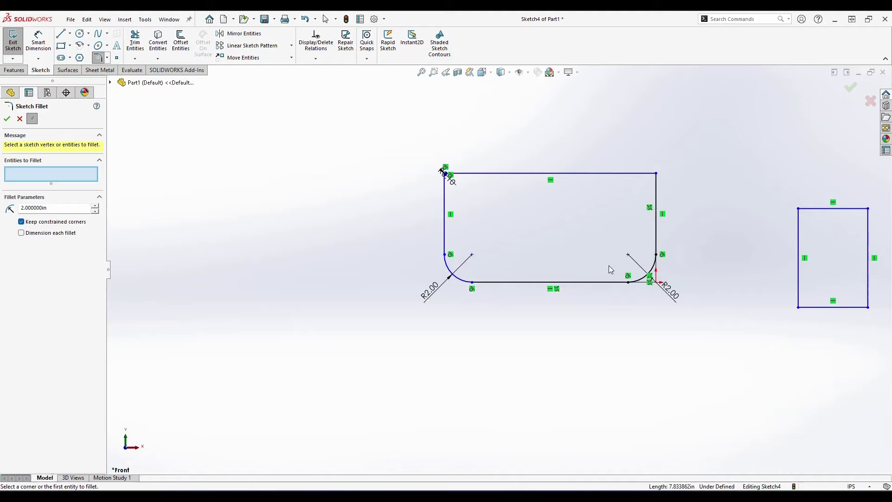
{"action": "double_click", "coordinate": [57, 209]}
{"action": "key", "text": "Escape"}
{"action": "scroll", "coordinate": [505, 224], "scroll_direction": "up", "scroll_amount": 2}
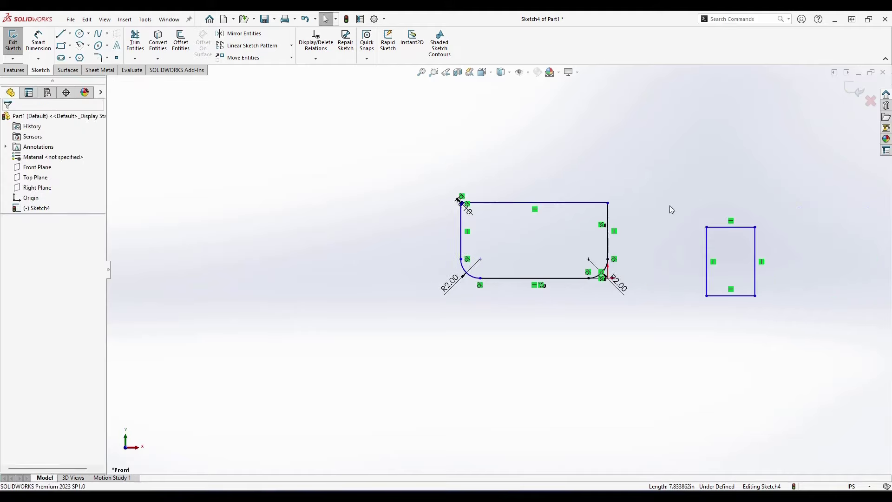
Chamfer the upper-right corner of the large rectangle with an equal distance-distance sketch chamfer of 2 in.
{"action": "scroll", "coordinate": [670, 209], "scroll_direction": "down", "scroll_amount": 3}
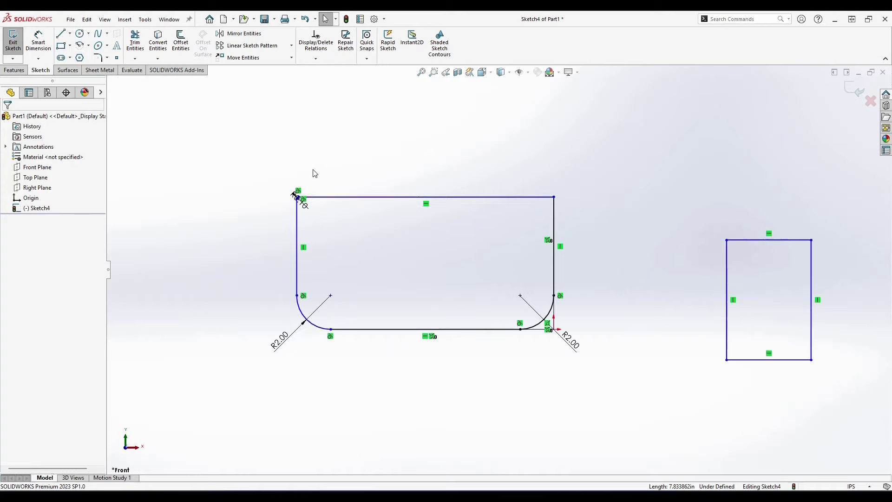
{"action": "left_click", "coordinate": [106, 57]}
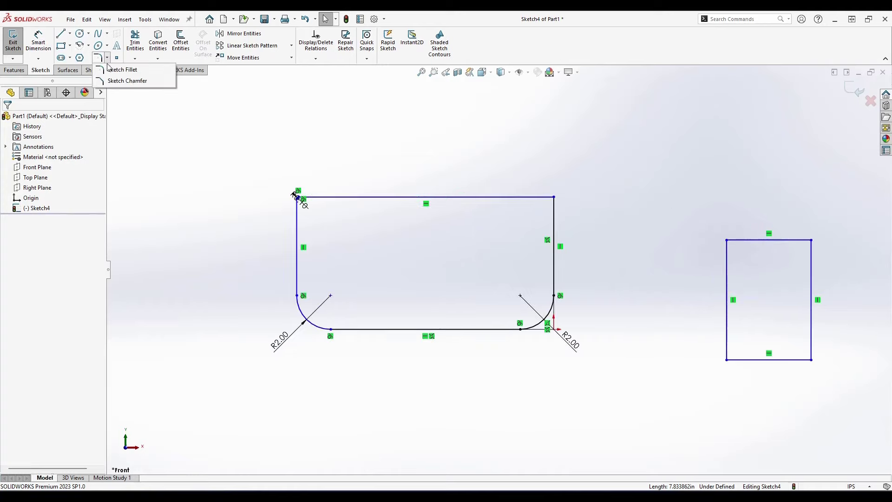
{"action": "left_click", "coordinate": [112, 81]}
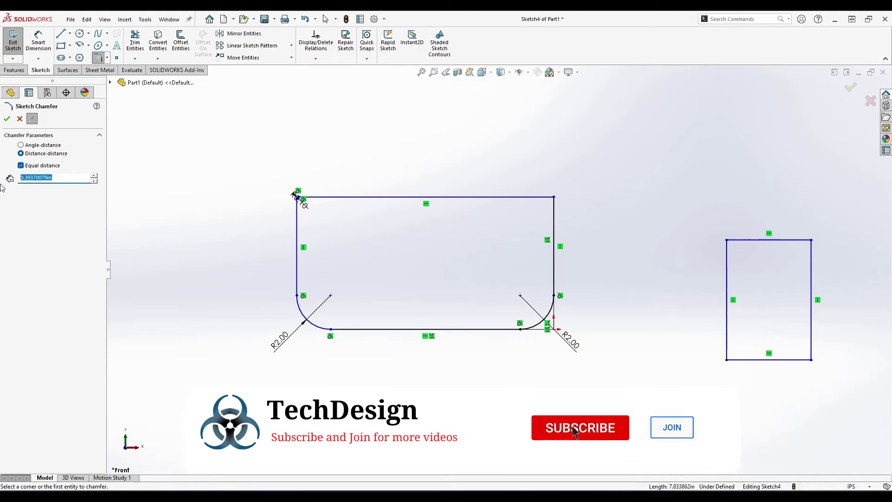
{"action": "type", "text": "2"}
{"action": "key", "text": "Return"}
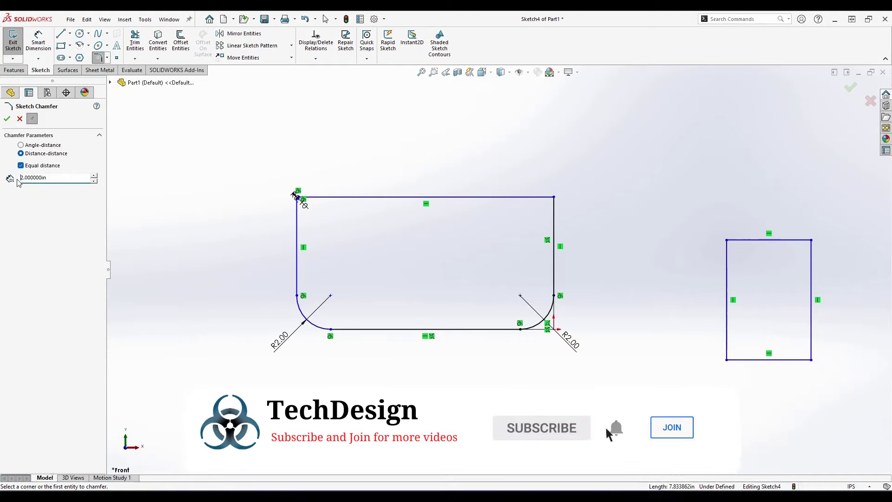
{"action": "left_click", "coordinate": [554, 210]}
{"action": "left_click", "coordinate": [537, 197]}
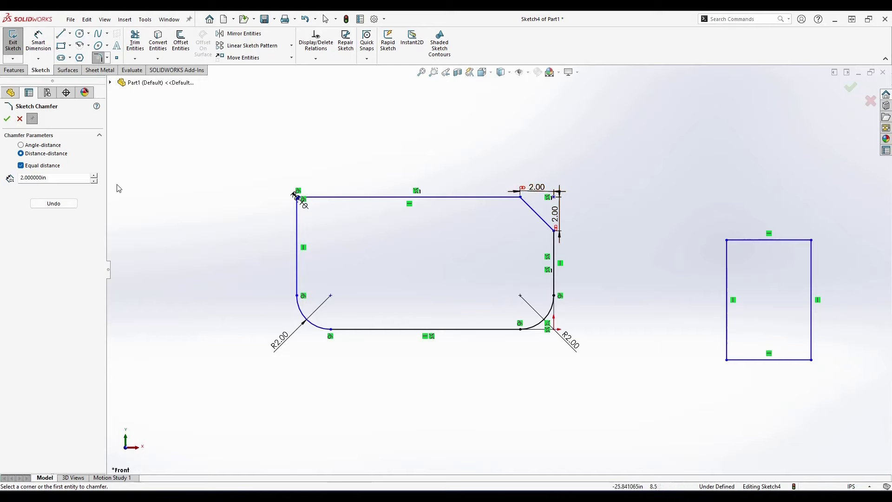
Chamfer the upper-left corner of the small rectangle with an angle-distance chamfer of 2 in at 45°.
{"action": "left_click", "coordinate": [34, 145]}
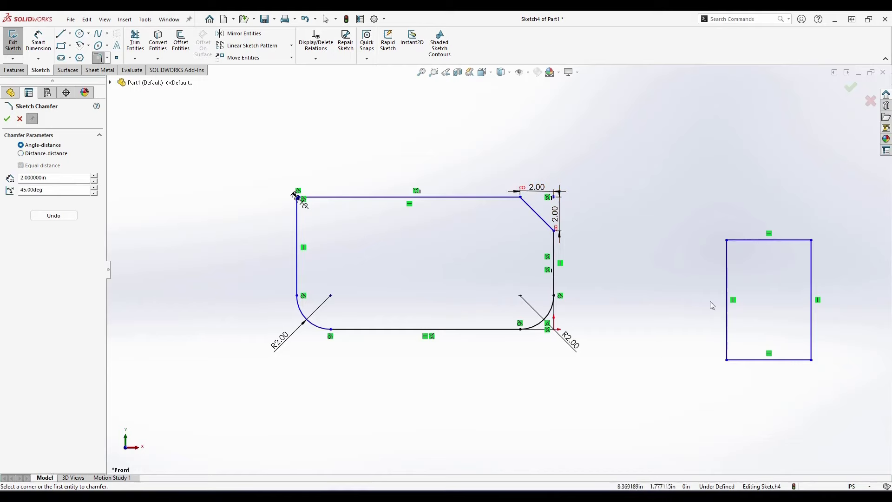
{"action": "scroll", "coordinate": [579, 254], "scroll_direction": "up", "scroll_amount": 3}
{"action": "scroll", "coordinate": [579, 254], "scroll_direction": "down", "scroll_amount": 5}
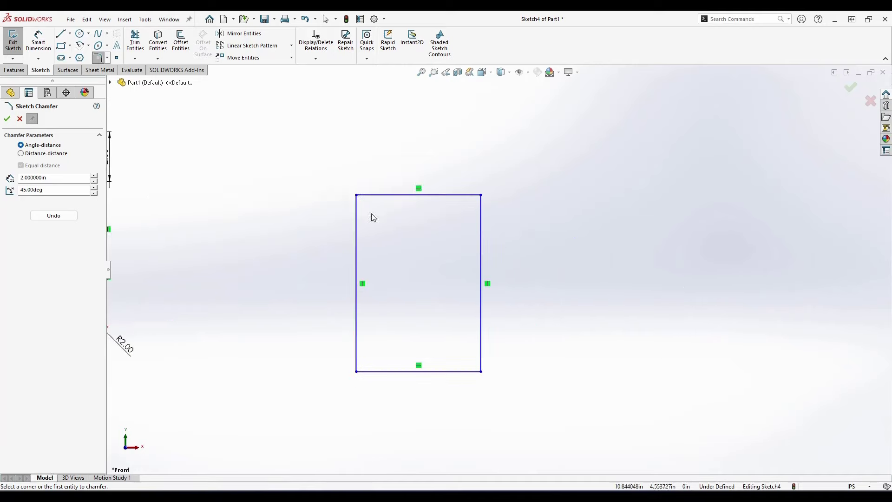
{"action": "left_click", "coordinate": [356, 205]}
{"action": "left_click", "coordinate": [367, 195]}
{"action": "scroll", "coordinate": [352, 217], "scroll_direction": "down", "scroll_amount": 3}
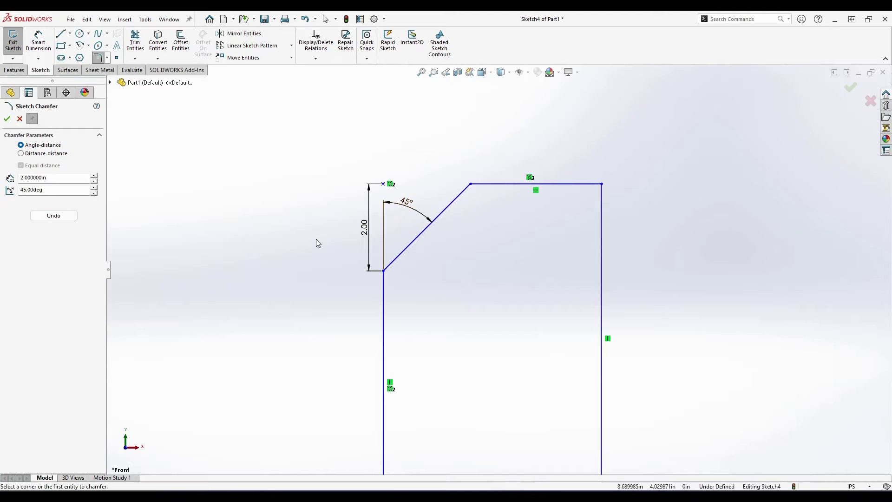
Chamfer the small rectangle's lower-left corner with unequal distances, 2 in along the vertical edge and 4 in along the bottom edge.
{"action": "scroll", "coordinate": [319, 229], "scroll_direction": "down", "scroll_amount": 2}
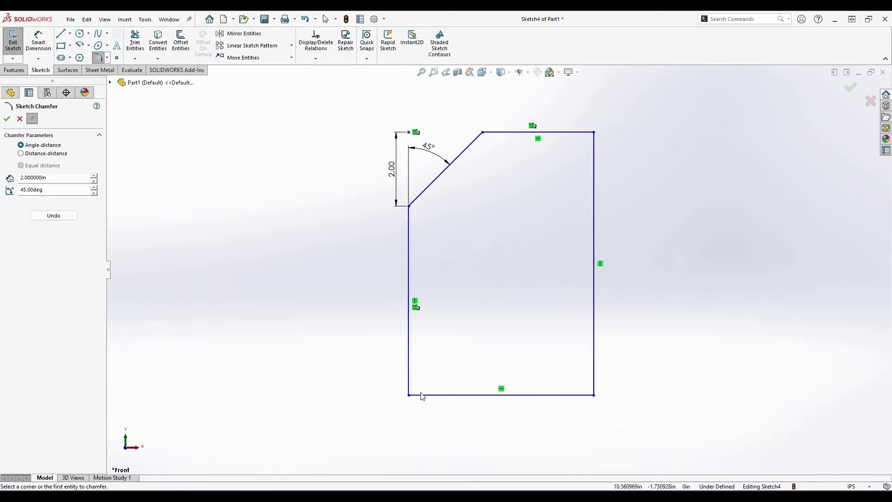
{"action": "left_click", "coordinate": [50, 155]}
{"action": "left_click", "coordinate": [43, 166]}
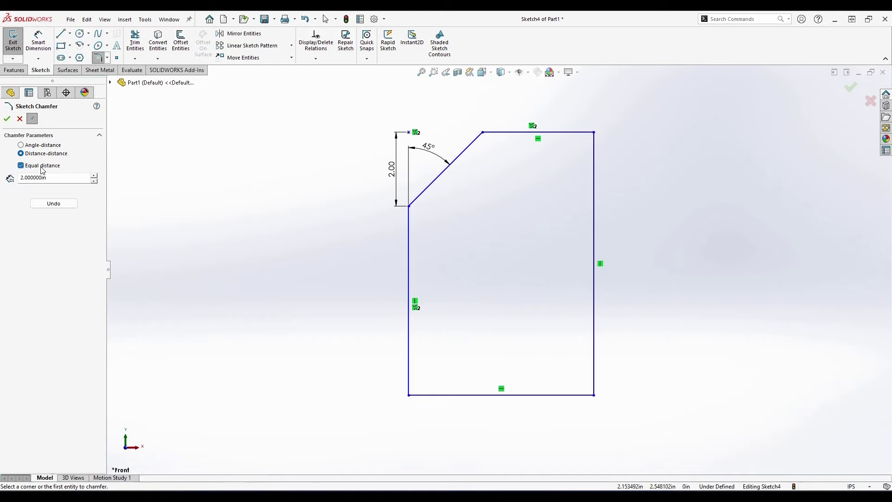
{"action": "left_click", "coordinate": [42, 166]}
{"action": "double_click", "coordinate": [52, 190]}
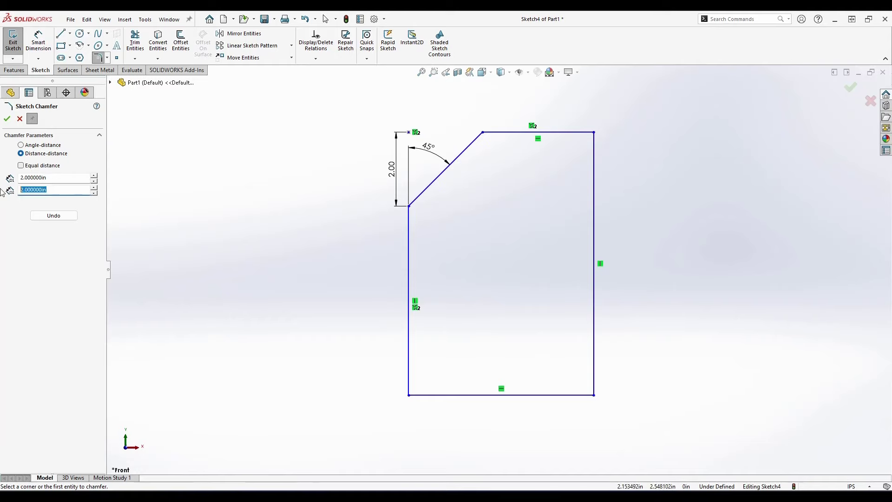
{"action": "type", "text": "4"}
{"action": "key", "text": "Return"}
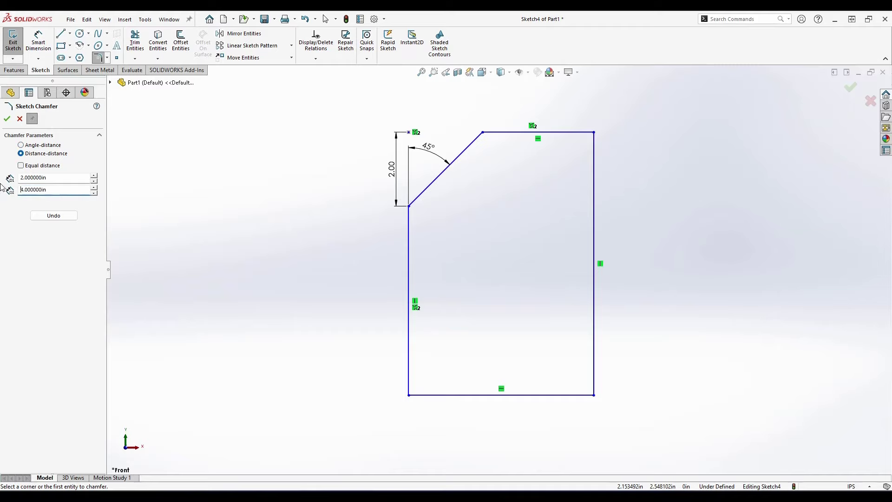
{"action": "left_click", "coordinate": [409, 365]}
{"action": "left_click", "coordinate": [428, 396]}
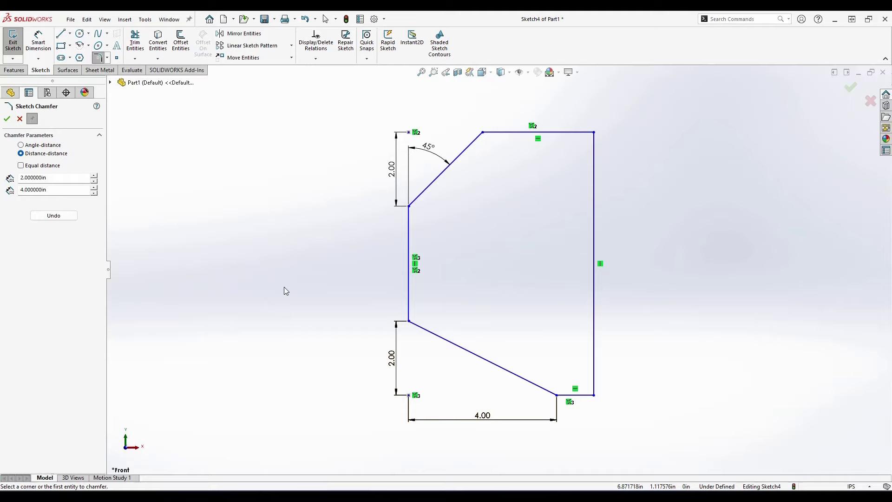
{"action": "key", "text": "Escape"}
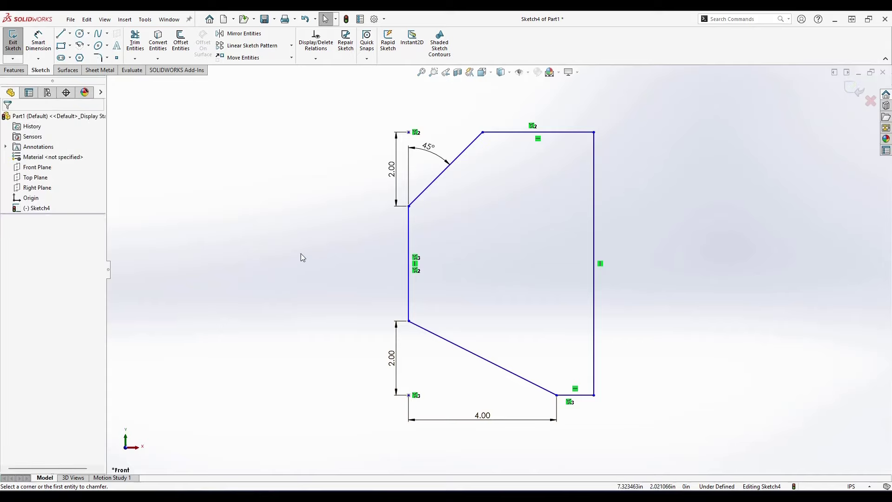
Sketch a free horizontal line just outside the large rectangle's left edge, ending short of that edge.
{"action": "key", "text": "z"}
{"action": "key", "text": "z"}
{"action": "key", "text": "z"}
{"action": "key", "text": "z"}
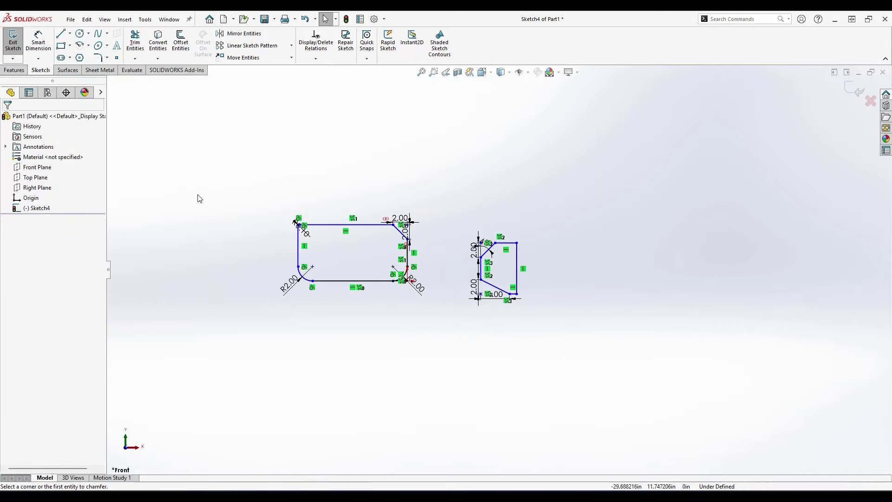
{"action": "scroll", "coordinate": [262, 236], "scroll_direction": "up", "scroll_amount": 4}
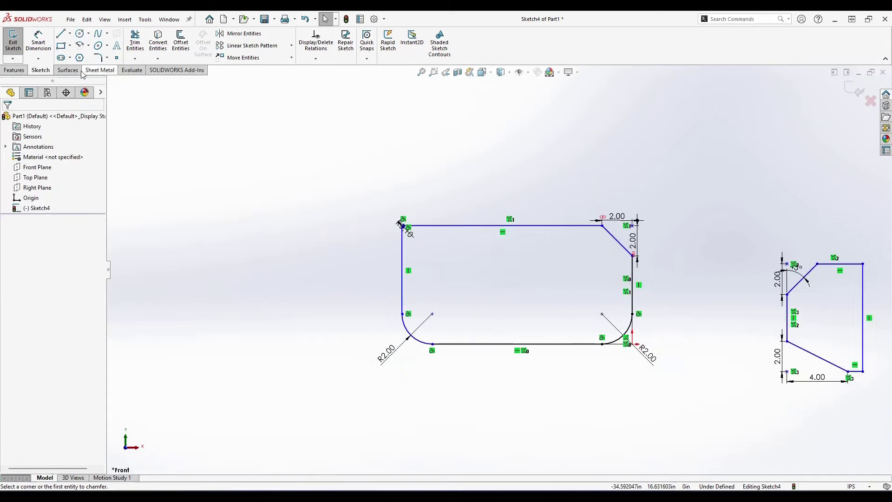
{"action": "left_click", "coordinate": [60, 33]}
{"action": "left_click", "coordinate": [295, 264]}
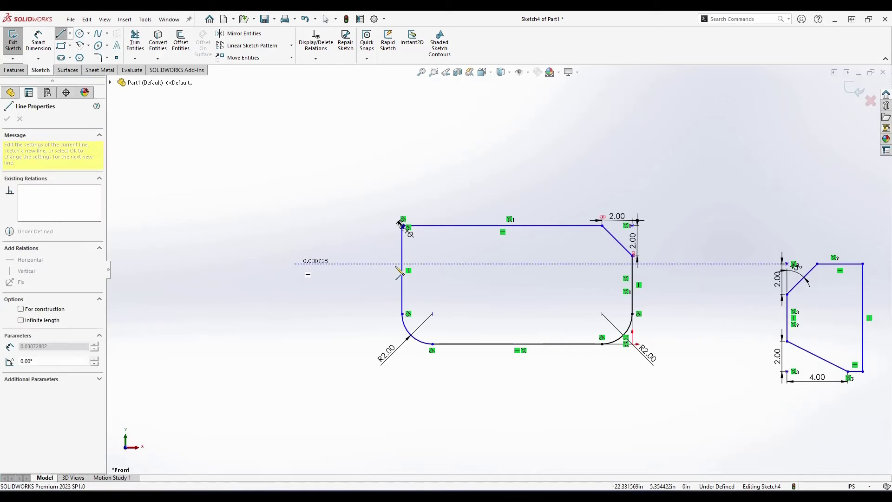
{"action": "left_click", "coordinate": [398, 267]}
{"action": "key", "text": "Escape"}
{"action": "key", "text": "Escape"}
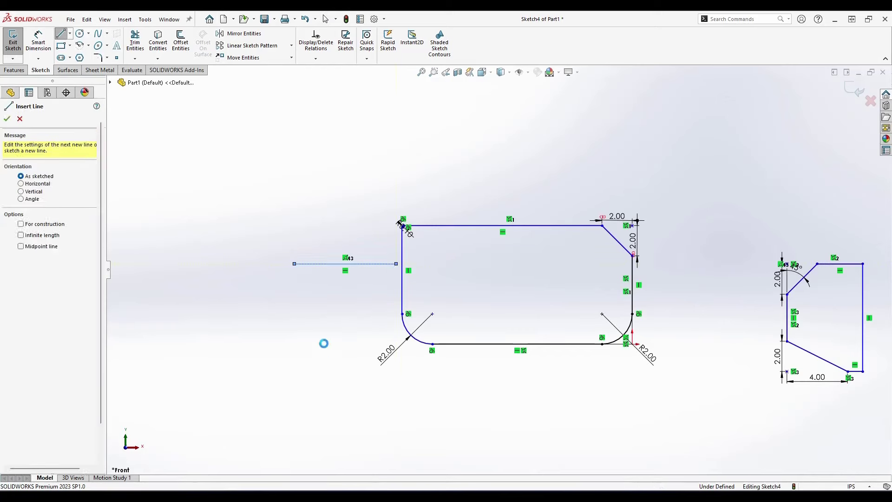
Sketch a separate vertical line below the free horizontal line, near its left end, and leave the Line tool.
{"action": "key", "text": "l"}
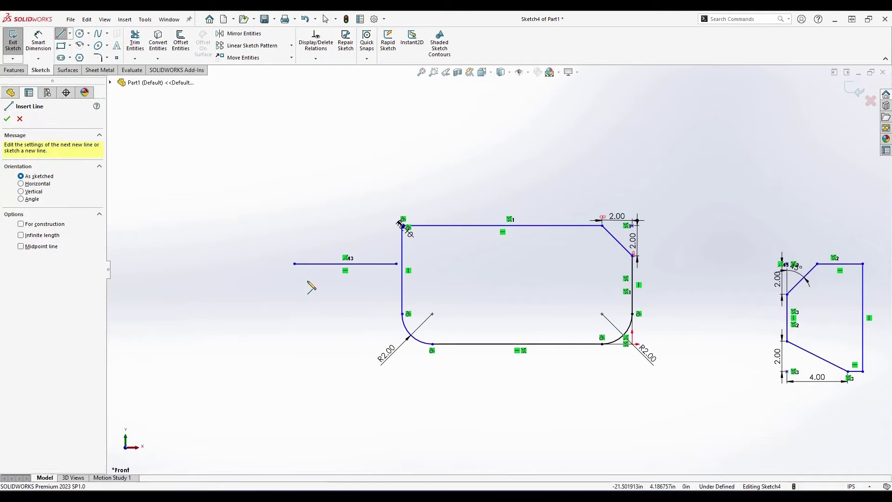
{"action": "left_click", "coordinate": [307, 280]}
{"action": "left_click", "coordinate": [307, 372]}
{"action": "key", "text": "Escape"}
{"action": "key", "text": "Escape"}
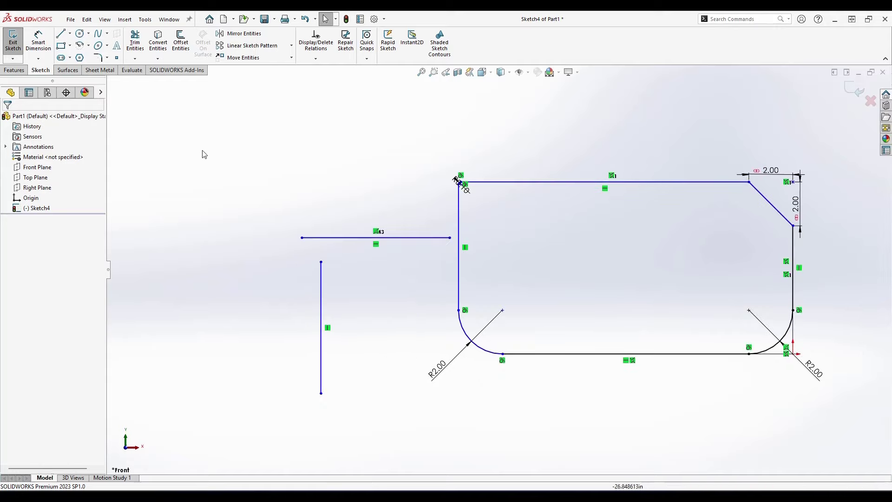
Trim away the large rectangle's upper-right chamfer line and its top edge using Trim to closest.
{"action": "left_click", "coordinate": [138, 45]}
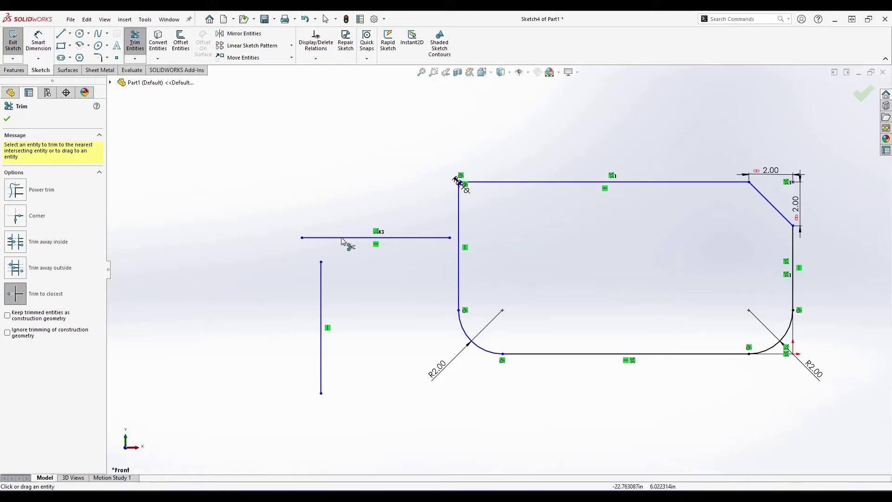
{"action": "scroll", "coordinate": [790, 228], "scroll_direction": "down", "scroll_amount": 3}
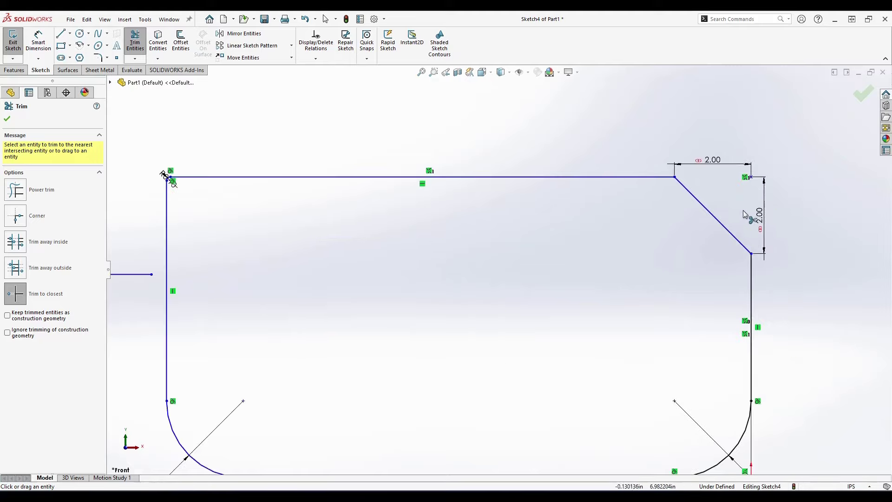
{"action": "left_click", "coordinate": [734, 236]}
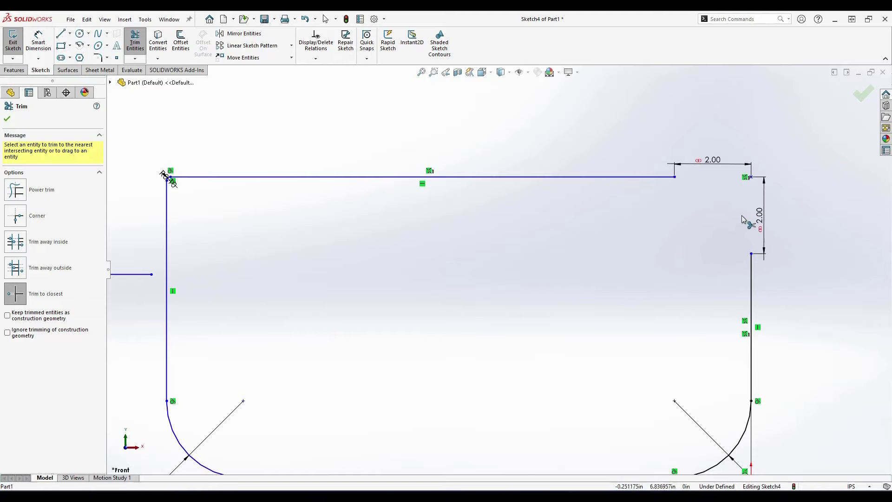
{"action": "left_click", "coordinate": [547, 179]}
{"action": "scroll", "coordinate": [583, 210], "scroll_direction": "up", "scroll_amount": 3}
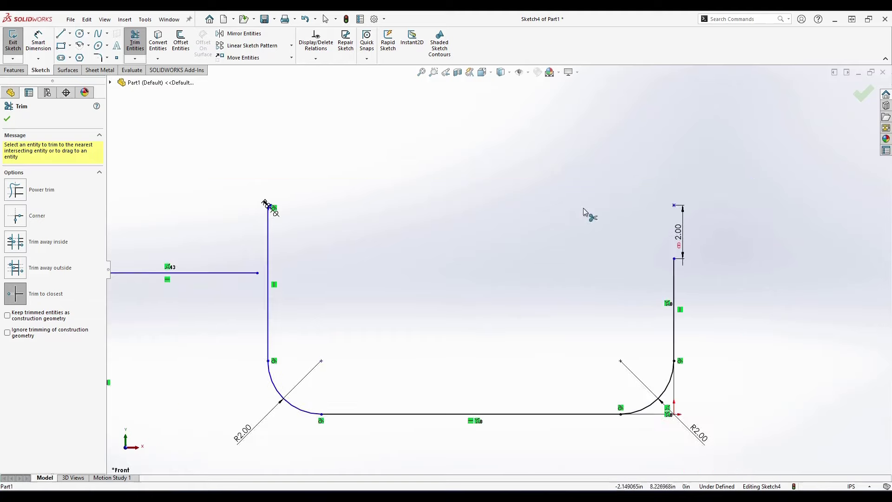
Trim away the small R0.10 fillet arc at the upper end of the large rectangle's left edge.
{"action": "scroll", "coordinate": [279, 212], "scroll_direction": "down", "scroll_amount": 8}
{"action": "scroll", "coordinate": [555, 261], "scroll_direction": "down", "scroll_amount": 3}
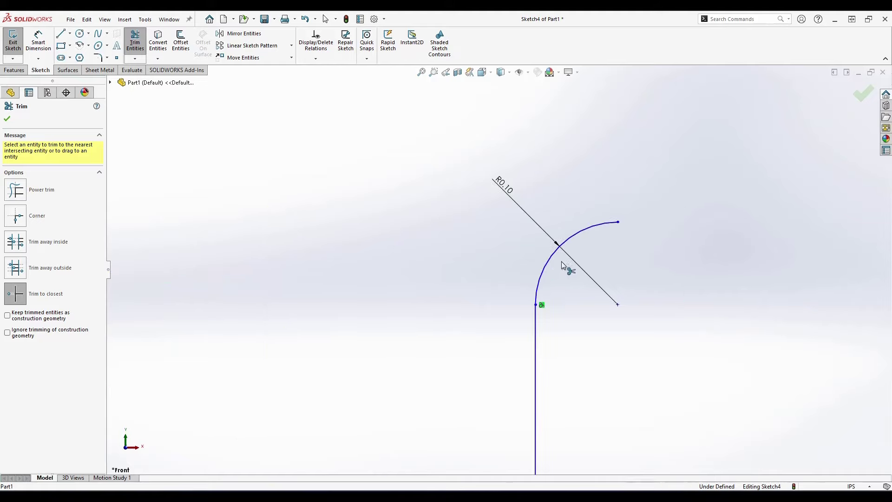
{"action": "left_click", "coordinate": [576, 238]}
{"action": "scroll", "coordinate": [465, 274], "scroll_direction": "down", "scroll_amount": 2}
{"action": "scroll", "coordinate": [448, 264], "scroll_direction": "up", "scroll_amount": 4}
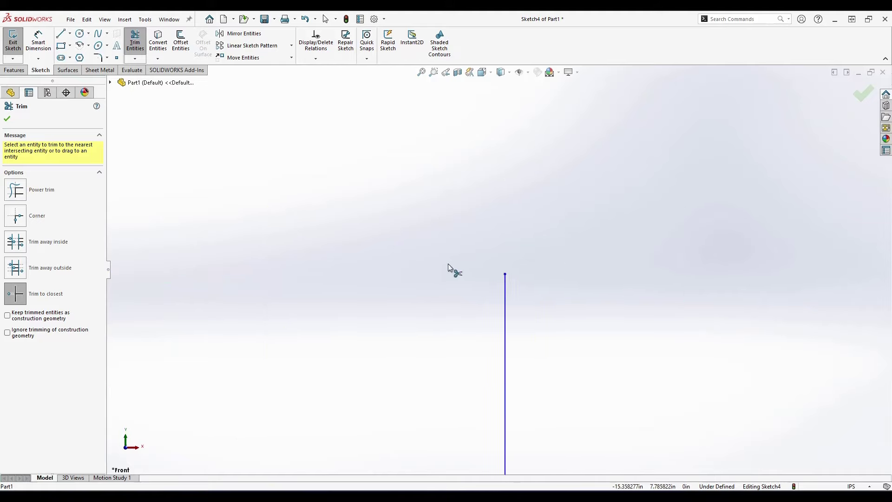
{"action": "scroll", "coordinate": [448, 264], "scroll_direction": "up", "scroll_amount": 2}
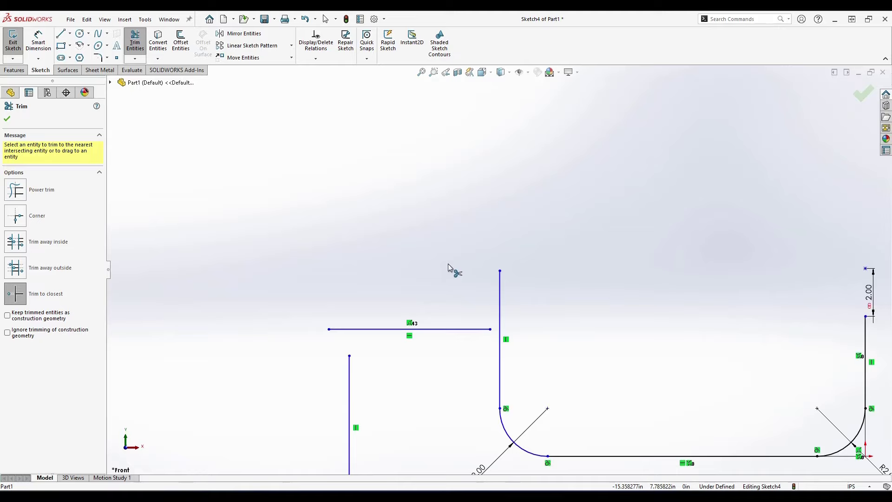
Trim away the free horizontal and vertical lines beside the large rectangle and leave the trim tool.
{"action": "left_click", "coordinate": [442, 329]}
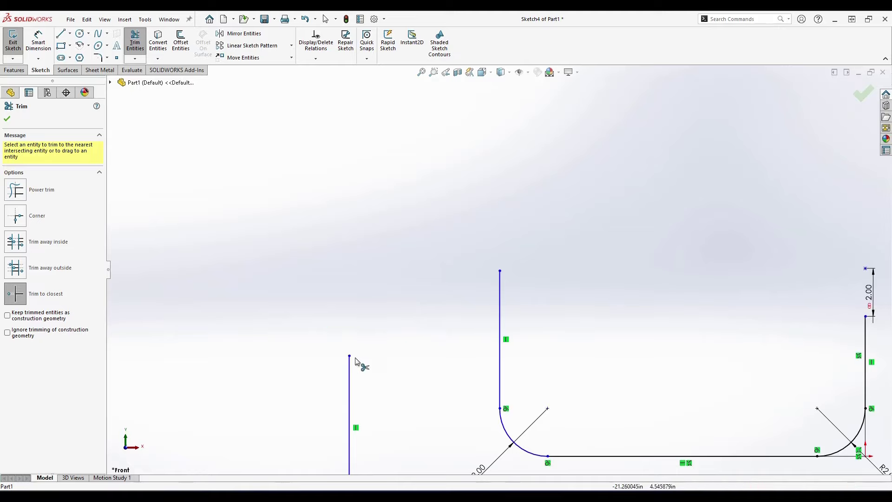
{"action": "left_click", "coordinate": [350, 386]}
{"action": "key", "text": "Escape"}
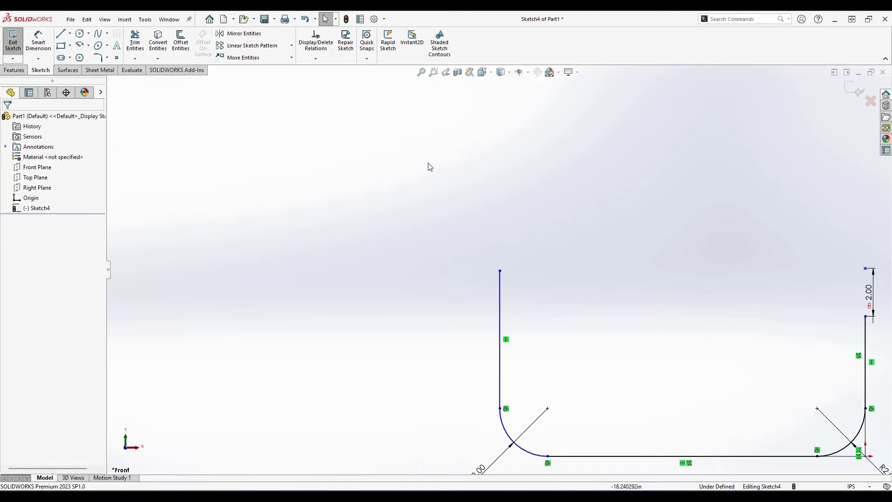
Undo the last trim to bring back the free vertical line.
{"action": "key", "text": "r"}
{"action": "key", "text": "Escape"}
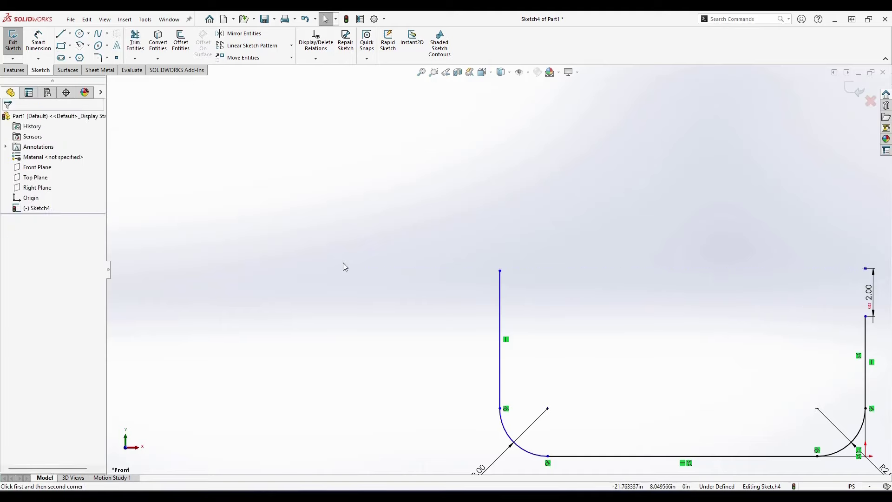
{"action": "key", "text": "ctrl+z"}
Power trim the free vertical line and the large rectangle's left edge, lower-left fillet, bottom edge and right edge, keeping the fillet at the origin.
{"action": "left_click", "coordinate": [136, 41]}
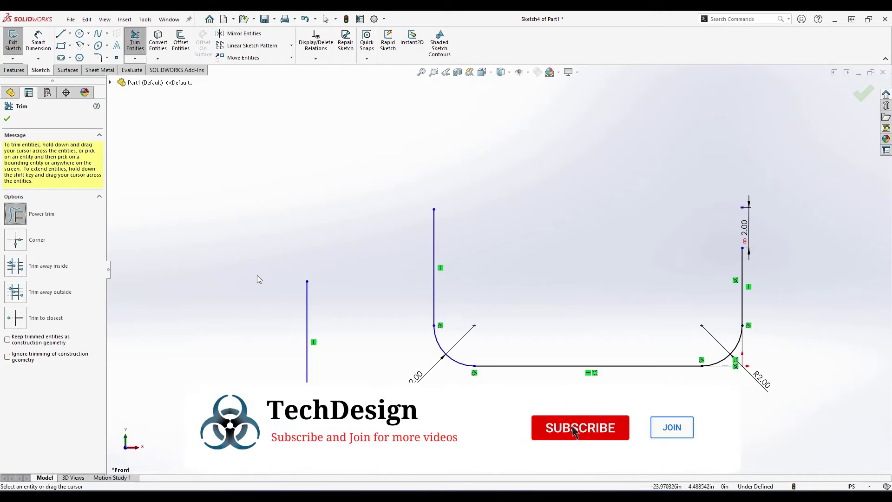
{"action": "mouse_move", "coordinate": [258, 279]}
{"action": "left_mouse_down"}
{"action": "mouse_move", "coordinate": [268, 298]}
{"action": "mouse_move", "coordinate": [344, 323]}
{"action": "left_mouse_up"}
{"action": "mouse_move", "coordinate": [379, 284]}
{"action": "left_mouse_down"}
{"action": "mouse_move", "coordinate": [444, 249]}
{"action": "mouse_move", "coordinate": [495, 269]}
{"action": "mouse_move", "coordinate": [515, 316]}
{"action": "mouse_move", "coordinate": [445, 365]}
{"action": "left_mouse_up"}
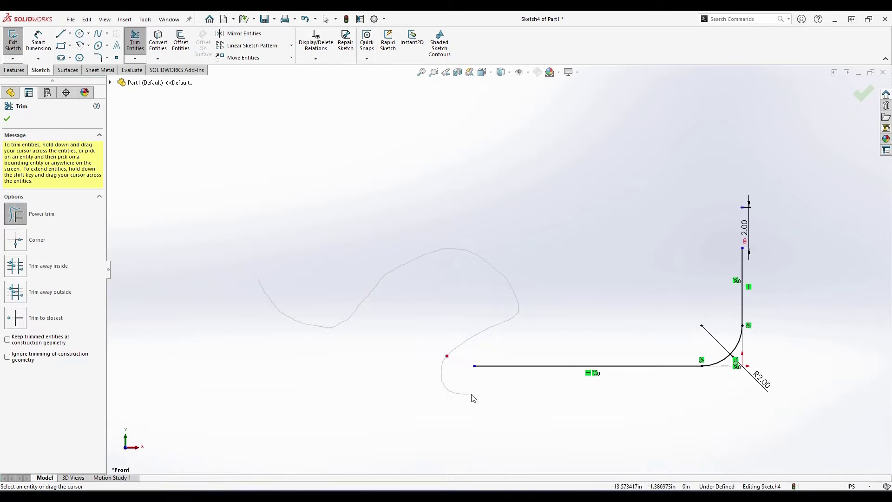
{"action": "mouse_move", "coordinate": [473, 398]}
{"action": "left_mouse_down"}
{"action": "mouse_move", "coordinate": [518, 363]}
{"action": "mouse_move", "coordinate": [763, 305]}
{"action": "left_mouse_up"}
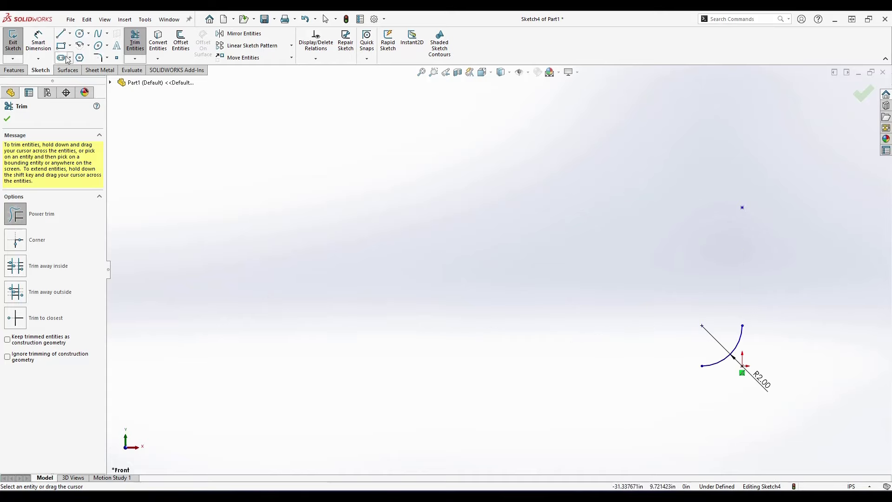
Sketch a zigzag chain of connected slanted lines in the empty area left of the remaining fillet arc.
{"action": "left_click", "coordinate": [61, 34]}
{"action": "left_click", "coordinate": [247, 181]}
{"action": "left_click", "coordinate": [257, 299]}
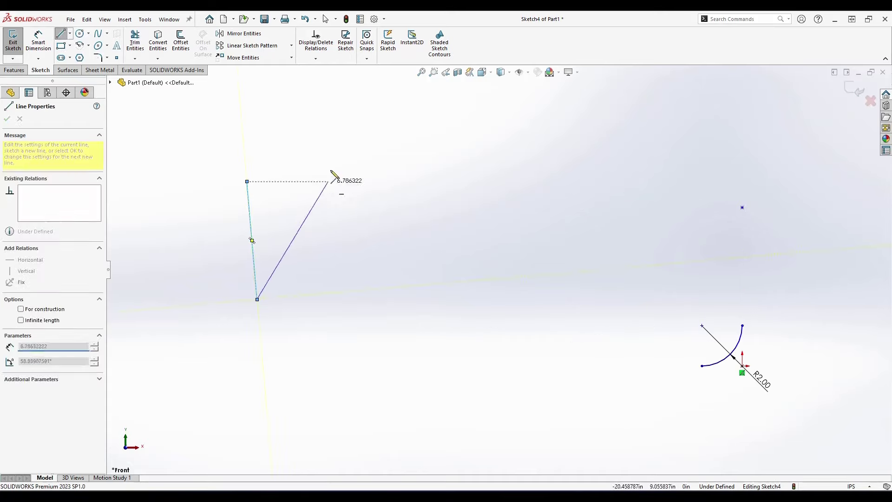
{"action": "left_click", "coordinate": [326, 144]}
{"action": "left_click", "coordinate": [399, 292]}
{"action": "left_click", "coordinate": [526, 184]}
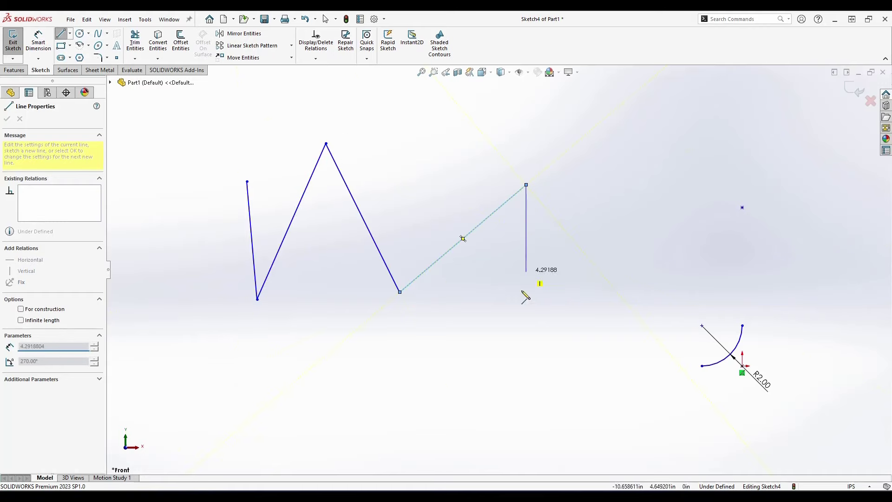
Finish the zigzag with a final slanted segment and power-trim its first, third and last segments, leaving two separate slanted lines.
{"action": "left_click", "coordinate": [472, 355]}
{"action": "key", "text": "Escape"}
{"action": "left_click", "coordinate": [134, 42]}
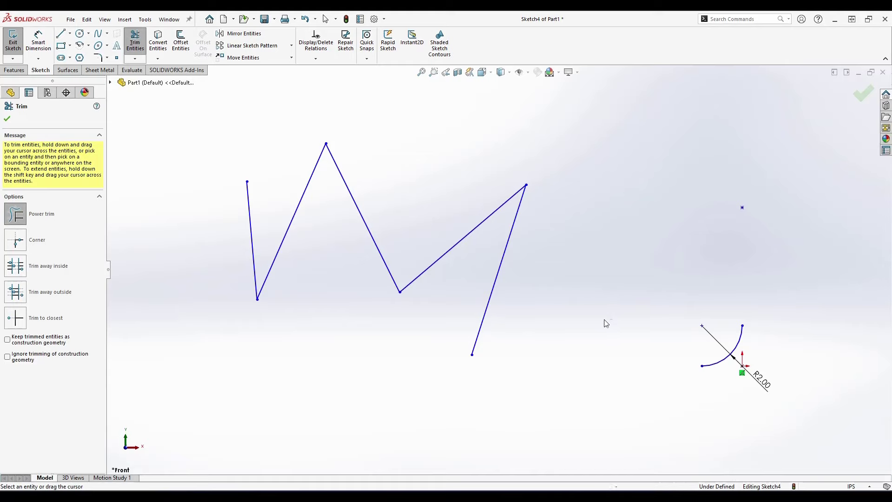
{"action": "left_click_drag", "start_coordinate": [504, 308], "coordinate": [487, 291]}
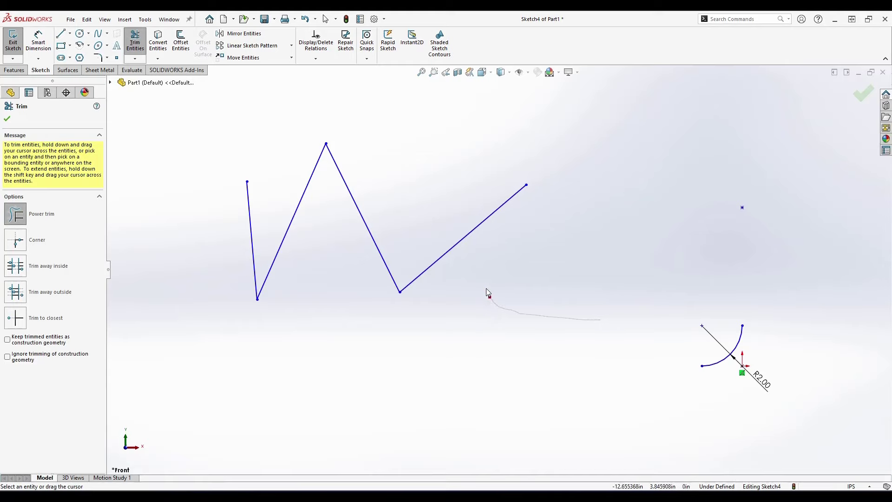
{"action": "mouse_move", "coordinate": [443, 296]}
{"action": "left_mouse_down"}
{"action": "mouse_move", "coordinate": [420, 308]}
{"action": "mouse_move", "coordinate": [378, 225]}
{"action": "mouse_move", "coordinate": [384, 205]}
{"action": "mouse_move", "coordinate": [335, 124]}
{"action": "mouse_move", "coordinate": [239, 224]}
{"action": "left_mouse_up"}
{"action": "key", "text": "Escape"}
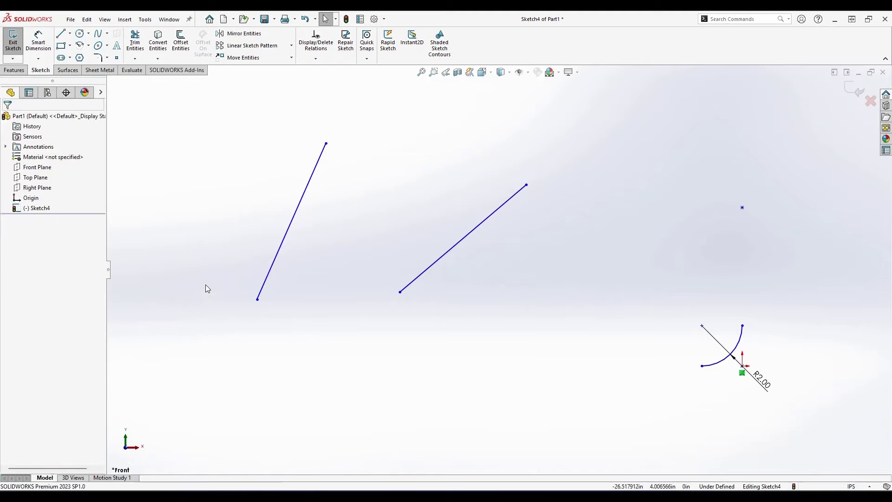
Move the upper endpoint of the left slanted line directly above its lower endpoint, making the line vertical and about 6 in long.
{"action": "left_click", "coordinate": [135, 42]}
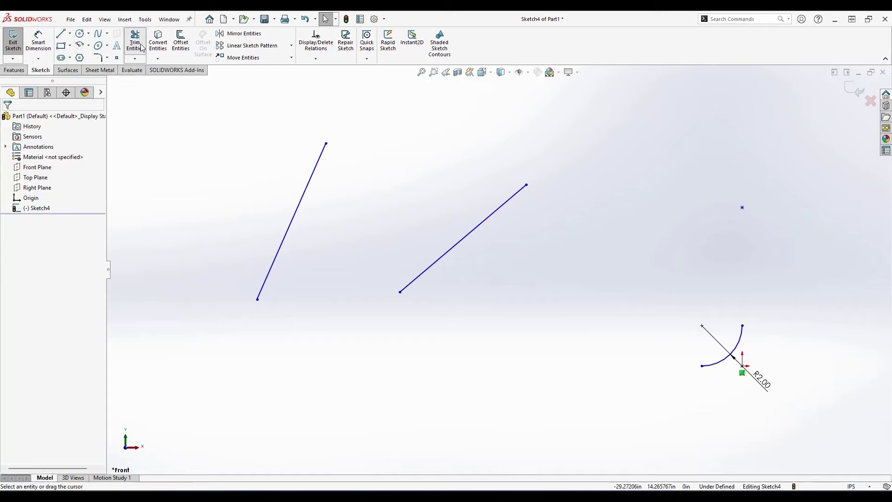
{"action": "key", "text": "Escape"}
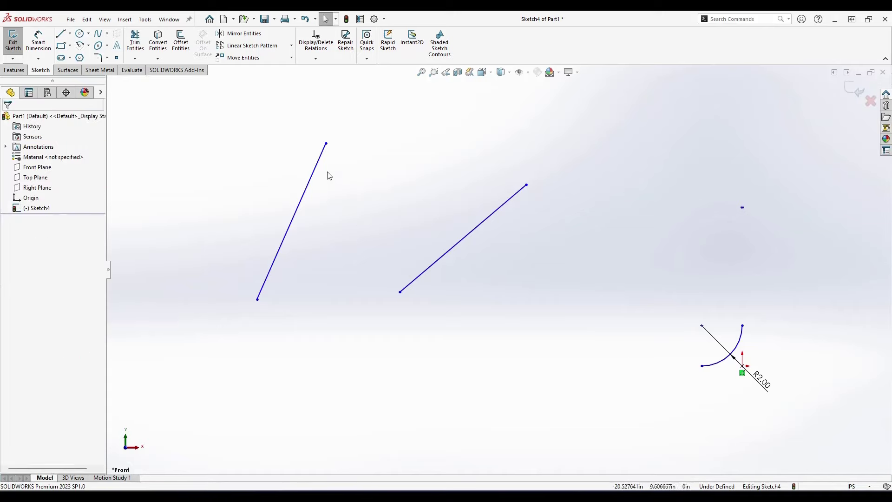
{"action": "left_click_drag", "start_coordinate": [326, 145], "coordinate": [257, 177]}
{"action": "key", "text": "l"}
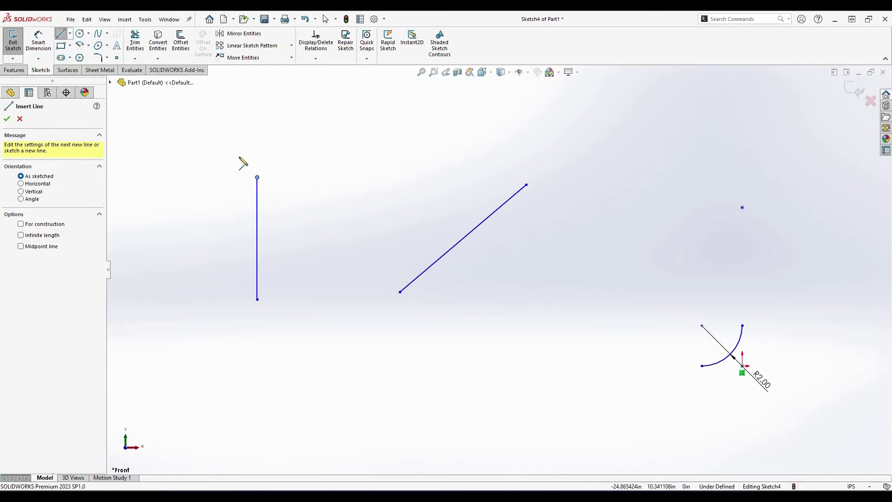
{"action": "left_click", "coordinate": [226, 159]}
{"action": "key", "text": "Escape"}
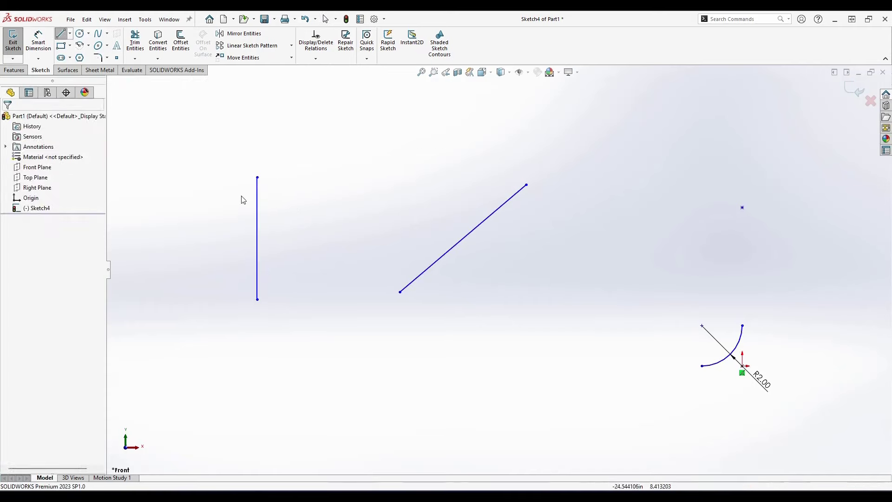
Sketch a horizontal line crossing the vertical line near its upper end.
{"action": "left_click", "coordinate": [61, 33]}
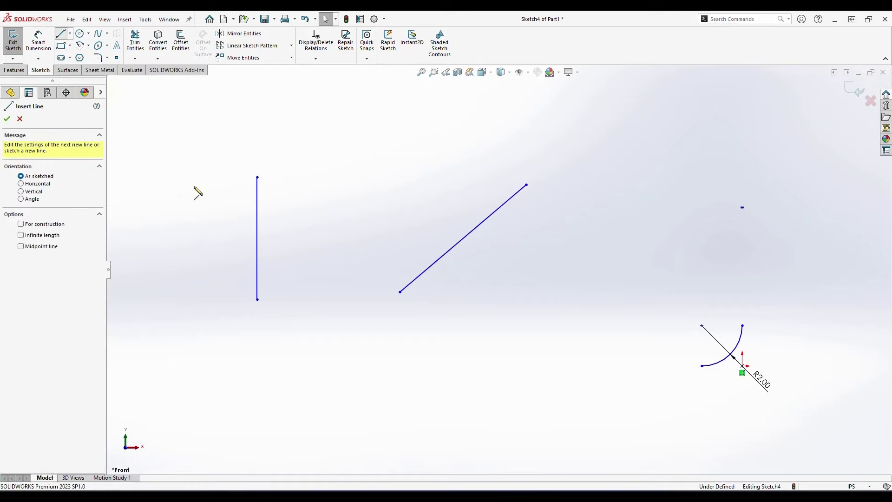
{"action": "left_click_drag", "start_coordinate": [200, 196], "coordinate": [306, 199]}
{"action": "key", "text": "Escape"}
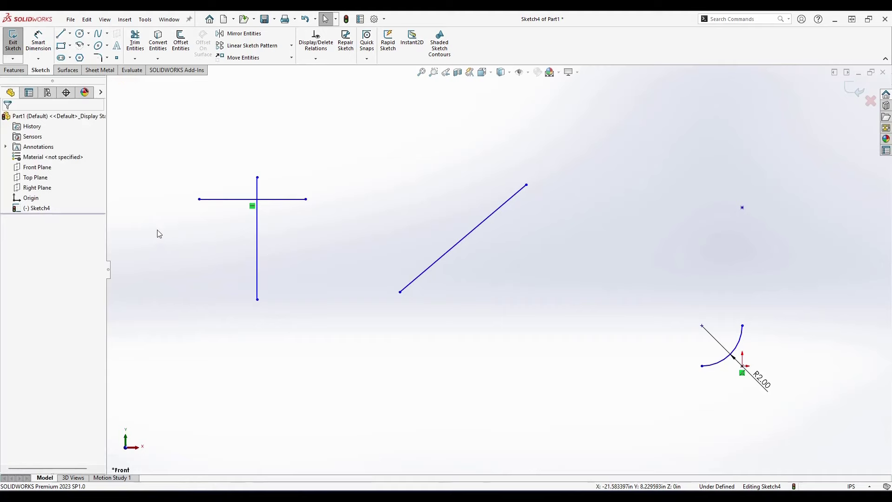
Trim the crossing lines to a corner, keeping the lower part of the vertical line and the right part of the horizontal line.
{"action": "left_click", "coordinate": [134, 41]}
{"action": "scroll", "coordinate": [256, 235], "scroll_direction": "down", "scroll_amount": 5}
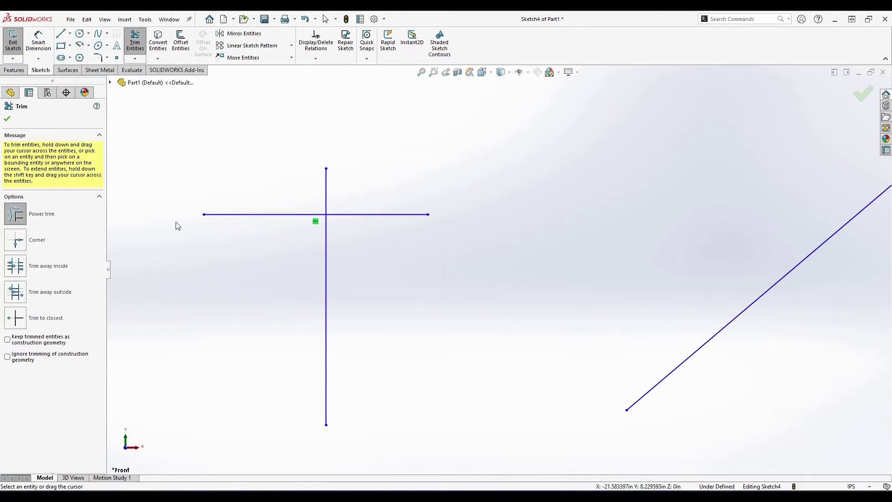
{"action": "left_click", "coordinate": [15, 239]}
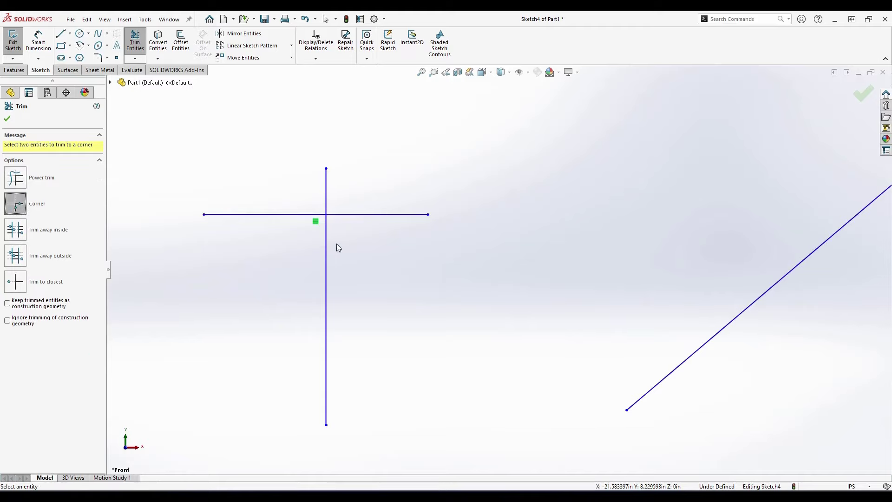
{"action": "left_click", "coordinate": [326, 230]}
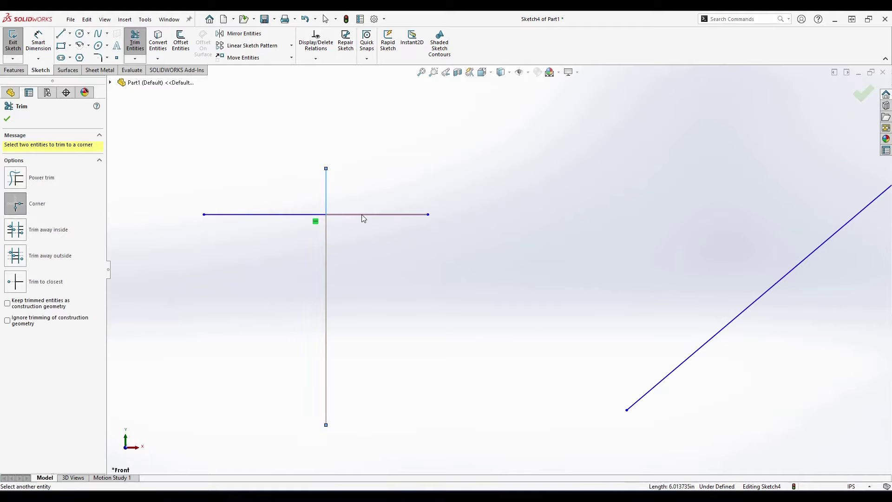
{"action": "left_click", "coordinate": [362, 214]}
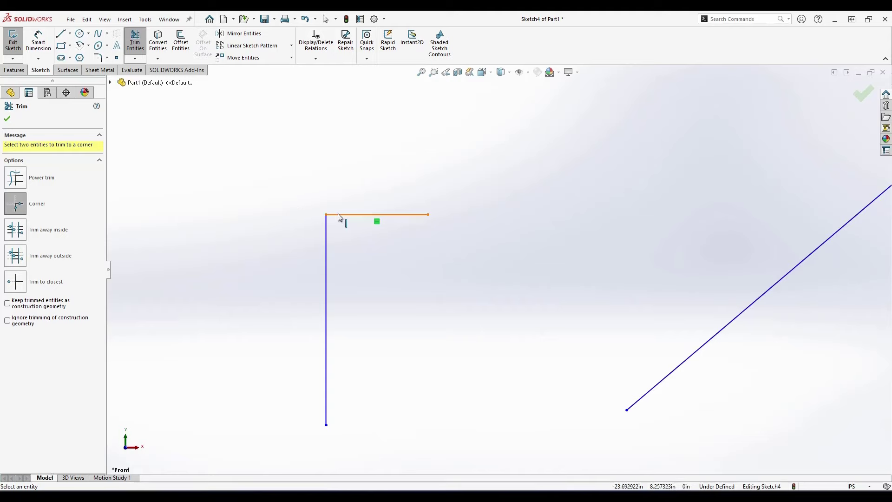
{"action": "left_click", "coordinate": [7, 120]}
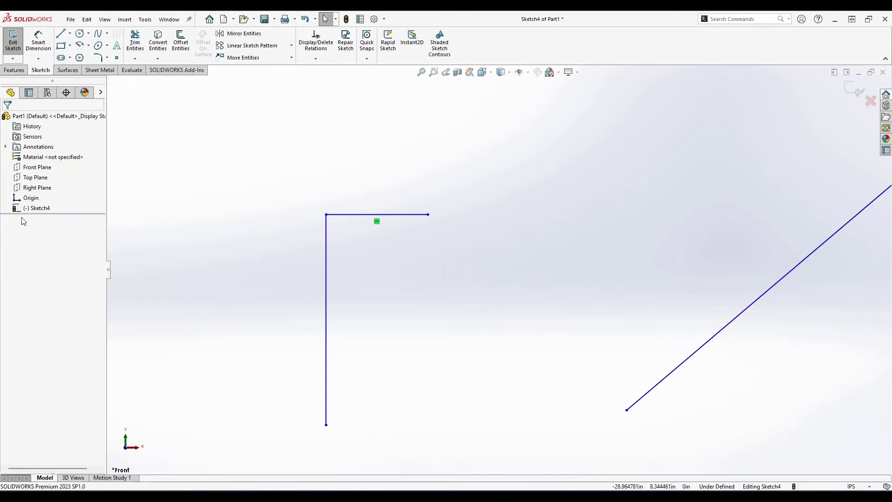
Sketch a vertical line below the right end of the short horizontal line, leaving a small gap between them.
{"action": "left_click", "coordinate": [135, 42]}
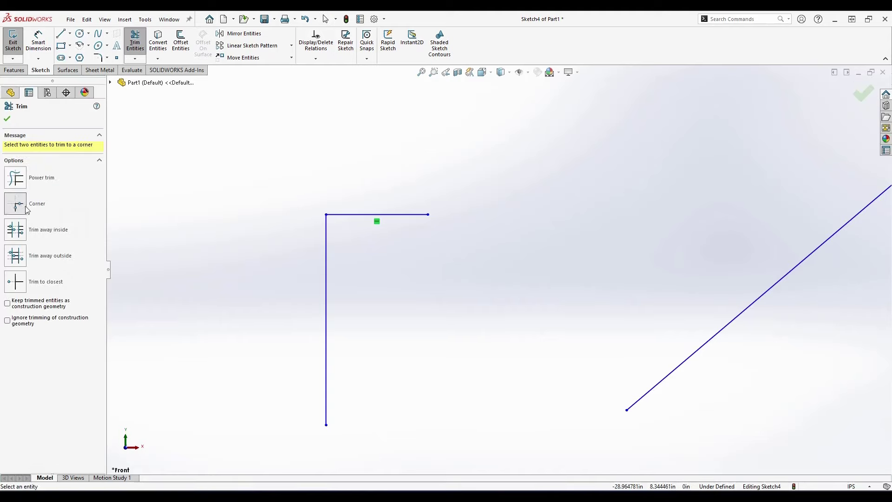
{"action": "scroll", "coordinate": [189, 199], "scroll_direction": "down", "scroll_amount": 3}
{"action": "scroll", "coordinate": [190, 199], "scroll_direction": "up", "scroll_amount": 3}
{"action": "scroll", "coordinate": [189, 199], "scroll_direction": "up", "scroll_amount": 6}
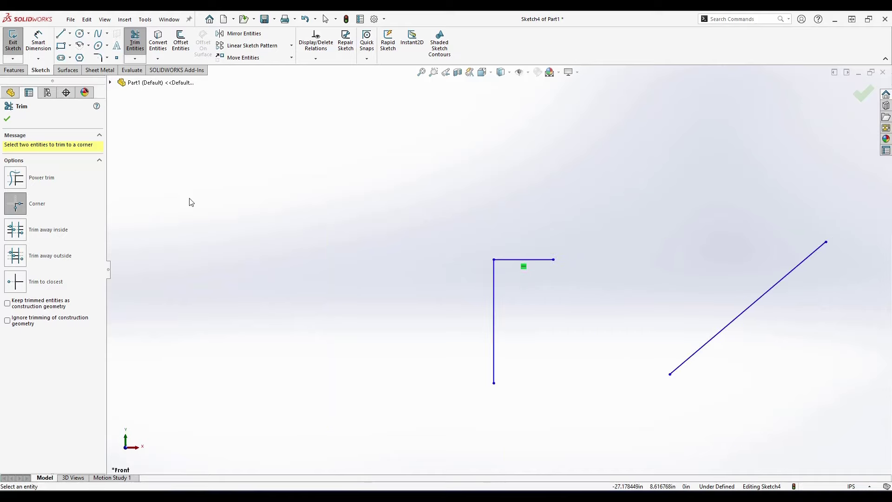
{"action": "scroll", "coordinate": [578, 315], "scroll_direction": "down", "scroll_amount": 4}
{"action": "scroll", "coordinate": [418, 249], "scroll_direction": "down", "scroll_amount": 1}
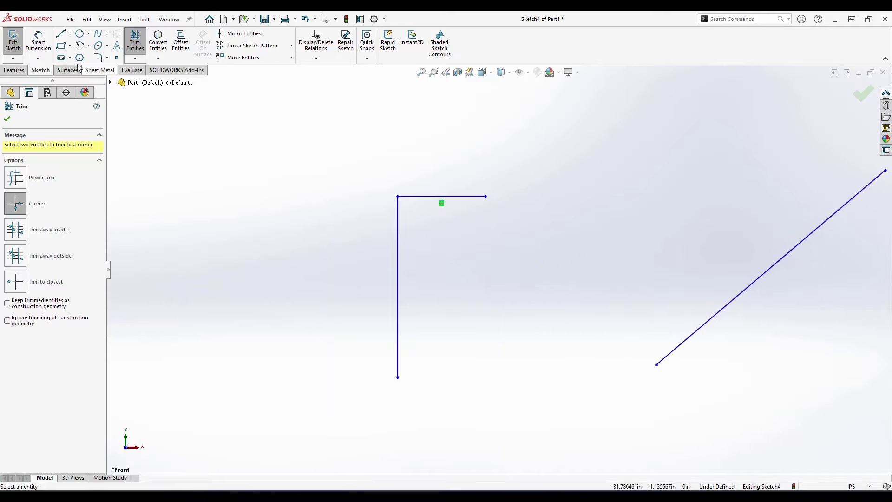
{"action": "left_click", "coordinate": [61, 34]}
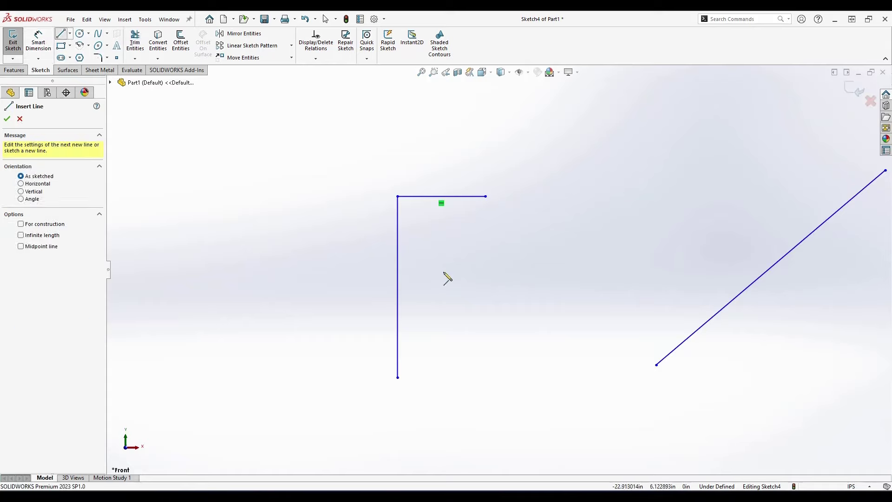
{"action": "left_click", "coordinate": [485, 218]}
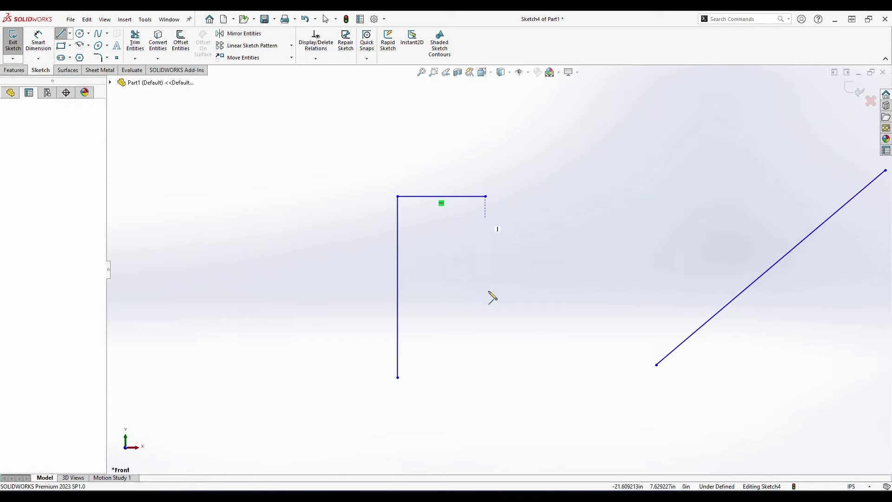
{"action": "left_click", "coordinate": [485, 319]}
{"action": "key", "text": "Escape"}
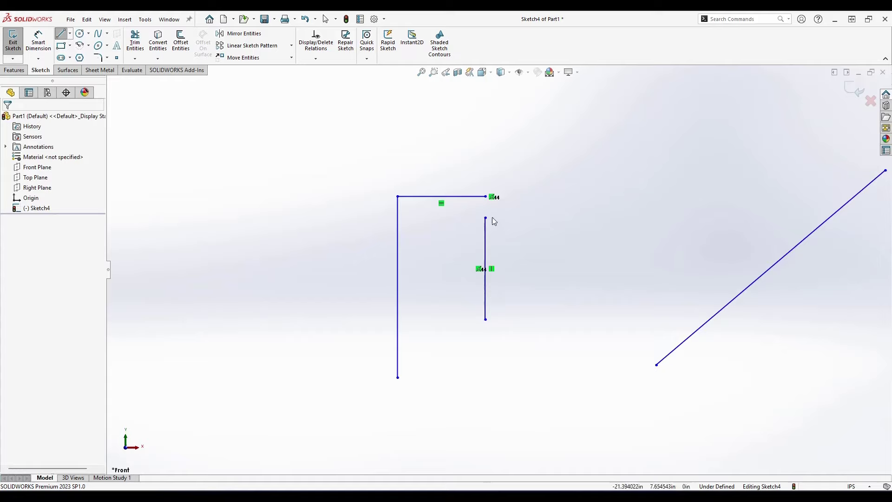
{"action": "key", "text": "Escape"}
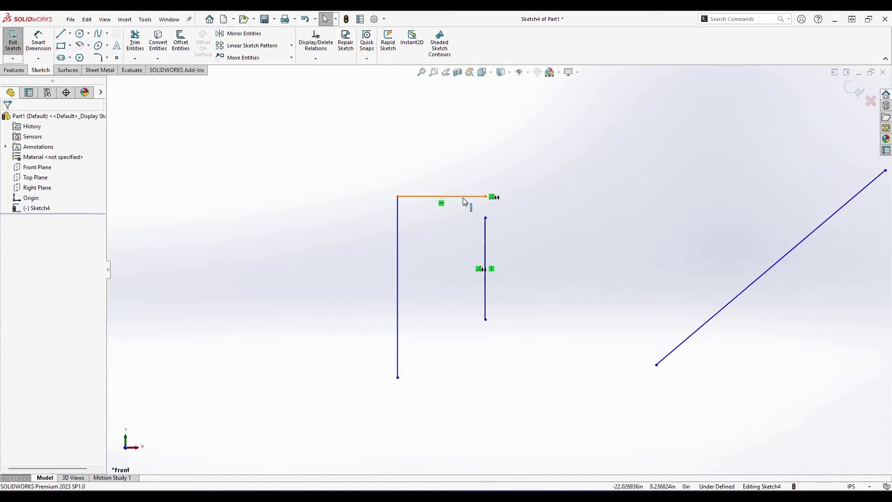
Close the gap with a corner trim between the short horizontal line and the new vertical line.
{"action": "left_click", "coordinate": [134, 41]}
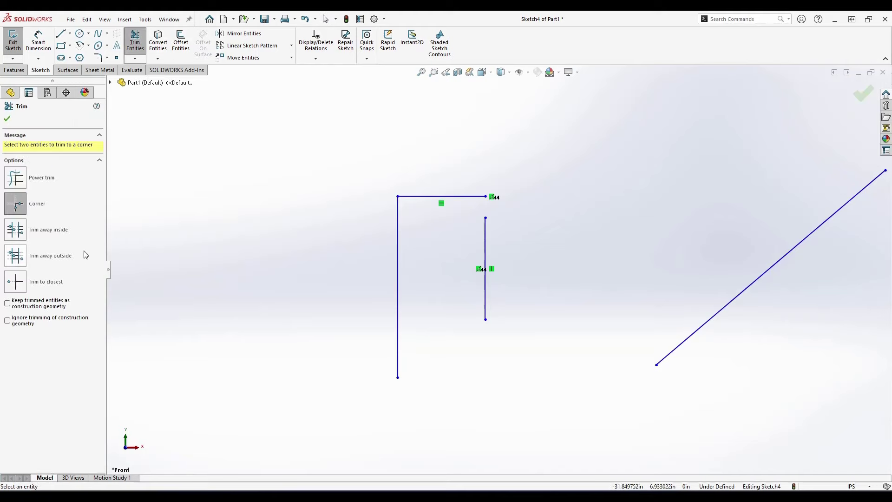
{"action": "left_click", "coordinate": [458, 197]}
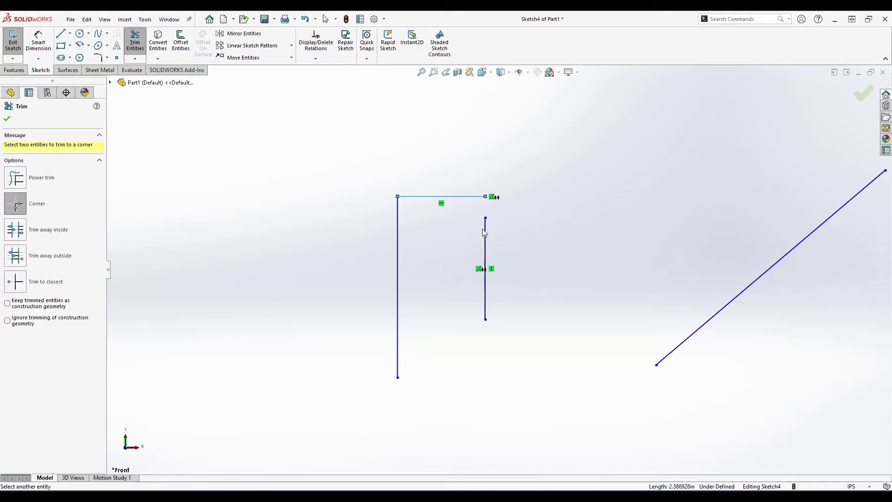
{"action": "left_click", "coordinate": [484, 233]}
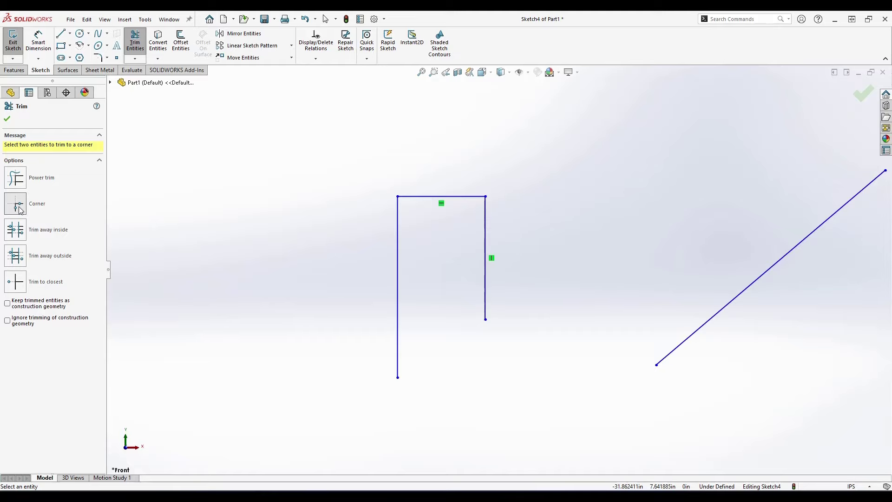
Sketch a horizontal line about 6.3 in long above and left of the corner shape, plus a vertical line just below it without touching.
{"action": "left_click", "coordinate": [60, 33]}
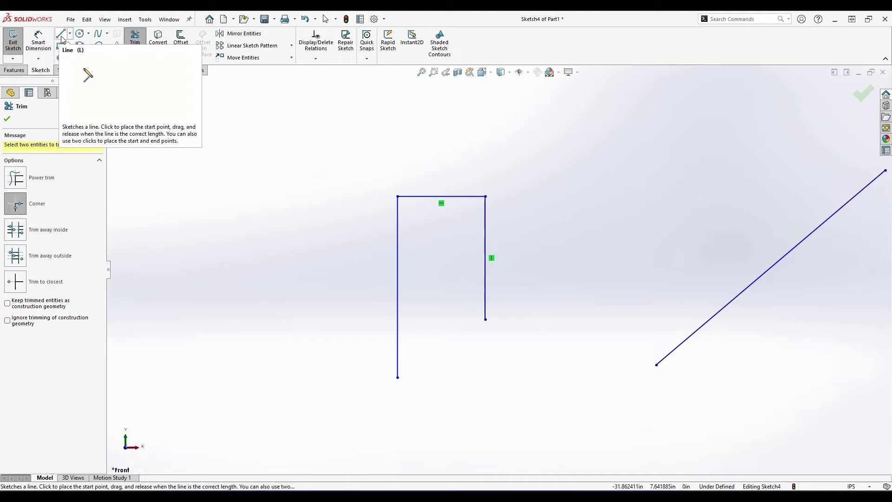
{"action": "left_click", "coordinate": [181, 153]}
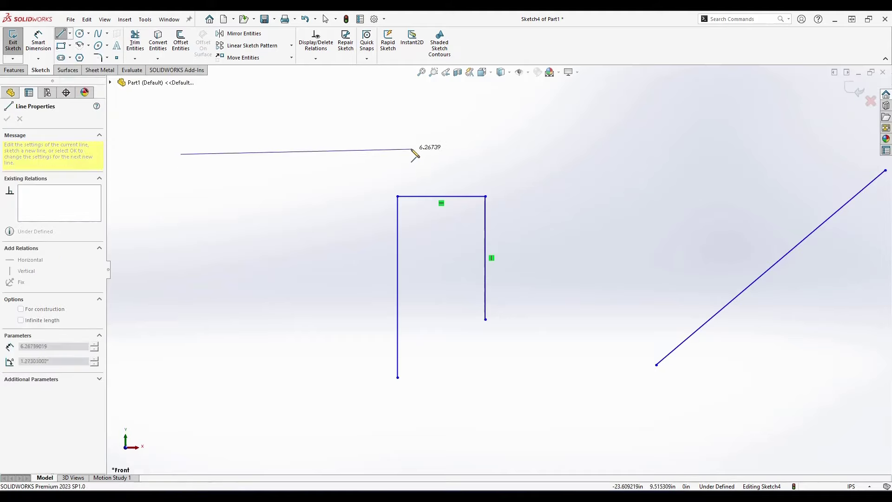
{"action": "double_click", "coordinate": [414, 154]}
{"action": "key", "text": "Escape"}
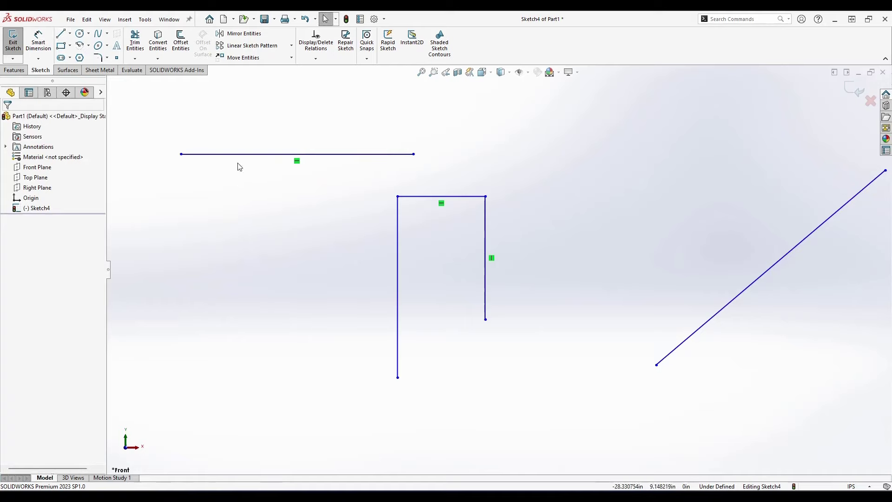
{"action": "key", "text": "l"}
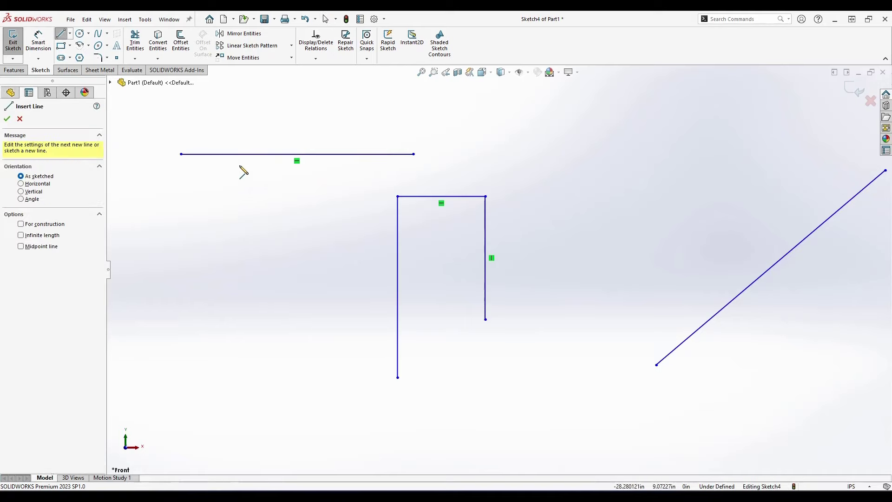
{"action": "left_click", "coordinate": [240, 165]}
{"action": "left_click", "coordinate": [240, 305]}
{"action": "key", "text": "Escape"}
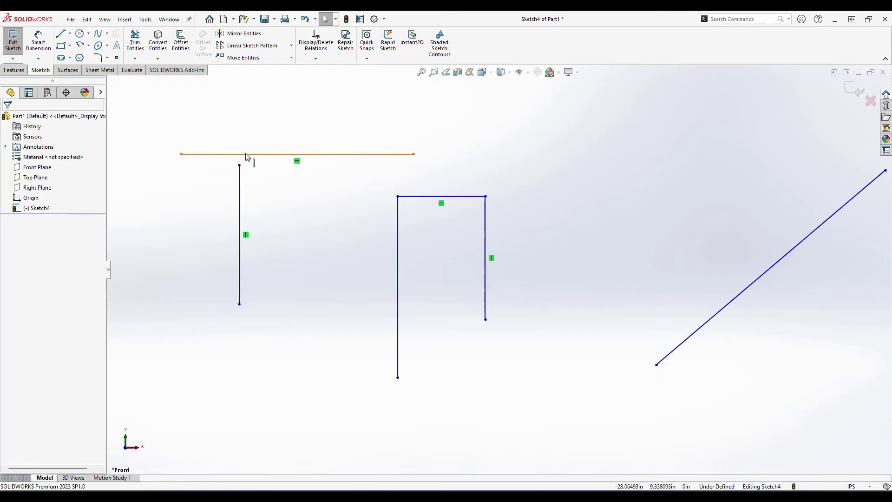
Corner-trim the new vertical line with the right part of the long horizontal line so they meet at one corner.
{"action": "left_click", "coordinate": [141, 49]}
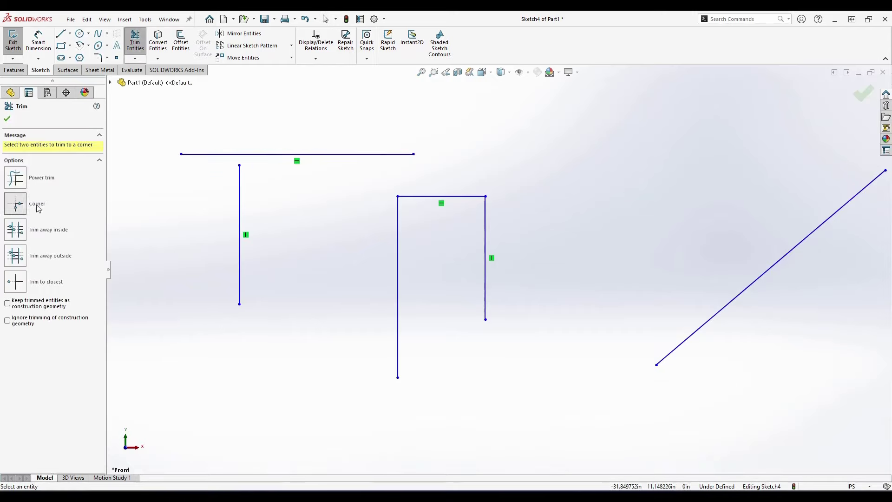
{"action": "left_click", "coordinate": [17, 204]}
{"action": "left_click", "coordinate": [240, 190]}
{"action": "left_click", "coordinate": [292, 154]}
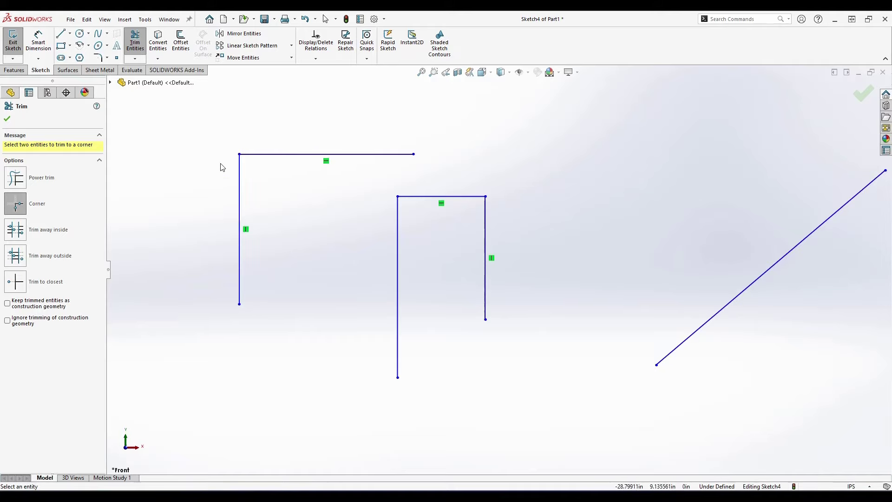
{"action": "key", "text": "Escape"}
Select all entities and dimensions in the sketch and delete them.
{"action": "key", "text": "f"}
{"action": "key", "text": "ctrl+a"}
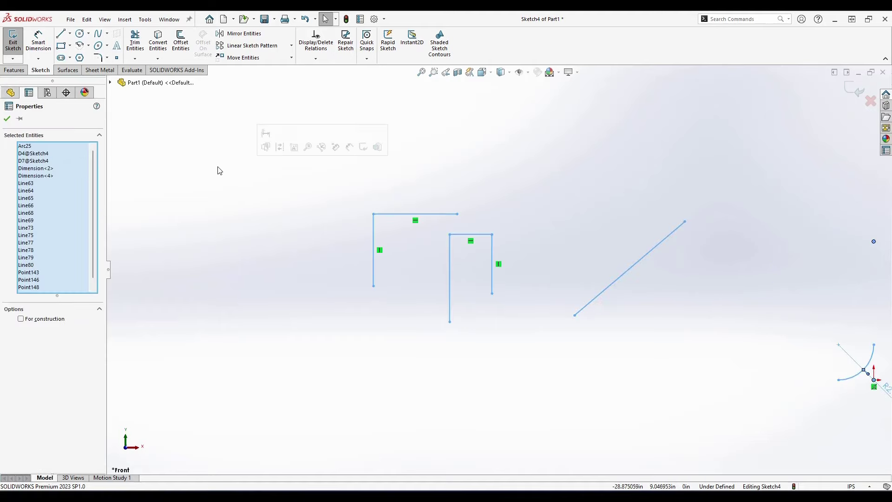
{"action": "key", "text": "Delete"}
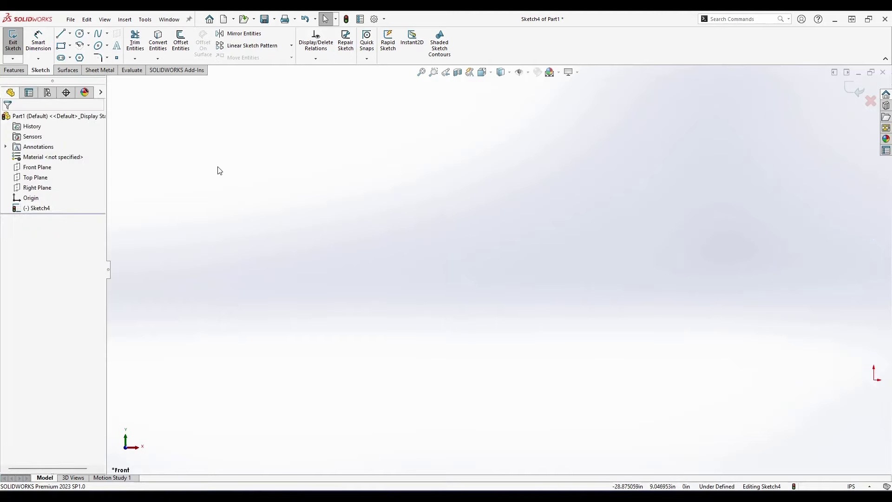
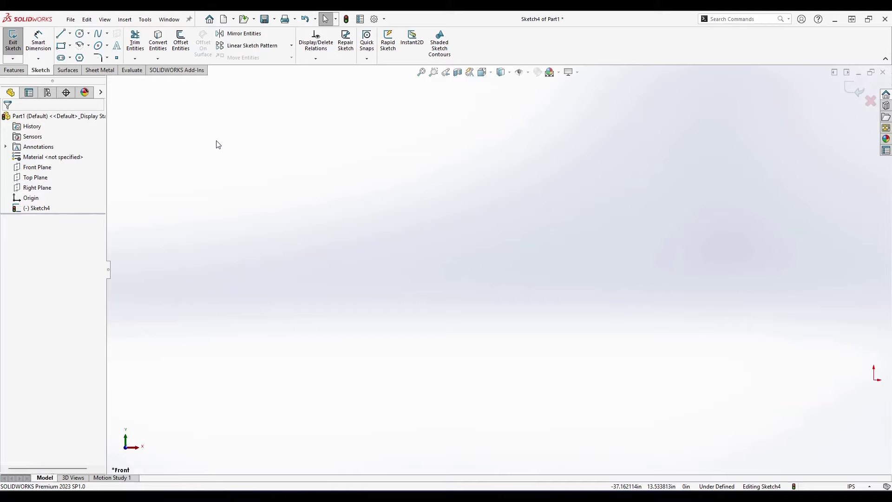
Sketch a small circle in the empty sketch, up and to the left of the origin.
{"action": "left_click", "coordinate": [80, 33]}
{"action": "left_click", "coordinate": [358, 212]}
{"action": "left_click", "coordinate": [364, 235]}
{"action": "key", "text": "Escape"}
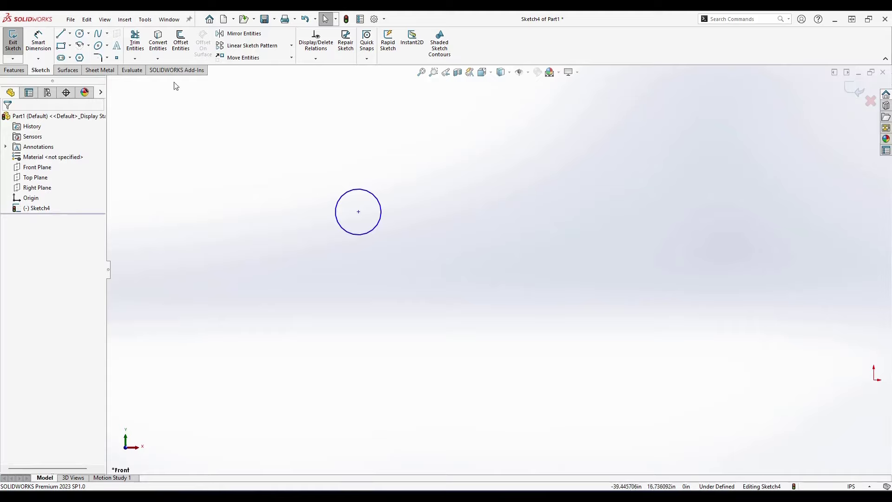
Offset the circle outward by 1 in to make a larger concentric circle with an offset dimension.
{"action": "left_click", "coordinate": [182, 52]}
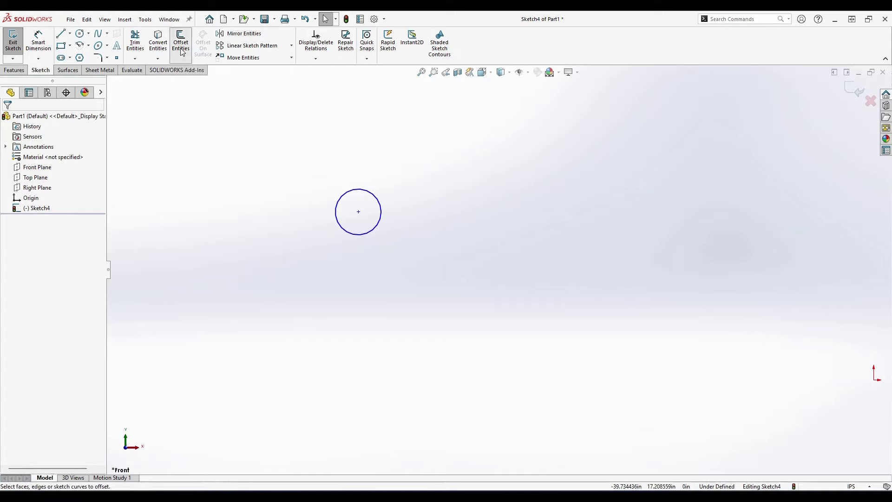
{"action": "left_click", "coordinate": [369, 235]}
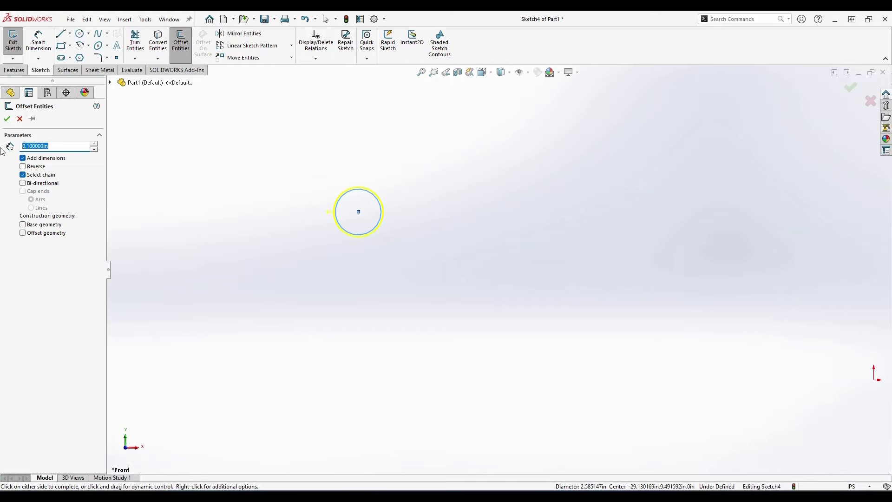
{"action": "type", "text": "1"}
{"action": "key", "text": "Return"}
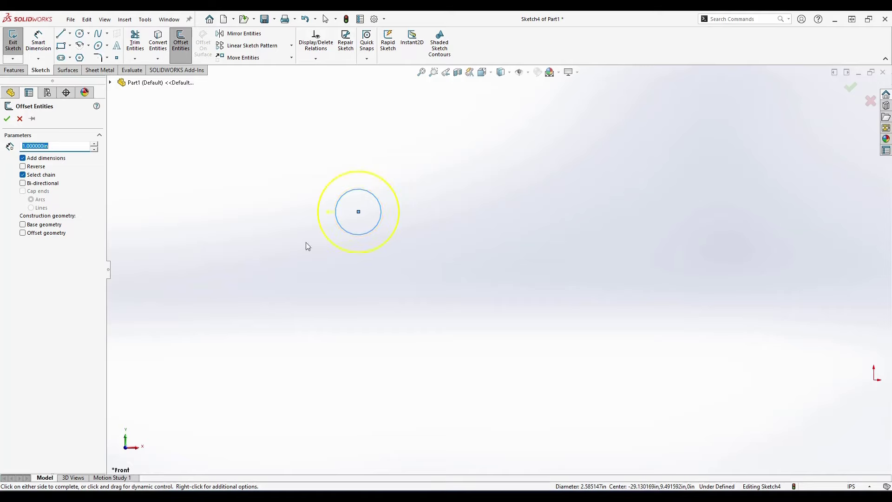
{"action": "left_click", "coordinate": [7, 119]}
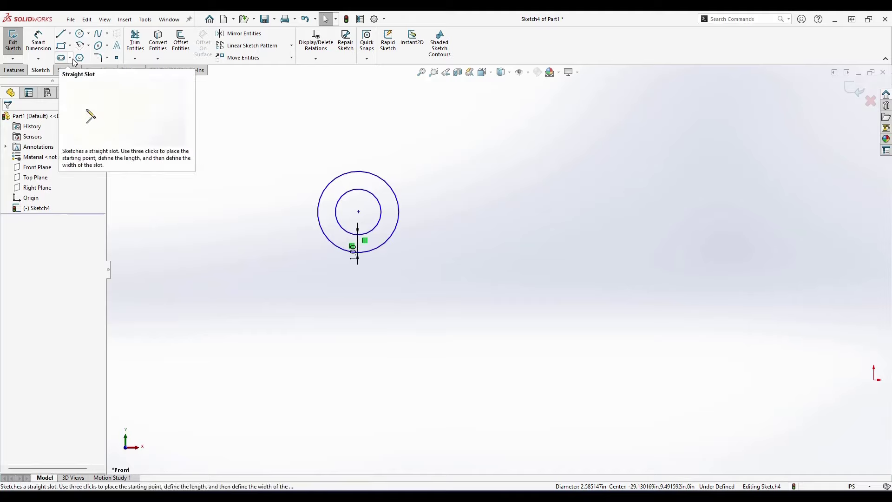
Sketch a corner rectangle about 6.43 in wide and 4.99 in high, to the right of and below the circles.
{"action": "left_click", "coordinate": [60, 45]}
{"action": "left_click", "coordinate": [495, 231]}
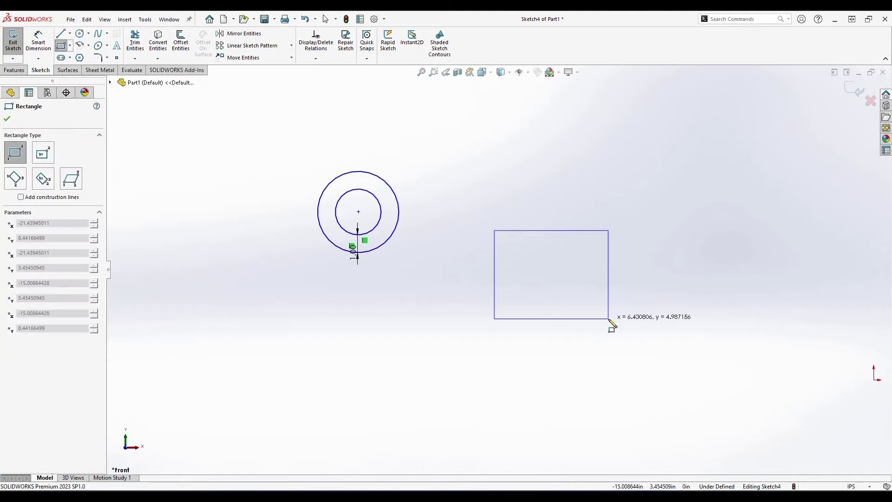
{"action": "left_click", "coordinate": [609, 319]}
{"action": "key", "text": "Escape"}
Choose the rectangle's upper edge for a 1 in chained offset and try the reversed direction before returning it outward.
{"action": "left_click", "coordinate": [181, 43]}
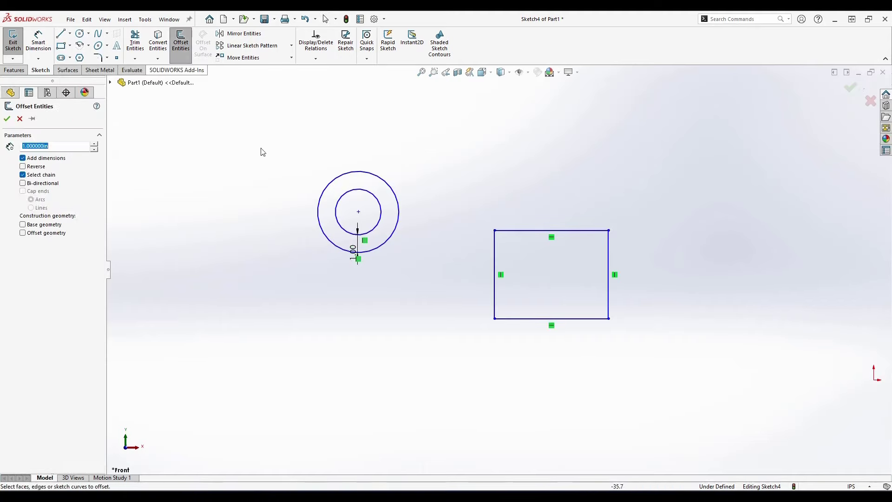
{"action": "left_click", "coordinate": [534, 231]}
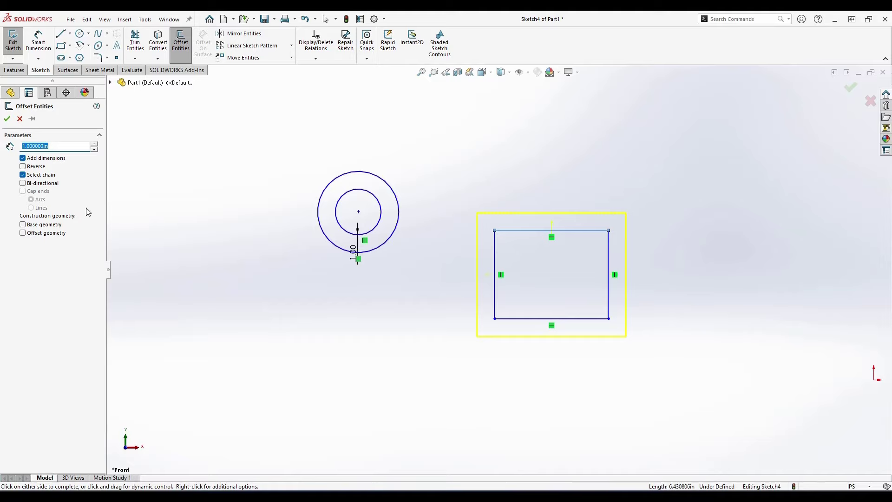
{"action": "left_click", "coordinate": [37, 170]}
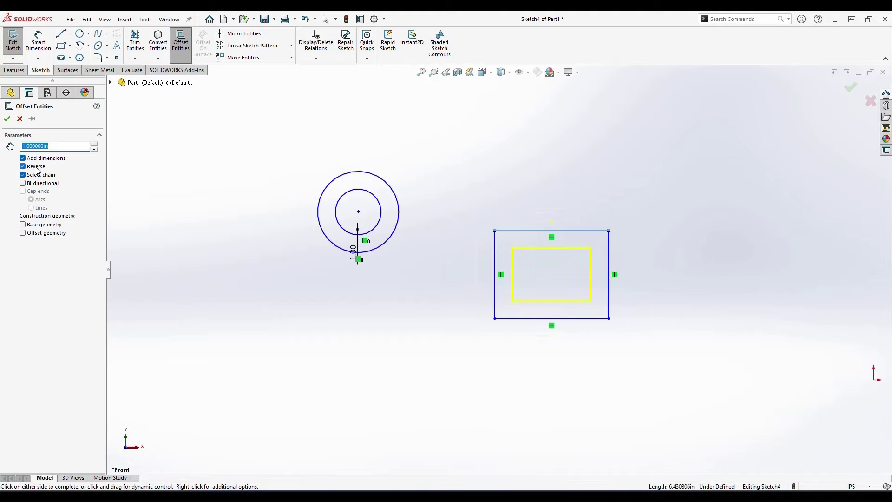
{"action": "left_click", "coordinate": [38, 168]}
{"action": "left_click", "coordinate": [40, 159]}
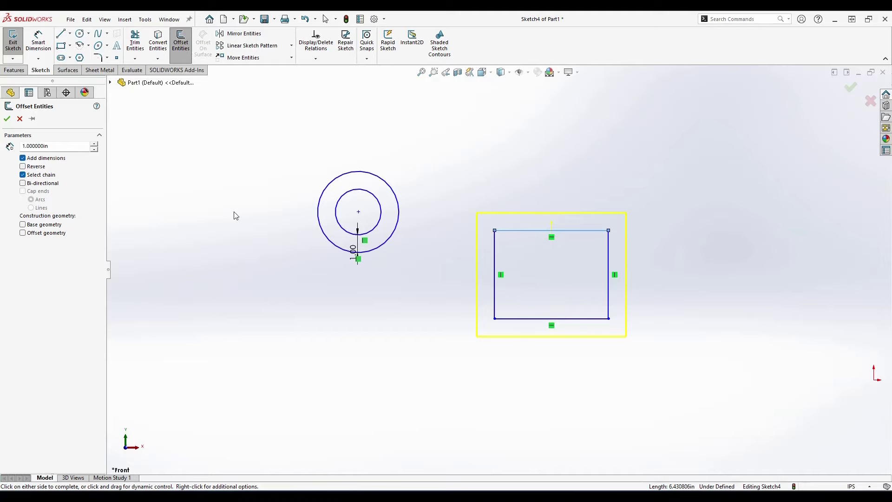
Offset only the rectangle's upper, left and lower edges 1 in bi-directionally, with chain selection turned off.
{"action": "left_click", "coordinate": [38, 178]}
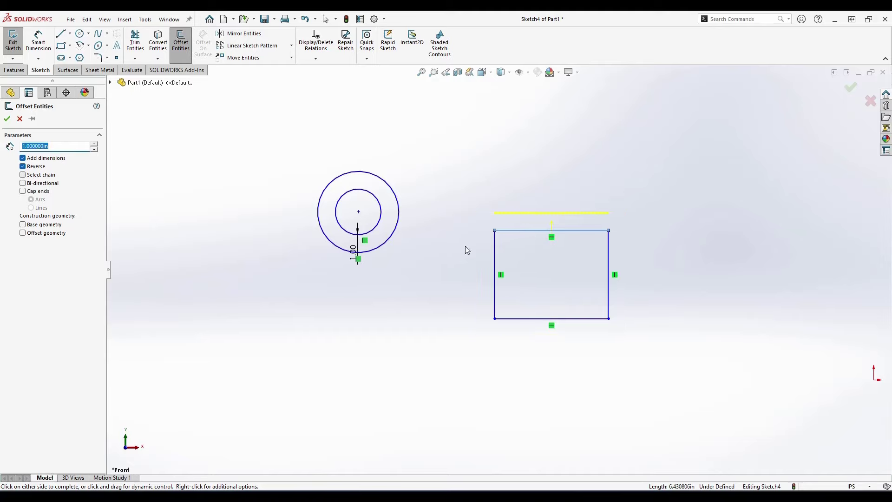
{"action": "left_click", "coordinate": [495, 251]}
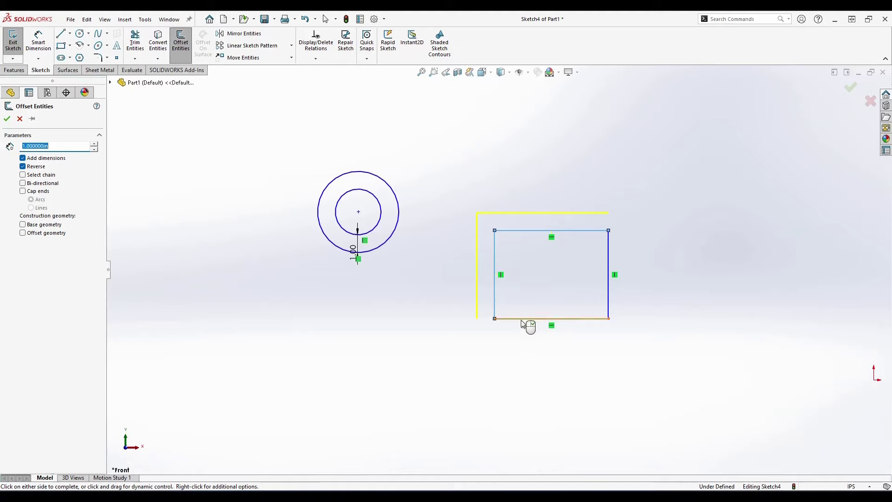
{"action": "left_click", "coordinate": [527, 319]}
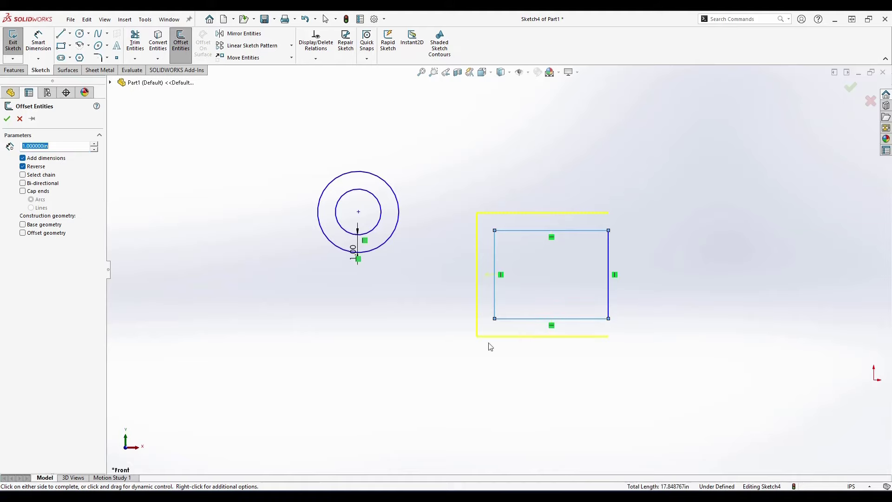
{"action": "left_click", "coordinate": [35, 183]}
{"action": "scroll", "coordinate": [578, 261], "scroll_direction": "down", "scroll_amount": 2}
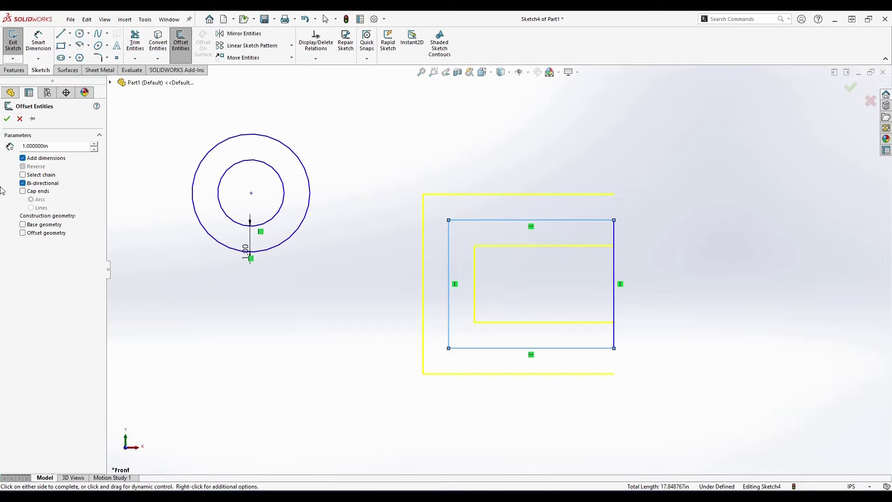
{"action": "left_click", "coordinate": [7, 119]}
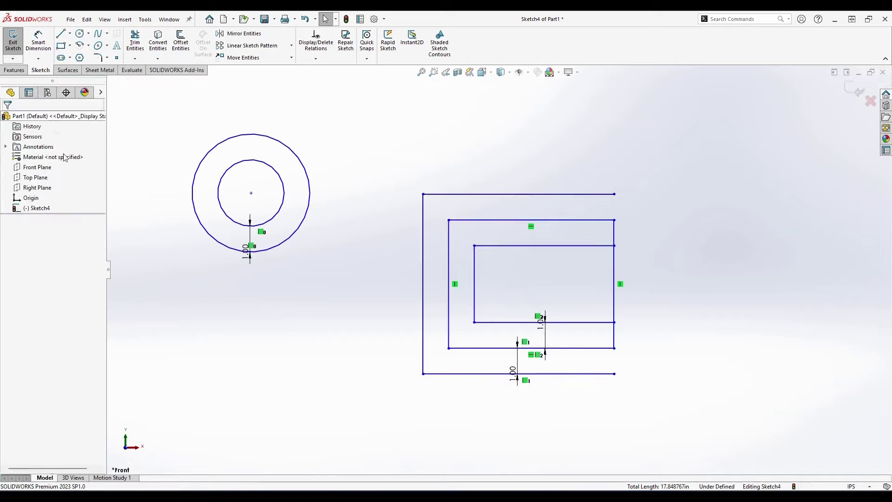
Select all circles, rectangle lines and offset dimensions in the sketch and delete them.
{"action": "key", "text": "f"}
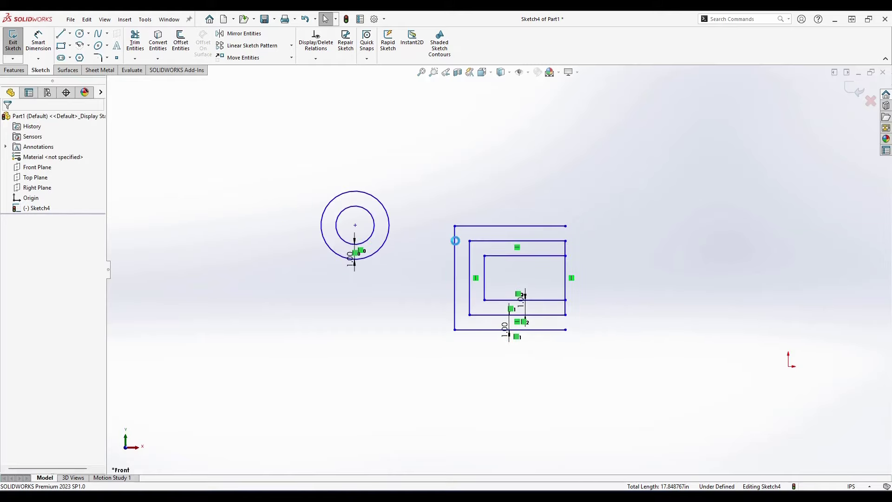
{"action": "key", "text": "ctrl+a"}
{"action": "key", "text": "Delete"}
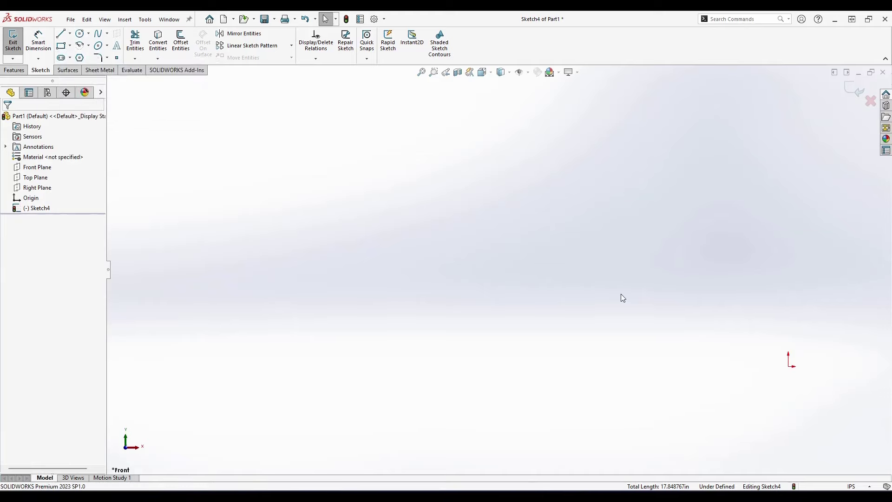
Sketch a vertical centerline straight up from the origin.
{"action": "scroll", "coordinate": [541, 259], "scroll_direction": "up", "scroll_amount": 3}
{"action": "scroll", "coordinate": [747, 357], "scroll_direction": "down", "scroll_amount": 4}
{"action": "scroll", "coordinate": [576, 296], "scroll_direction": "down", "scroll_amount": 2}
{"action": "left_click", "coordinate": [70, 34]}
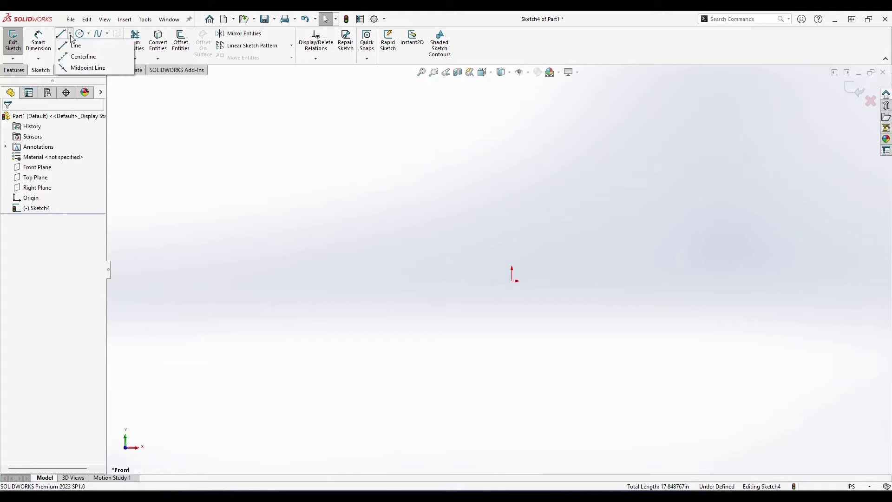
{"action": "left_click", "coordinate": [84, 56]}
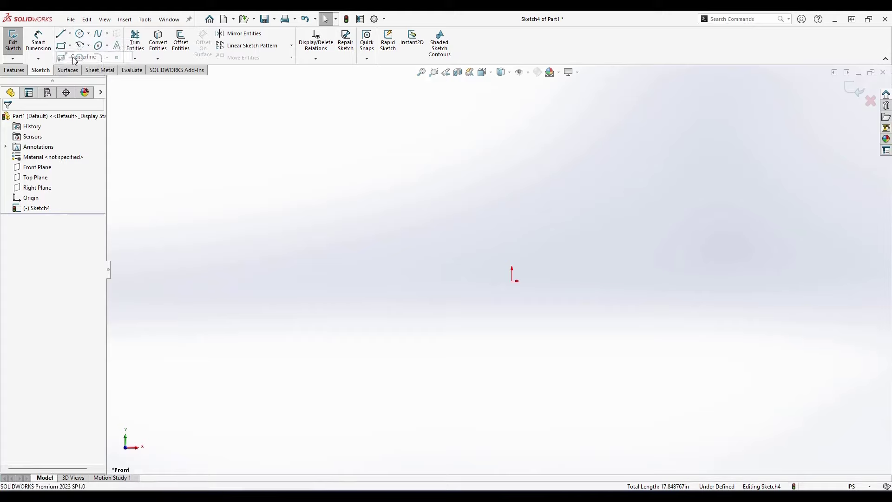
{"action": "left_click", "coordinate": [512, 281]}
{"action": "left_click", "coordinate": [512, 138]}
{"action": "key", "text": "Escape"}
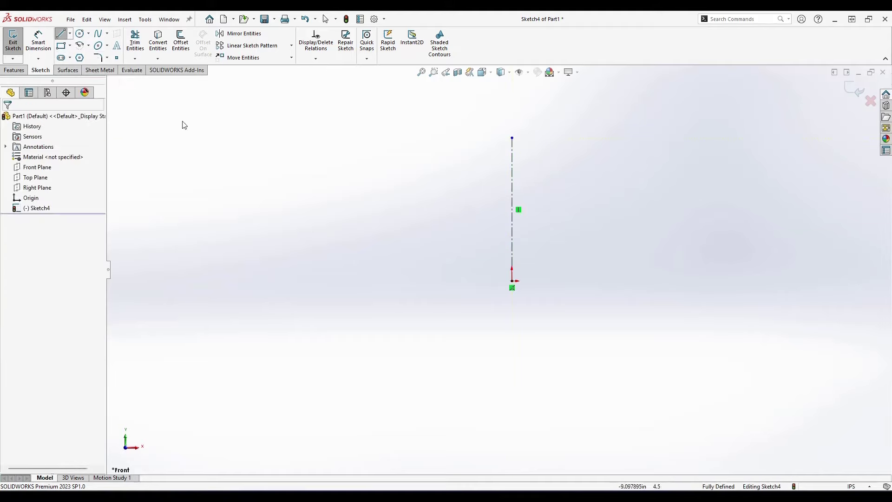
Sketch a circle about 2.37 in in diameter to the left of the centerline, without touching it.
{"action": "left_click", "coordinate": [80, 34]}
{"action": "left_click", "coordinate": [425, 199]}
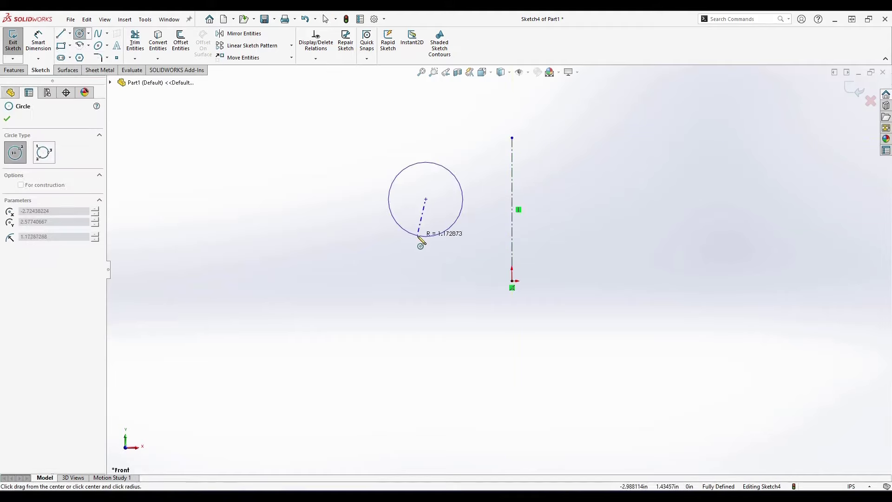
{"action": "left_click", "coordinate": [420, 237]}
{"action": "key", "text": "Escape"}
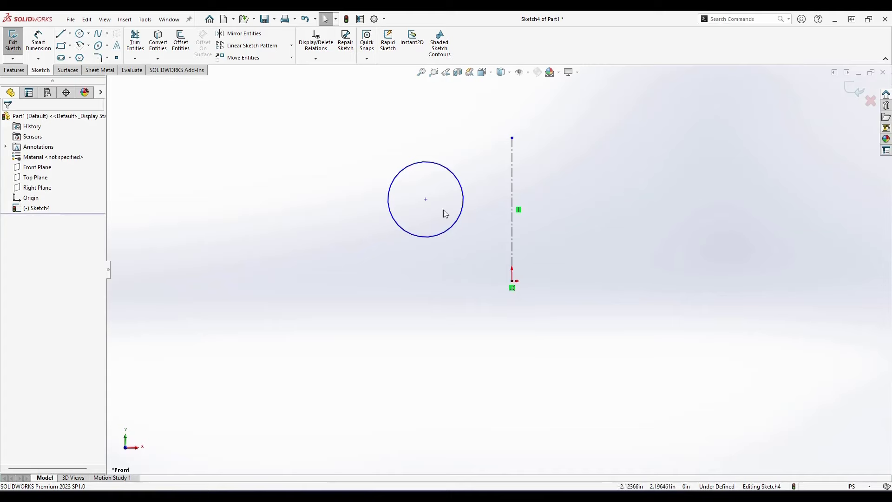
Mirror the circle about the vertical centerline, keeping the original as a copy.
{"action": "left_click", "coordinate": [239, 37]}
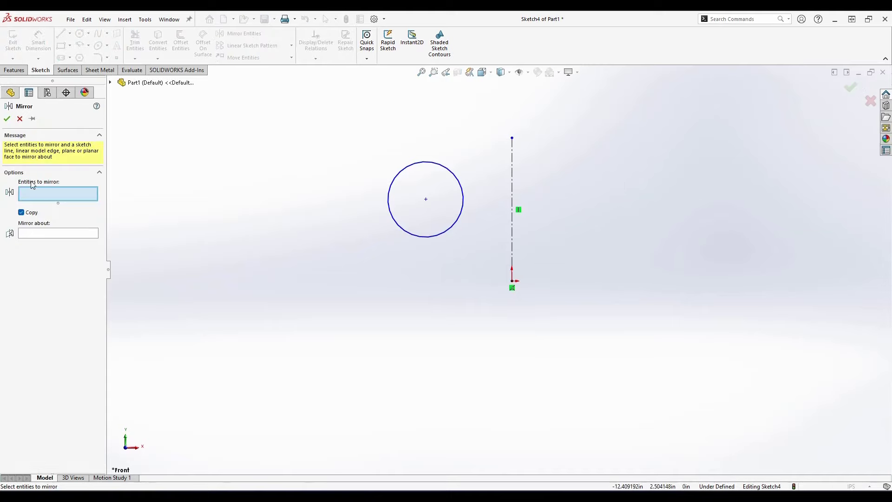
{"action": "left_click", "coordinate": [397, 226]}
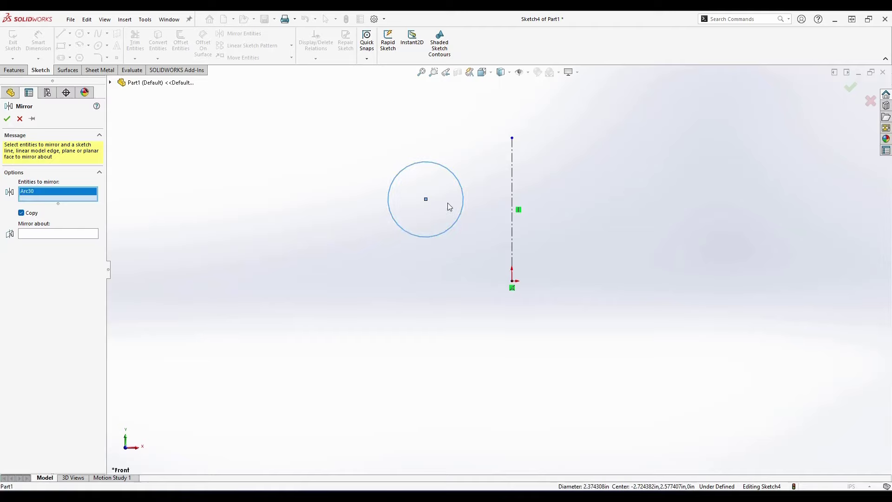
{"action": "left_click", "coordinate": [52, 235]}
{"action": "left_click", "coordinate": [512, 243]}
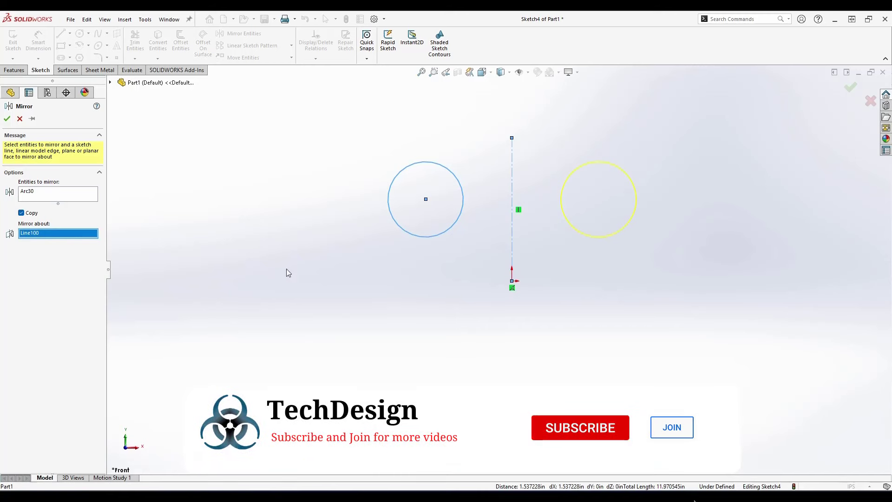
{"action": "left_click", "coordinate": [7, 119]}
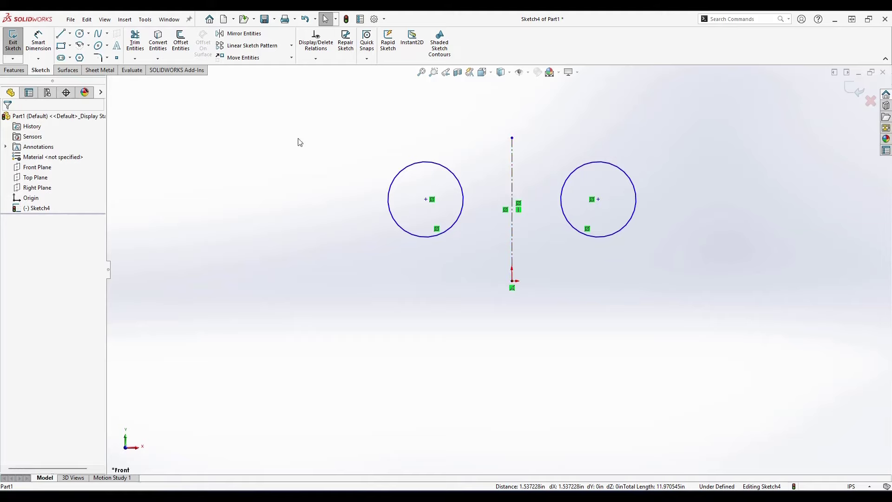
{"action": "left_click", "coordinate": [254, 46]}
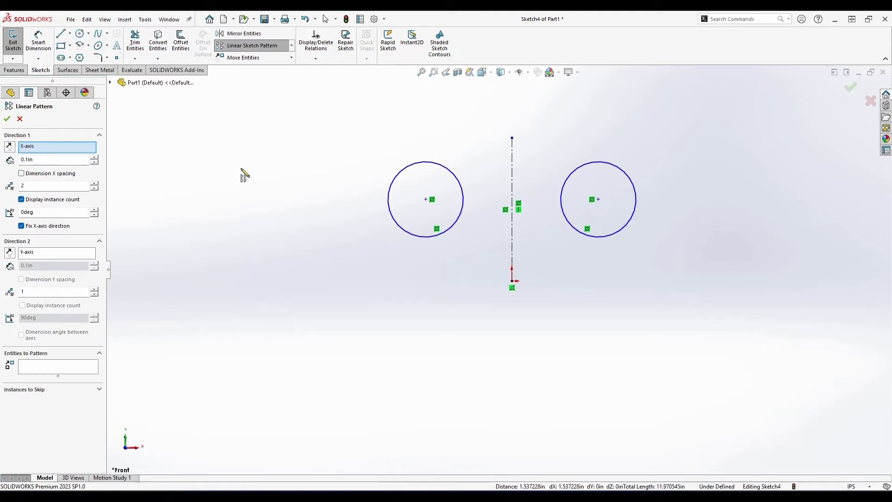
{"action": "left_click", "coordinate": [292, 45]}
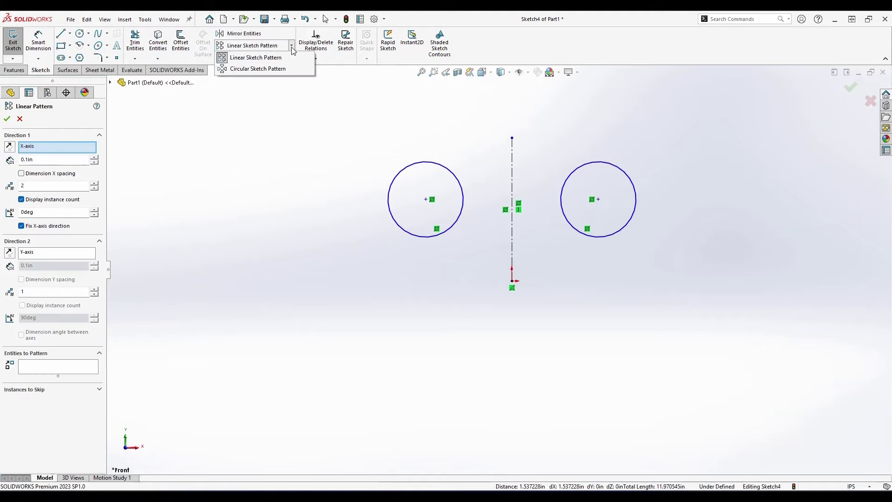
{"action": "left_click", "coordinate": [232, 184]}
{"action": "scroll", "coordinate": [194, 201], "scroll_direction": "down", "scroll_amount": 2}
{"action": "scroll", "coordinate": [195, 196], "scroll_direction": "up", "scroll_amount": 4}
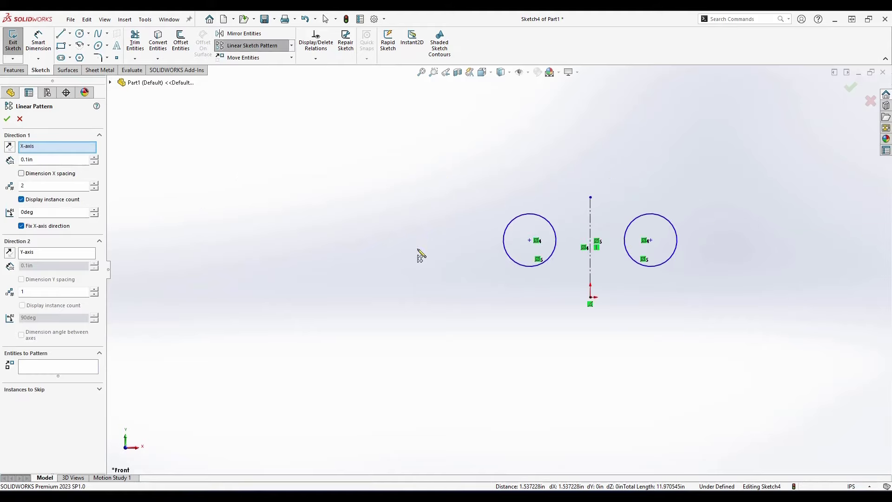
{"action": "scroll", "coordinate": [400, 259], "scroll_direction": "up", "scroll_amount": 4}
{"action": "scroll", "coordinate": [597, 288], "scroll_direction": "down", "scroll_amount": 4}
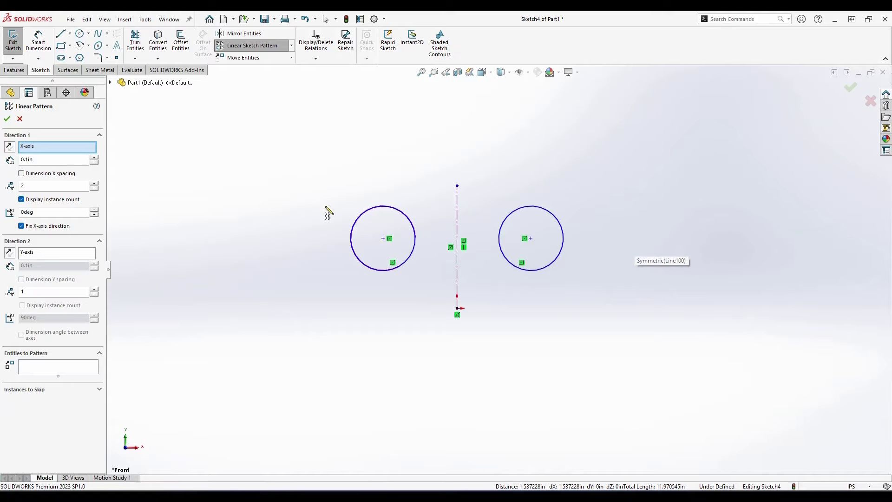
{"action": "left_click", "coordinate": [505, 261]}
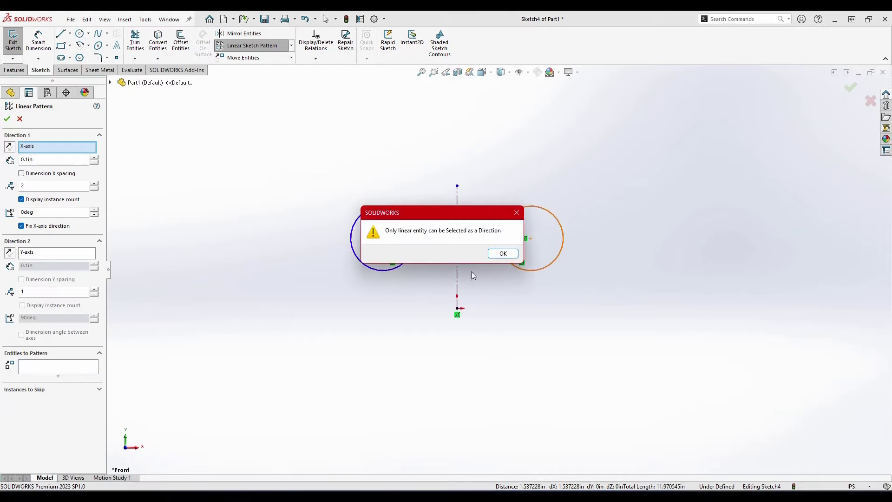
{"action": "left_click", "coordinate": [503, 255]}
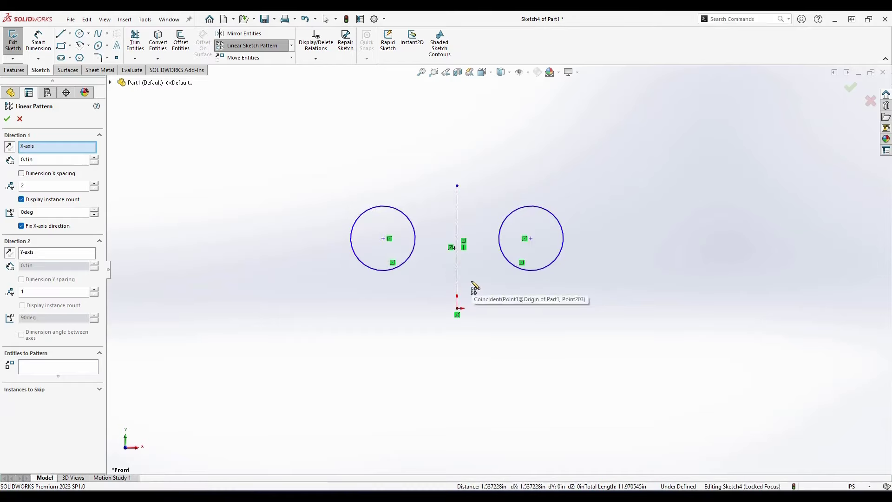
{"action": "key", "text": "Escape"}
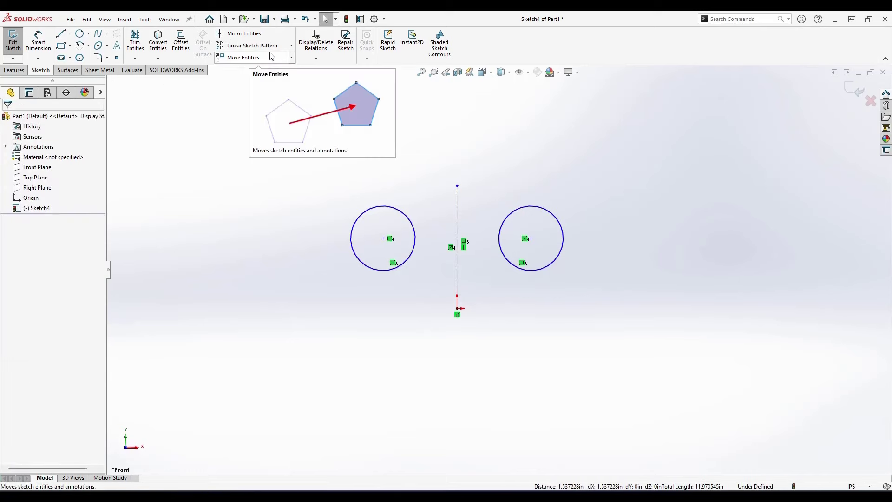
Start a linear sketch pattern of the circle right of the centerline along the X-axis, spaced about 2.585 in.
{"action": "left_click", "coordinate": [251, 45]}
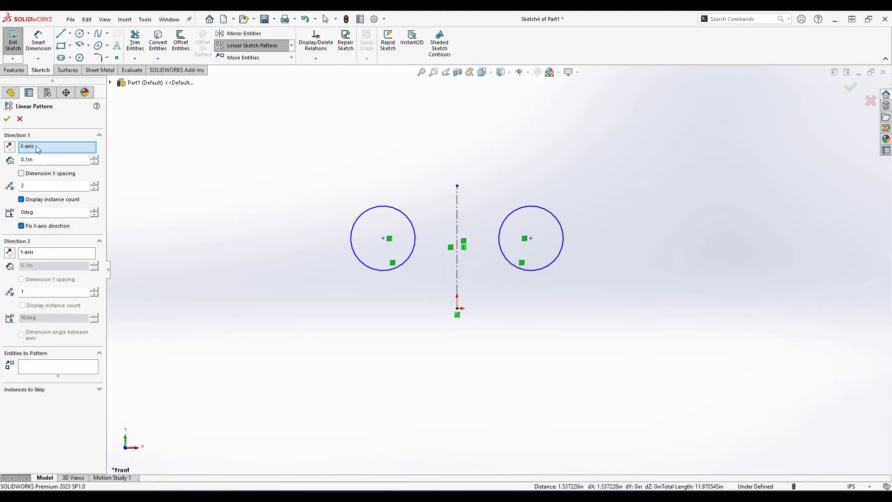
{"action": "left_click", "coordinate": [58, 365]}
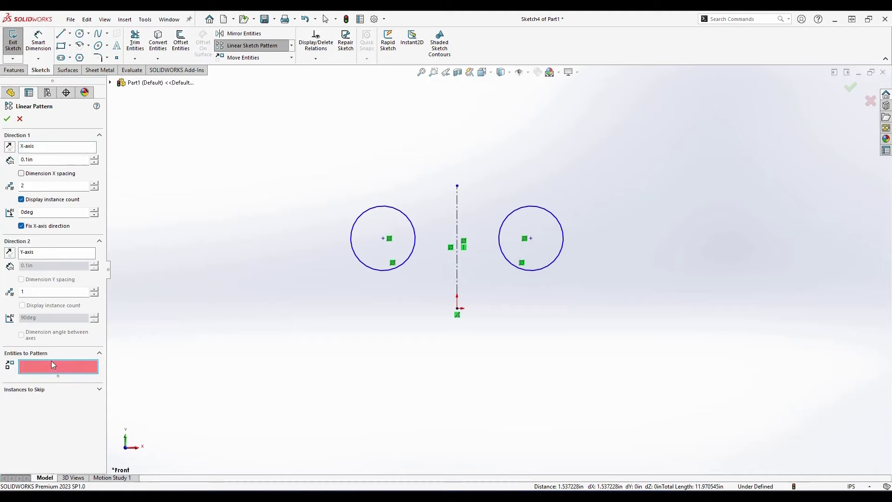
{"action": "left_click", "coordinate": [528, 270]}
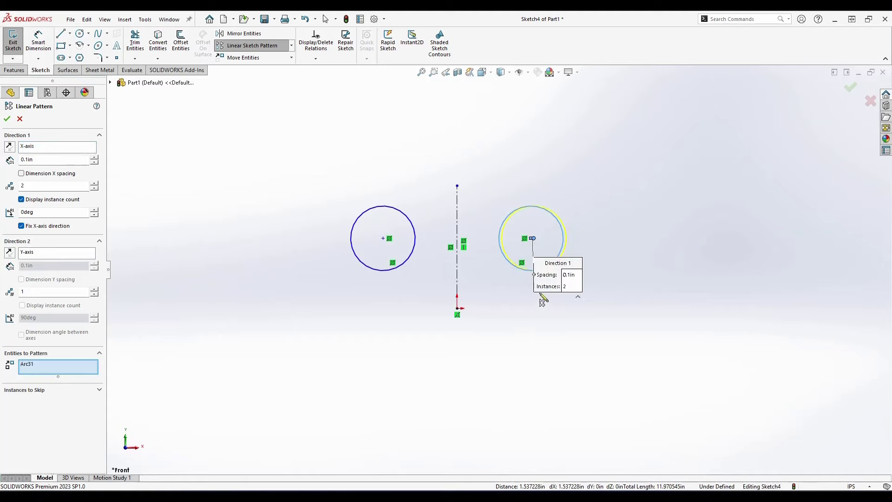
{"action": "scroll", "coordinate": [549, 272], "scroll_direction": "down", "scroll_amount": 4}
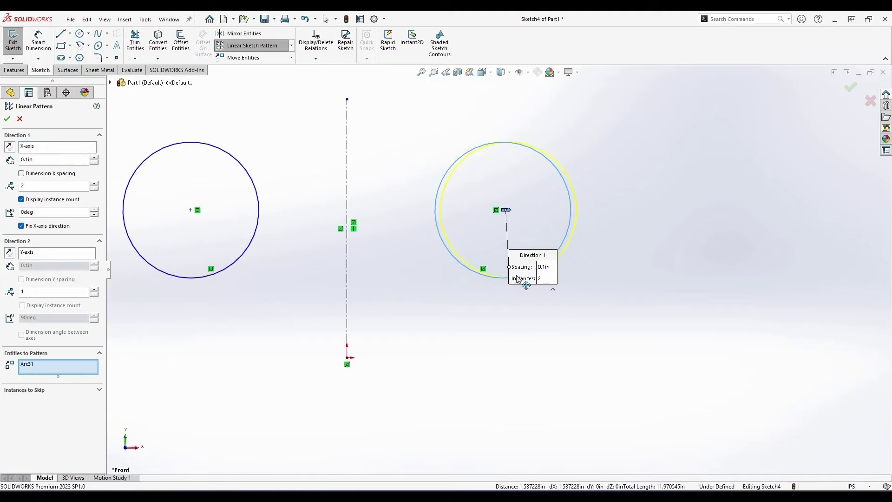
{"action": "scroll", "coordinate": [509, 296], "scroll_direction": "up", "scroll_amount": 2}
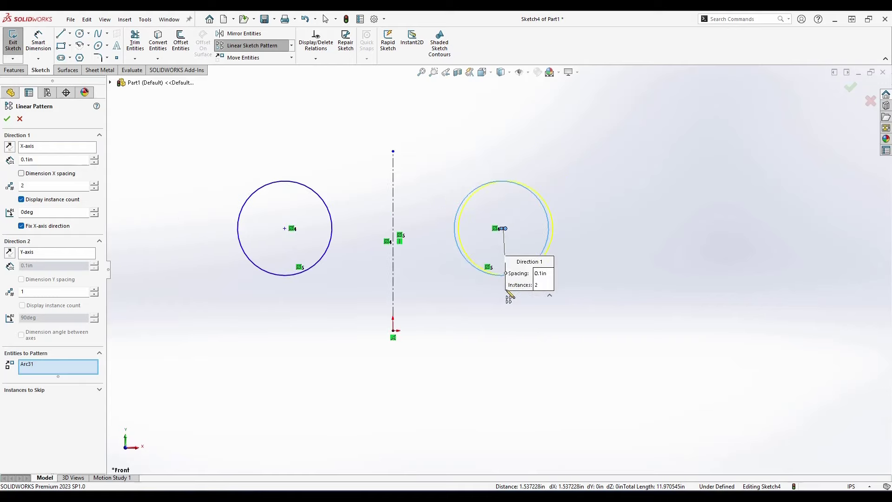
{"action": "scroll", "coordinate": [509, 296], "scroll_direction": "down", "scroll_amount": 2}
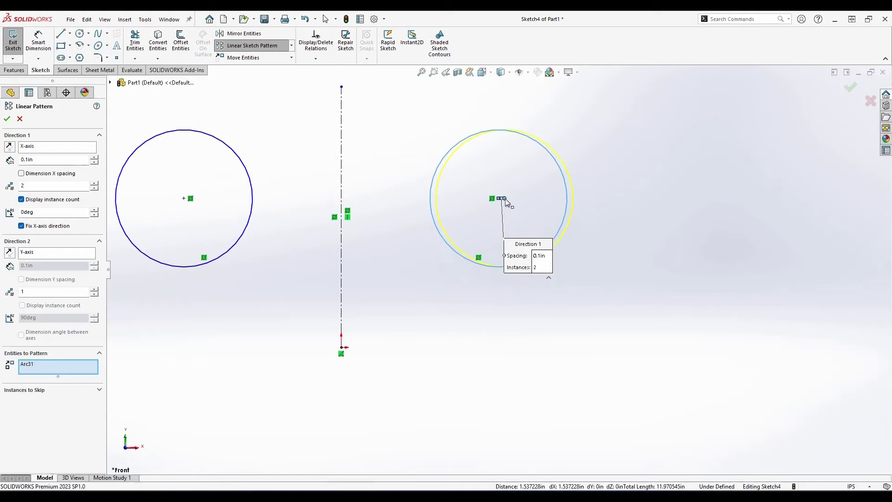
{"action": "left_click_drag", "start_coordinate": [505, 200], "coordinate": [629, 221]}
{"action": "scroll", "coordinate": [491, 245], "scroll_direction": "up", "scroll_amount": 2}
{"action": "scroll", "coordinate": [544, 262], "scroll_direction": "down", "scroll_amount": 1}
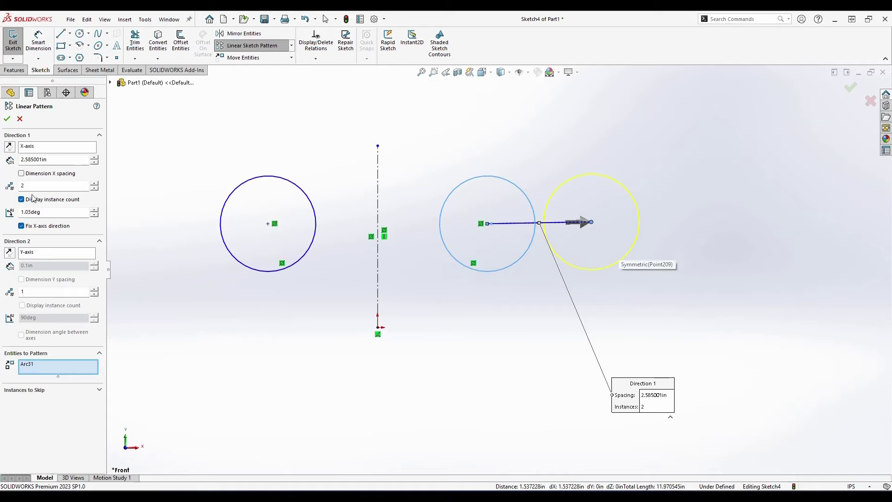
Set the linear pattern to 5 instances with 5 in spacing and apply it.
{"action": "left_click_drag", "start_coordinate": [33, 187], "coordinate": [1, 191]}
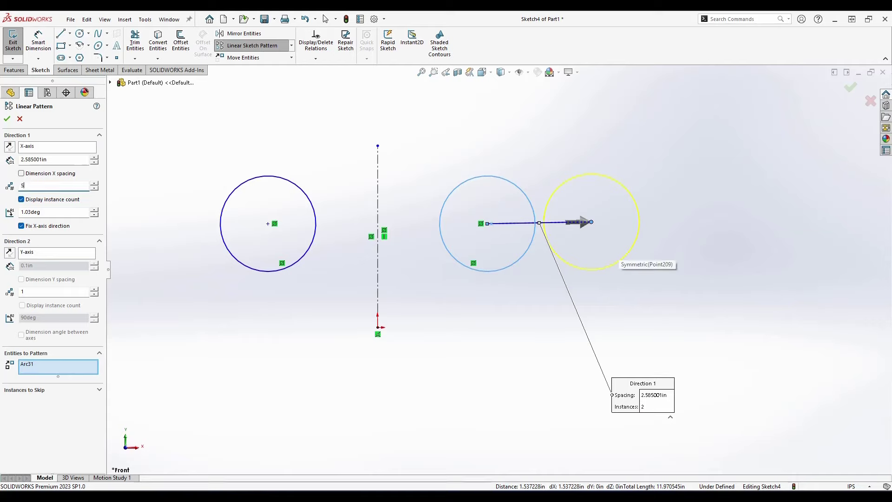
{"action": "scroll", "coordinate": [308, 252], "scroll_direction": "up", "scroll_amount": 1}
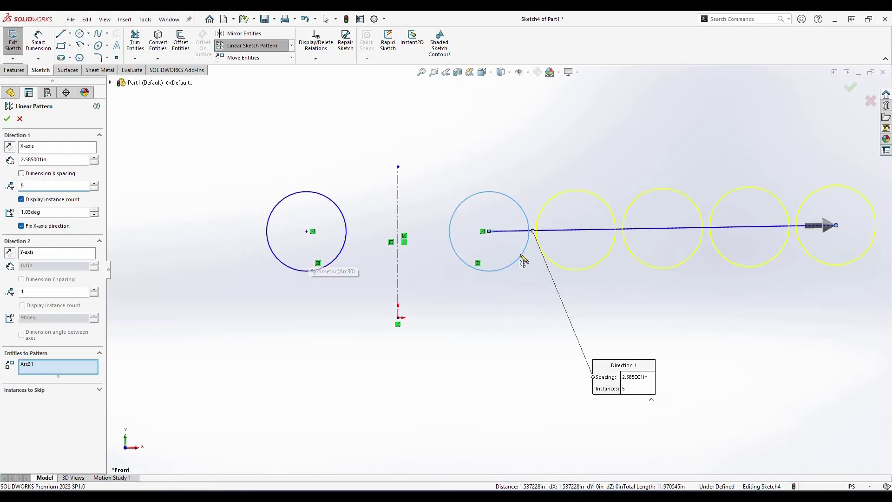
{"action": "scroll", "coordinate": [493, 257], "scroll_direction": "up", "scroll_amount": 2}
{"action": "scroll", "coordinate": [692, 260], "scroll_direction": "down", "scroll_amount": 2}
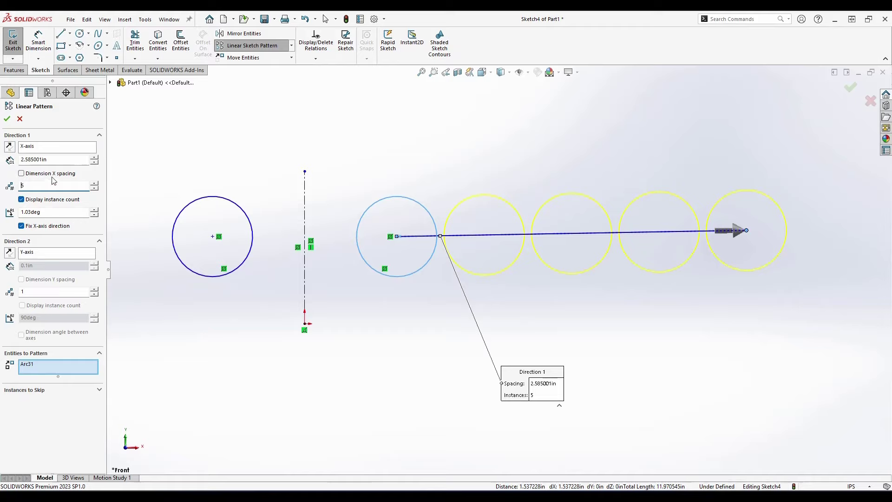
{"action": "double_click", "coordinate": [60, 160]}
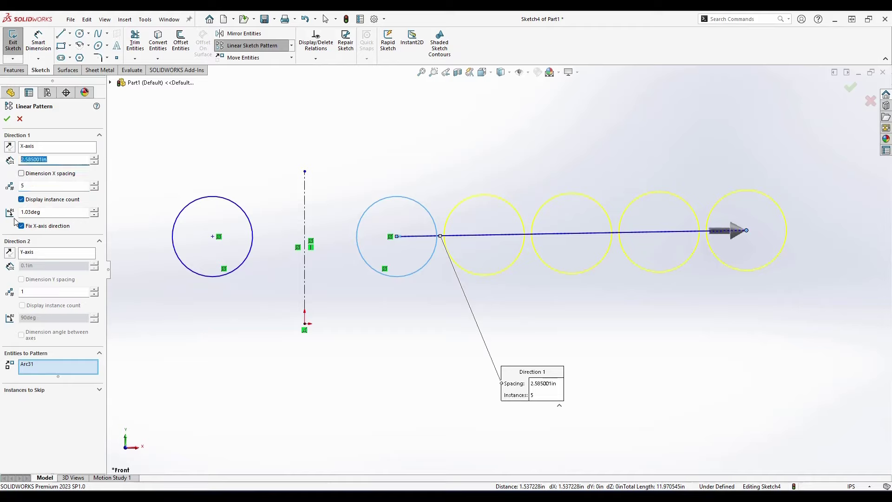
{"action": "type", "text": "5"}
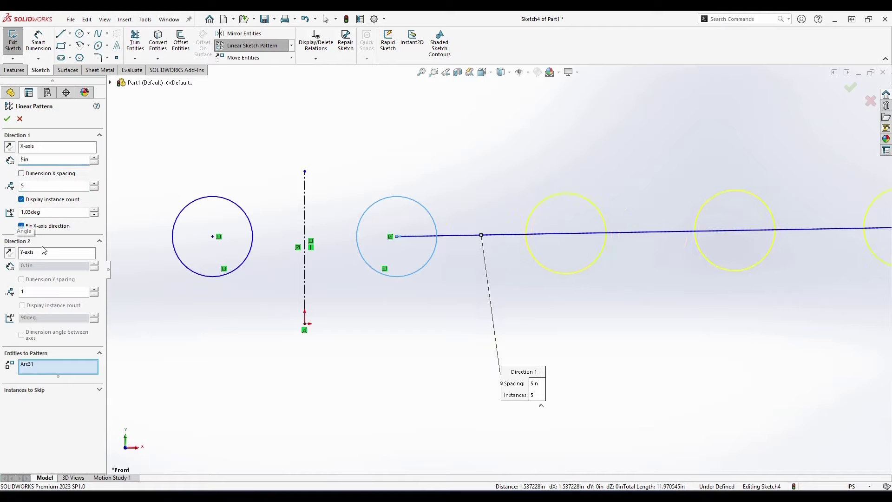
{"action": "scroll", "coordinate": [167, 284], "scroll_direction": "down", "scroll_amount": 3}
{"action": "scroll", "coordinate": [168, 280], "scroll_direction": "up", "scroll_amount": 10}
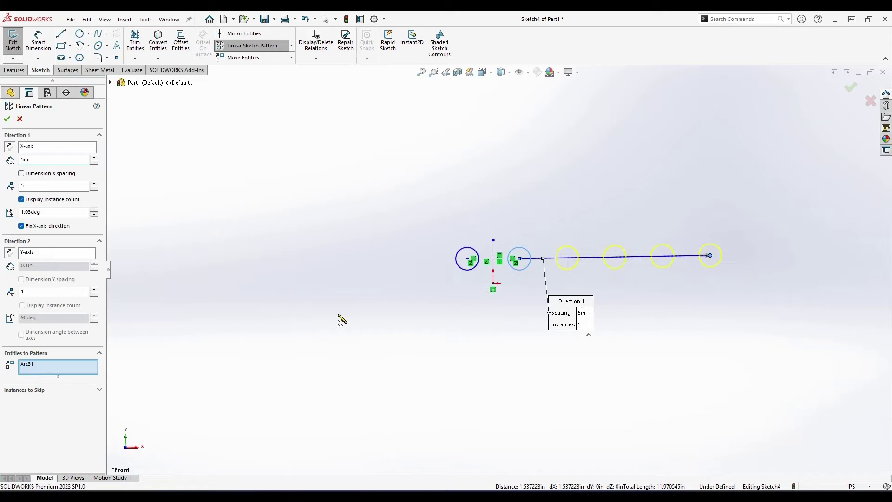
{"action": "scroll", "coordinate": [567, 285], "scroll_direction": "down", "scroll_amount": 3}
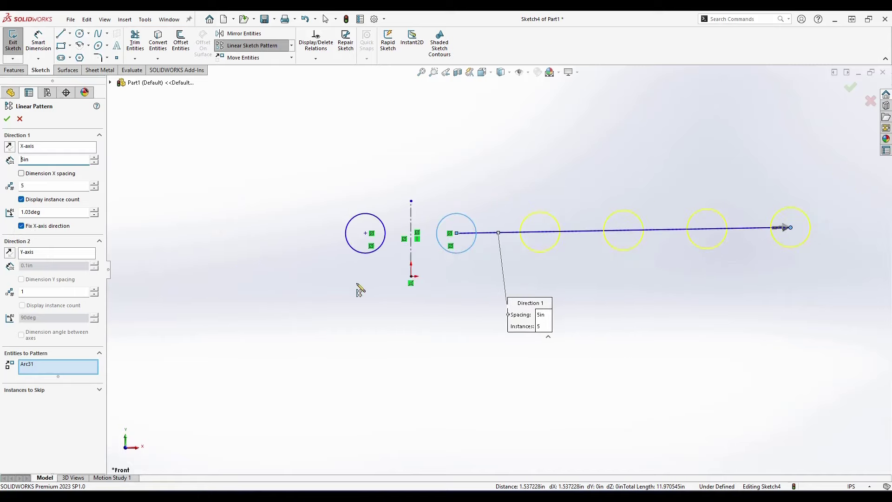
{"action": "left_click", "coordinate": [7, 119]}
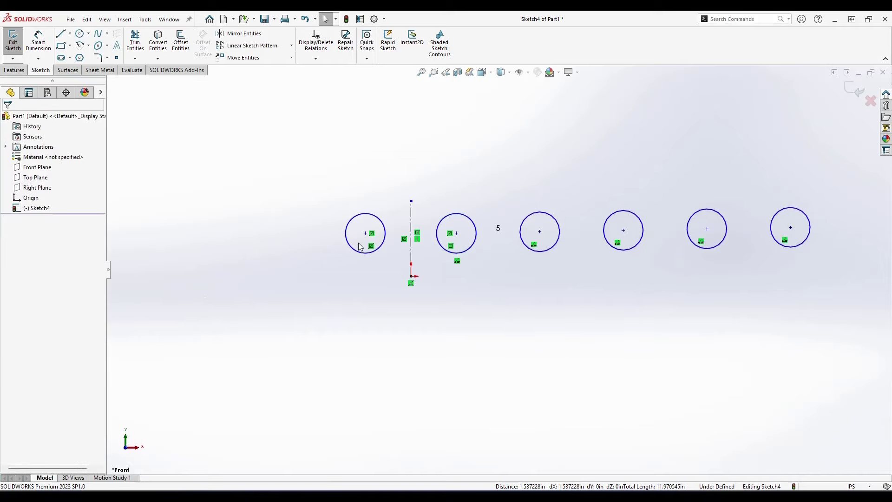
Undo the linear sketch pattern.
{"action": "scroll", "coordinate": [358, 242], "scroll_direction": "down", "scroll_amount": 1}
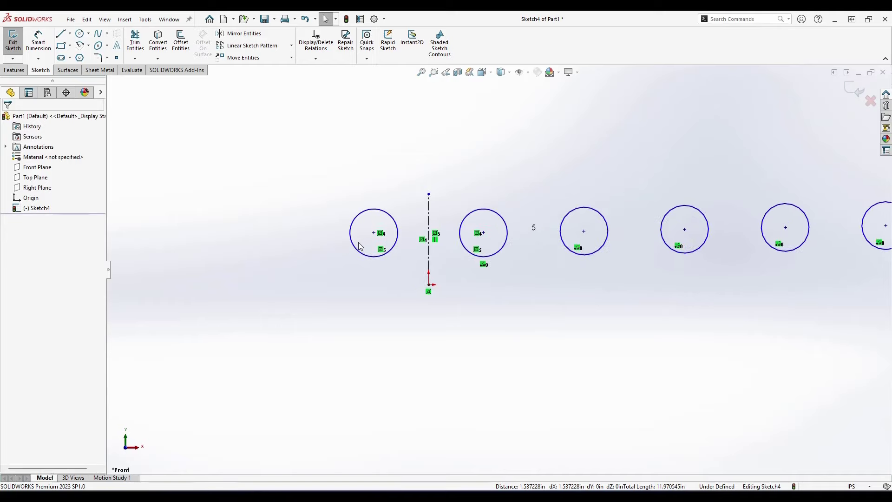
{"action": "scroll", "coordinate": [359, 242], "scroll_direction": "up", "scroll_amount": 2}
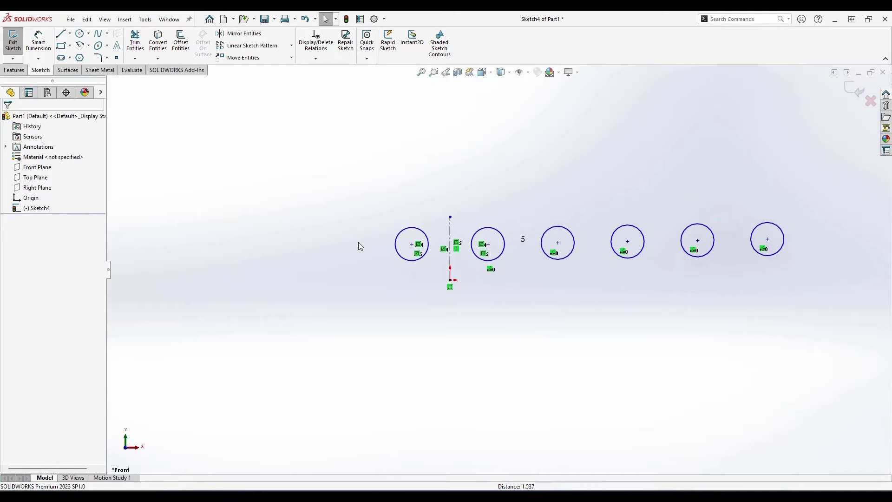
{"action": "key", "text": "ctrl+z"}
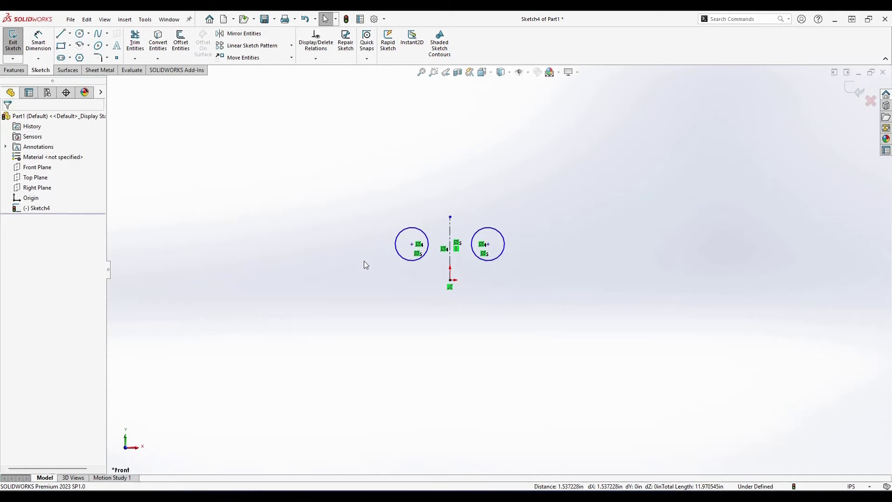
Delete the mirrored circle to the right of the vertical centerline.
{"action": "scroll", "coordinate": [486, 264], "scroll_direction": "down", "scroll_amount": 2}
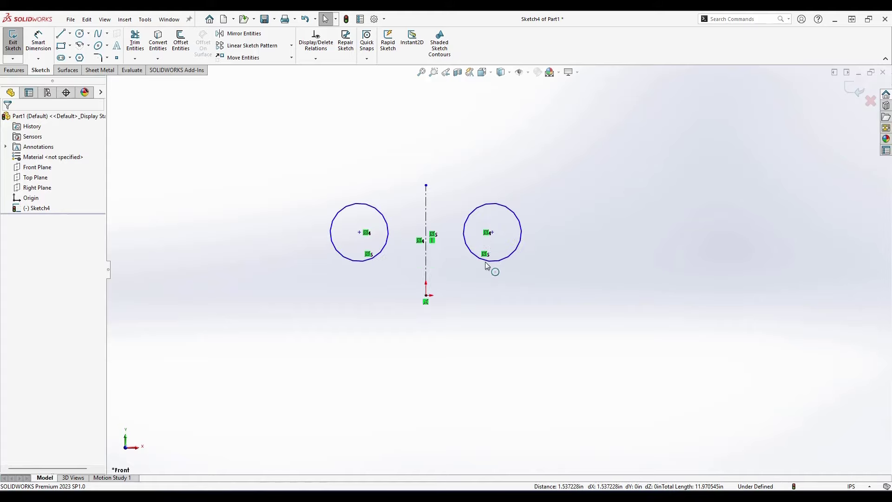
{"action": "scroll", "coordinate": [489, 268], "scroll_direction": "up", "scroll_amount": 1}
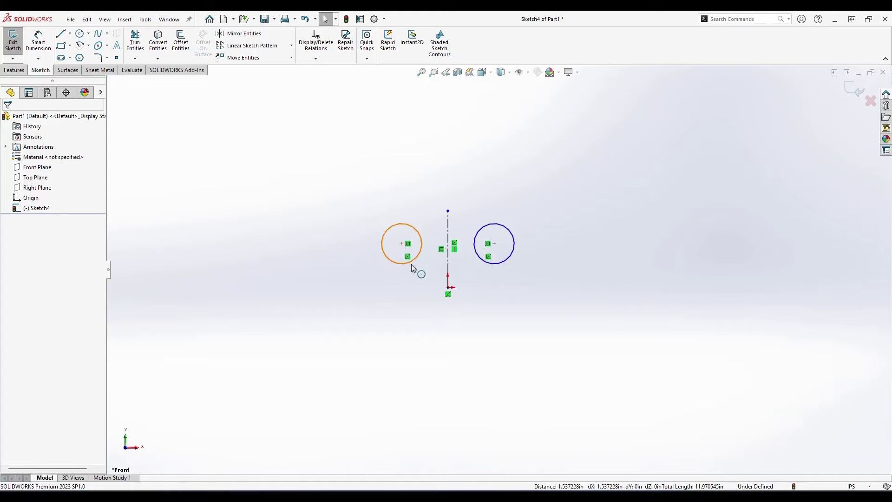
{"action": "left_click", "coordinate": [503, 268]}
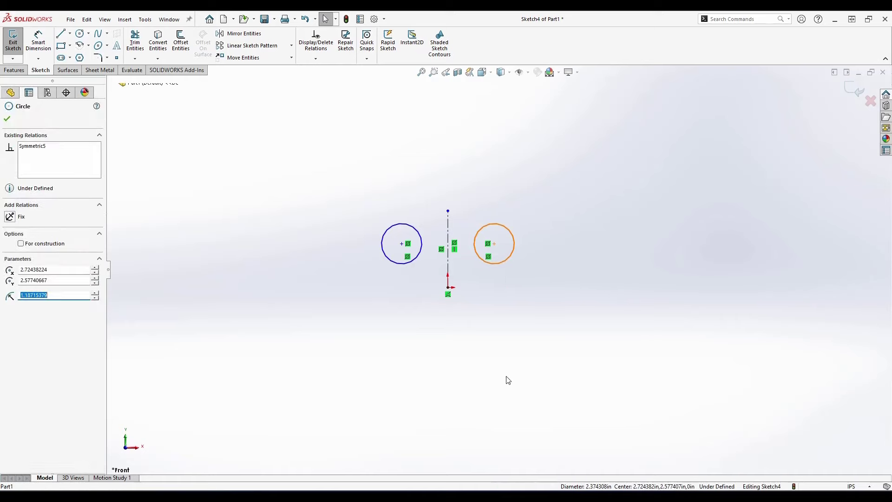
{"action": "key", "text": "Delete"}
{"action": "scroll", "coordinate": [432, 305], "scroll_direction": "down", "scroll_amount": 2}
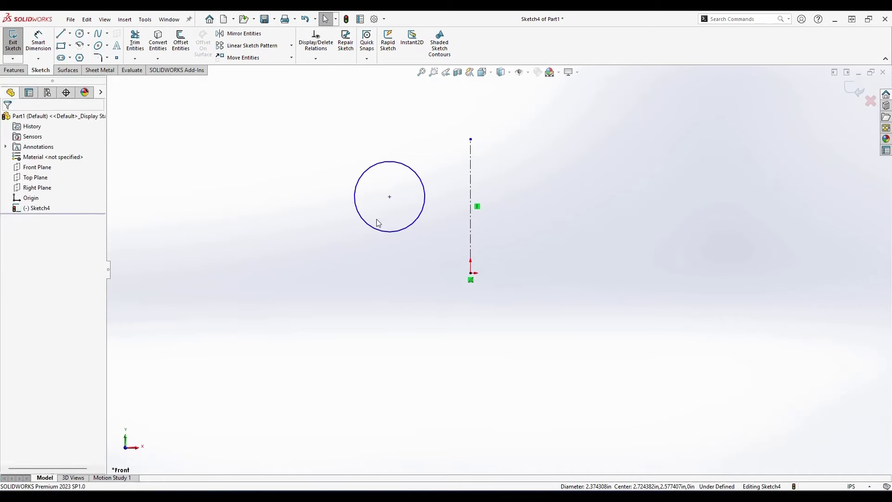
Start a circular sketch pattern of the remaining circle about the origin with 6 instances.
{"action": "left_click", "coordinate": [291, 45]}
{"action": "left_click", "coordinate": [283, 69]}
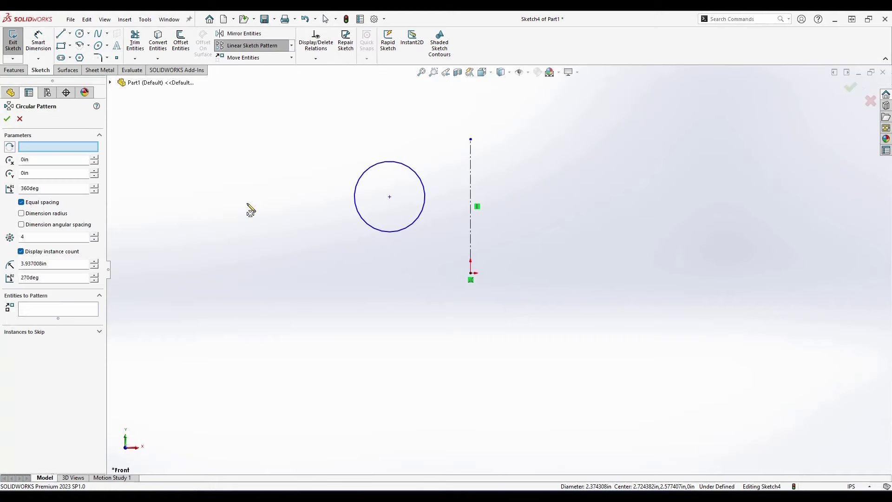
{"action": "left_click", "coordinate": [63, 309]}
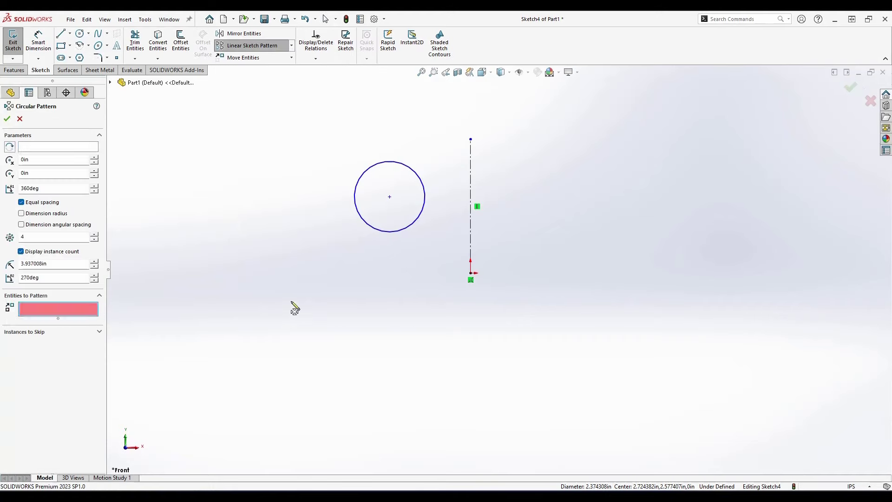
{"action": "left_click", "coordinate": [381, 234]}
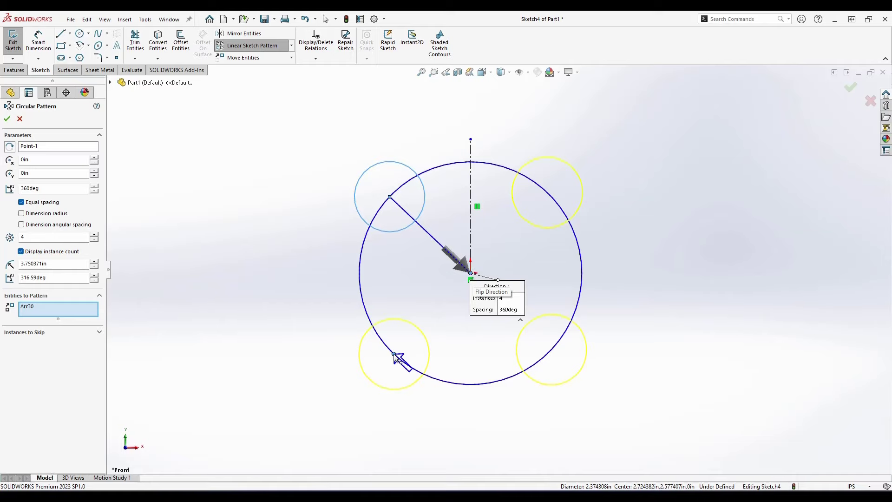
{"action": "double_click", "coordinate": [36, 237]}
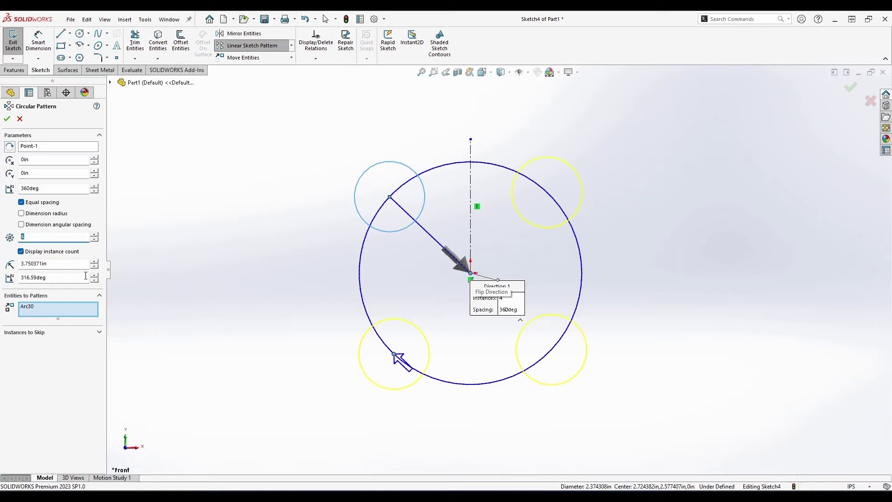
{"action": "type", "text": "6"}
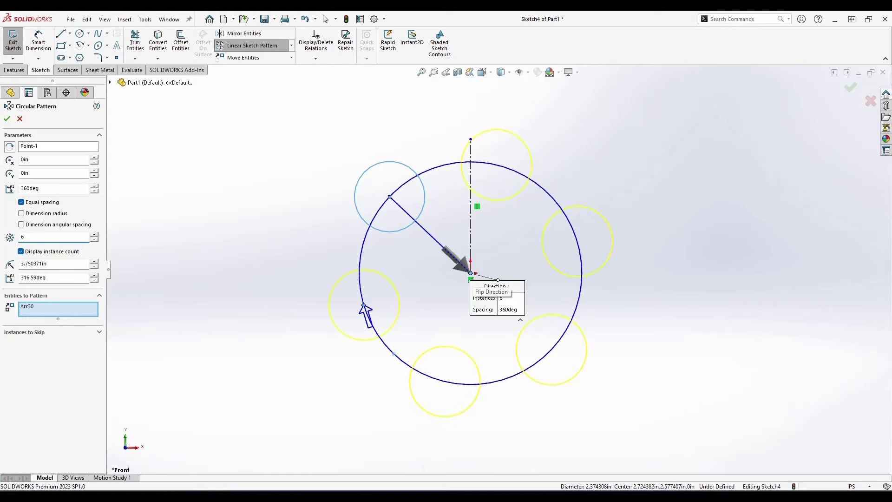
Set the circular pattern to 3 equally spaced instances over 180 degrees and apply it.
{"action": "double_click", "coordinate": [53, 190]}
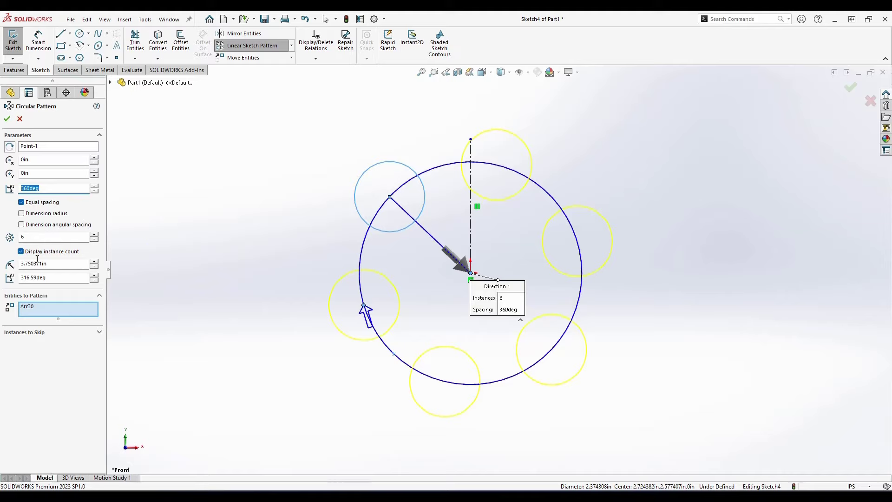
{"action": "double_click", "coordinate": [24, 238]}
{"action": "left_click", "coordinate": [64, 188]}
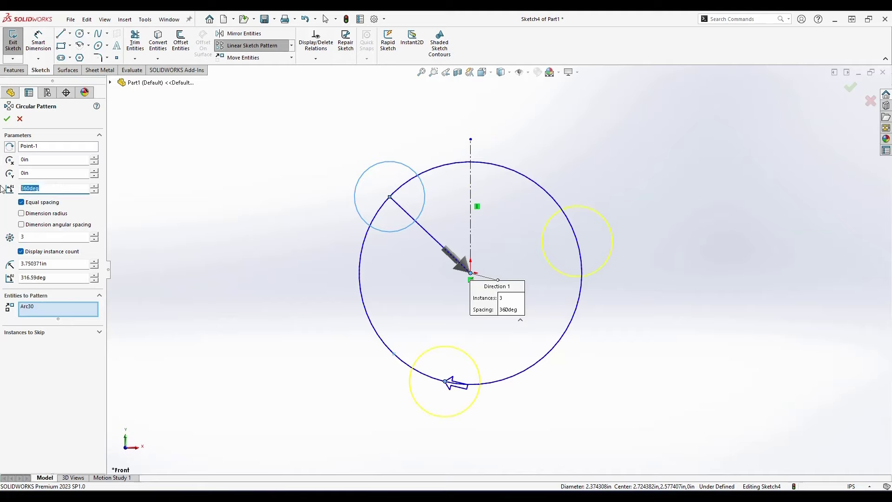
{"action": "type", "text": "180"}
{"action": "key", "text": "Return"}
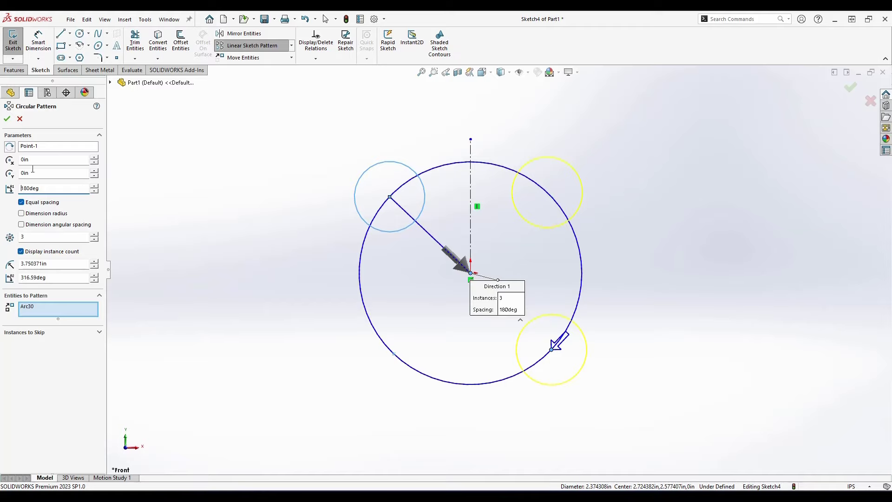
{"action": "left_click", "coordinate": [7, 120]}
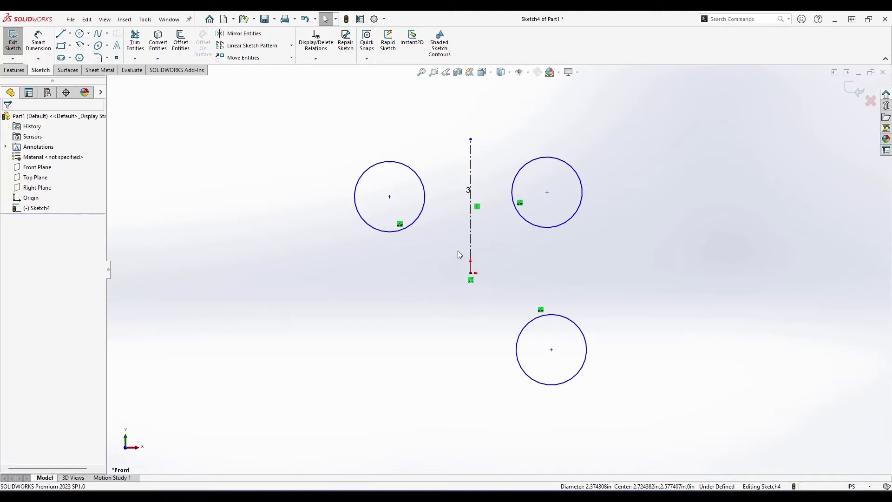
{"action": "left_click", "coordinate": [291, 46]}
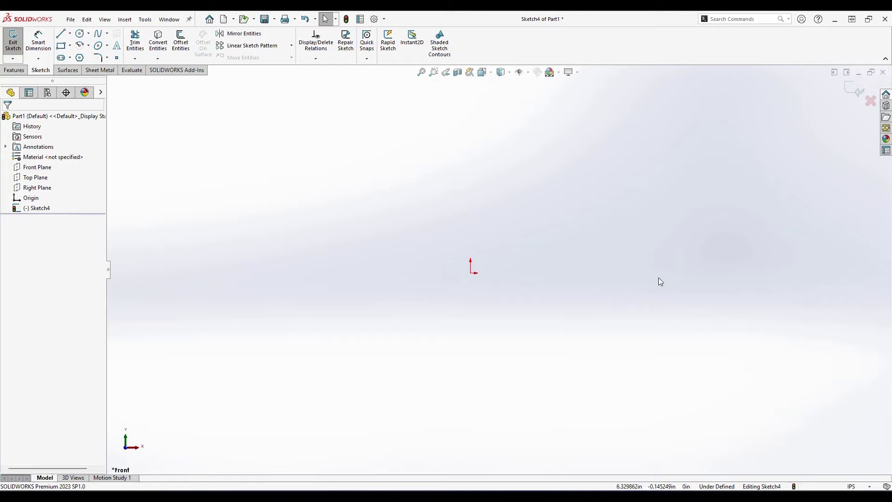
Sketch a circle about 2.98 in in diameter above and slightly left of the origin.
{"action": "left_click", "coordinate": [81, 34]}
{"action": "left_click", "coordinate": [446, 163]}
{"action": "left_click", "coordinate": [432, 209]}
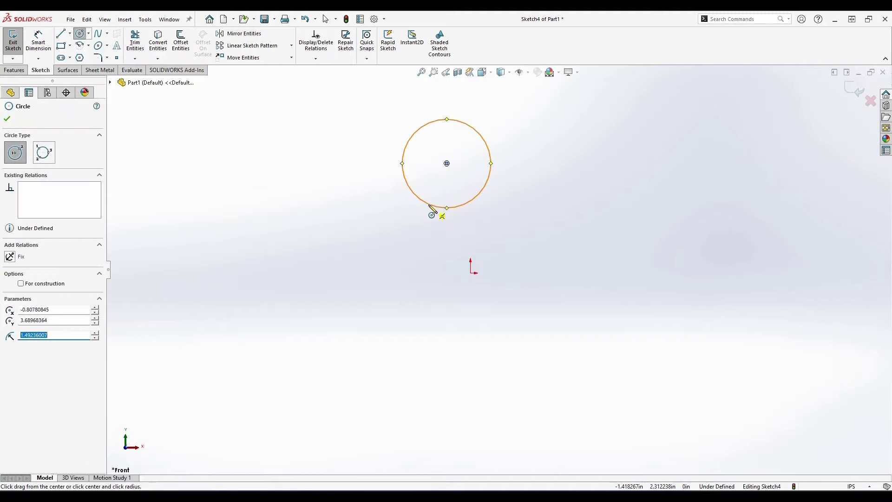
{"action": "key", "text": "Escape"}
Sketch a corner rectangle to the right of the origin, lower than the circle and clear of it.
{"action": "left_click", "coordinate": [61, 46]}
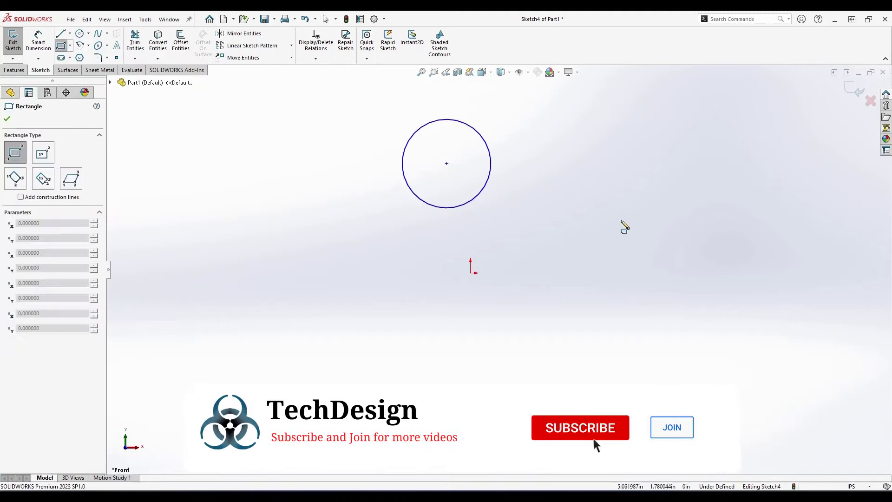
{"action": "left_click", "coordinate": [621, 219]}
{"action": "left_click", "coordinate": [745, 306]}
{"action": "key", "text": "Escape"}
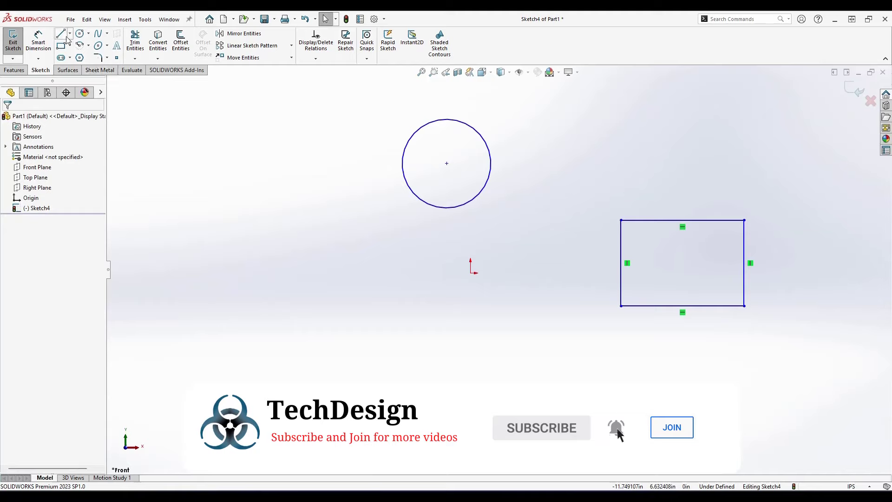
Sketch a slightly sloped line about 4.68 in long to the left of the origin, below the circle.
{"action": "left_click", "coordinate": [64, 35]}
{"action": "left_click", "coordinate": [412, 287]}
{"action": "left_click", "coordinate": [272, 282]}
{"action": "key", "text": "Escape"}
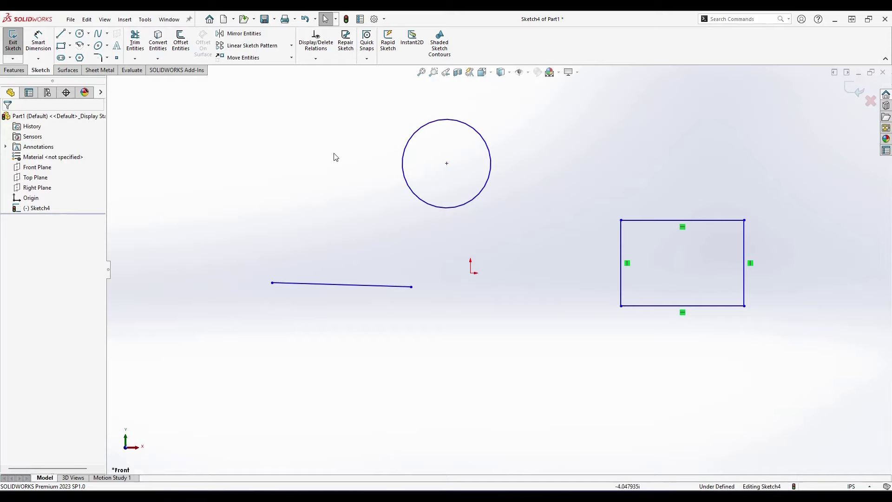
Add a Smart Dimension for the sloped line's horizontal length, placed below the line.
{"action": "left_click", "coordinate": [38, 58]}
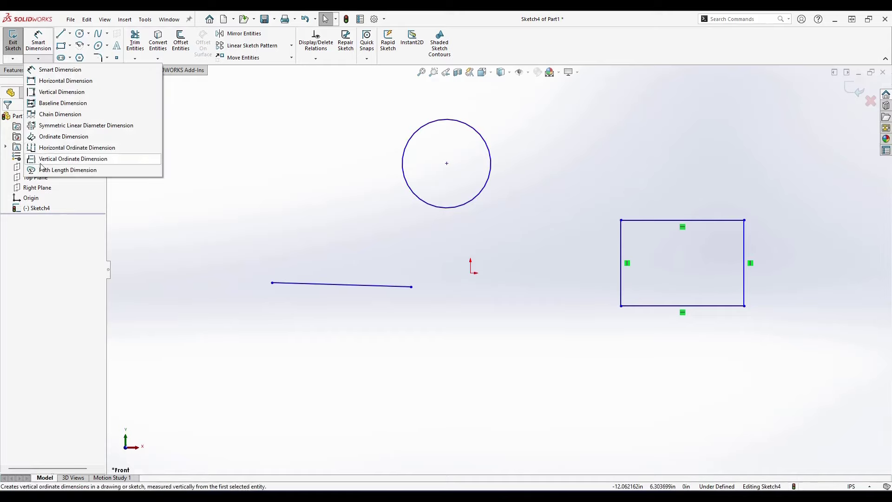
{"action": "left_click", "coordinate": [39, 47]}
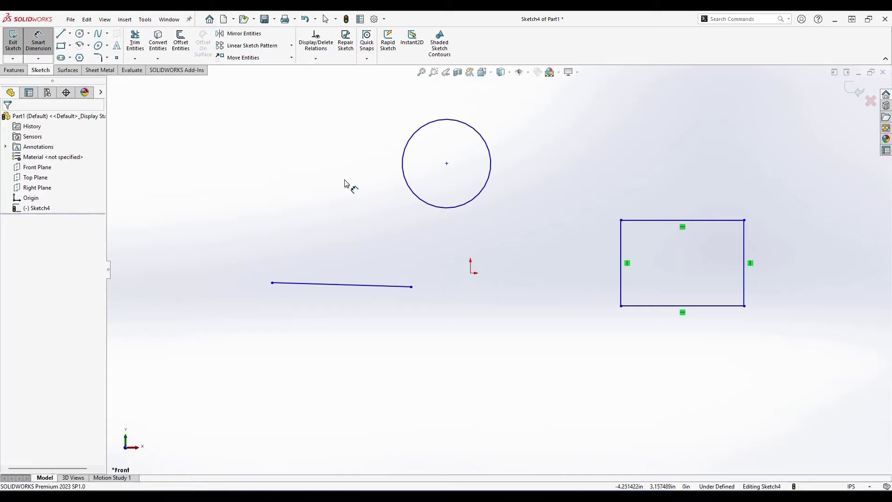
{"action": "left_click", "coordinate": [339, 284]}
{"action": "left_click", "coordinate": [334, 352]}
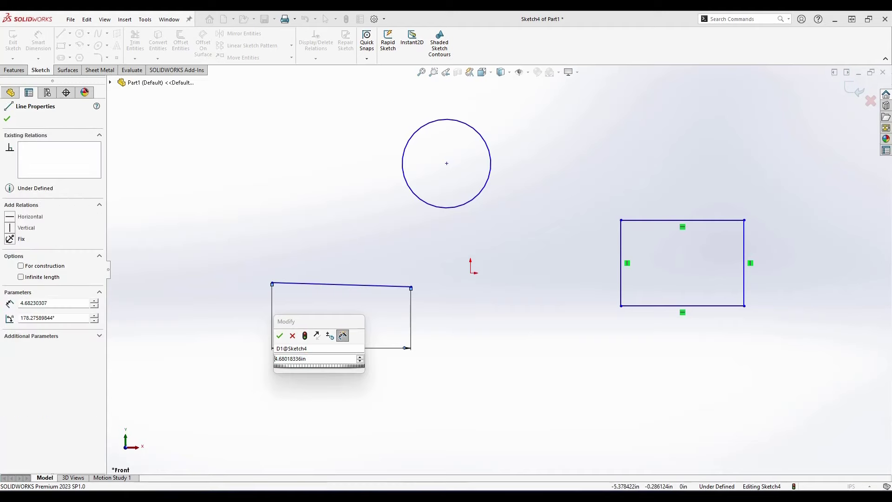
{"action": "left_click", "coordinate": [279, 335]}
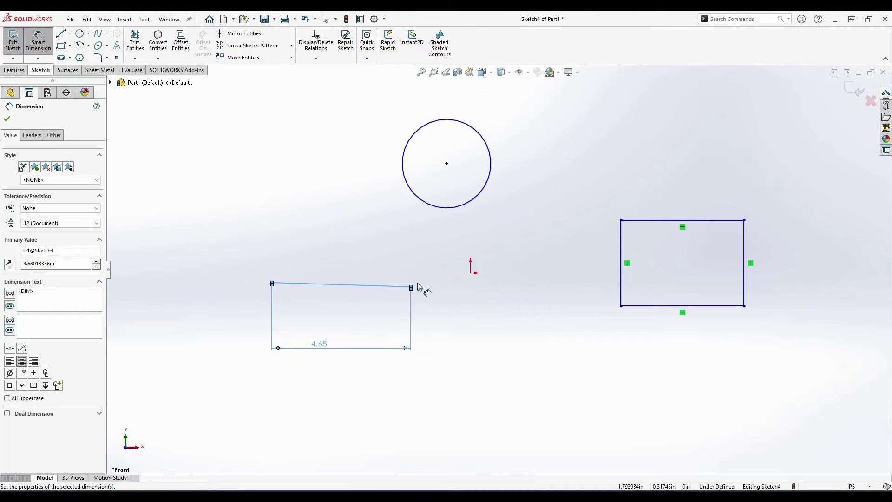
Dimension the angle between the sloped line and the rectangle's left edge.
{"action": "left_click", "coordinate": [387, 287]}
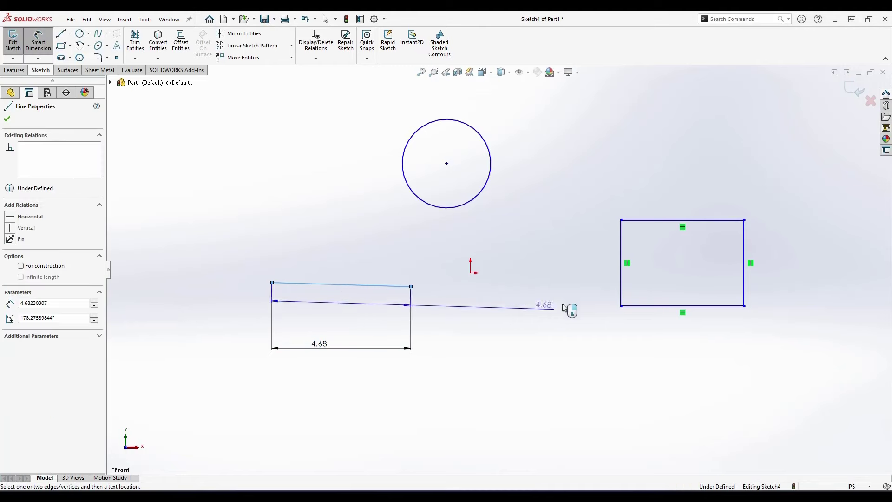
{"action": "left_click", "coordinate": [621, 233]}
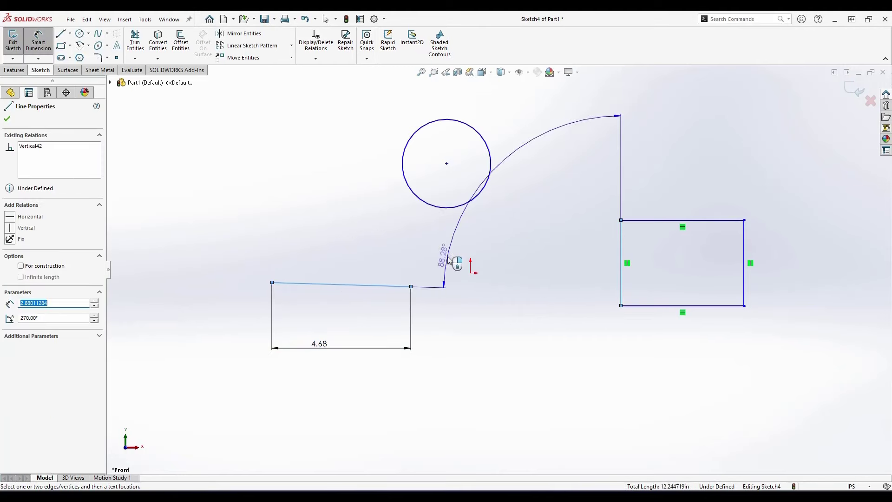
{"action": "left_click", "coordinate": [452, 259]}
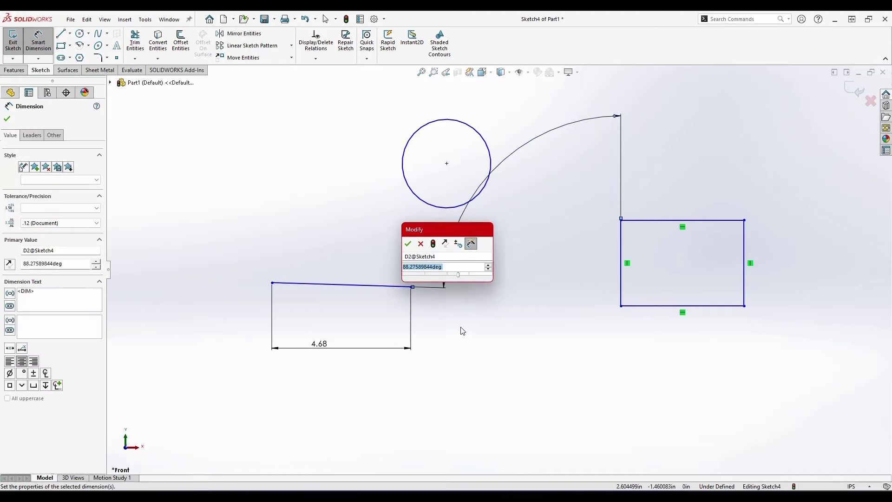
{"action": "key", "text": "Return"}
Dimension the circle's diameter with the dimension text placed inside the circle.
{"action": "key", "text": "z"}
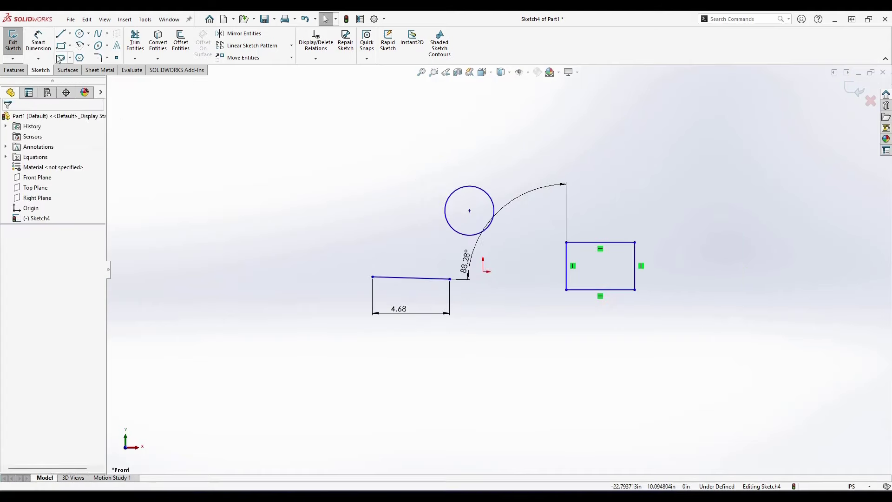
{"action": "left_click", "coordinate": [446, 225]}
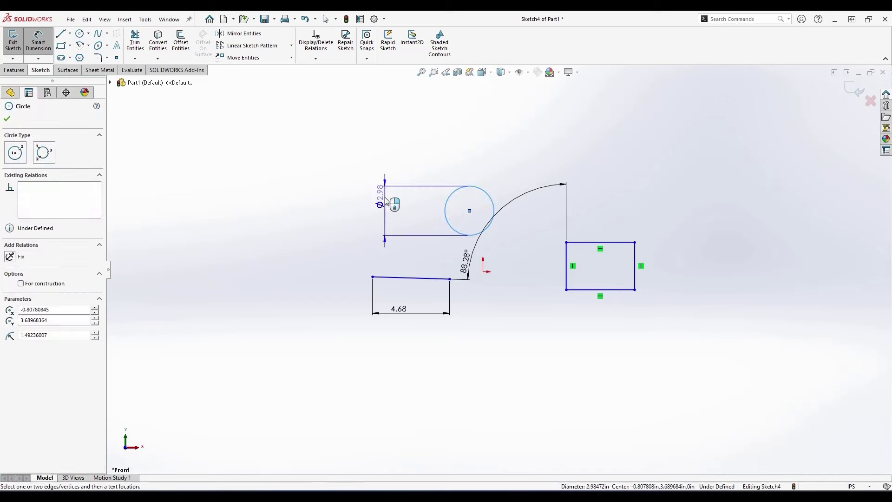
{"action": "left_click", "coordinate": [473, 205]}
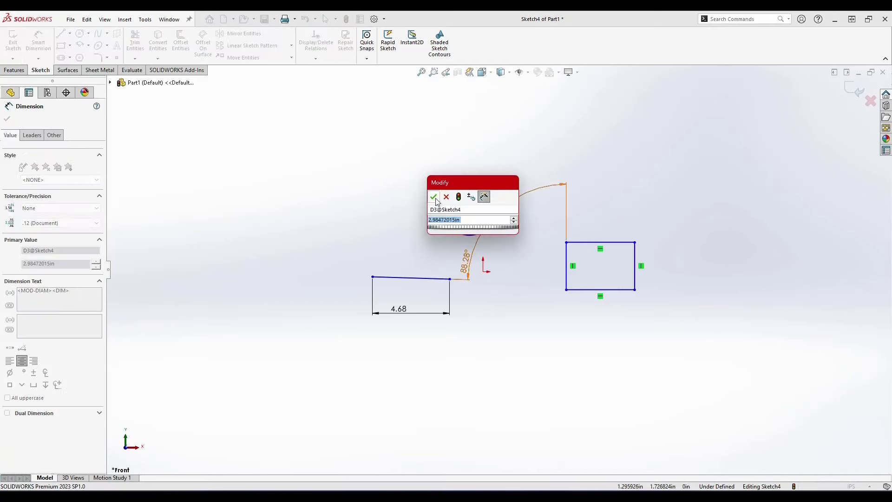
{"action": "left_click", "coordinate": [436, 199]}
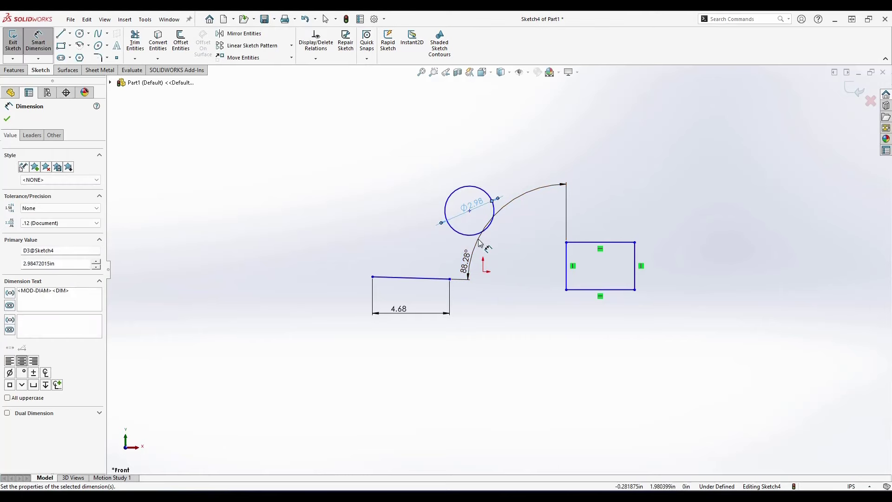
Dimension the rectangle's top edge and set its width to 4.5 in.
{"action": "scroll", "coordinate": [623, 295], "scroll_direction": "down", "scroll_amount": 1}
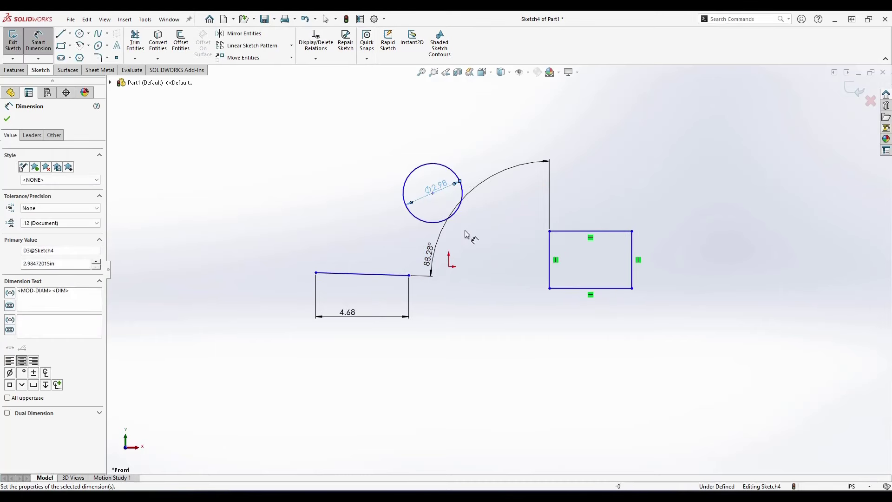
{"action": "left_click", "coordinate": [573, 231]}
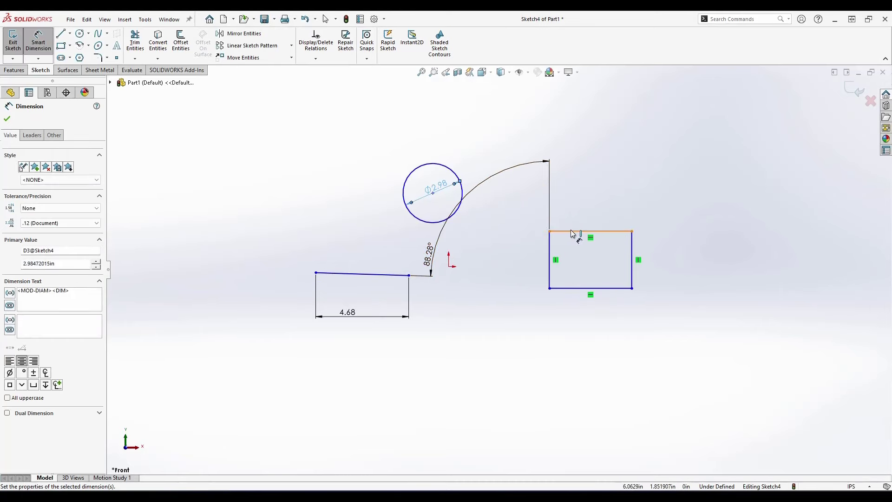
{"action": "left_click", "coordinate": [584, 184]}
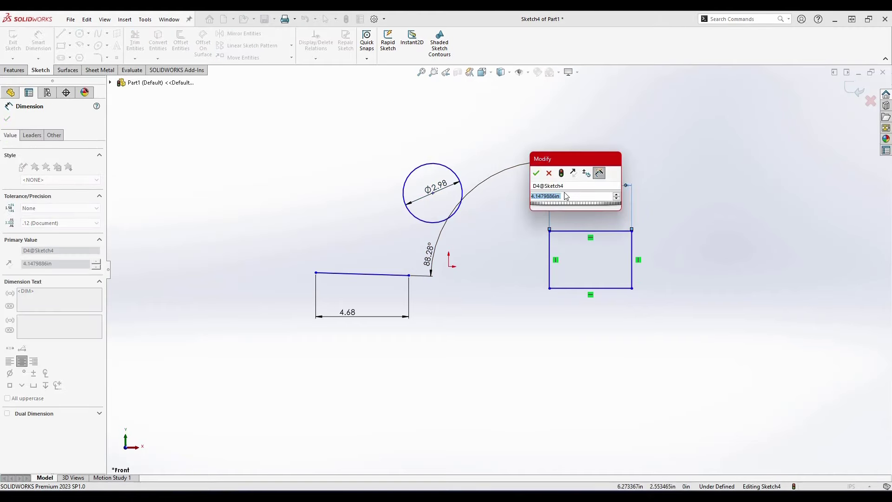
{"action": "type", "text": "4.5"}
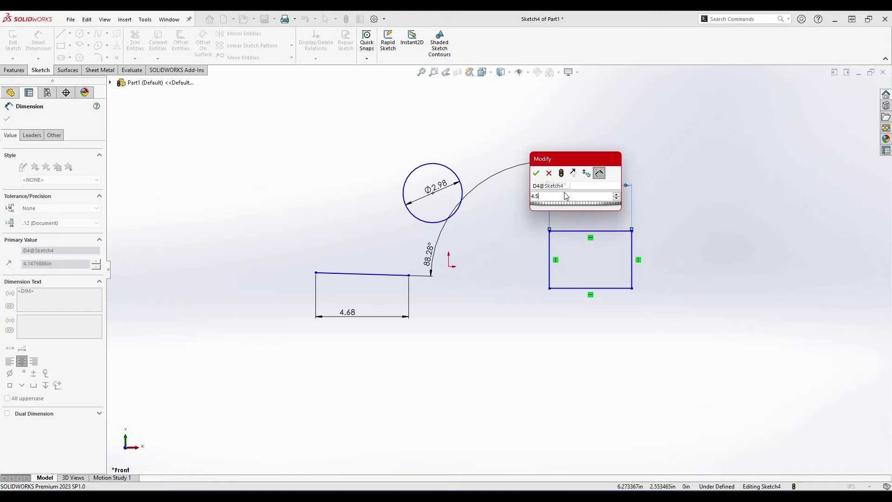
{"action": "key", "text": "Return"}
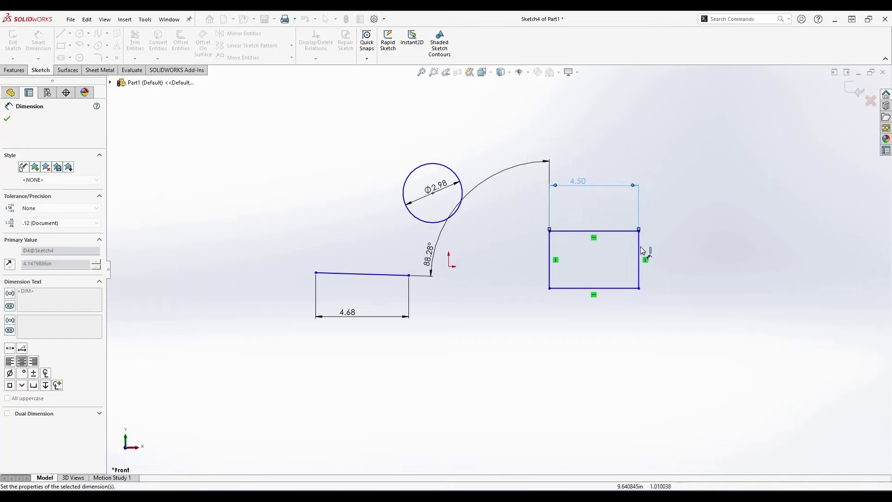
Dimension the rectangle's right edge and set its height to 2 in.
{"action": "left_click", "coordinate": [642, 251]}
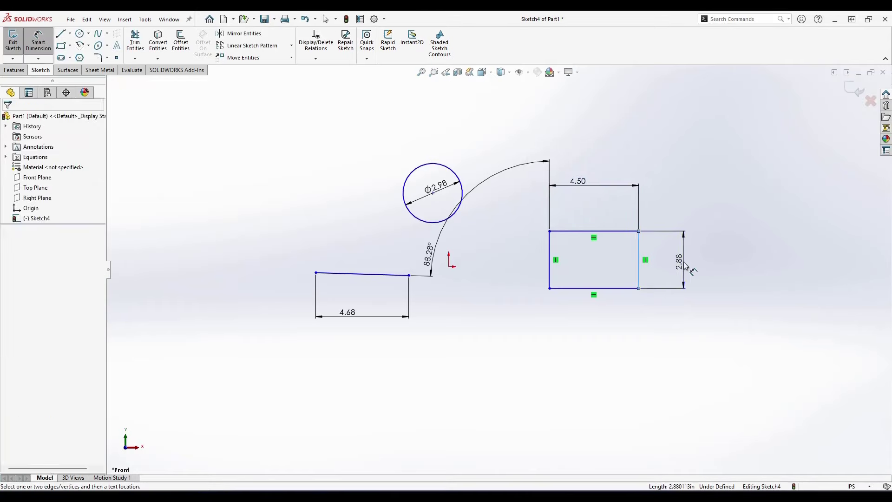
{"action": "left_click", "coordinate": [686, 266]}
{"action": "type", "text": "2"}
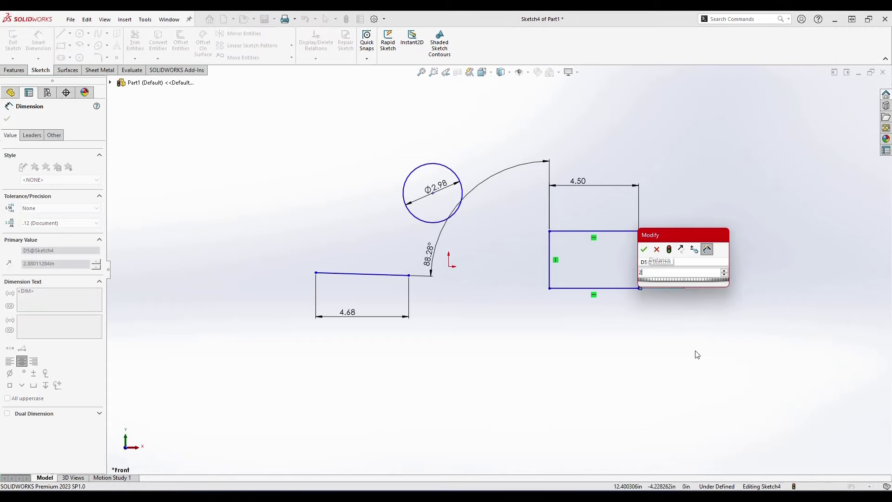
{"action": "key", "text": "Return"}
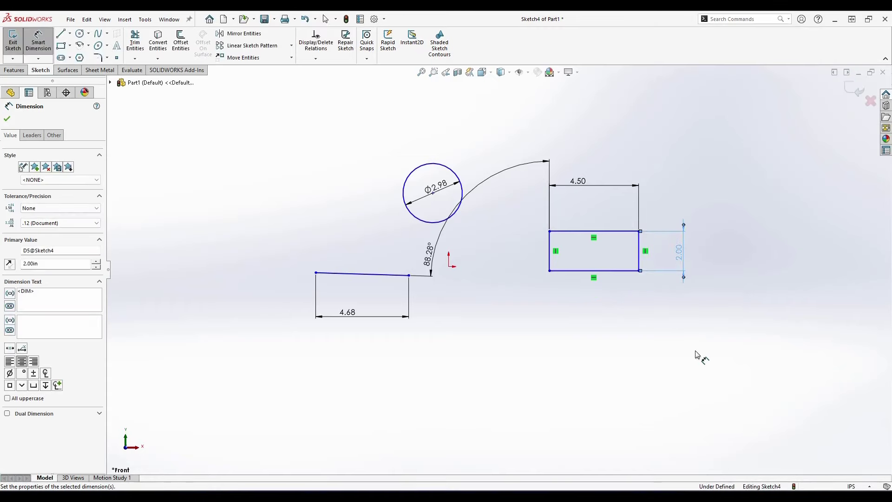
{"action": "key", "text": "Escape"}
{"action": "key", "text": "Escape"}
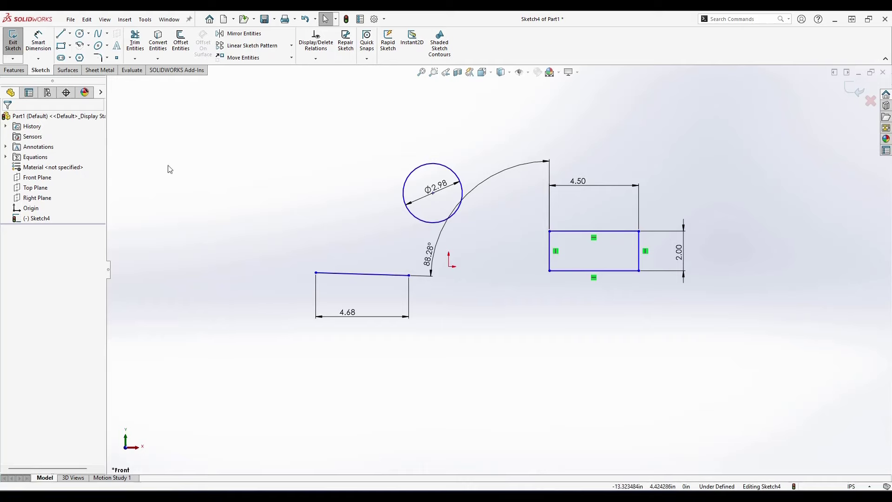
Sketch a line from the rectangle's lower-right corner down to the left, at about 48.5° to the bottom edge.
{"action": "key", "text": "l"}
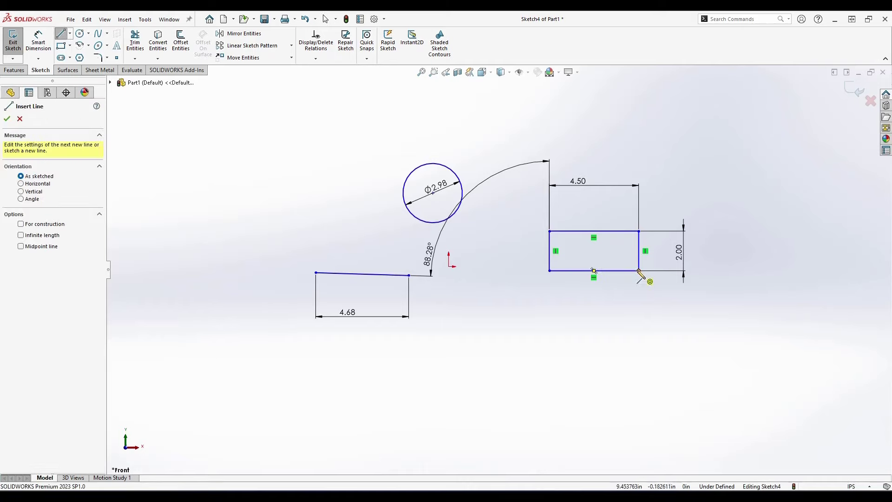
{"action": "left_click_drag", "start_coordinate": [639, 270], "coordinate": [558, 362]}
{"action": "key", "text": "Escape"}
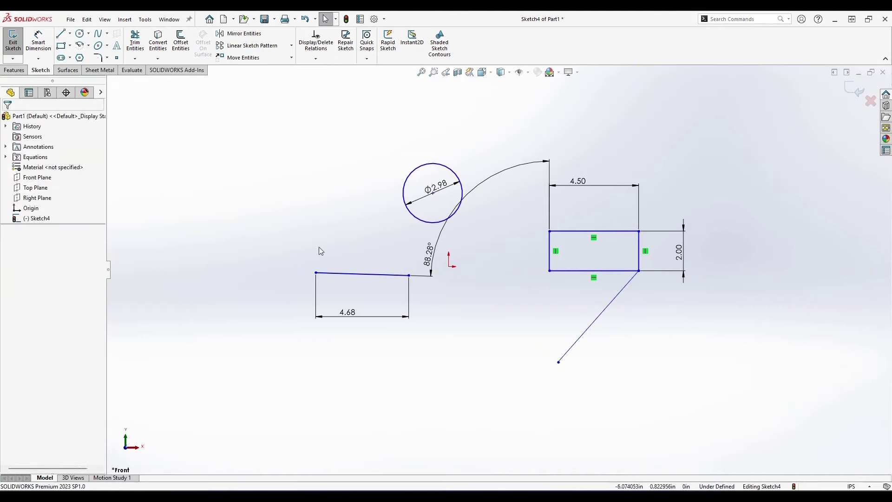
Dimension the angle between the rectangle's bottom edge and the diagonal line and set it to 50°.
{"action": "left_click", "coordinate": [38, 42]}
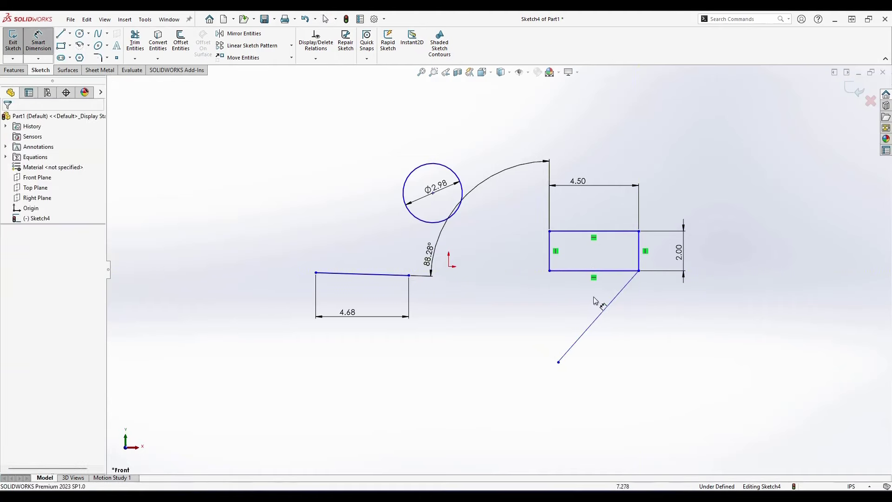
{"action": "left_click", "coordinate": [571, 272]}
{"action": "left_click", "coordinate": [581, 335]}
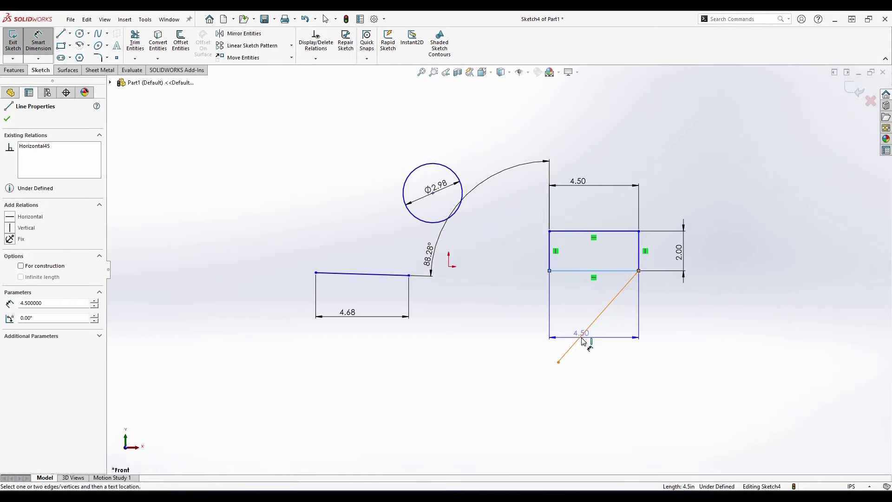
{"action": "left_click", "coordinate": [551, 327]}
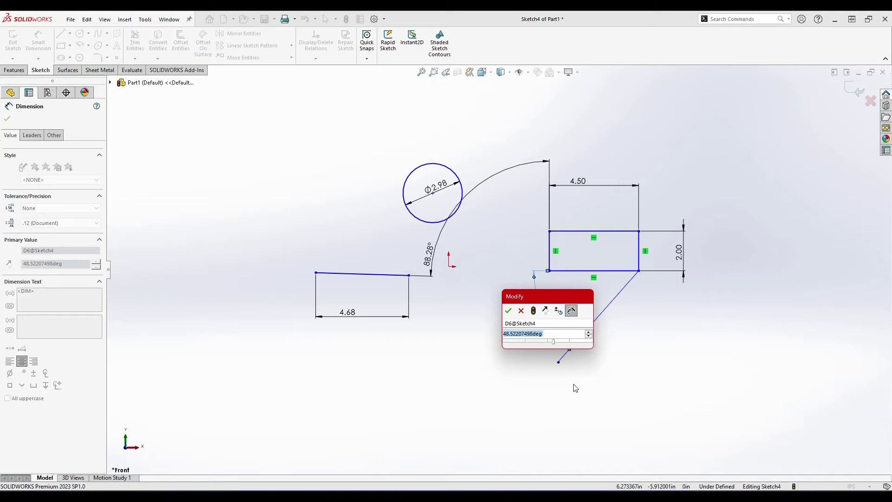
{"action": "key", "text": "Return"}
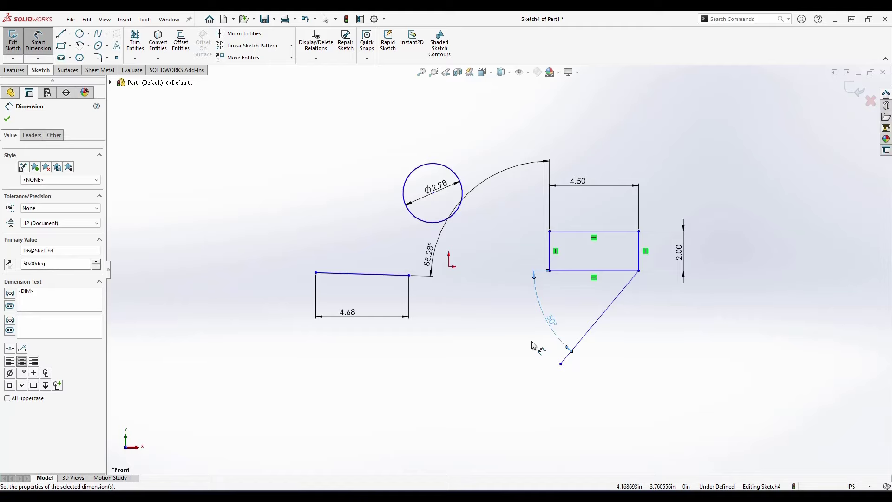
{"action": "key", "text": "Escape"}
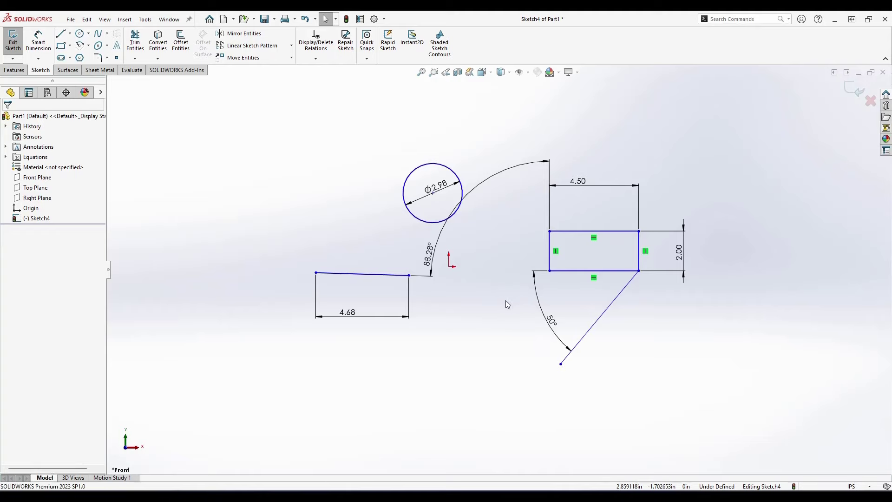
Delete all sketch entities and sketch a line about 9.89 in long from the origin, rising to the right at about 11°.
{"action": "key", "text": "ctrl+a"}
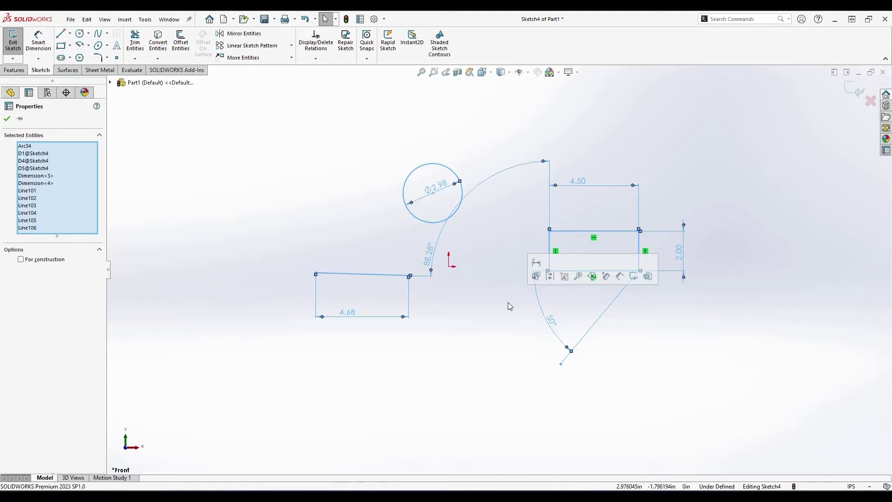
{"action": "key", "text": "Delete"}
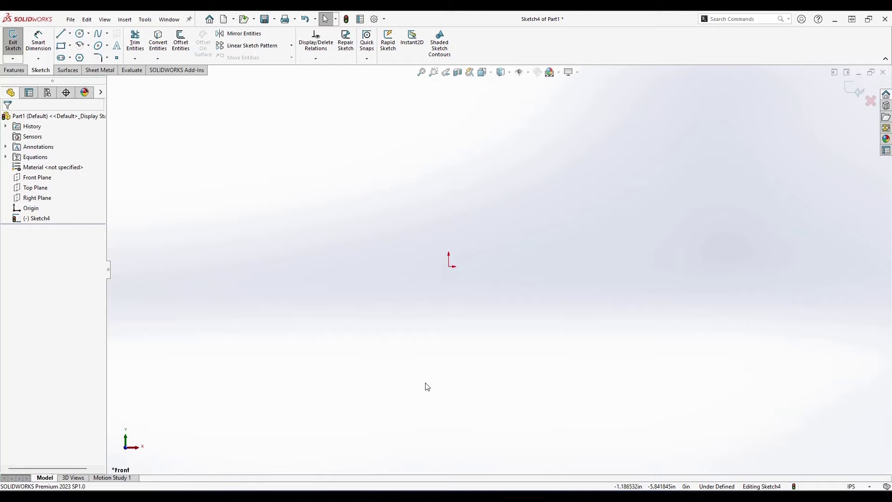
{"action": "left_click", "coordinate": [61, 34]}
{"action": "mouse_move", "coordinate": [449, 267]}
{"action": "left_mouse_down"}
{"action": "mouse_move", "coordinate": [597, 261]}
{"action": "mouse_move", "coordinate": [642, 229]}
{"action": "left_mouse_up"}
{"action": "key", "text": "Escape"}
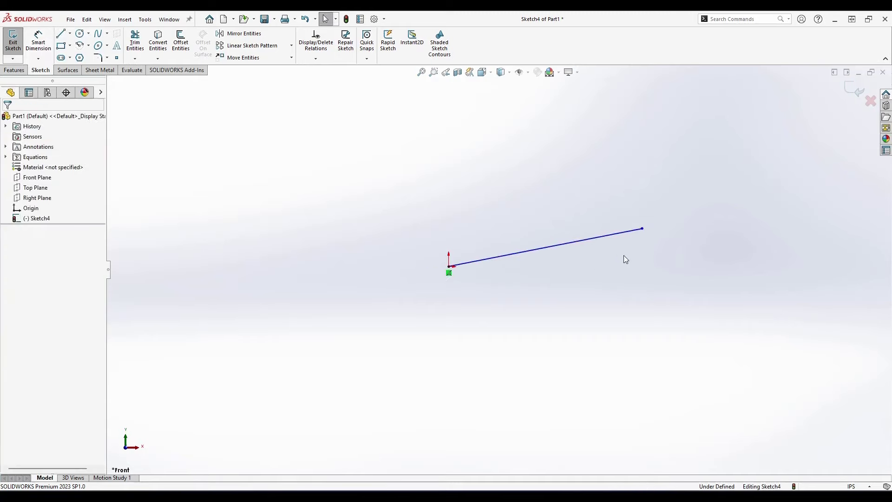
{"action": "left_click", "coordinate": [601, 239]}
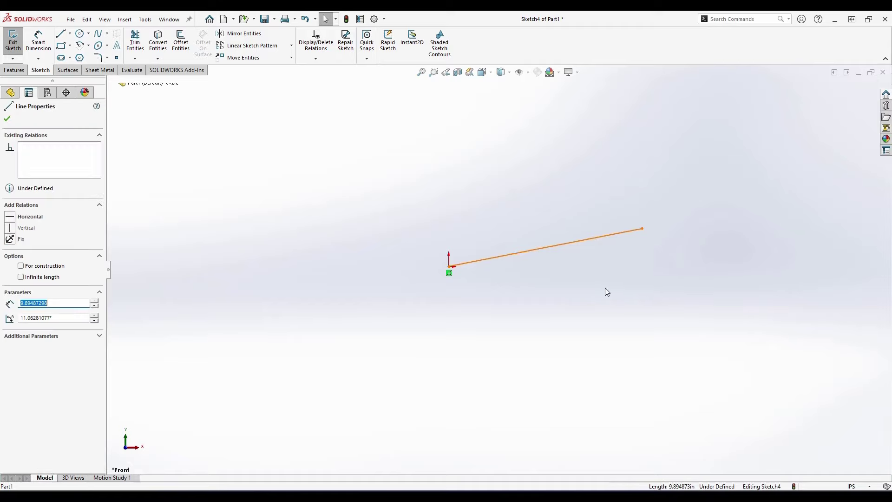
{"action": "left_click", "coordinate": [605, 289]}
Add a Smart Dimension for the new line's horizontal length, placed below the line.
{"action": "left_click", "coordinate": [38, 41]}
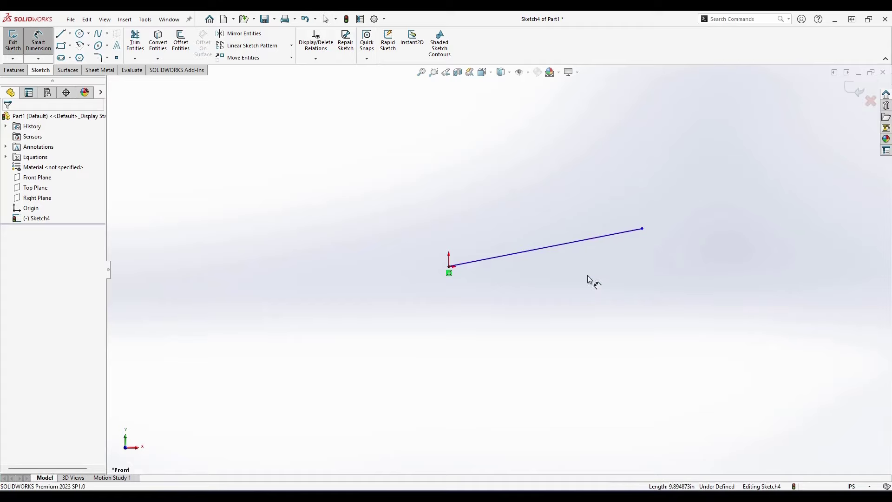
{"action": "left_click", "coordinate": [589, 240]}
{"action": "left_click", "coordinate": [578, 363]}
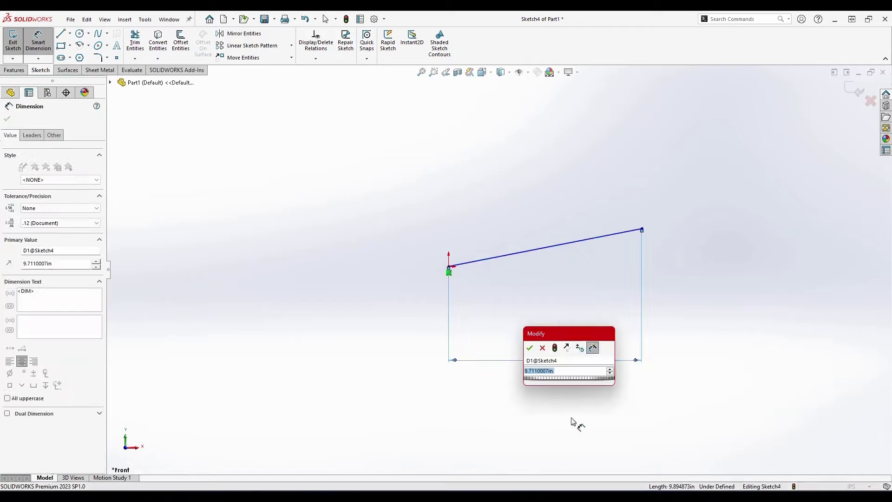
{"action": "key", "text": "Return"}
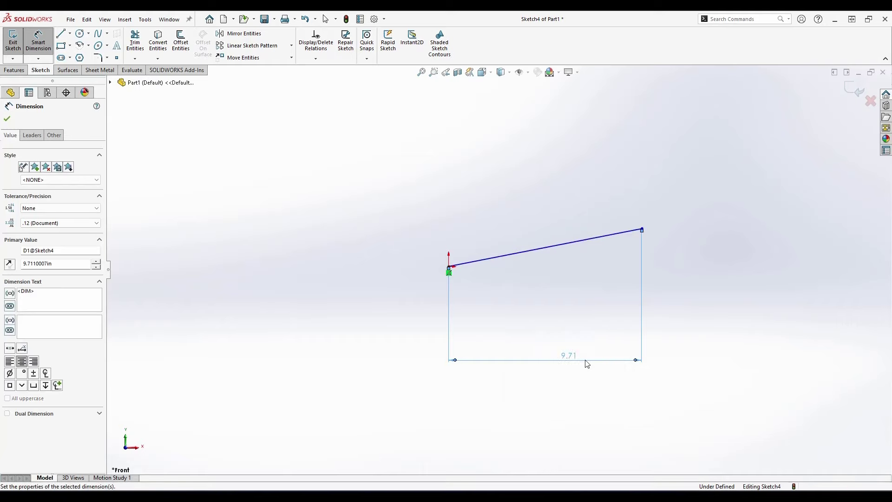
Set the line's horizontal dimension to 10 in and add a Horizontal relation to the line.
{"action": "key", "text": "Escape"}
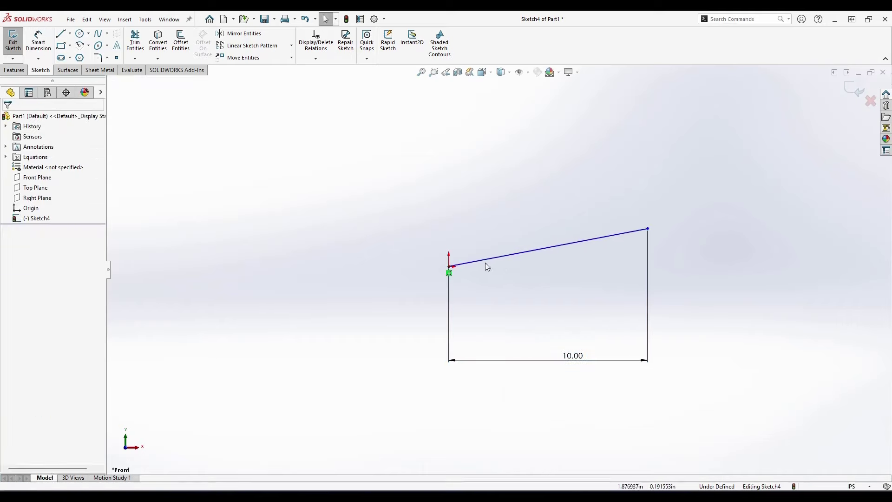
{"action": "left_click", "coordinate": [513, 256]}
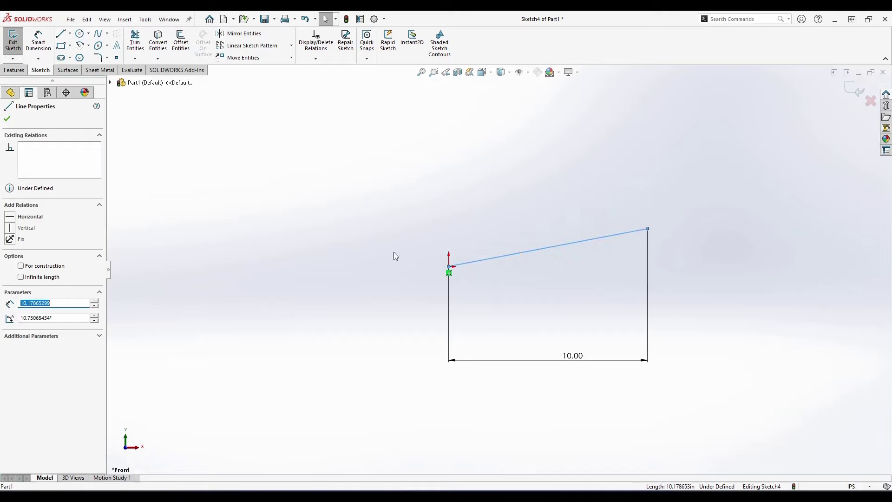
{"action": "left_click", "coordinate": [8, 221]}
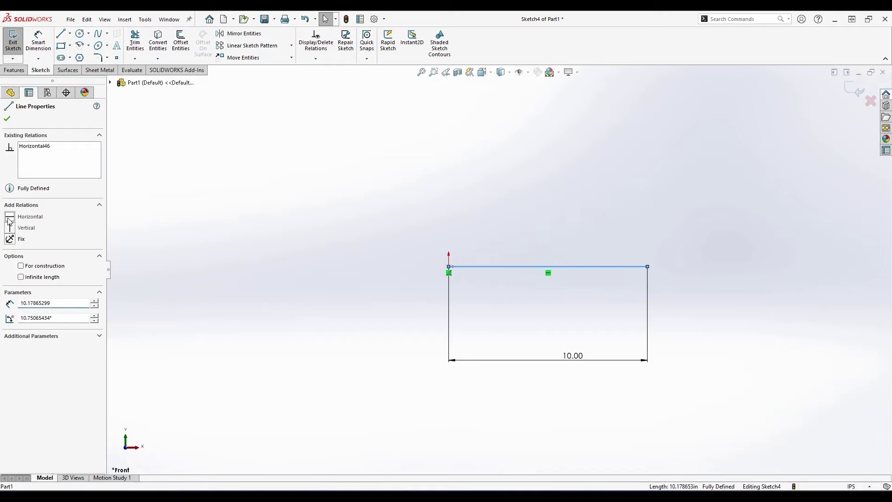
{"action": "left_click", "coordinate": [409, 352]}
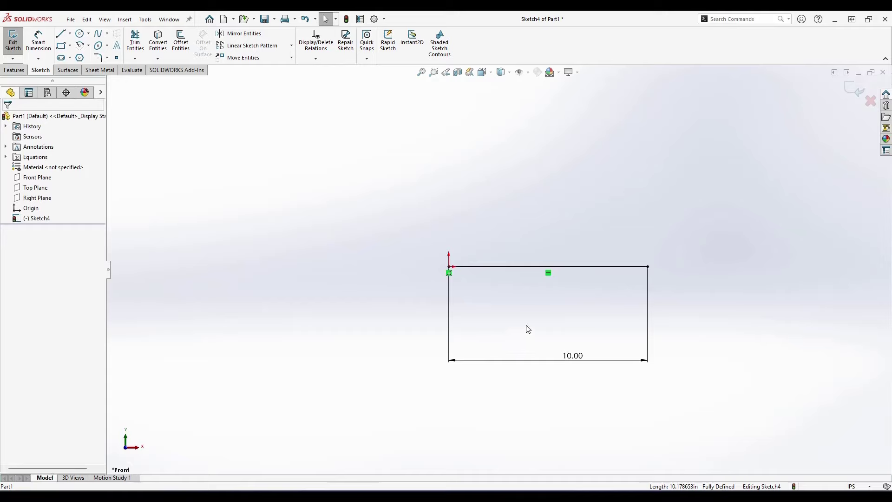
{"action": "left_click", "coordinate": [548, 274]}
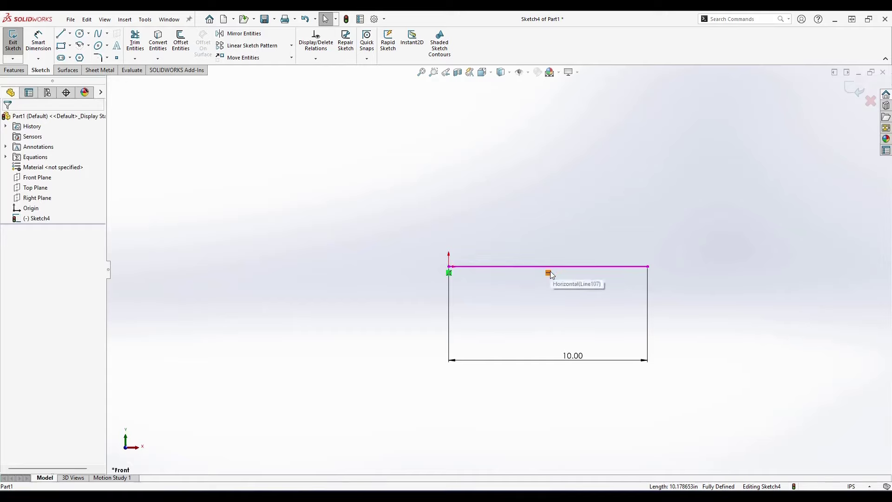
{"action": "left_click", "coordinate": [548, 273]}
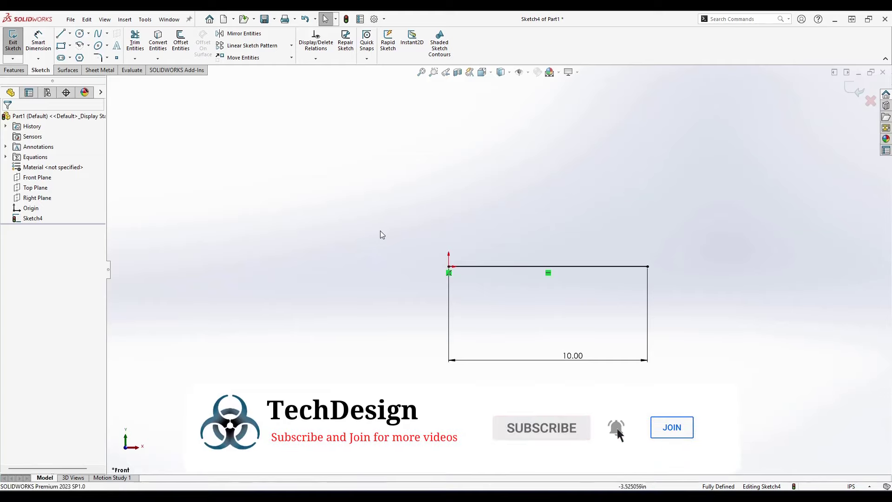
Sketch a separate line about 10.15 in long above and left of the origin, rising to the right at about 6.6°.
{"action": "left_click", "coordinate": [63, 35]}
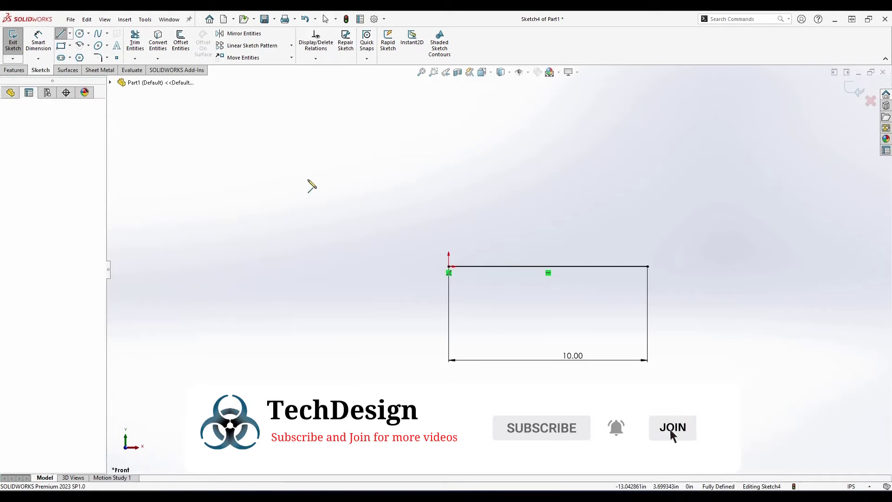
{"action": "left_click", "coordinate": [189, 192]}
{"action": "left_click", "coordinate": [389, 169]}
{"action": "key", "text": "Escape"}
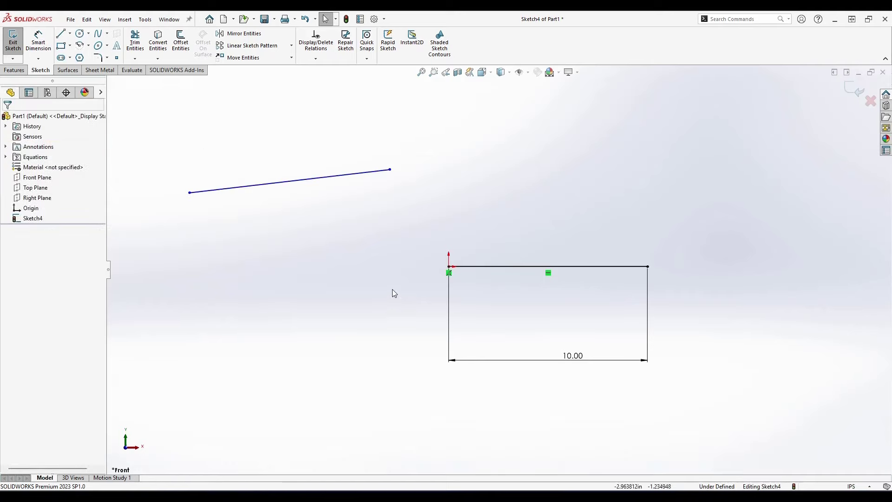
Add a Coincident relation between the new line's right endpoint and the origin.
{"action": "left_click", "coordinate": [390, 170]}
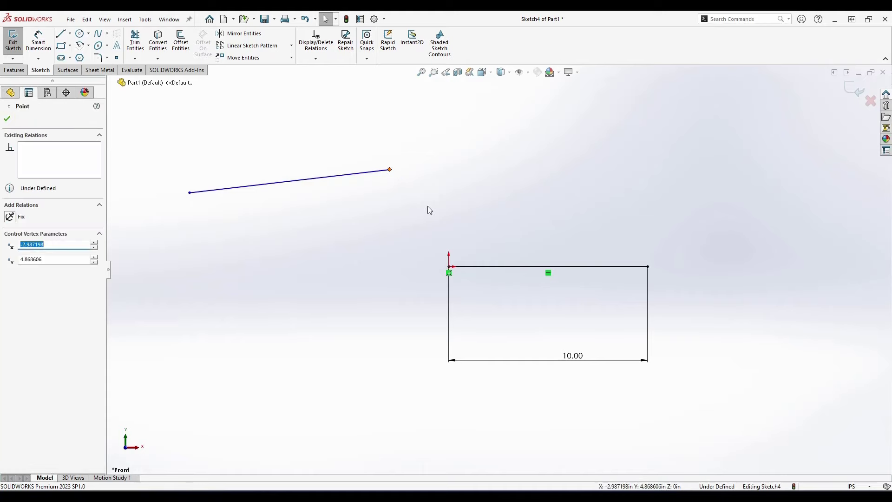
{"action": "left_click", "coordinate": [448, 267], "text": "ctrl"}
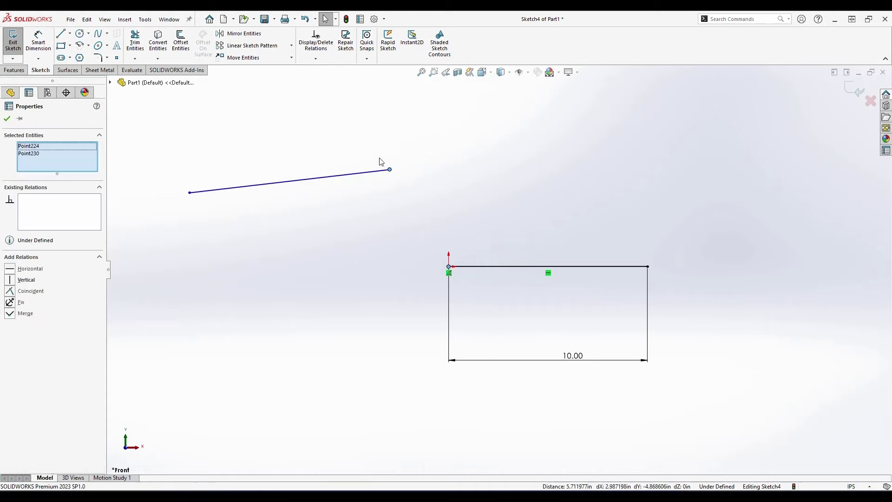
{"action": "left_click", "coordinate": [10, 291]}
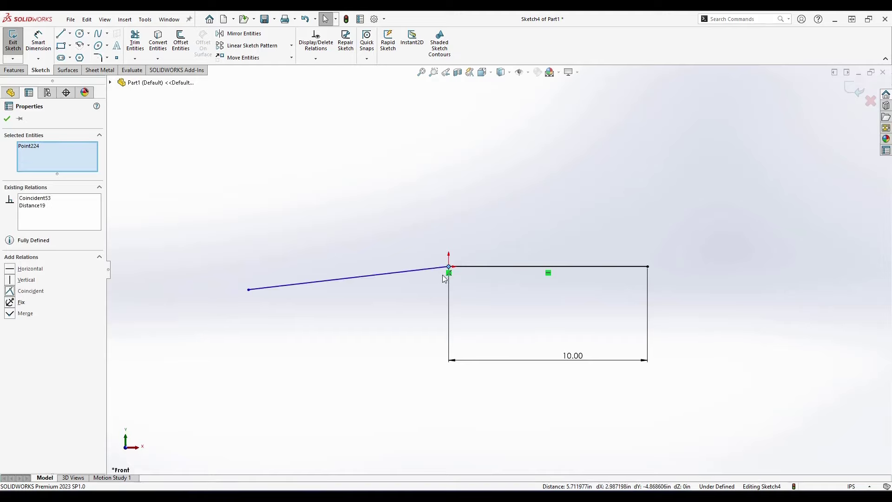
{"action": "left_click", "coordinate": [340, 238]}
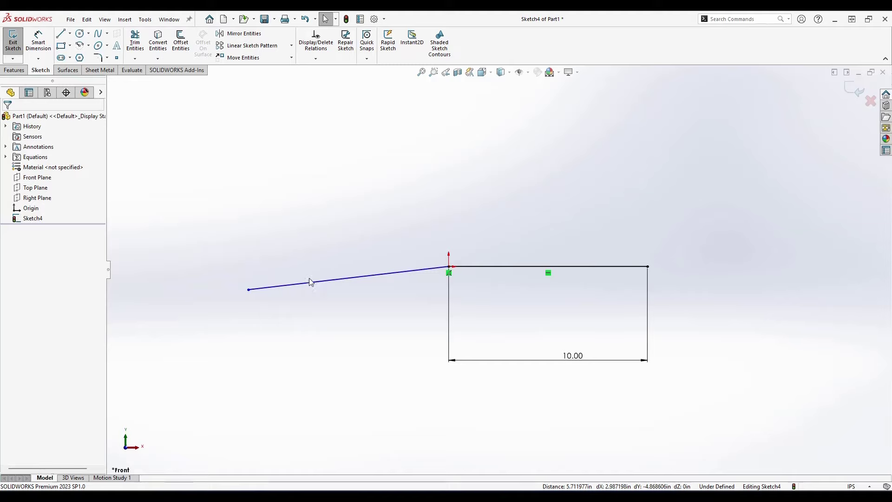
Add a Horizontal relation to the sloped line left of the origin.
{"action": "left_click", "coordinate": [348, 277]}
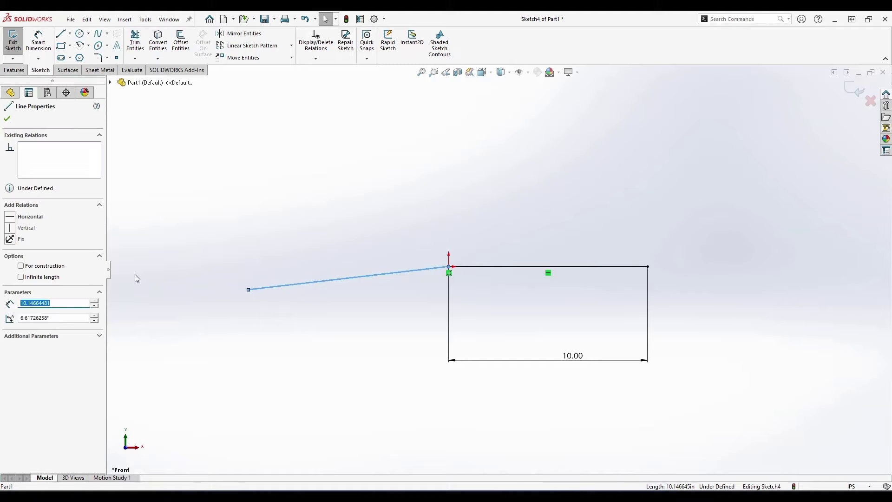
{"action": "left_click", "coordinate": [11, 217]}
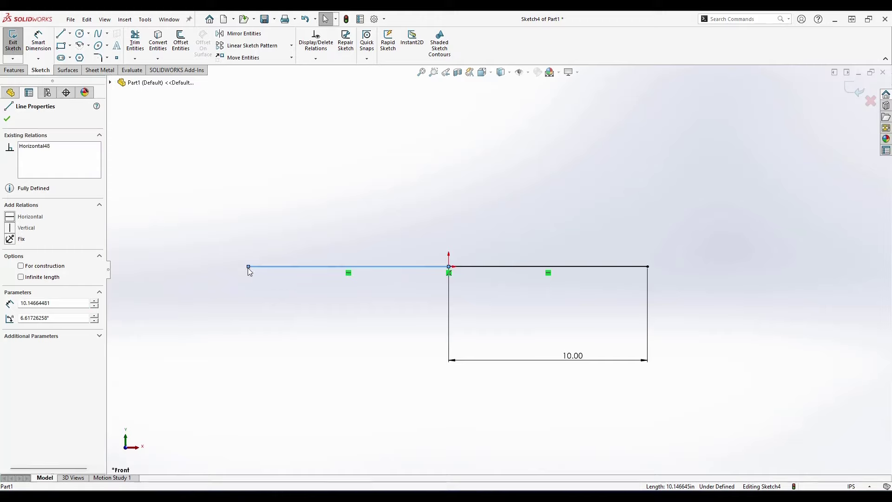
{"action": "key", "text": "Escape"}
Sketch a line about 5.83 in long from the origin up to the left, at about 121.6°.
{"action": "left_click", "coordinate": [68, 33]}
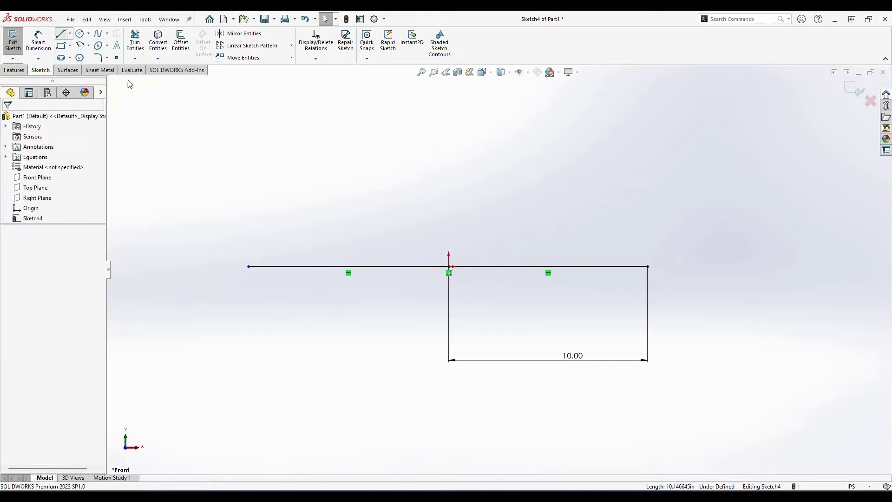
{"action": "left_click", "coordinate": [450, 267]}
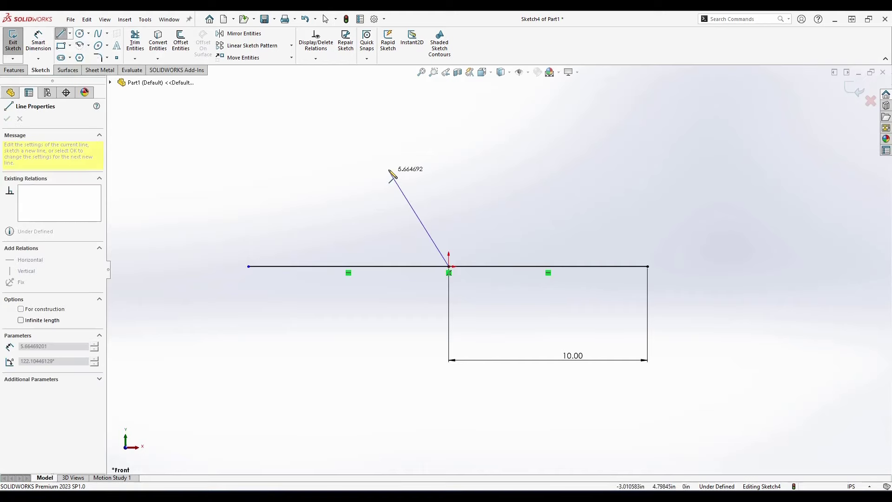
{"action": "left_click", "coordinate": [388, 167]}
{"action": "key", "text": "Escape"}
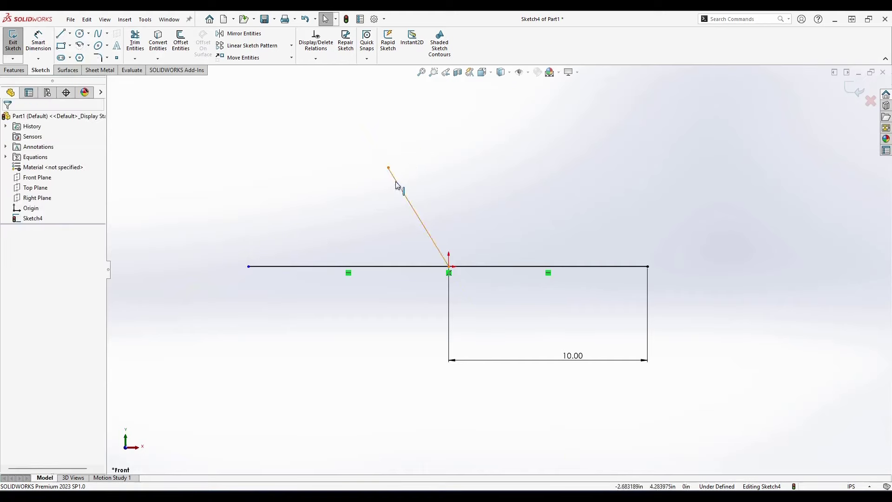
Add a Vertical relation to the slanted line rising from the origin.
{"action": "left_click", "coordinate": [397, 188]}
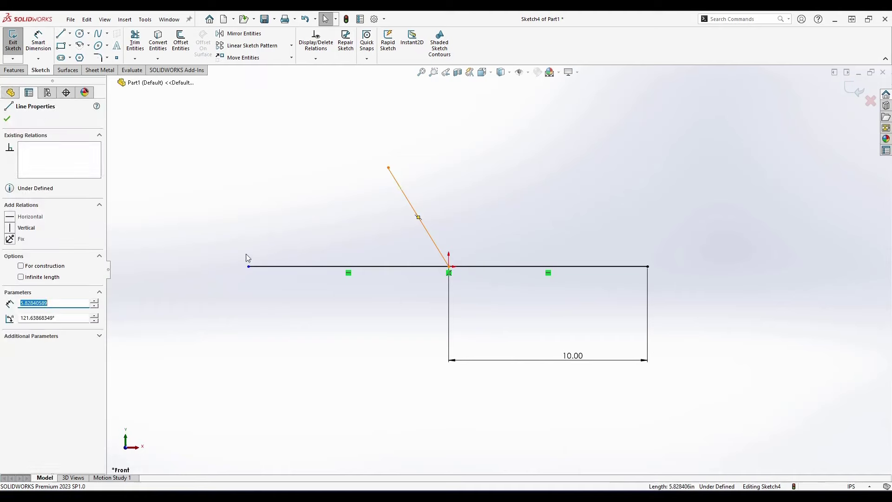
{"action": "left_click", "coordinate": [9, 228]}
{"action": "left_click", "coordinate": [384, 226]}
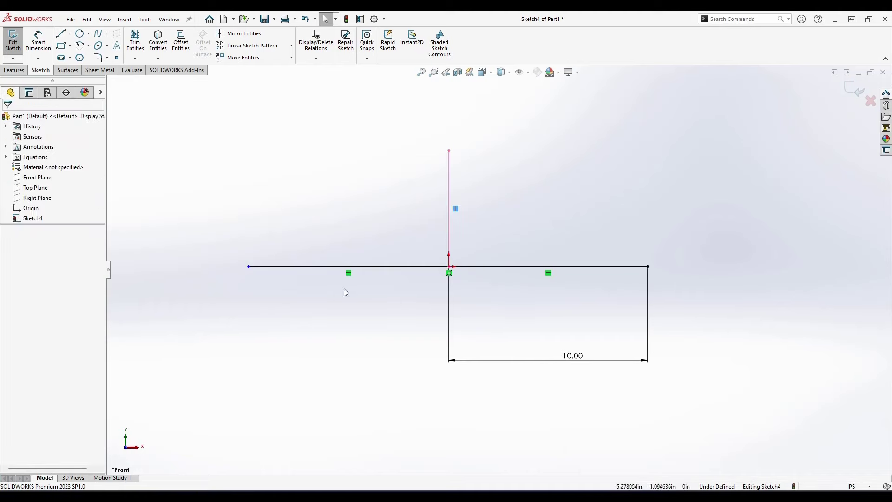
{"action": "left_click", "coordinate": [349, 274]}
{"action": "left_click", "coordinate": [459, 292]}
Sketch a circle with a radius of about 1.62 in to the left of the vertical line, near its upper end.
{"action": "left_click", "coordinate": [80, 33]}
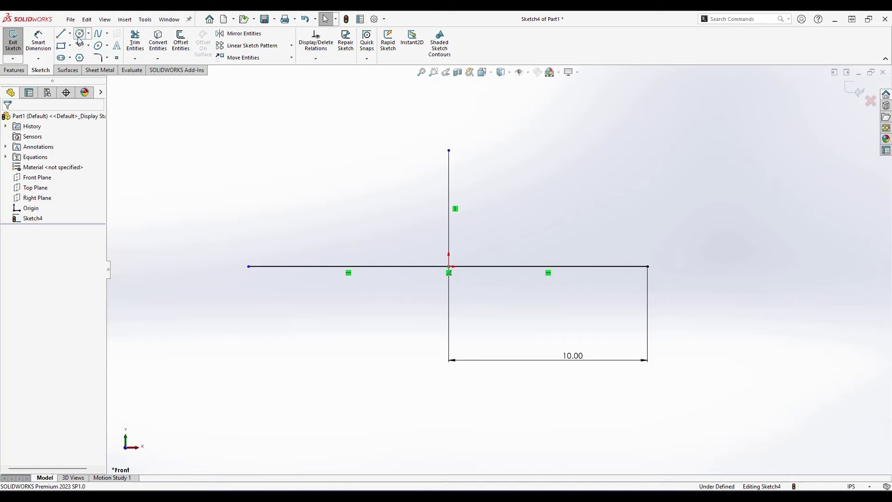
{"action": "left_click", "coordinate": [383, 171]}
{"action": "left_click", "coordinate": [384, 208]}
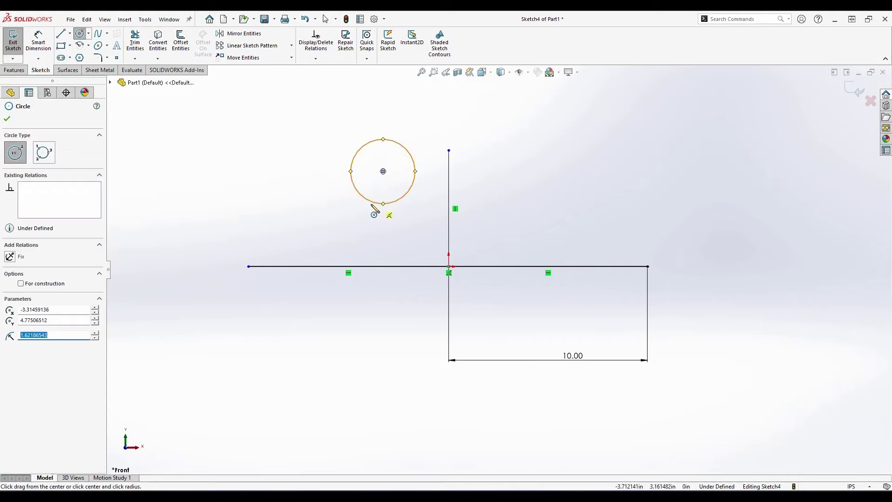
{"action": "key", "text": "Escape"}
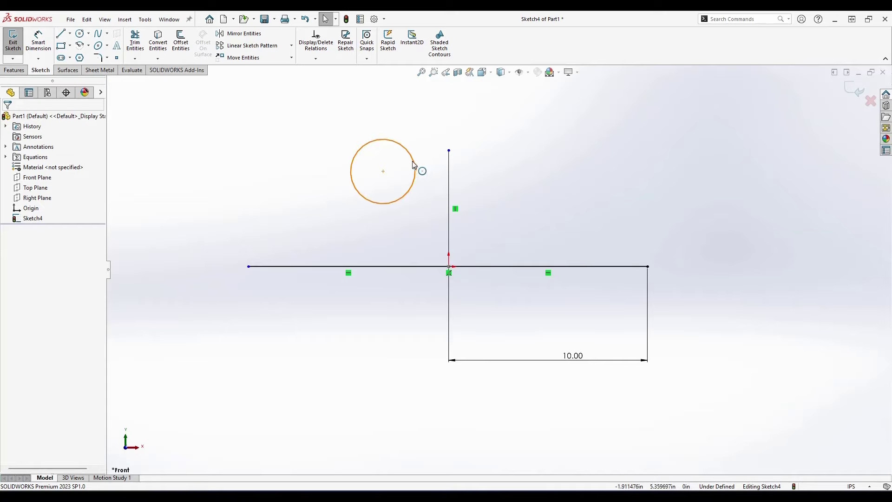
Add a Tangent relation between the circle and the vertical line.
{"action": "left_click", "coordinate": [418, 172]}
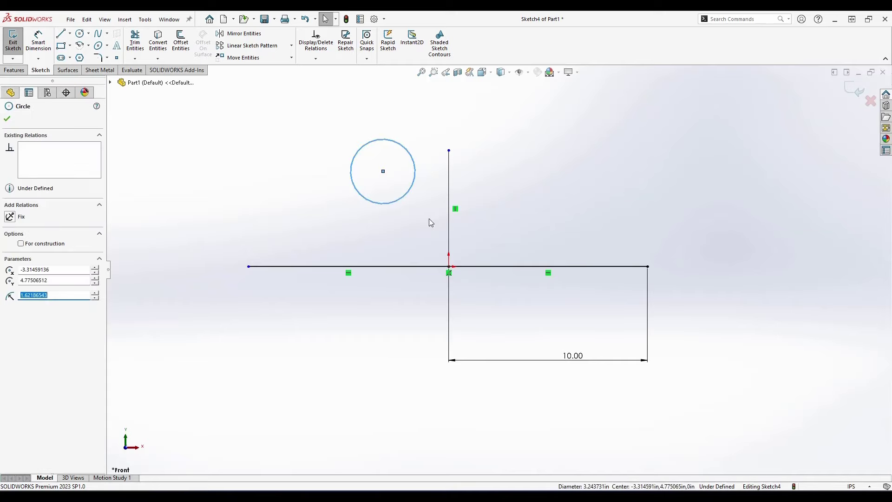
{"action": "left_click", "coordinate": [449, 179], "text": "ctrl"}
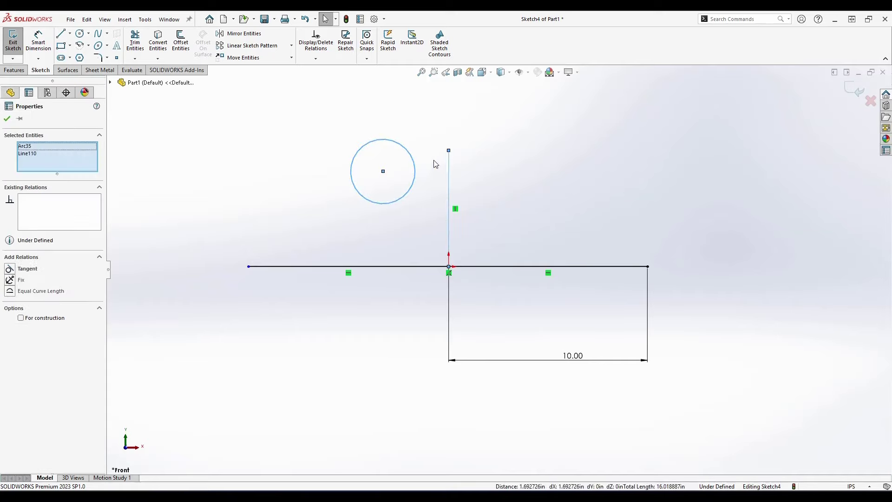
{"action": "left_click", "coordinate": [10, 270]}
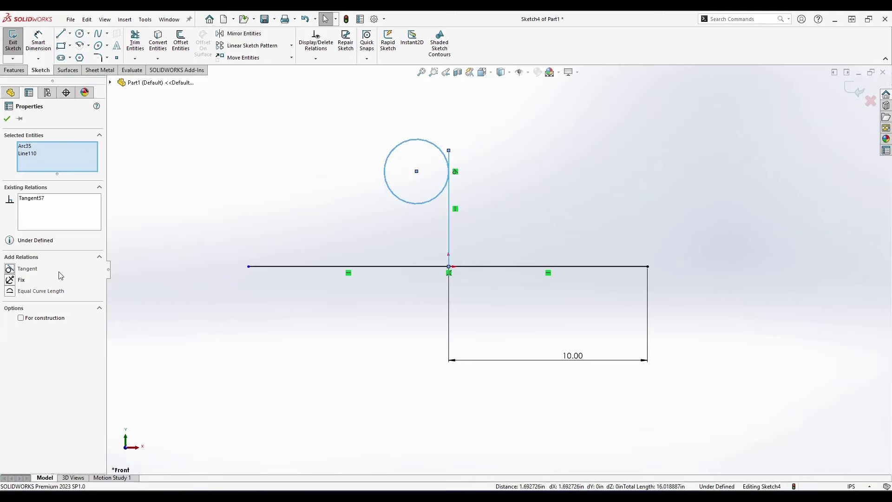
{"action": "left_click", "coordinate": [348, 218]}
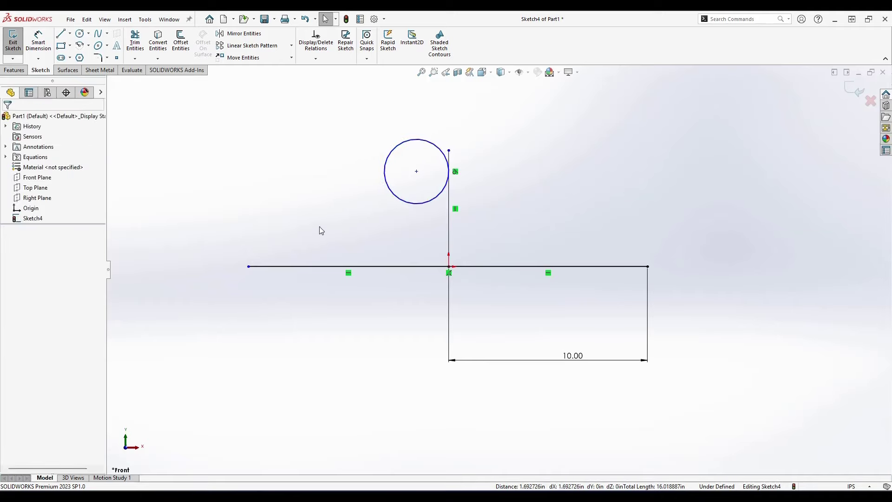
Trim away the part of the vertical line above its tangent point with the circle, using Trim to closest.
{"action": "scroll", "coordinate": [456, 179], "scroll_direction": "down", "scroll_amount": 3}
{"action": "scroll", "coordinate": [467, 207], "scroll_direction": "up", "scroll_amount": 6}
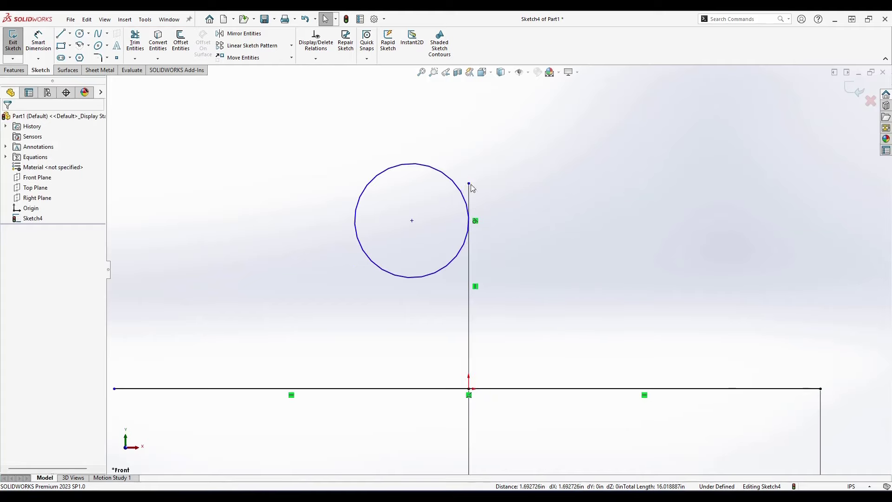
{"action": "left_click", "coordinate": [135, 41]}
{"action": "left_click", "coordinate": [14, 283]}
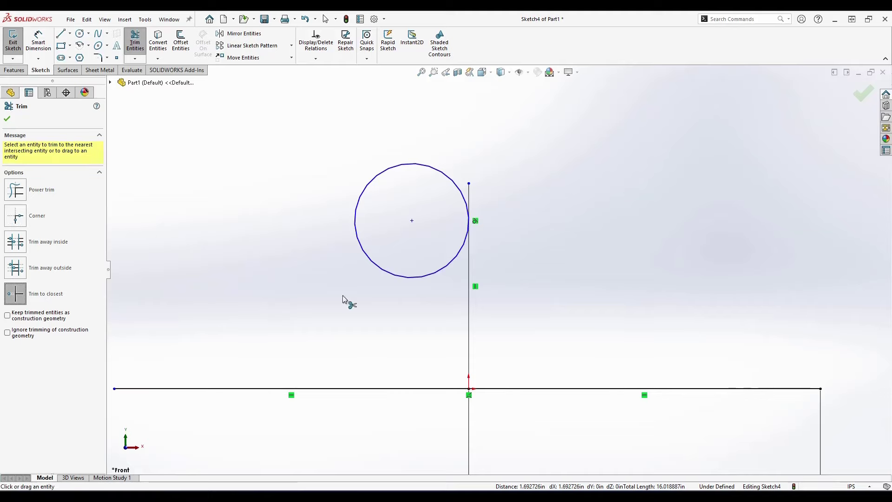
{"action": "left_click", "coordinate": [468, 187]}
{"action": "key", "text": "Escape"}
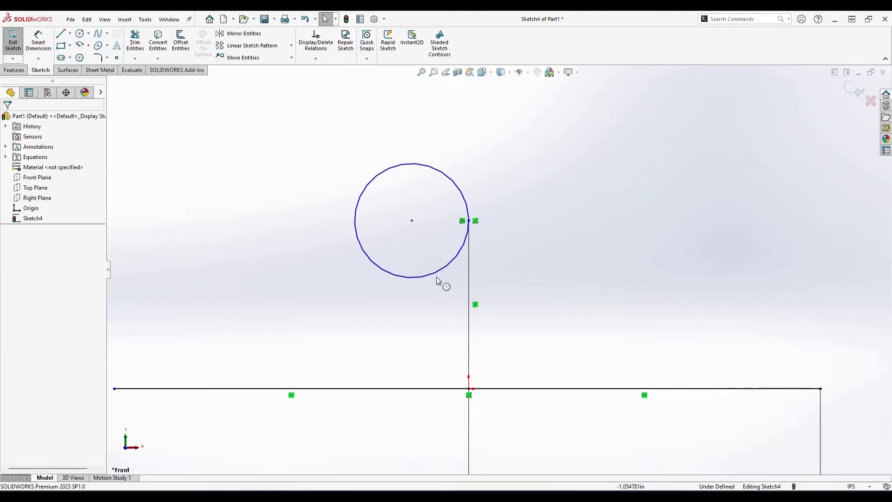
{"action": "scroll", "coordinate": [453, 230], "scroll_direction": "down", "scroll_amount": 4}
{"action": "scroll", "coordinate": [446, 231], "scroll_direction": "up", "scroll_amount": 5}
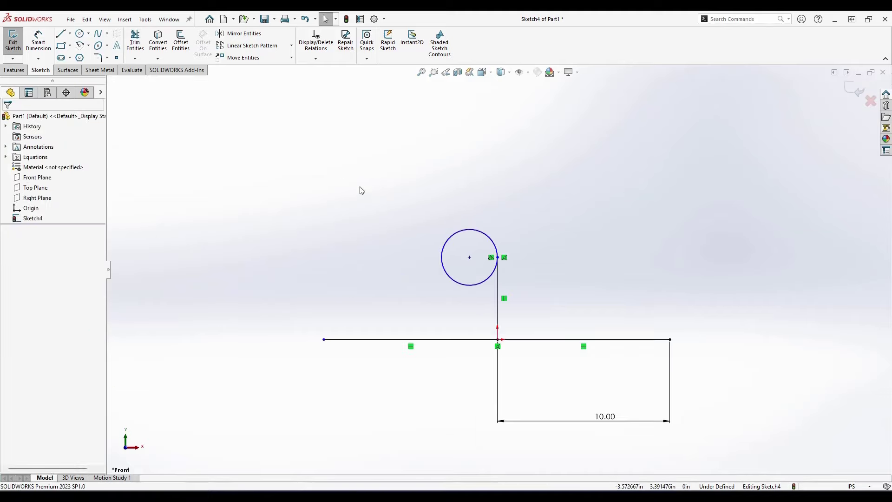
{"action": "middle_click_drag", "start_coordinate": [361, 191], "coordinate": [440, 293]}
{"action": "key", "text": "ctrl+8"}
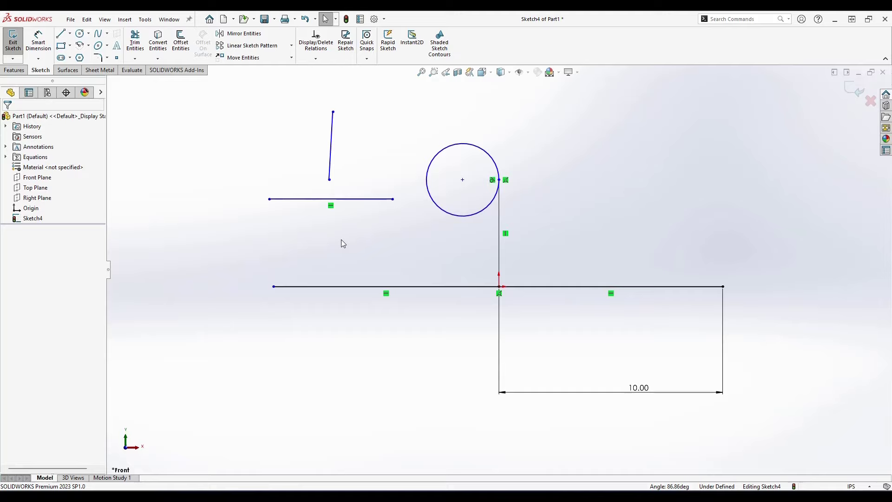
Add a Perpendicular relation between the short horizontal line left of the circle and the near-vertical line above it.
{"action": "left_click", "coordinate": [342, 199]}
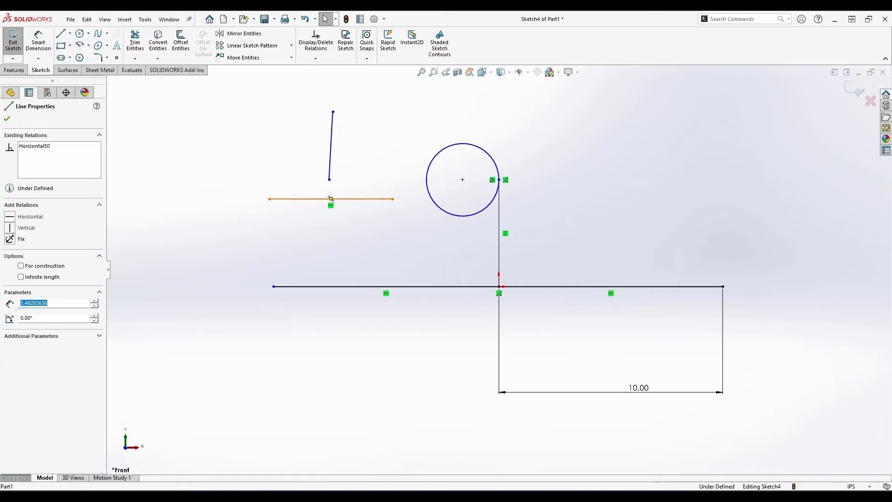
{"action": "left_click", "coordinate": [331, 172], "text": "ctrl"}
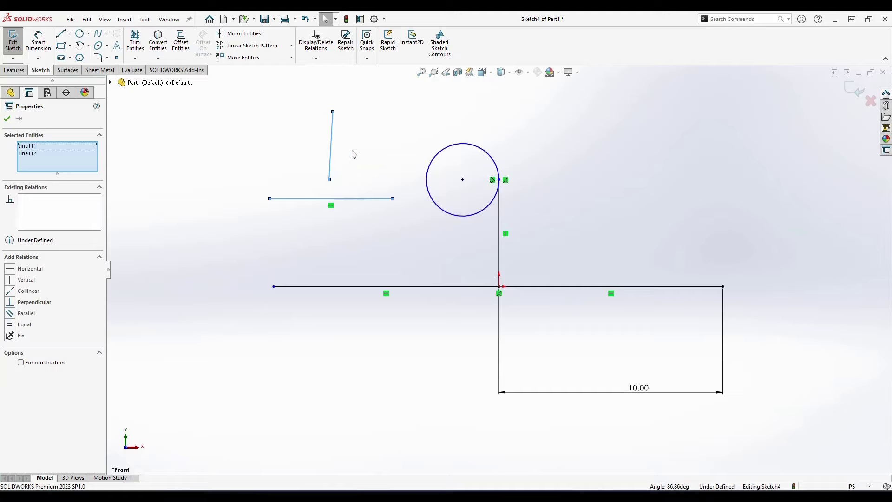
{"action": "left_click", "coordinate": [13, 303]}
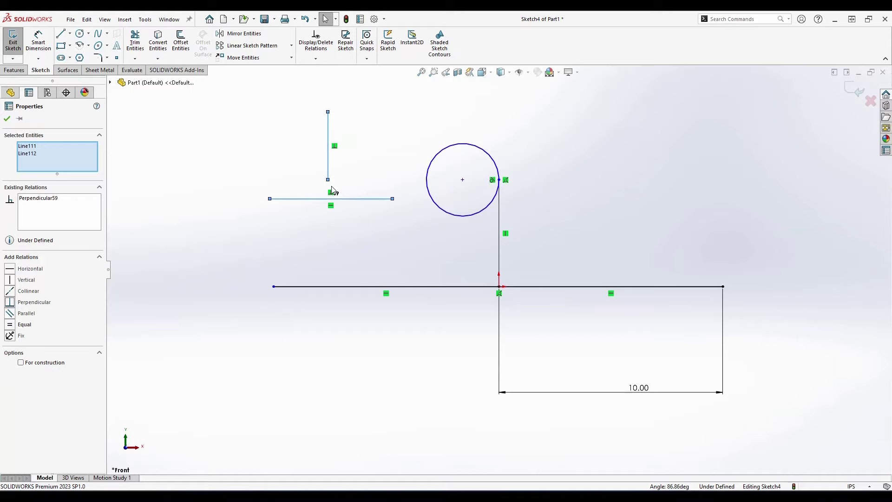
Sketch a sloping line about 5.89 in long just below the short horizontal line, falling towards the vertical line at the origin.
{"action": "left_click", "coordinate": [66, 40]}
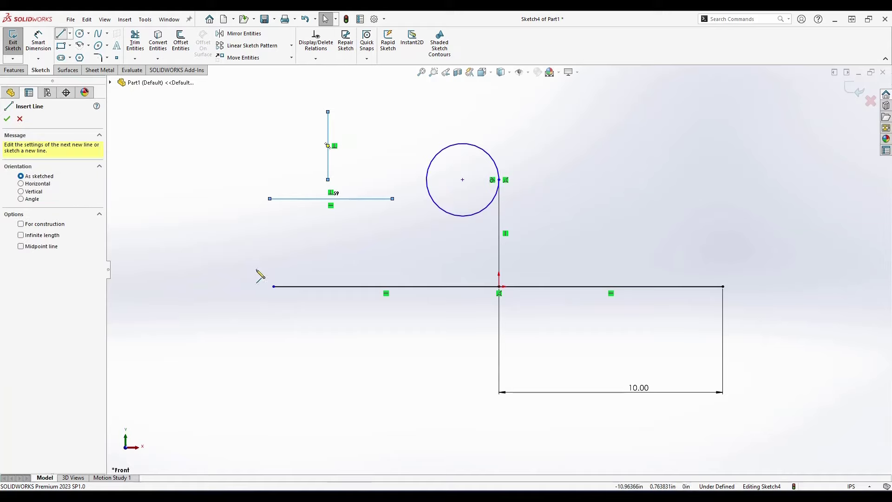
{"action": "left_click", "coordinate": [240, 214]}
{"action": "left_click", "coordinate": [367, 254]}
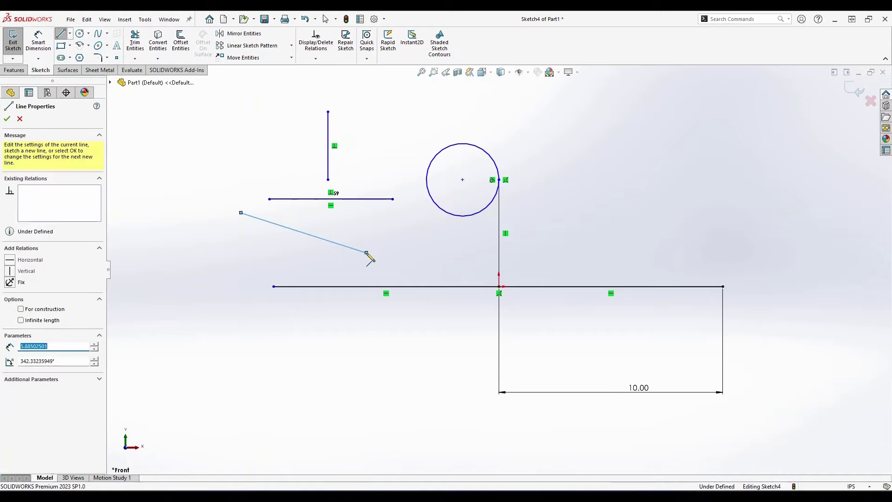
{"action": "key", "text": "Escape"}
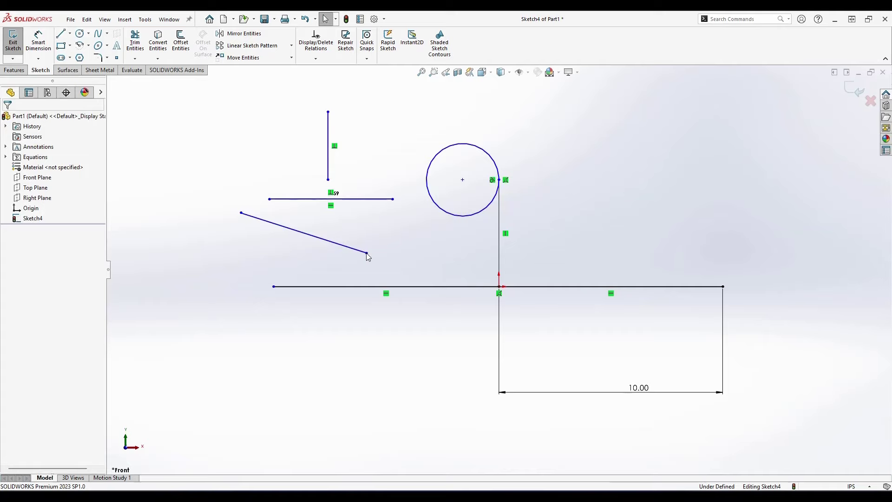
Add a Parallel relation between the sloping line and the short horizontal line above it.
{"action": "left_click", "coordinate": [303, 234]}
{"action": "left_click", "coordinate": [303, 200], "text": "ctrl"}
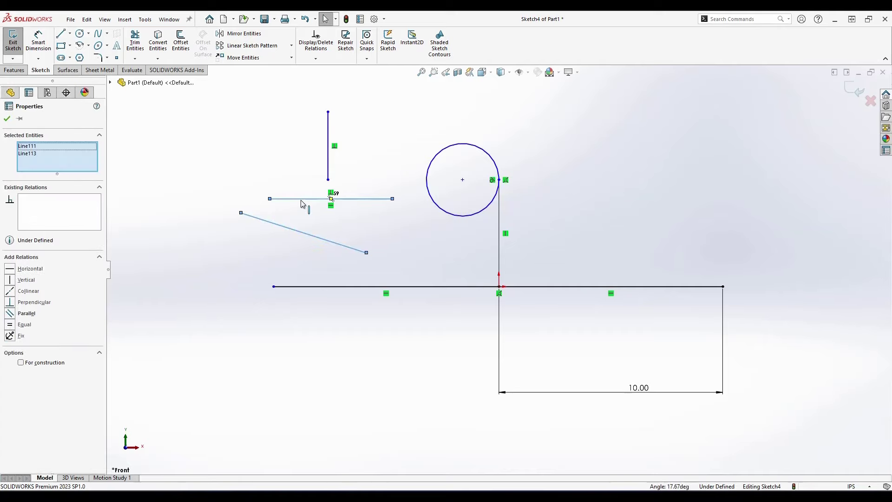
{"action": "left_click", "coordinate": [11, 315]}
{"action": "left_click", "coordinate": [275, 269]}
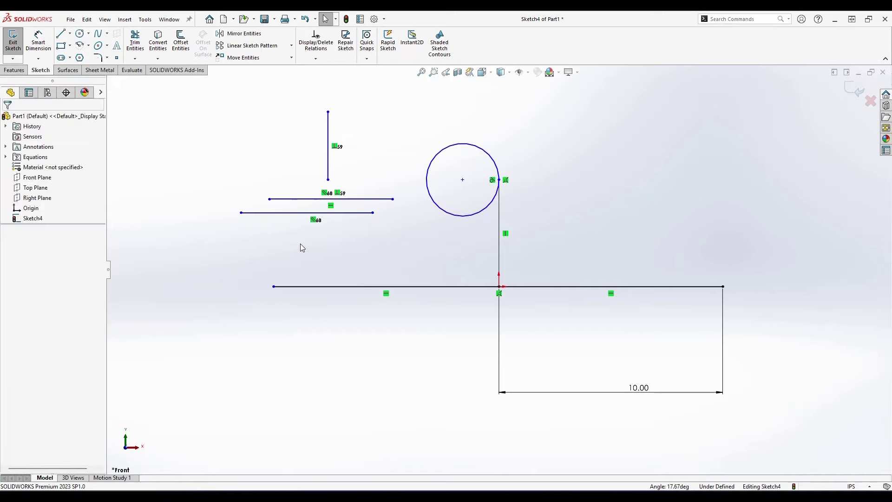
Sketch a horizontal line about 6.35 in long to the left of the two parallel lines, slightly above them.
{"action": "middle_click_drag", "start_coordinate": [299, 244], "coordinate": [426, 243], "text": "ctrl"}
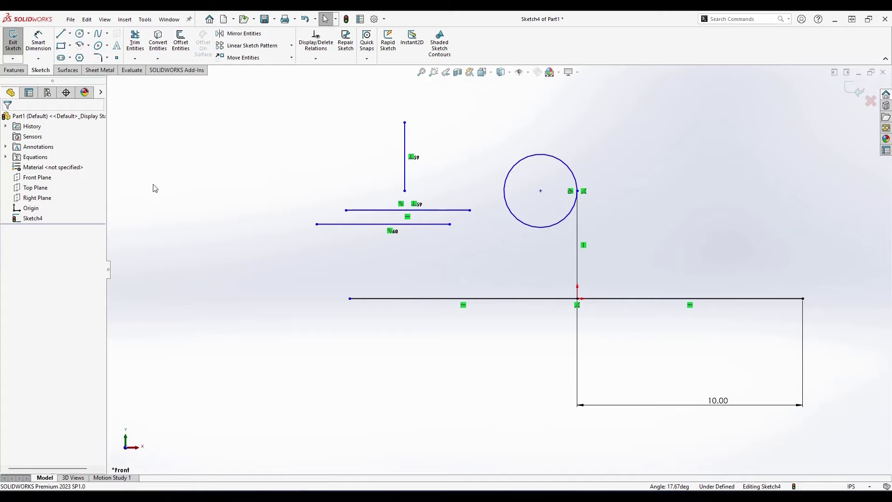
{"action": "left_click", "coordinate": [61, 33]}
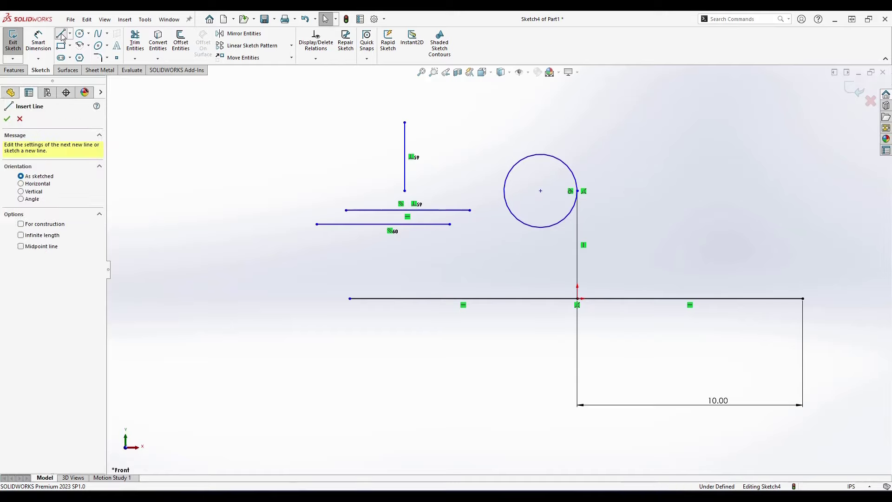
{"action": "left_click", "coordinate": [324, 197]}
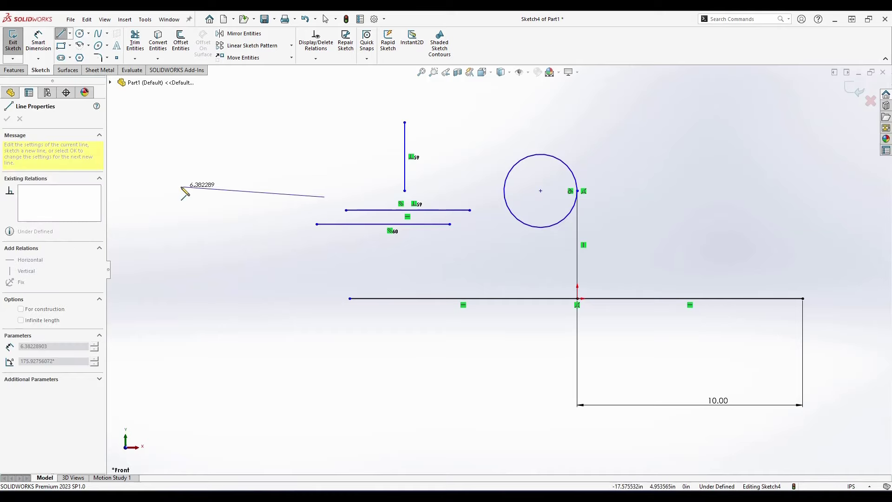
{"action": "left_click", "coordinate": [182, 196]}
{"action": "key", "text": "Escape"}
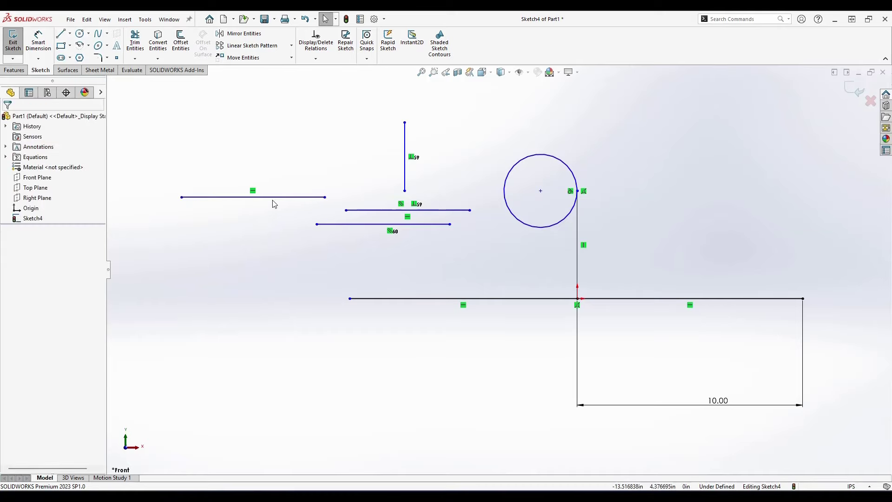
Add a Collinear relation between the new horizontal line and the lower of the two parallel lines.
{"action": "left_click", "coordinate": [332, 226]}
{"action": "left_click", "coordinate": [302, 197], "text": "ctrl"}
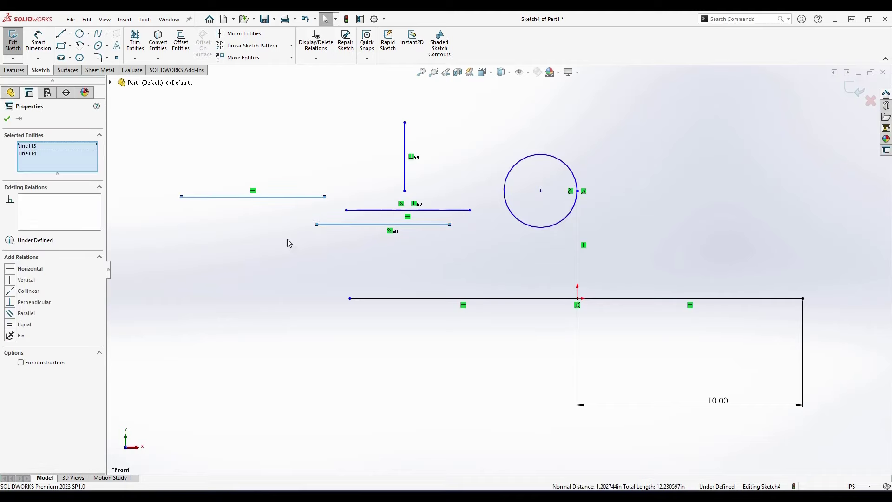
{"action": "left_click", "coordinate": [12, 291]}
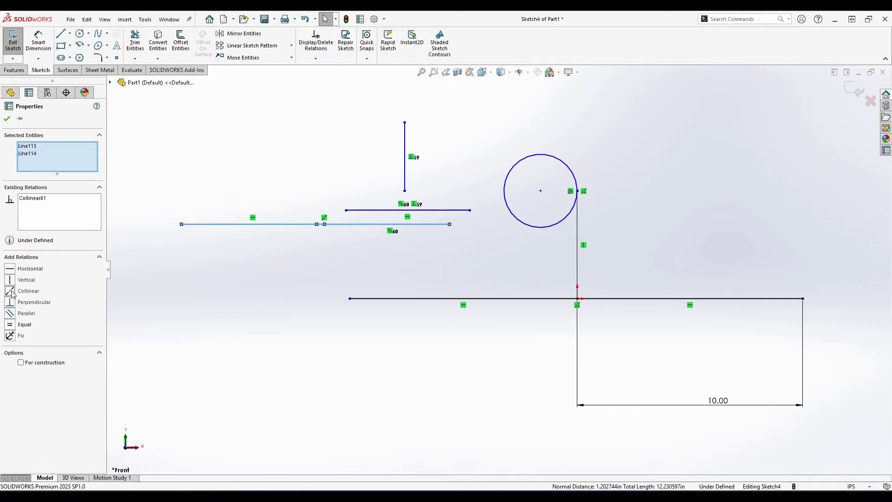
{"action": "left_click", "coordinate": [332, 285]}
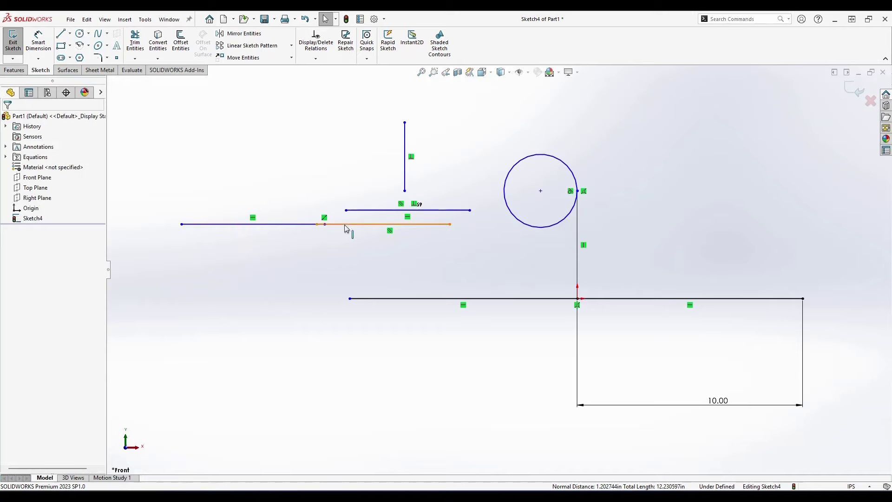
{"action": "left_click", "coordinate": [279, 226]}
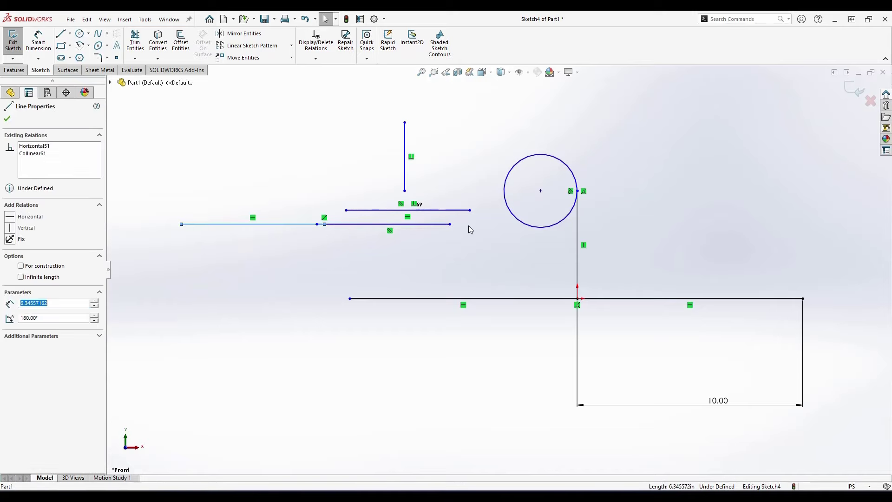
{"action": "left_click", "coordinate": [147, 232]}
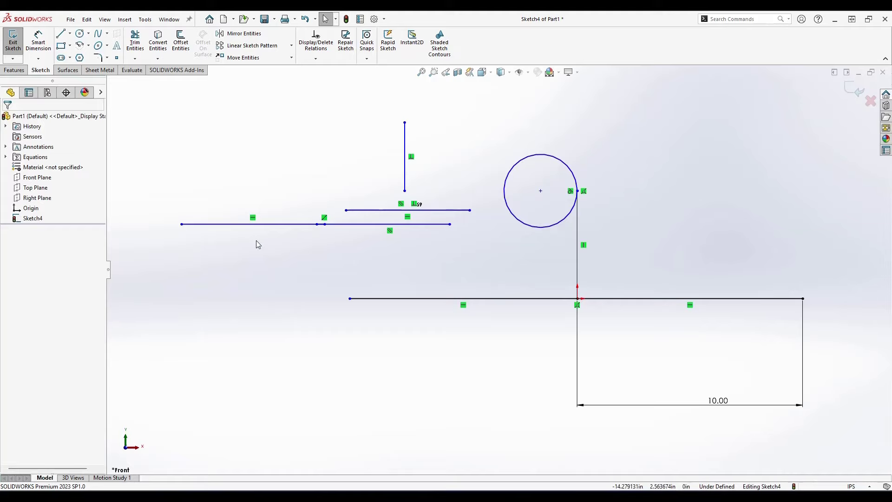
Sketch a line from the circle's centre and move its free end directly above the centre, giving a vertical line about 6.97 in long.
{"action": "scroll", "coordinate": [259, 244], "scroll_direction": "down", "scroll_amount": 1}
{"action": "key", "text": "f"}
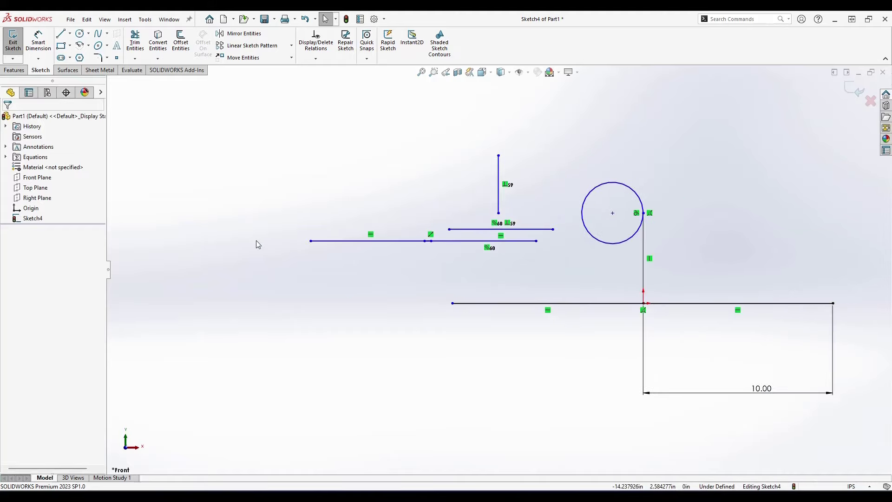
{"action": "key", "text": "z"}
{"action": "key", "text": "z"}
{"action": "key", "text": "z"}
{"action": "key", "text": "z"}
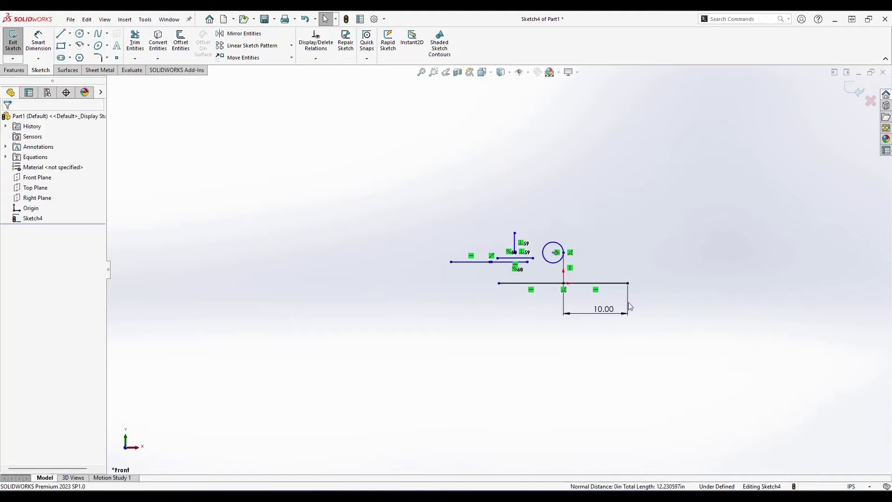
{"action": "scroll", "coordinate": [629, 302], "scroll_direction": "down", "scroll_amount": 5}
{"action": "key", "text": "z"}
{"action": "key", "text": "z"}
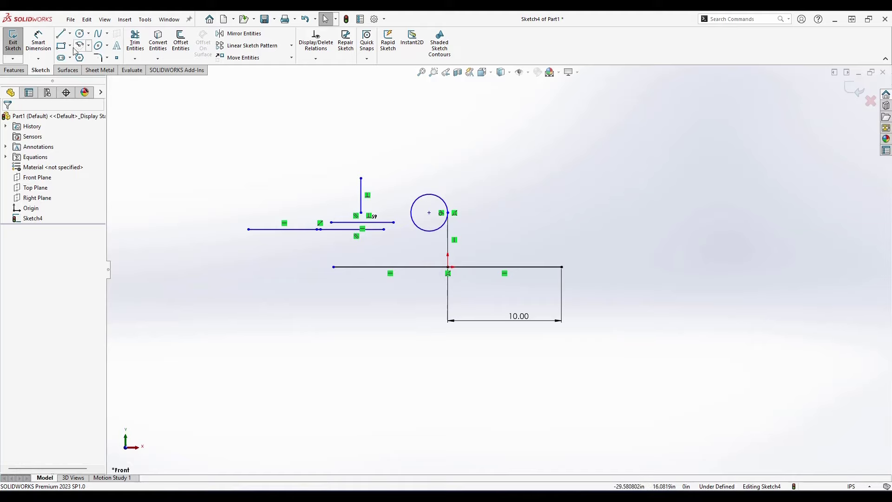
{"action": "left_click", "coordinate": [61, 33]}
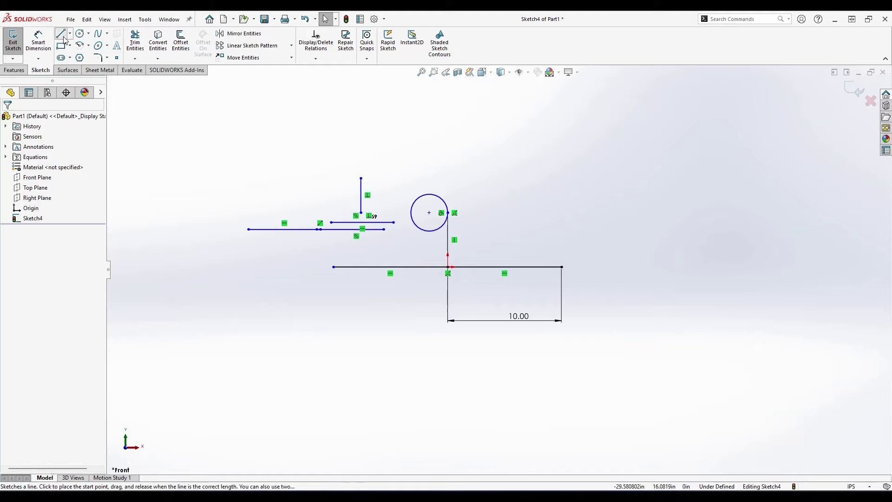
{"action": "left_click", "coordinate": [429, 212]}
{"action": "key", "text": "Escape"}
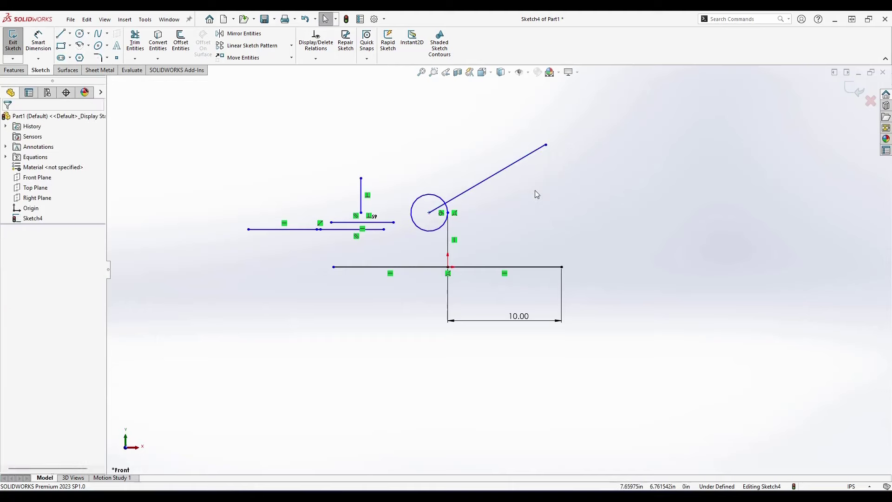
{"action": "left_click_drag", "start_coordinate": [546, 145], "coordinate": [437, 143]}
{"action": "key", "text": "Escape"}
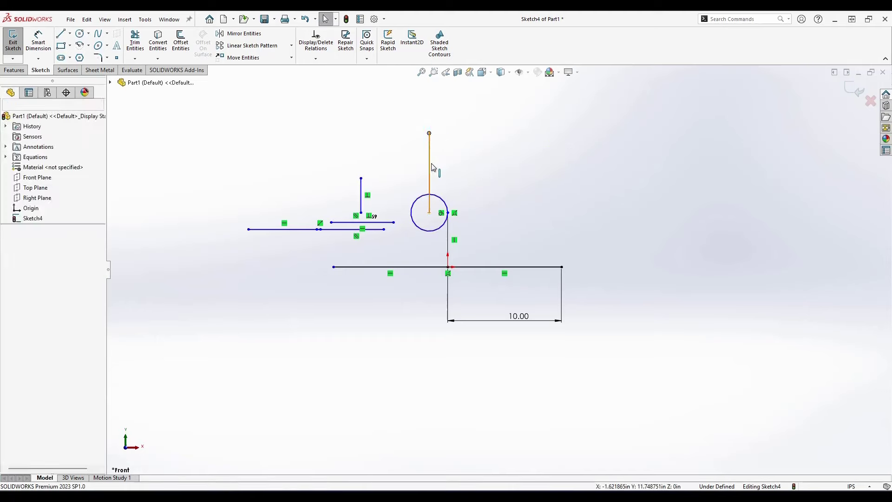
Dimension the line rising from the circle's centre and set its length to 7 in.
{"action": "left_click", "coordinate": [38, 41]}
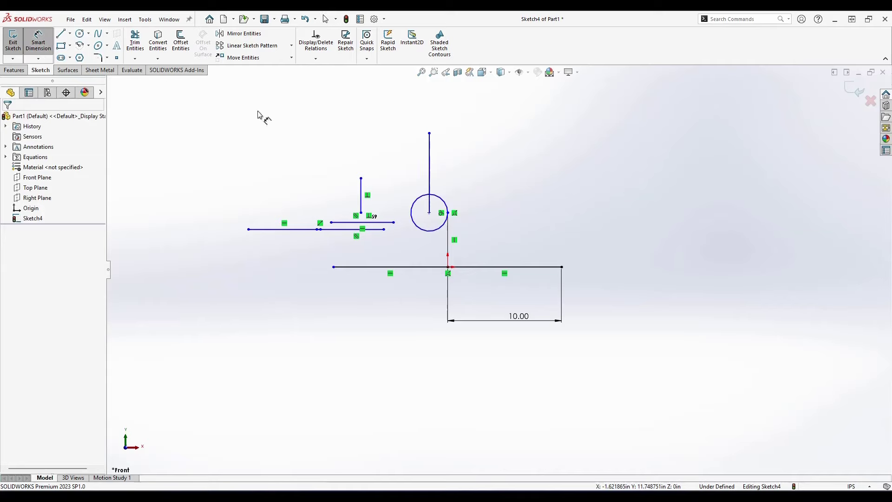
{"action": "left_click", "coordinate": [432, 164]}
{"action": "left_click", "coordinate": [477, 214]}
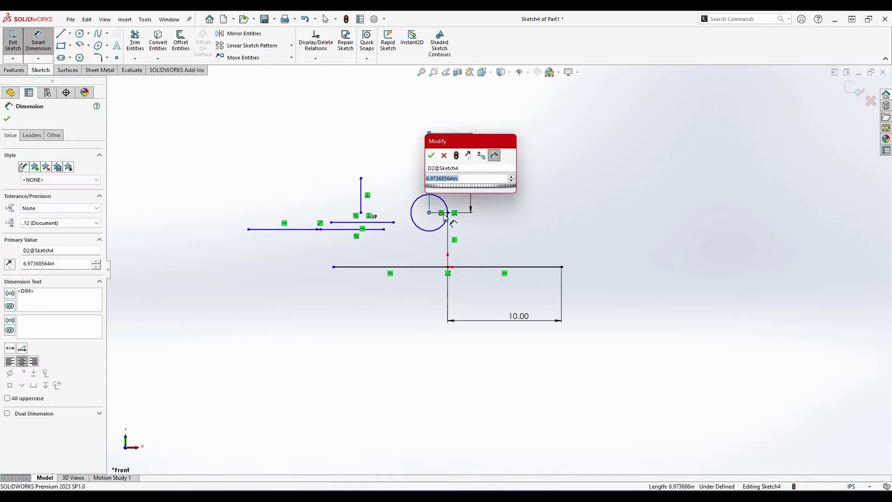
{"action": "key", "text": "Return"}
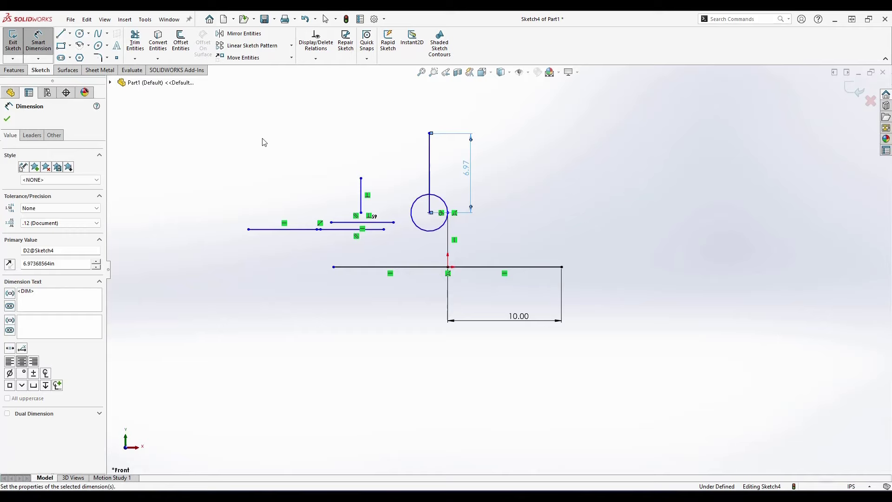
Sketch a vertical line, slightly longer than the 7 in line, to the right of that line's dimension.
{"action": "left_click", "coordinate": [62, 34]}
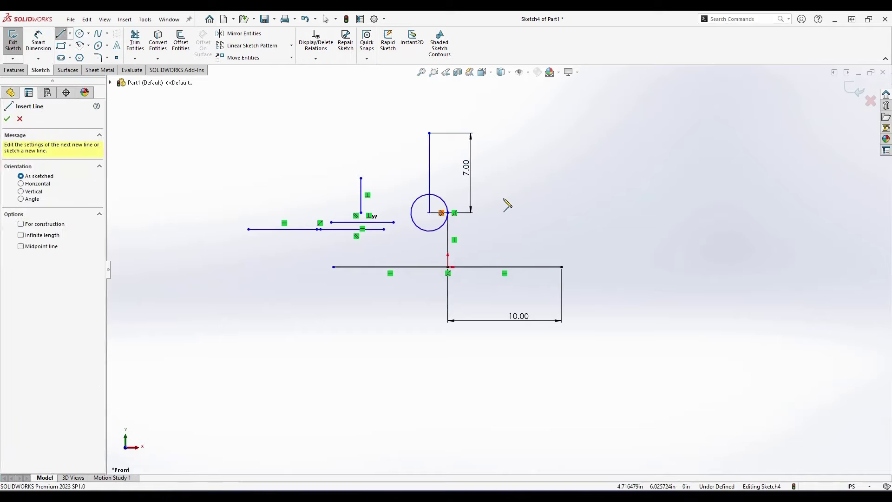
{"action": "left_click", "coordinate": [523, 205]}
{"action": "left_click", "coordinate": [524, 123]}
{"action": "key", "text": "Escape"}
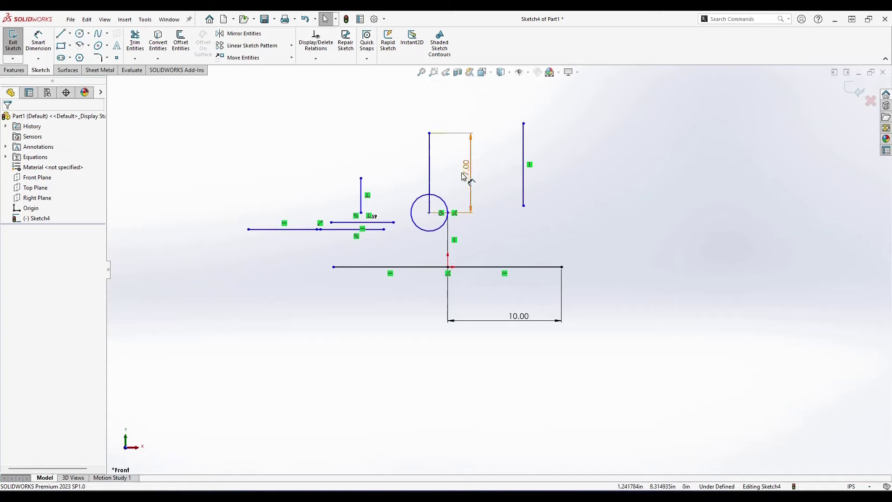
Add an Equal relation between the 7 in line and the vertical line to its right.
{"action": "left_click", "coordinate": [430, 163]}
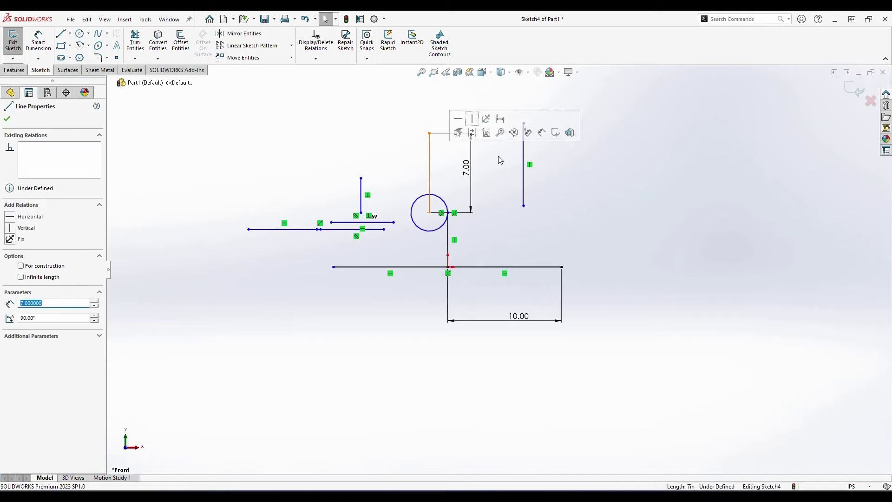
{"action": "left_click", "coordinate": [523, 161], "text": "ctrl"}
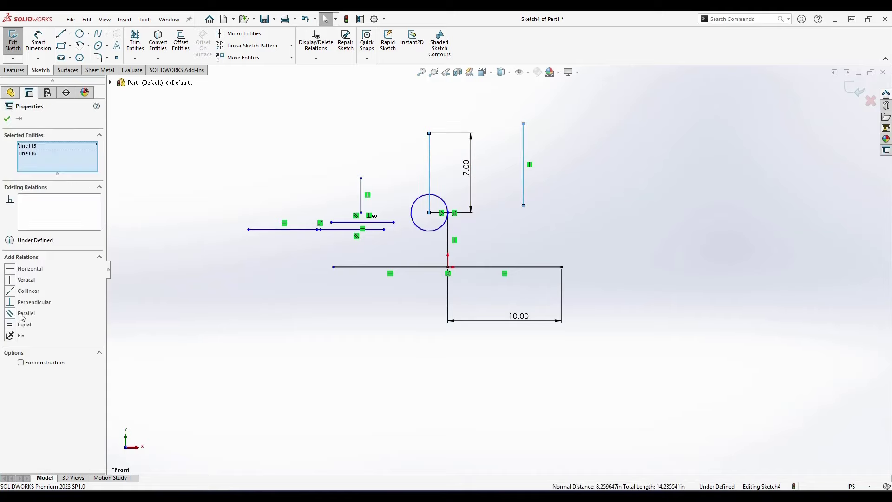
{"action": "left_click", "coordinate": [10, 325]}
{"action": "left_click", "coordinate": [370, 320]}
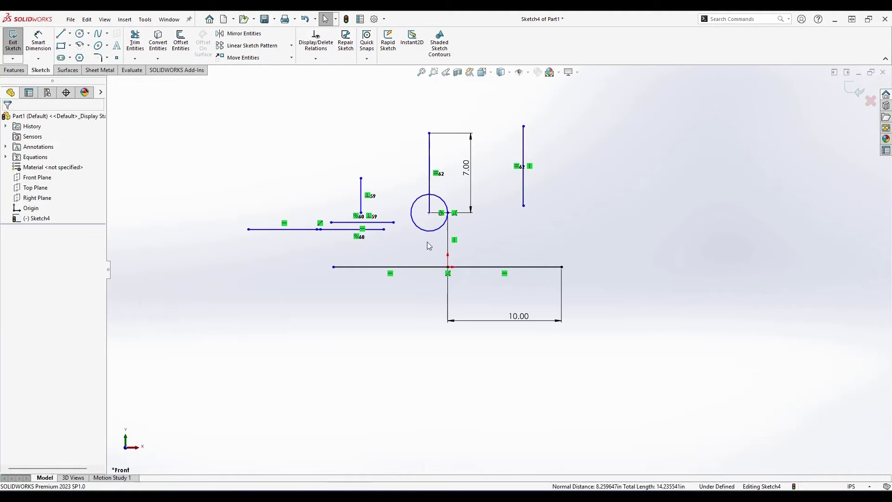
Set the length of the line rising from the circle's centre to 10 in.
{"action": "double_click", "coordinate": [471, 173]}
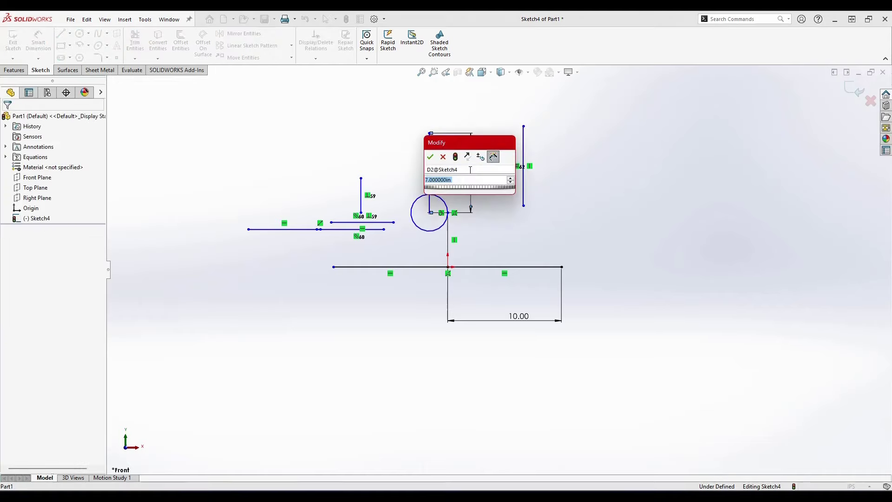
{"action": "type", "text": "10"}
{"action": "key", "text": "Escape"}
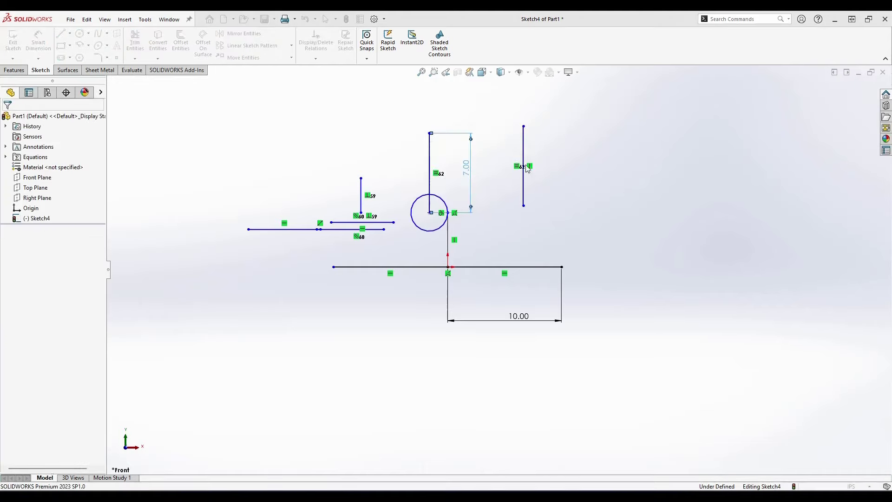
{"action": "left_click", "coordinate": [471, 172]}
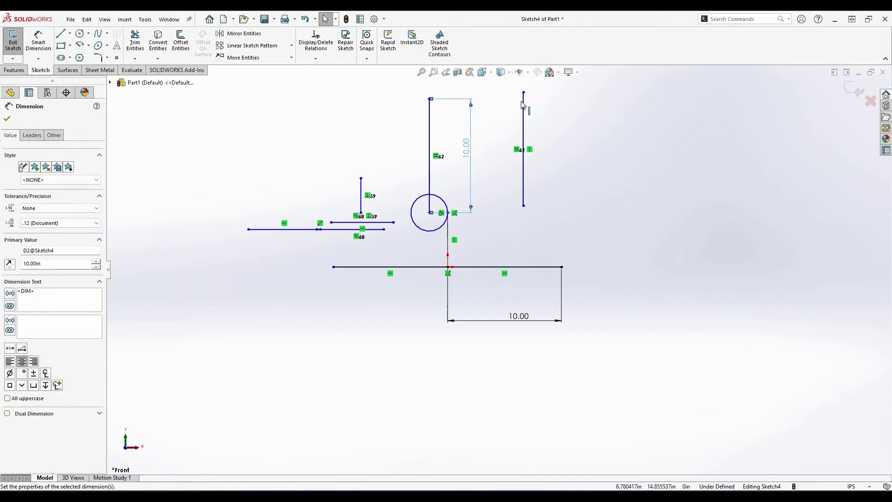
{"action": "left_click", "coordinate": [372, 157]}
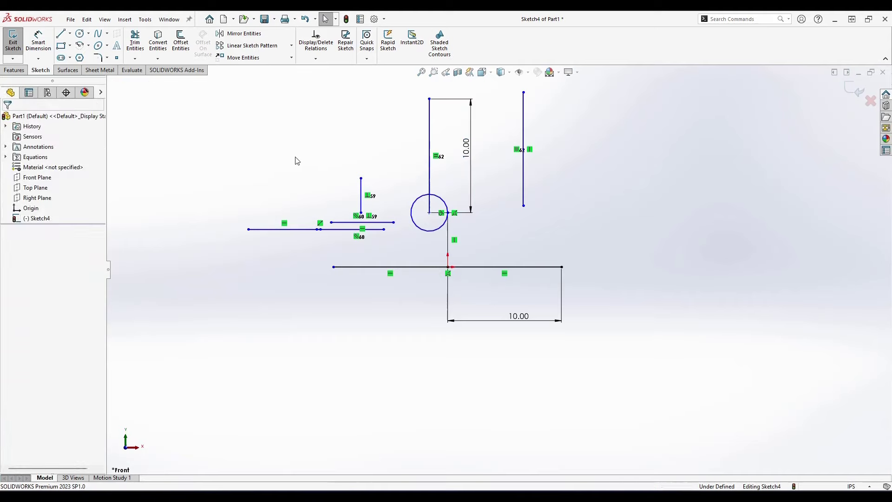
Sketch a circle slightly larger than the existing one, to the right of the separate vertical line.
{"action": "left_click", "coordinate": [80, 33]}
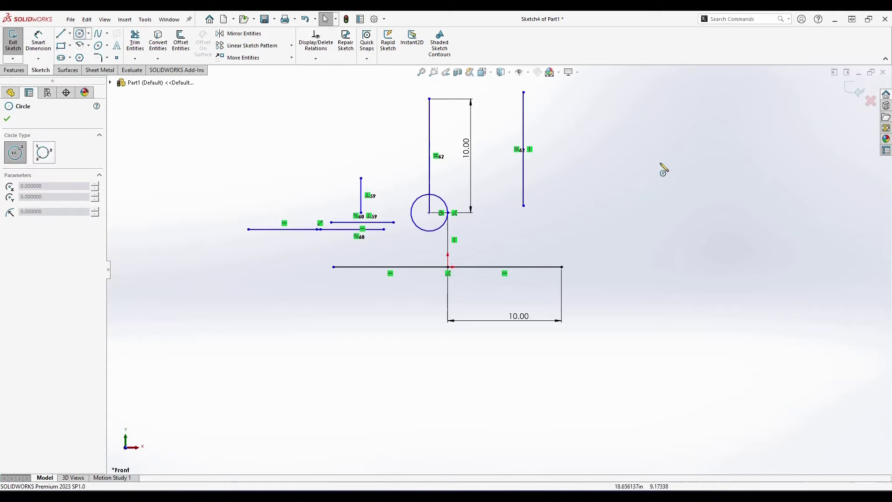
{"action": "left_click", "coordinate": [660, 160]}
{"action": "left_click", "coordinate": [657, 183]}
{"action": "key", "text": "Escape"}
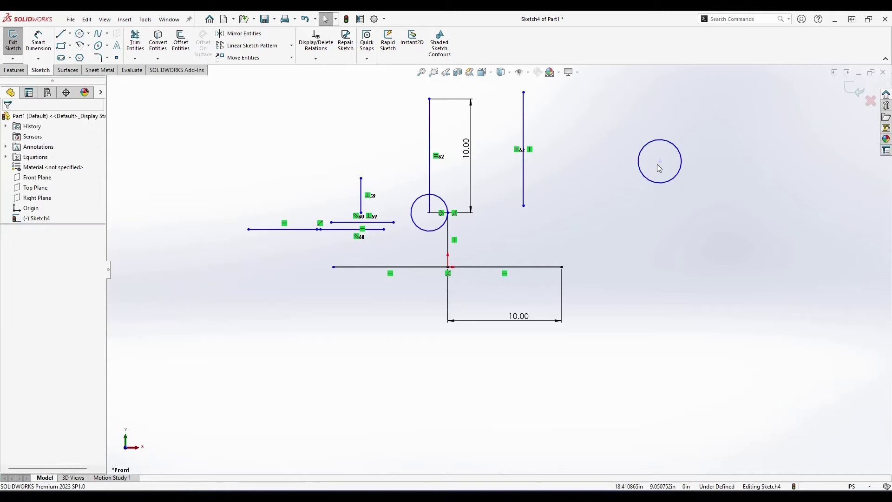
Dimension the circle to the right of the separate vertical line with a 4 in diameter.
{"action": "left_click", "coordinate": [45, 46]}
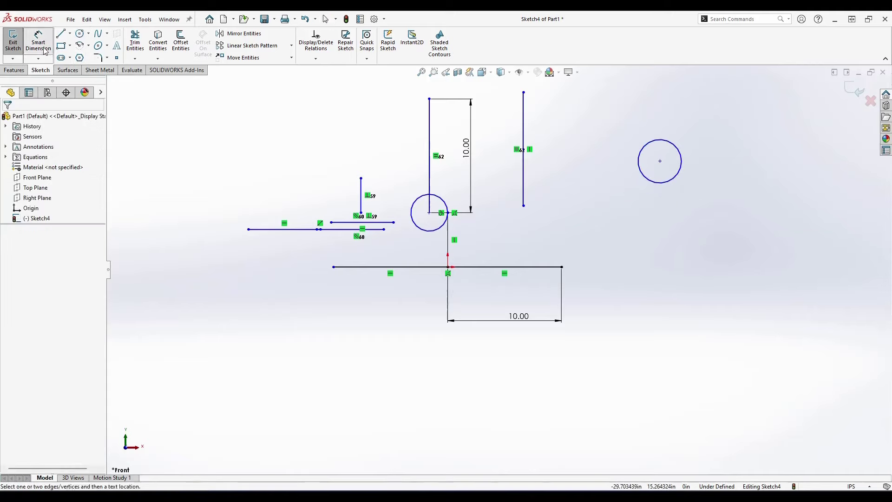
{"action": "left_click", "coordinate": [657, 184]}
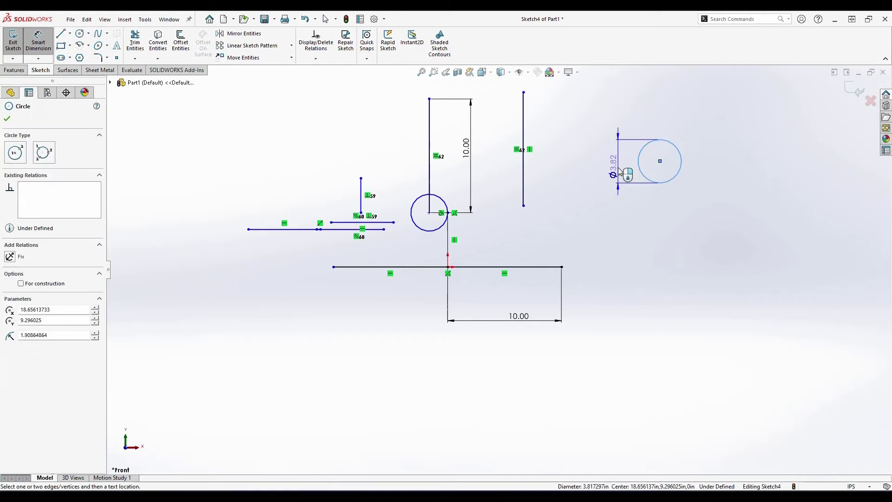
{"action": "left_click", "coordinate": [618, 168]}
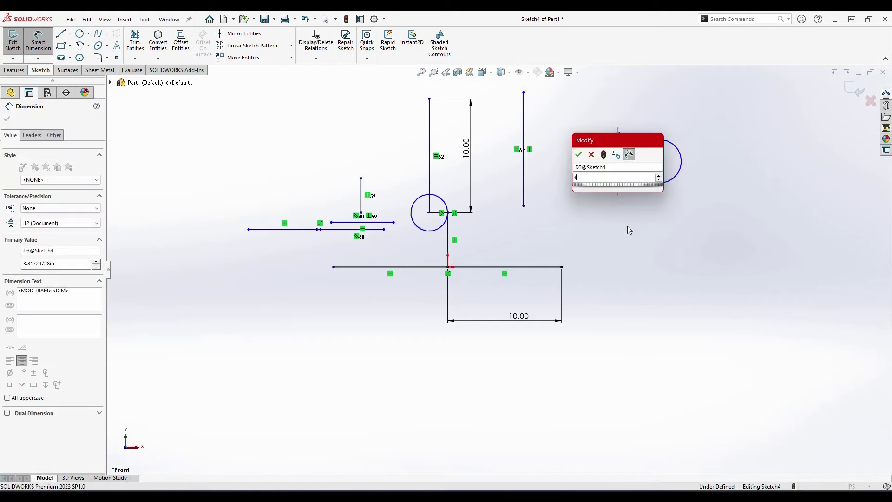
{"action": "key", "text": "Return"}
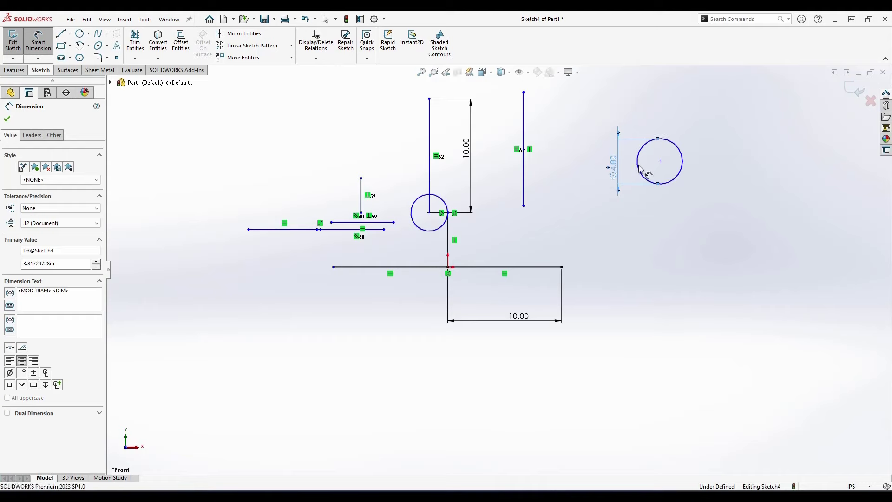
{"action": "key", "text": "Escape"}
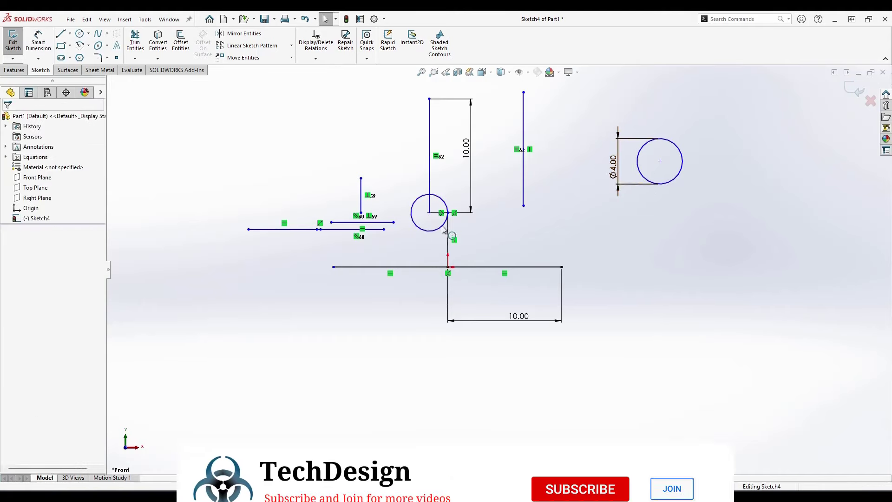
Add an Equal relation between the circle tangent to the vertical line above the origin and the 4 in circle.
{"action": "left_click", "coordinate": [438, 230]}
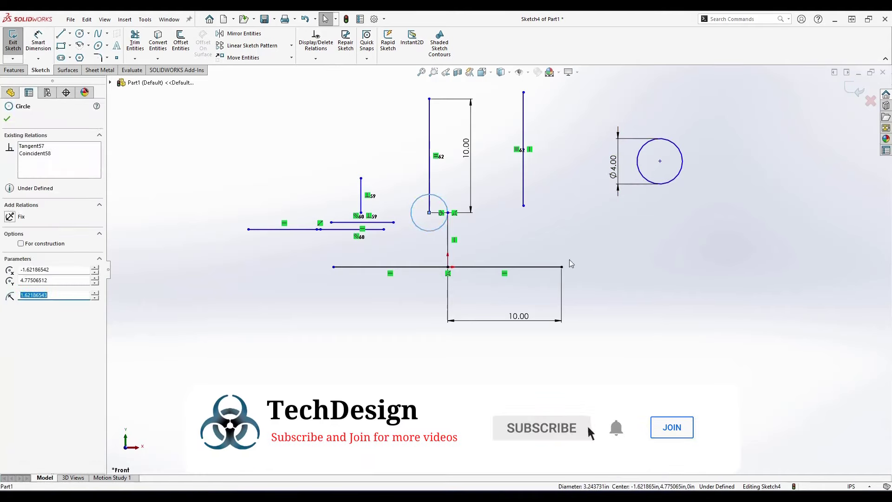
{"action": "left_click", "coordinate": [663, 185]}
{"action": "left_click", "coordinate": [663, 187], "text": "ctrl"}
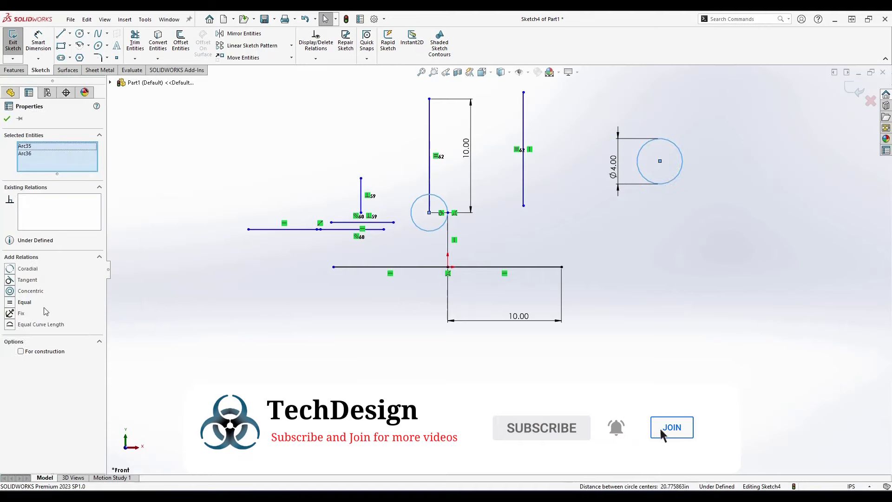
{"action": "left_click", "coordinate": [11, 302]}
{"action": "key", "text": "Escape"}
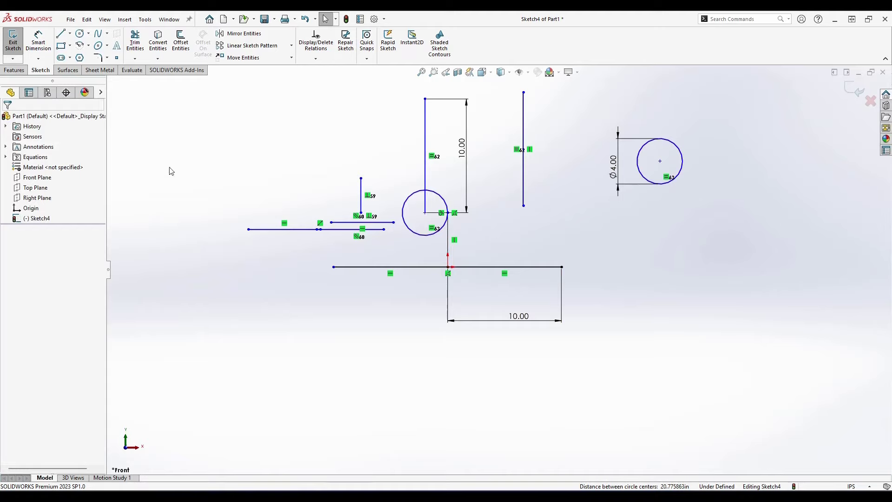
Sketch a circle about 3.5 in in diameter just below the 4 in circle.
{"action": "left_click", "coordinate": [80, 33]}
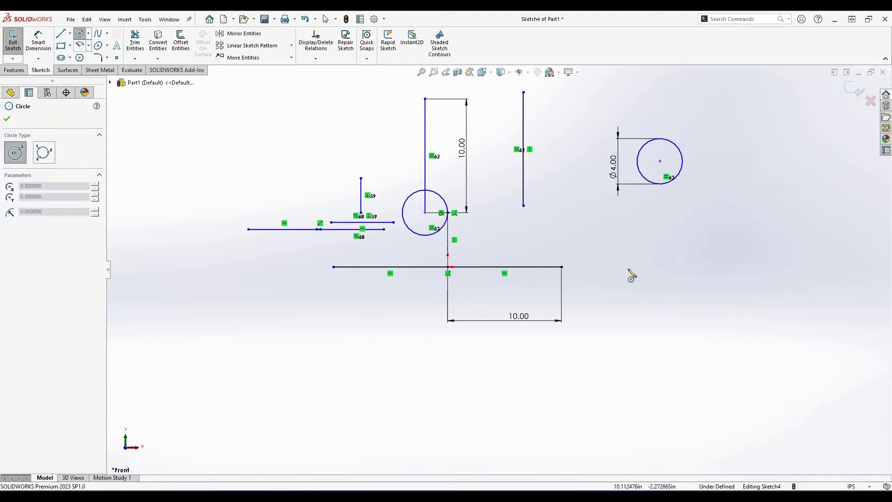
{"action": "left_click", "coordinate": [674, 219]}
{"action": "left_click", "coordinate": [679, 239]}
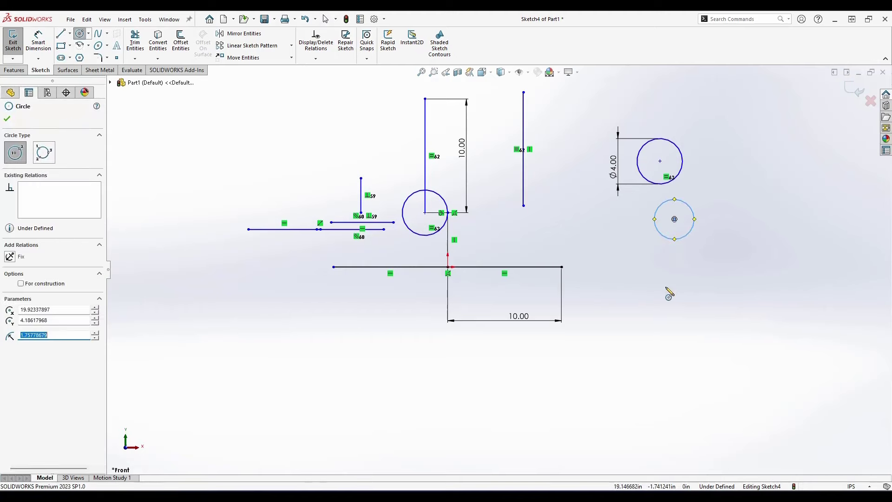
{"action": "key", "text": "Escape"}
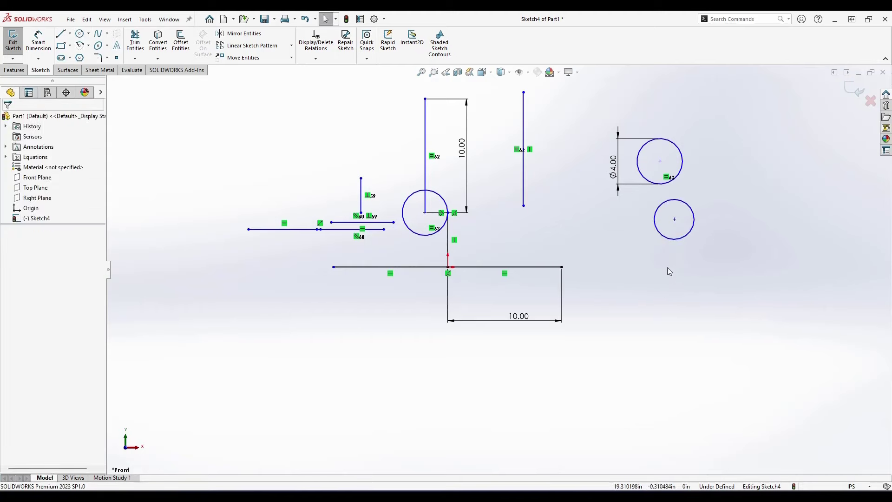
Add a Concentric relation between the lower undimensioned circle and the 4 in circle above it.
{"action": "left_click", "coordinate": [673, 239]}
{"action": "left_click", "coordinate": [683, 177], "text": "ctrl"}
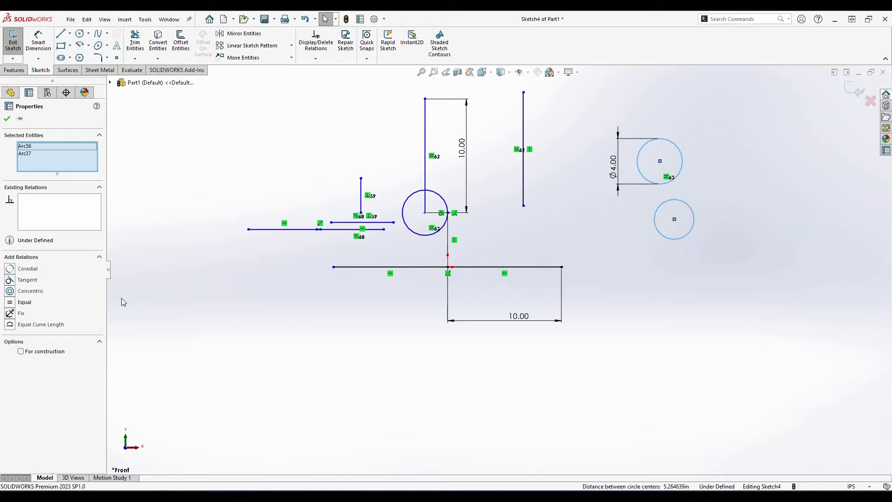
{"action": "left_click", "coordinate": [10, 292]}
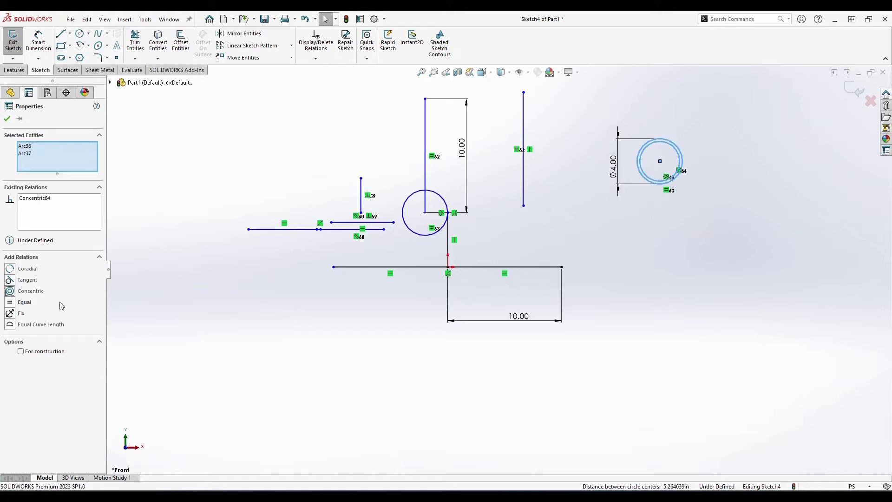
{"action": "left_click", "coordinate": [707, 277]}
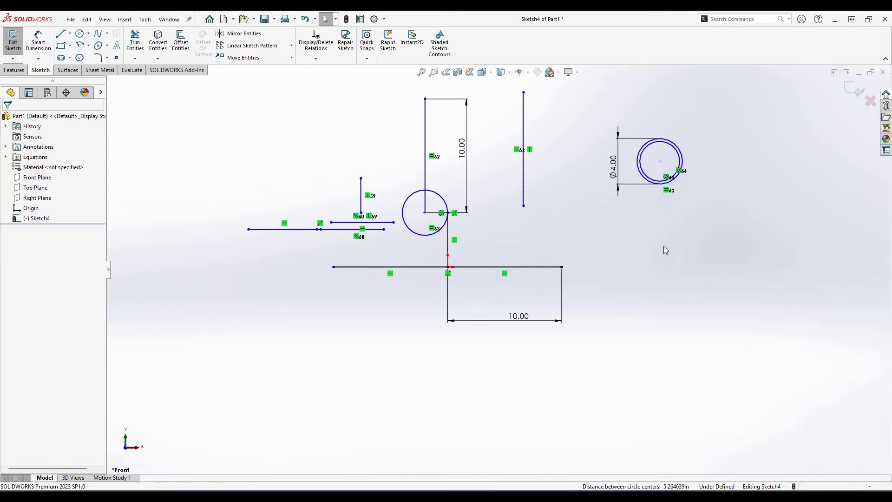
Delete all geometry and dimensions from the sketch.
{"action": "right_click_drag", "start_coordinate": [664, 246], "coordinate": [626, 282]}
{"action": "key", "text": "Escape"}
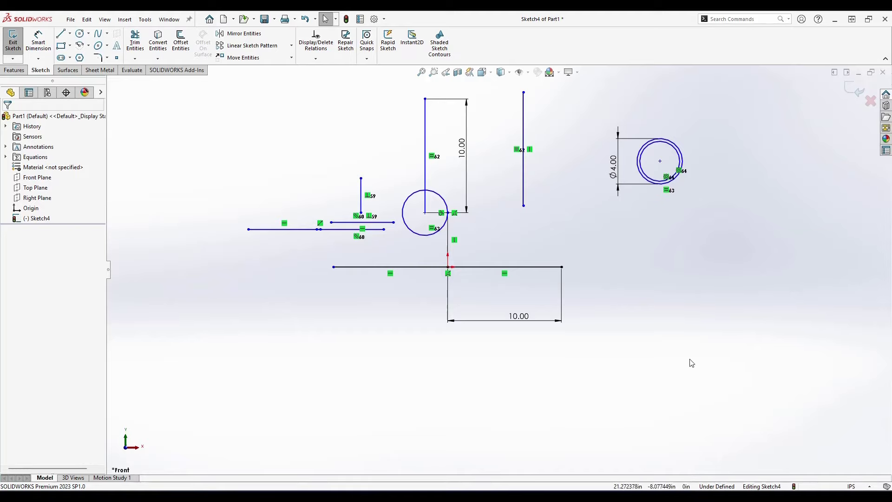
{"action": "key", "text": "ctrl+a"}
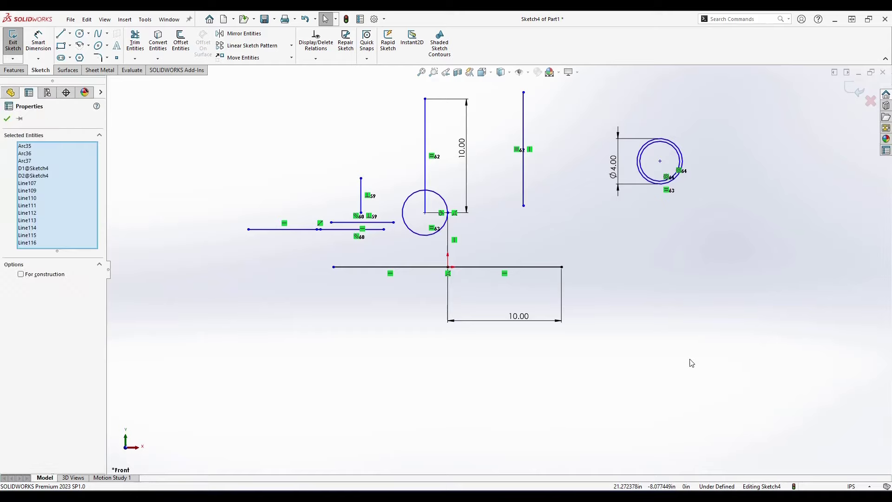
{"action": "key", "text": "Delete"}
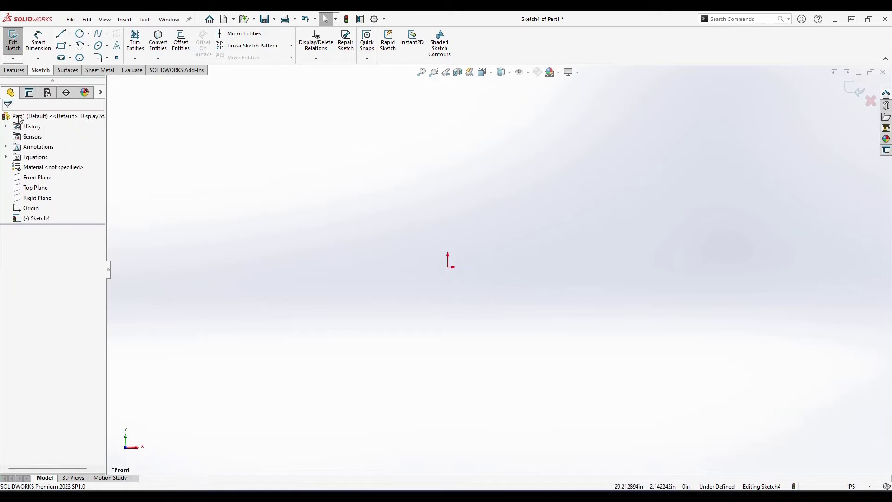
Sketch a circle about 7.7 in in diameter centred on the origin.
{"action": "left_click", "coordinate": [80, 33]}
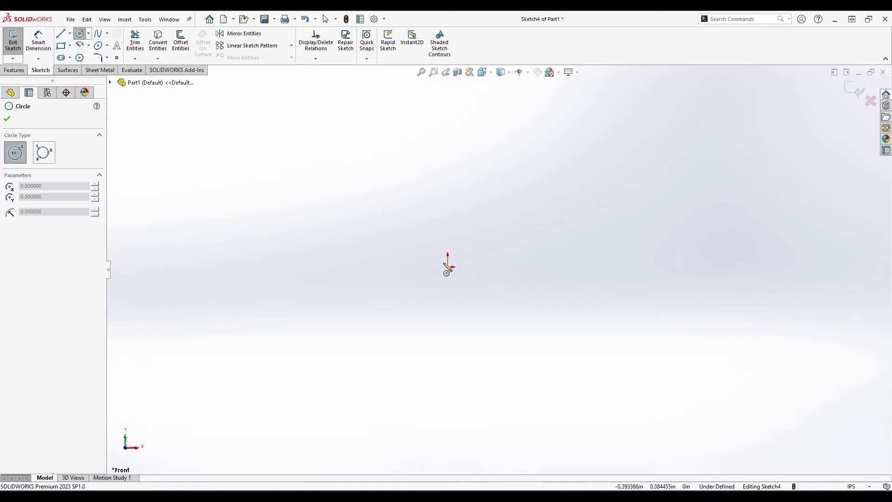
{"action": "left_click_drag", "start_coordinate": [448, 267], "coordinate": [433, 310]}
{"action": "key", "text": "Escape"}
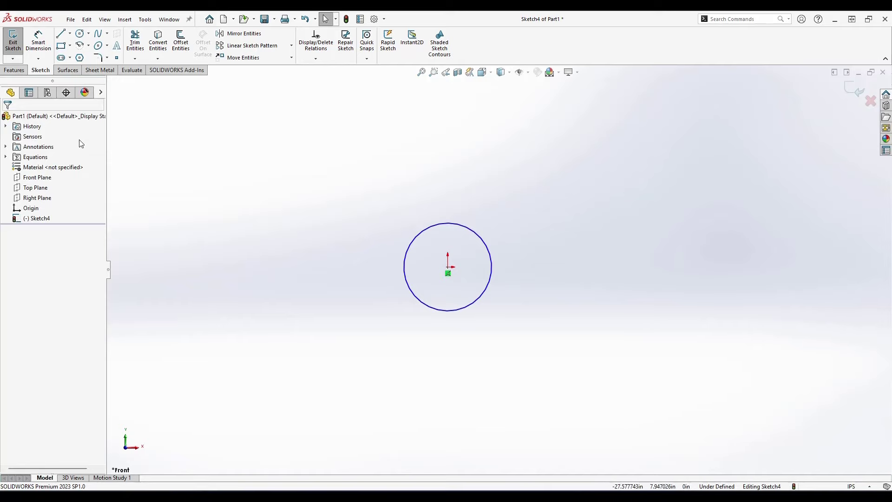
Dimension the origin-centred circle with a diameter of 8 in.
{"action": "left_click", "coordinate": [38, 42]}
{"action": "left_click", "coordinate": [483, 244]}
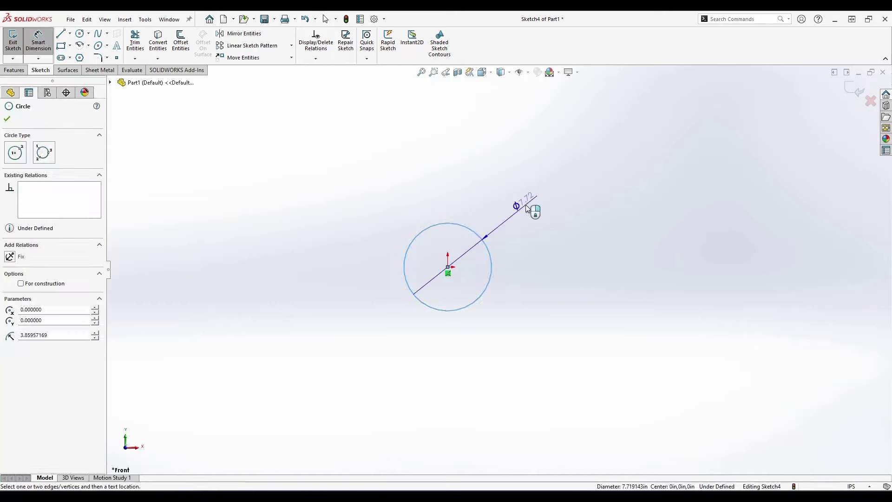
{"action": "left_click", "coordinate": [526, 204]}
{"action": "key", "text": "Return"}
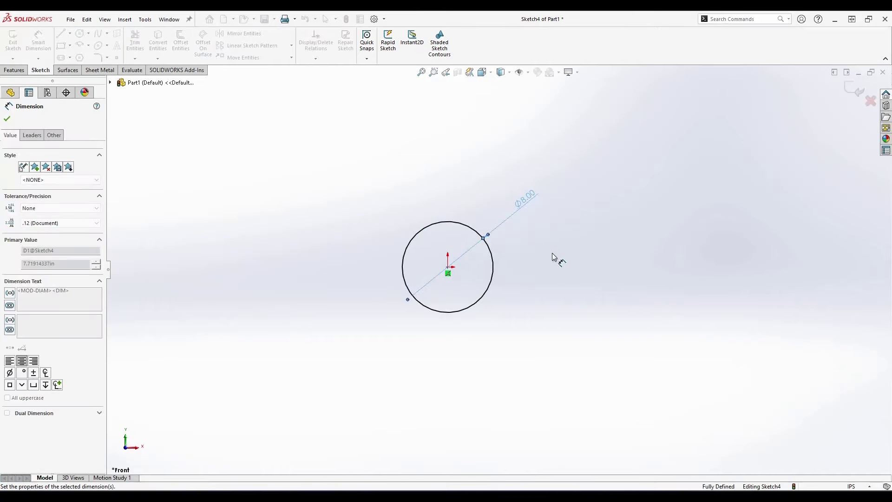
{"action": "key", "text": "Escape"}
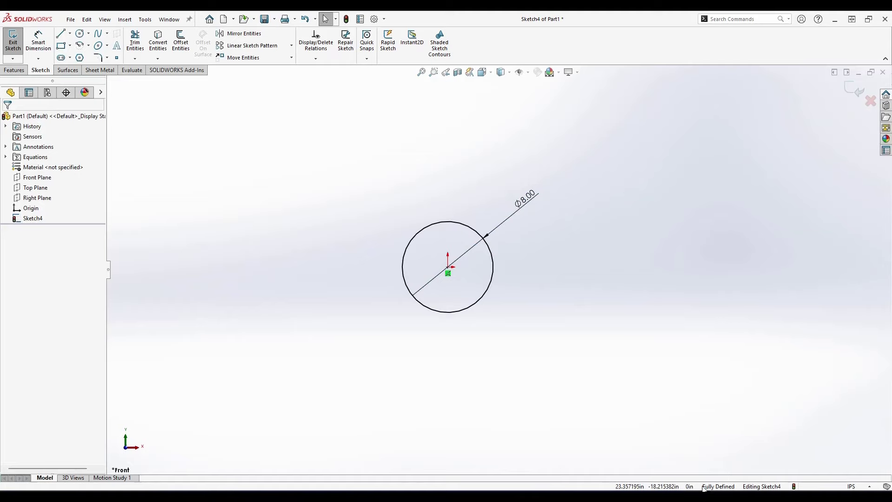